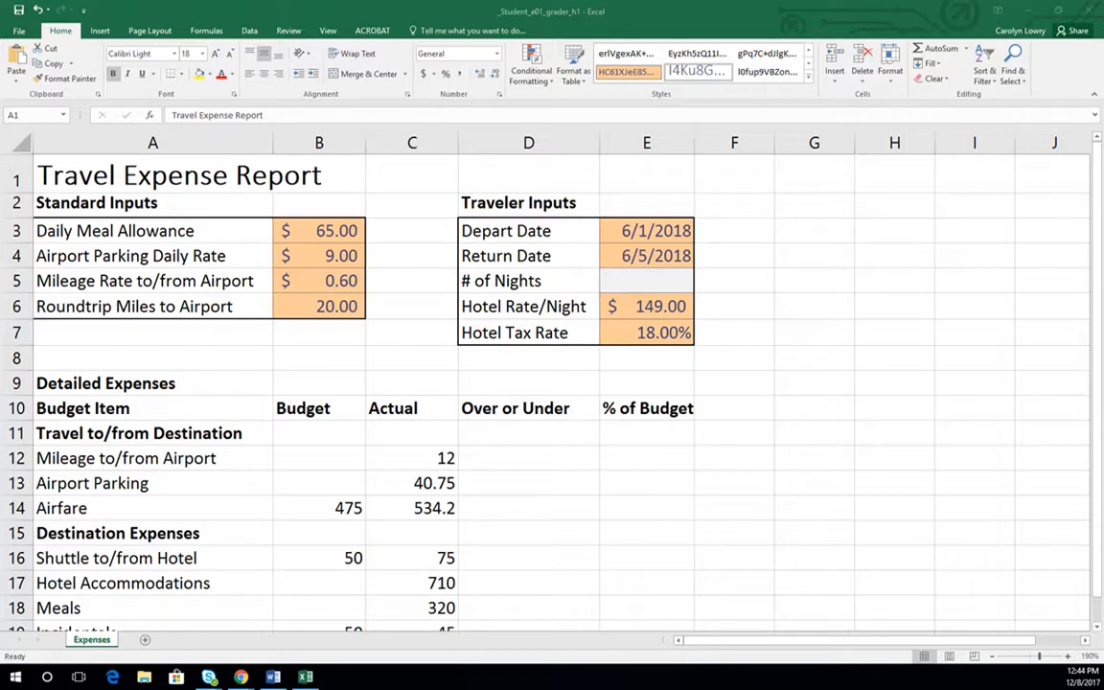
# - Go directly to cell D22 on the Expenses sheet and select cell D21 above it
pyautogui.click(415, 173)
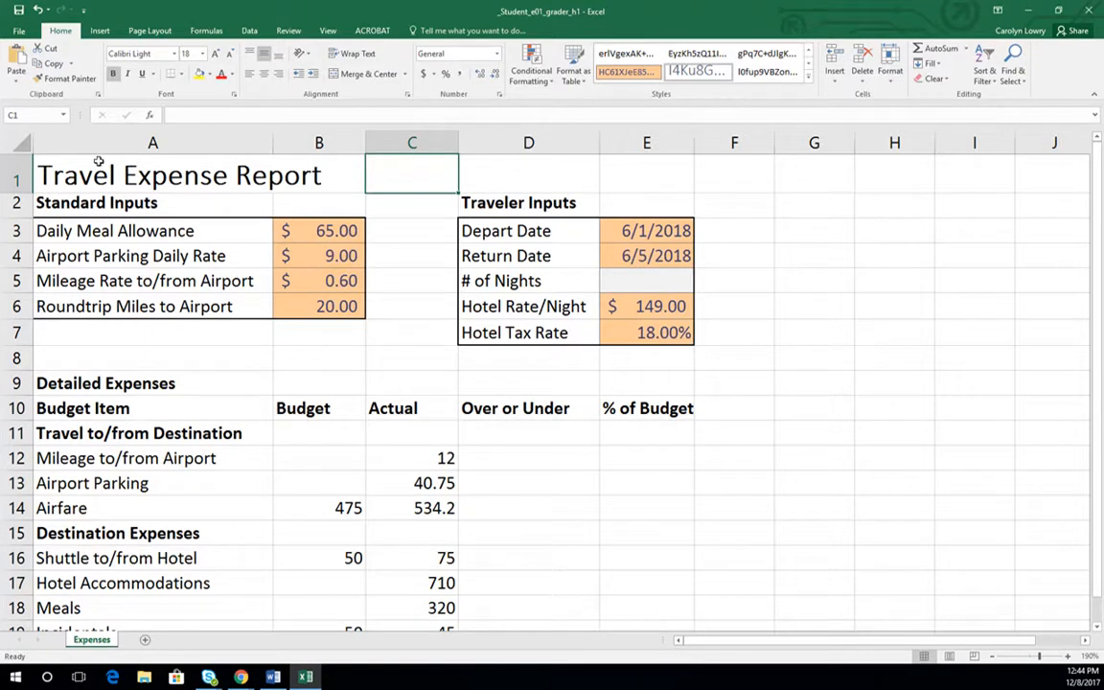
pyautogui.click(35, 116)
pyautogui.write('D22')
pyautogui.press('Return')
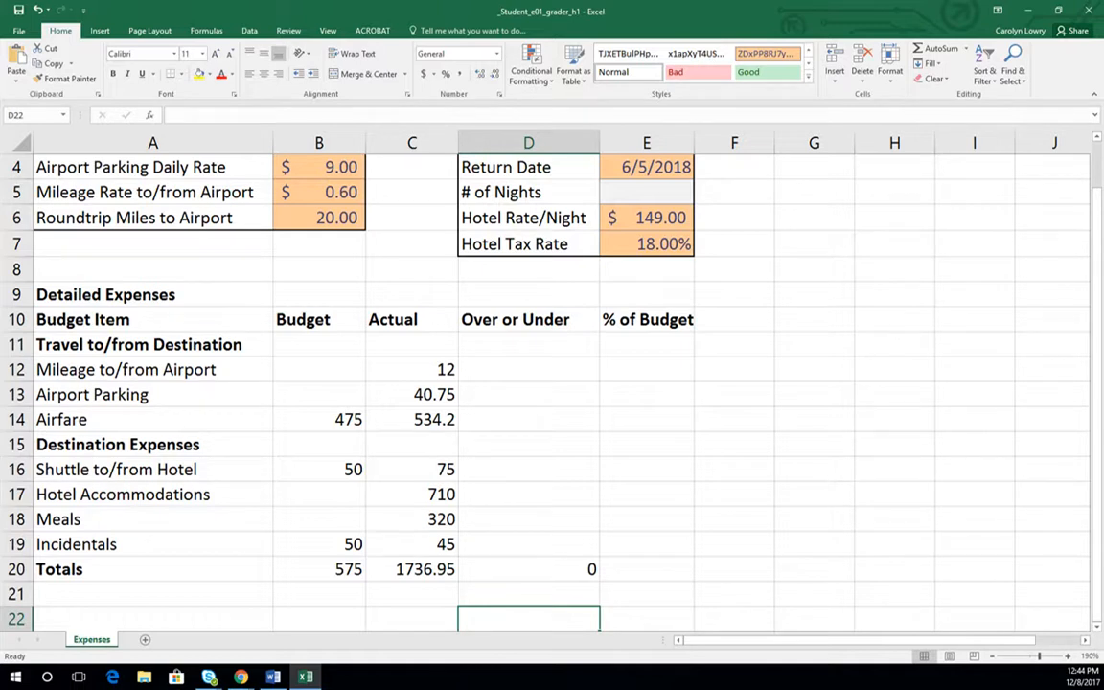
pyautogui.click(512, 596)
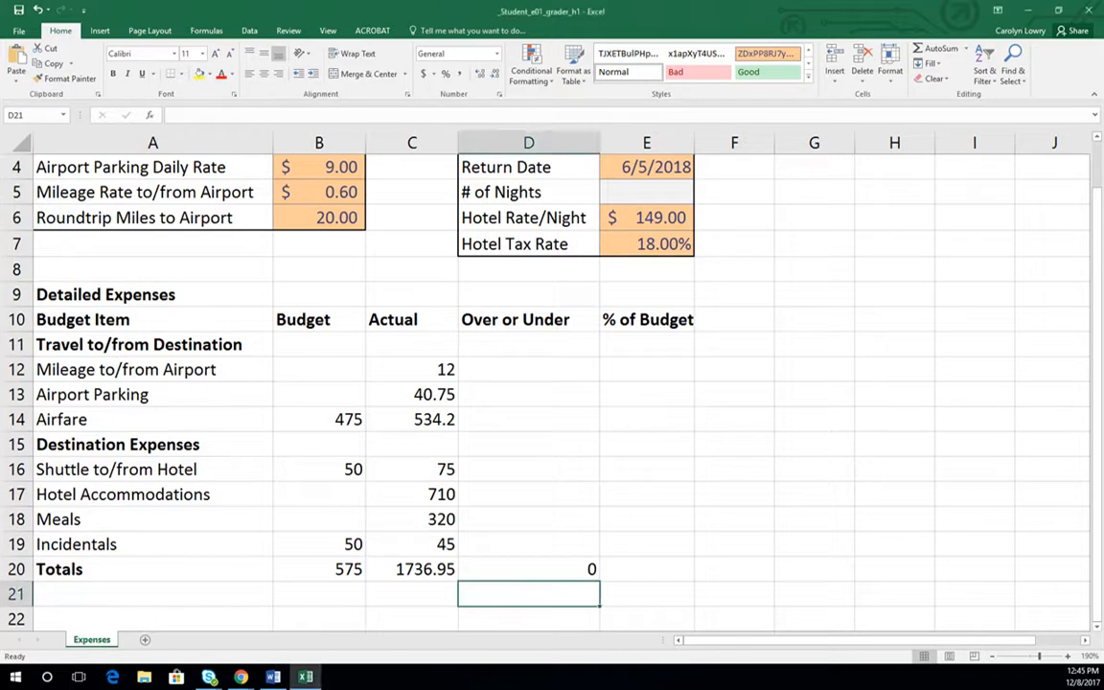
# - Add a new worksheet after Expenses and name it schedule
pyautogui.click(145, 639)
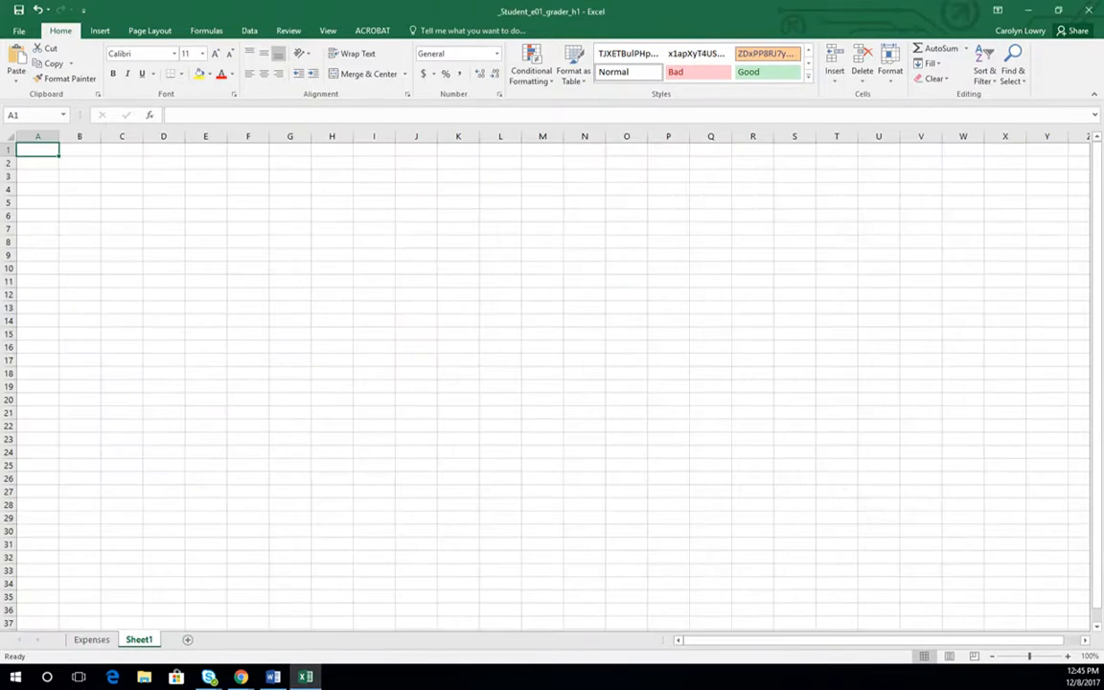
pyautogui.doubleClick(139, 639)
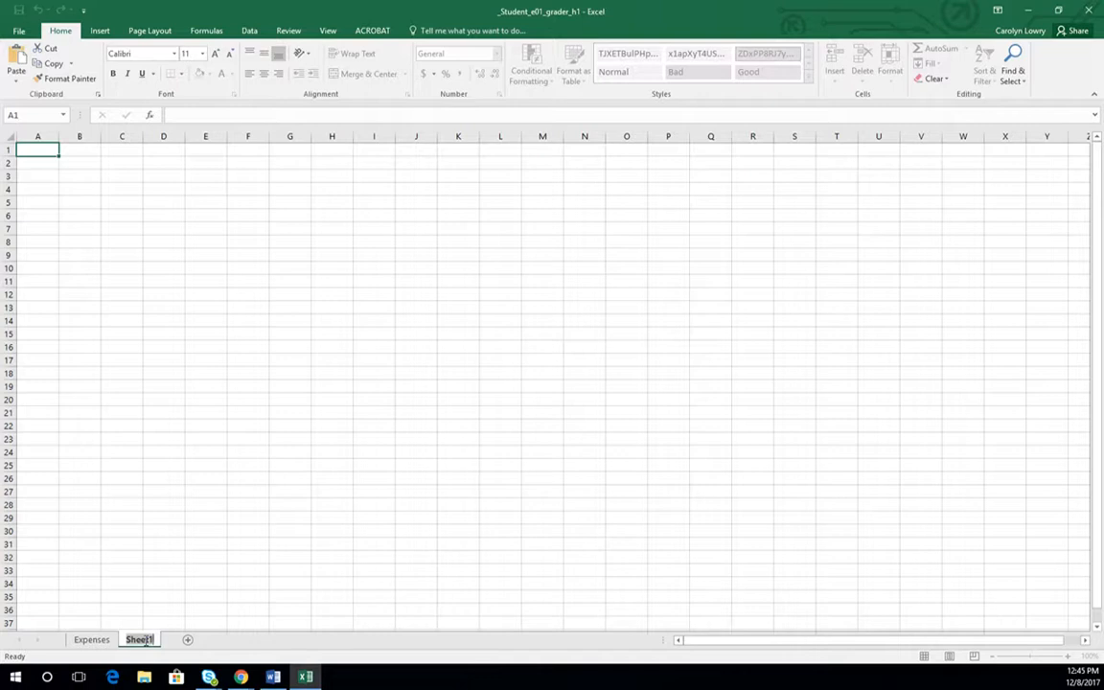
pyautogui.write('schedule')
pyautogui.press('Return')
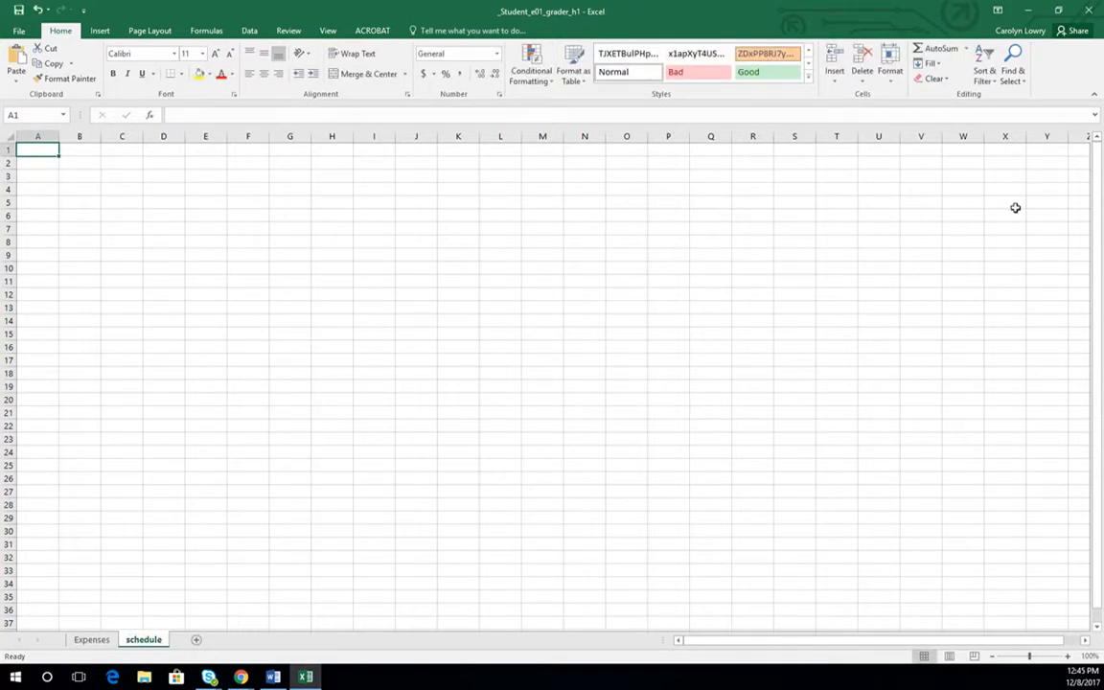
# - Enter the date 12/8/2017 in cell A1 of the schedule sheet
pyautogui.write('12/')
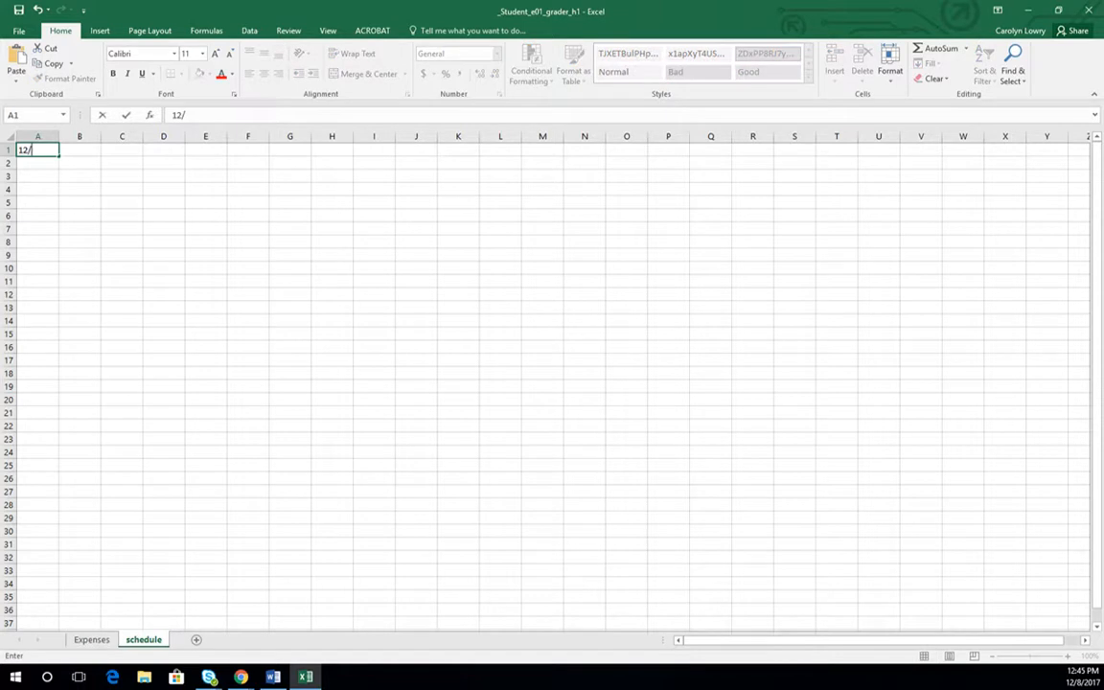
pyautogui.write('08/2017')
pyautogui.press('Return')
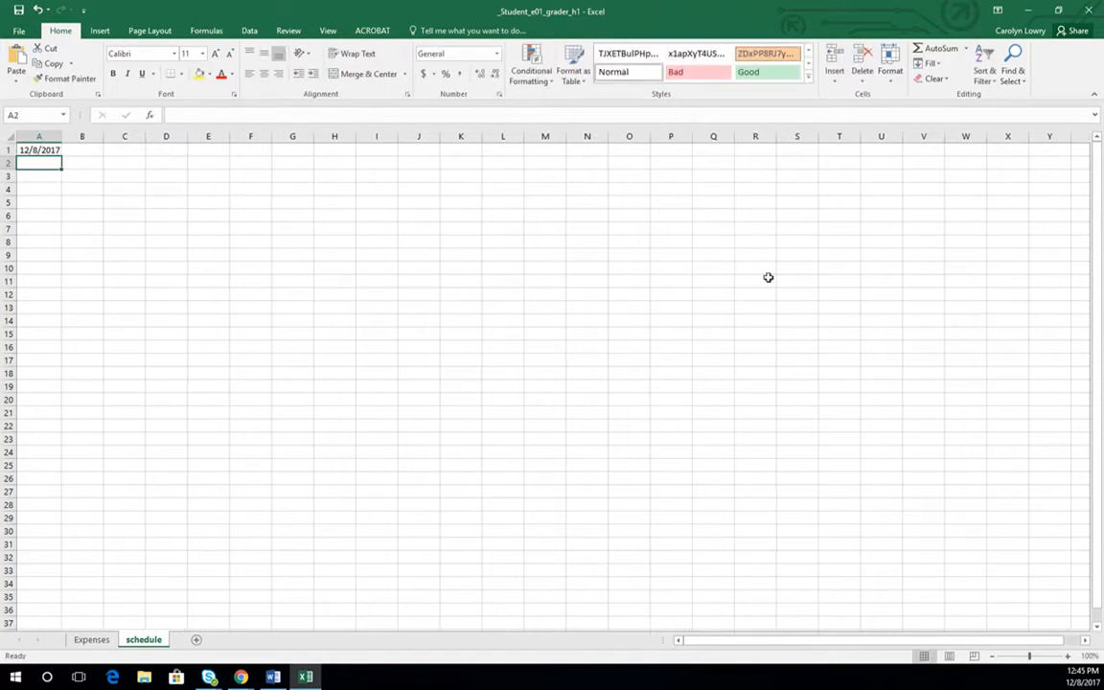
# - Fill the date in A1 across row 1 through column CS as a series of weekdays only
pyautogui.click(38, 151)
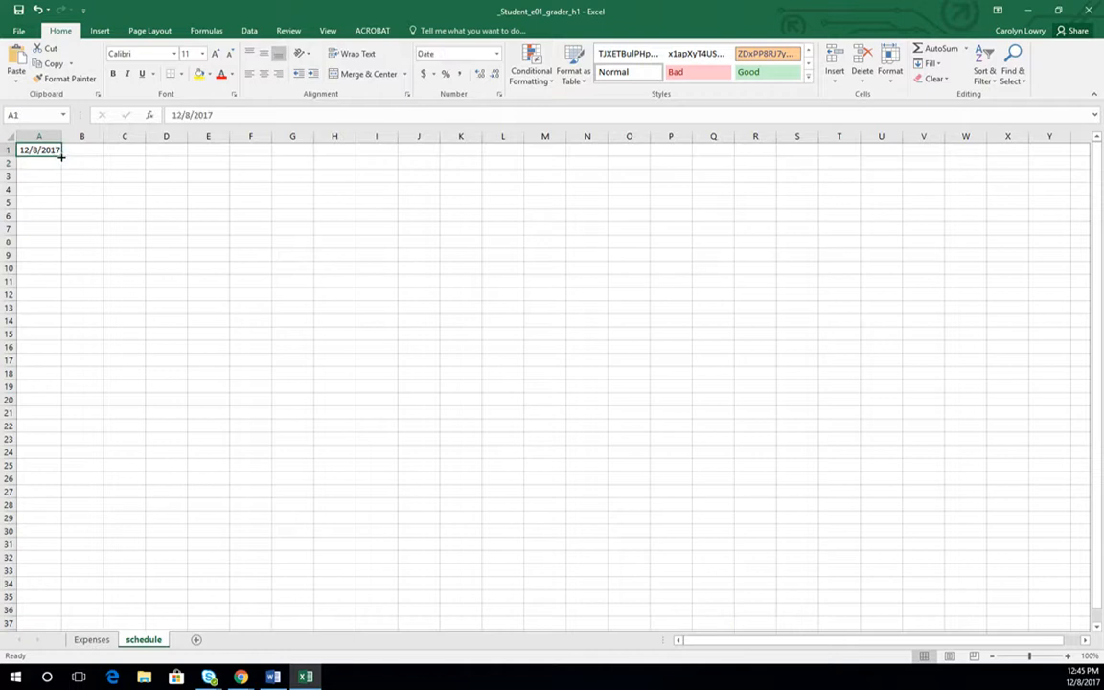
pyautogui.moveTo(61, 156); pyautogui.dragTo(996, 161)
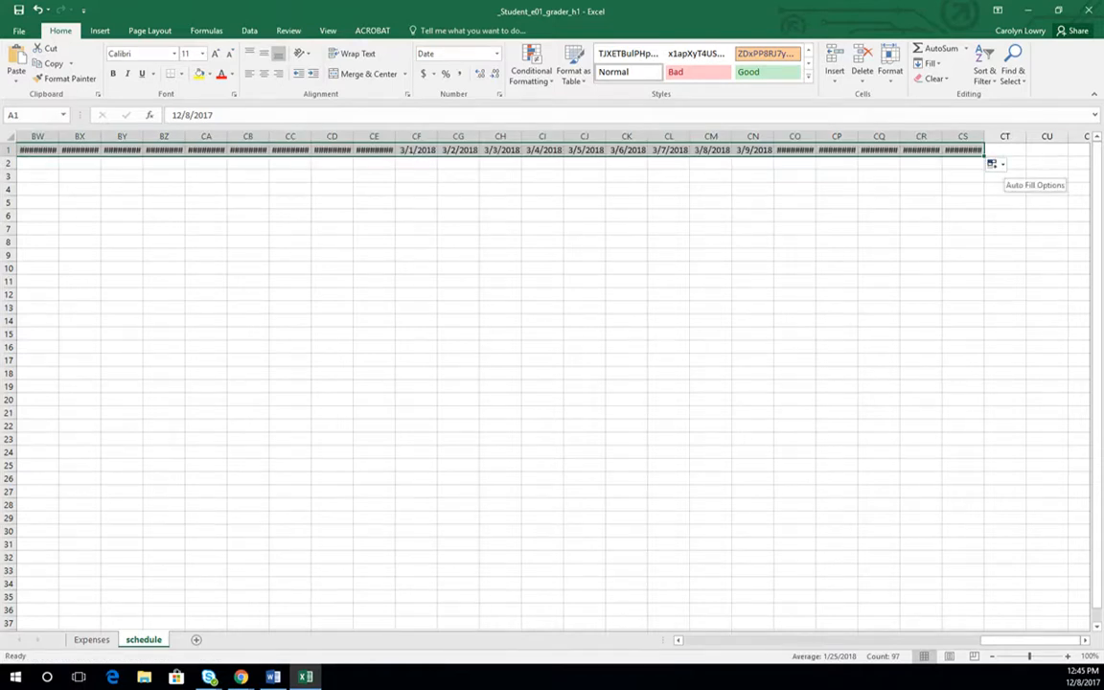
pyautogui.click(997, 164)
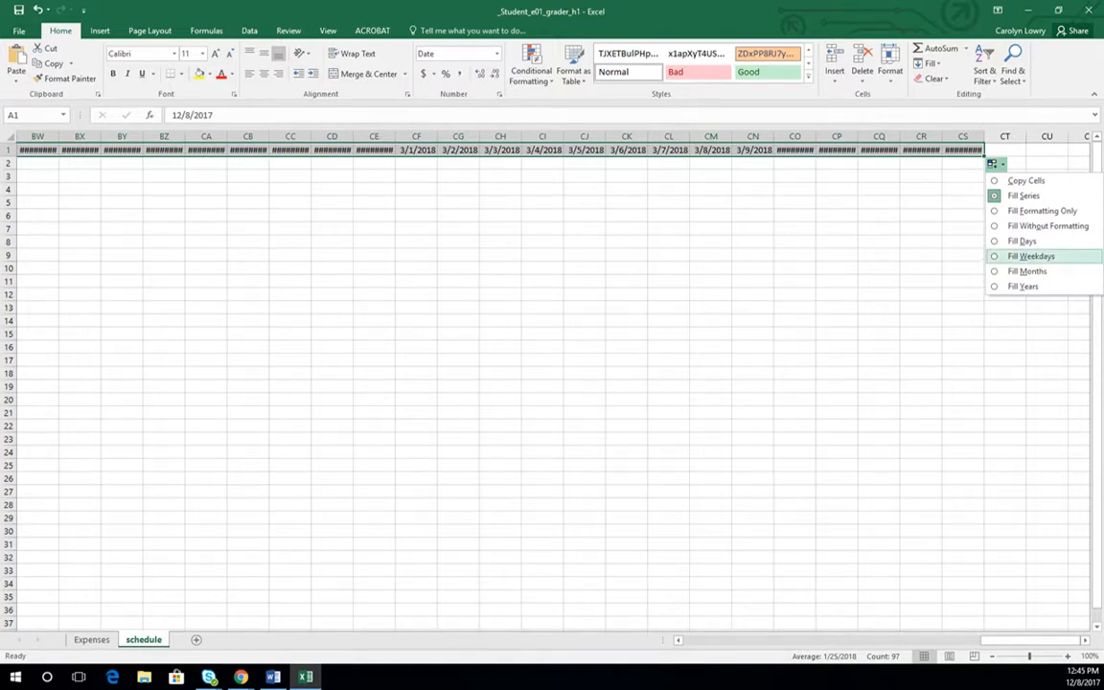
pyautogui.click(1003, 256)
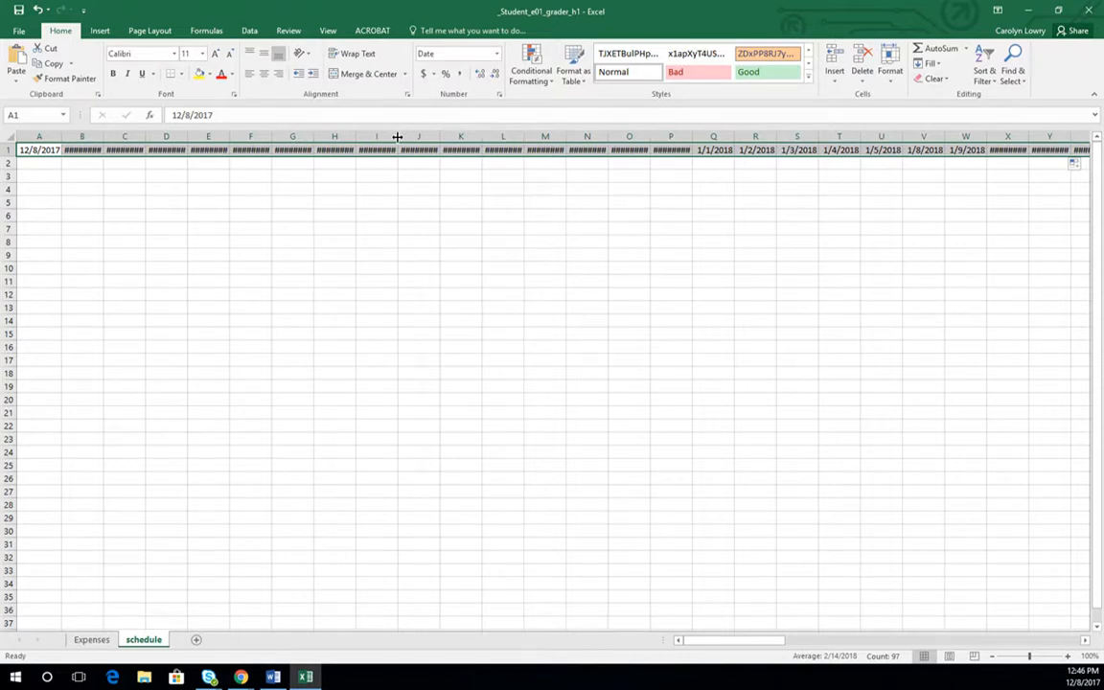
# - Widen columns I and J, and autofit all columns of the schedule sheet to their dates
pyautogui.doubleClick(397, 137)
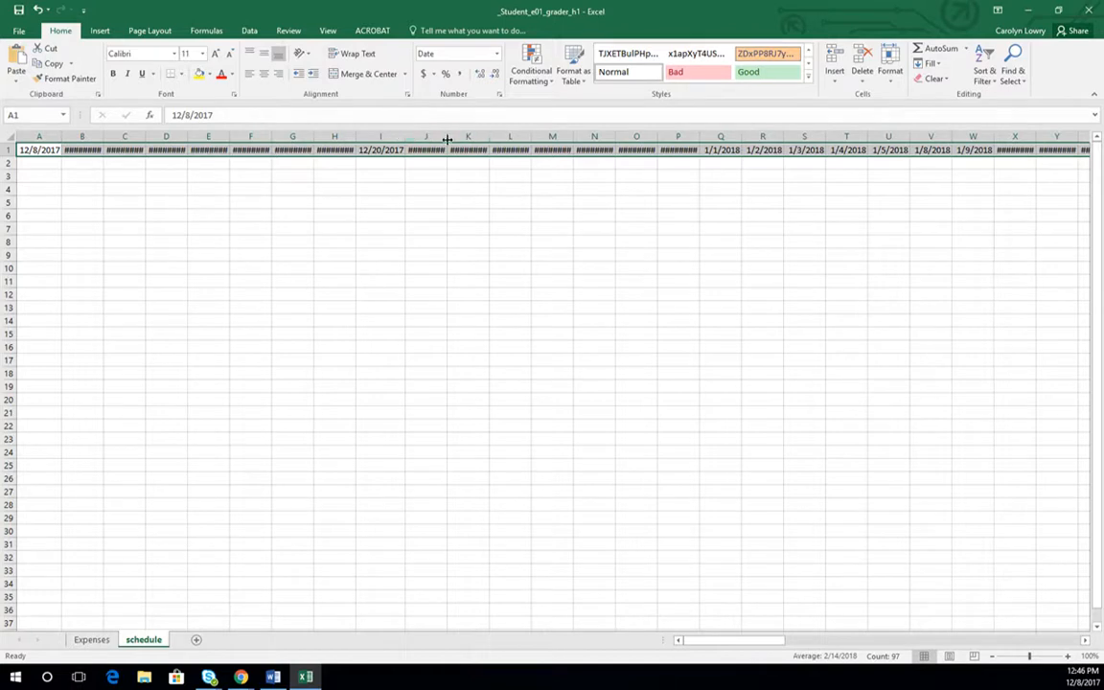
pyautogui.moveTo(446, 137); pyautogui.dragTo(470, 137)
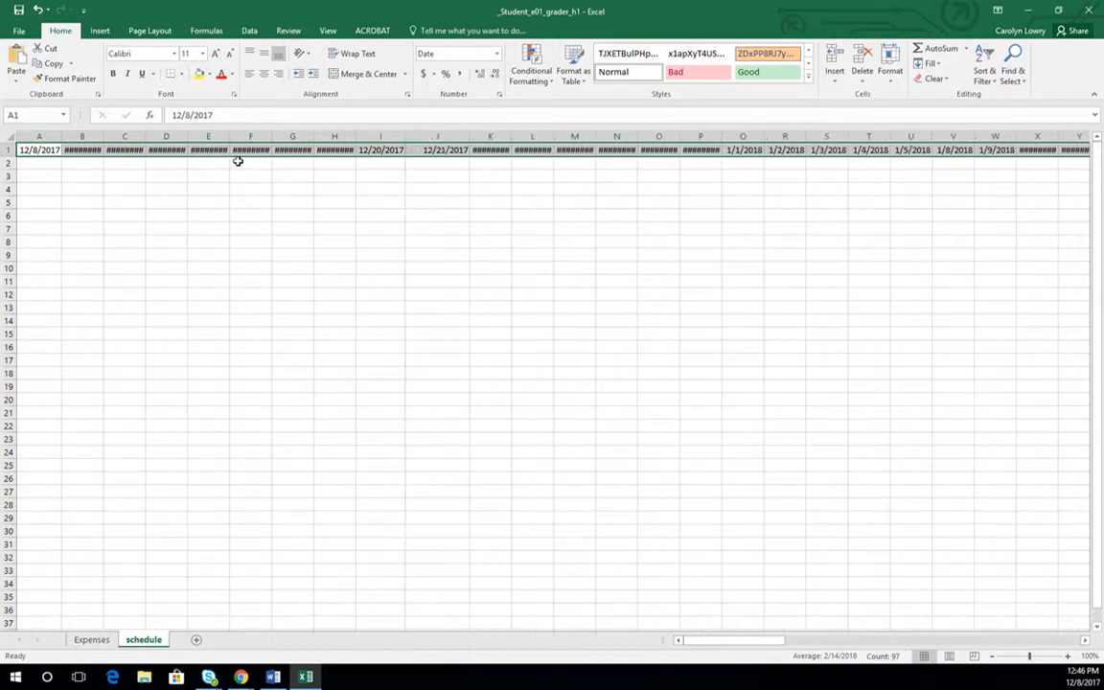
pyautogui.click(8, 137)
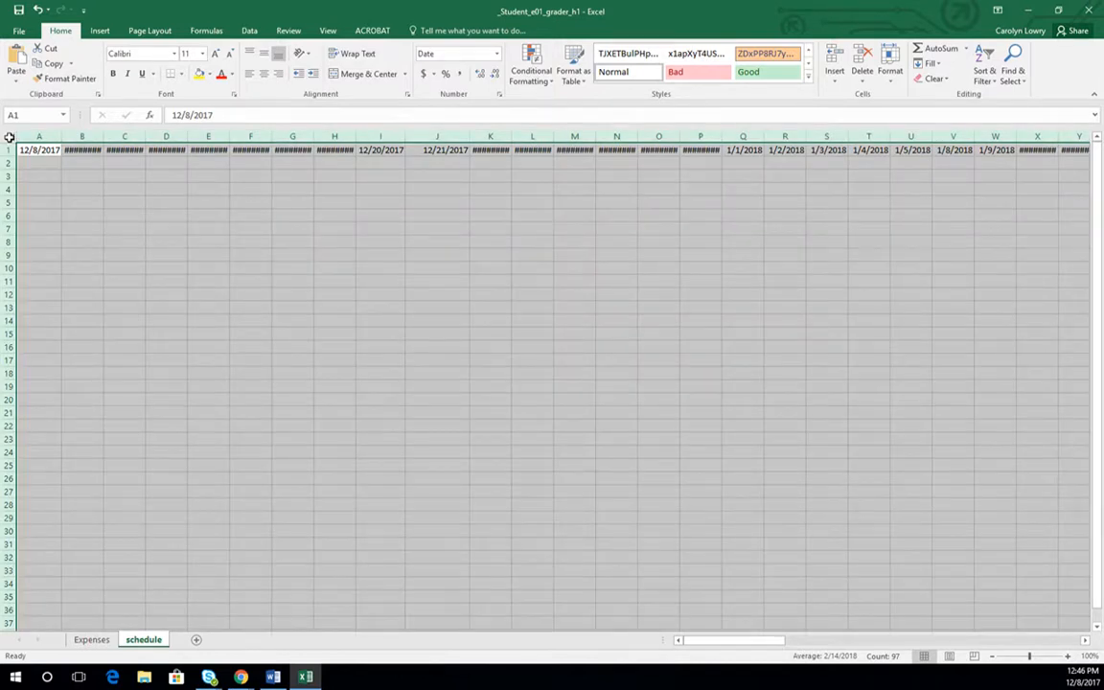
pyautogui.doubleClick(102, 137)
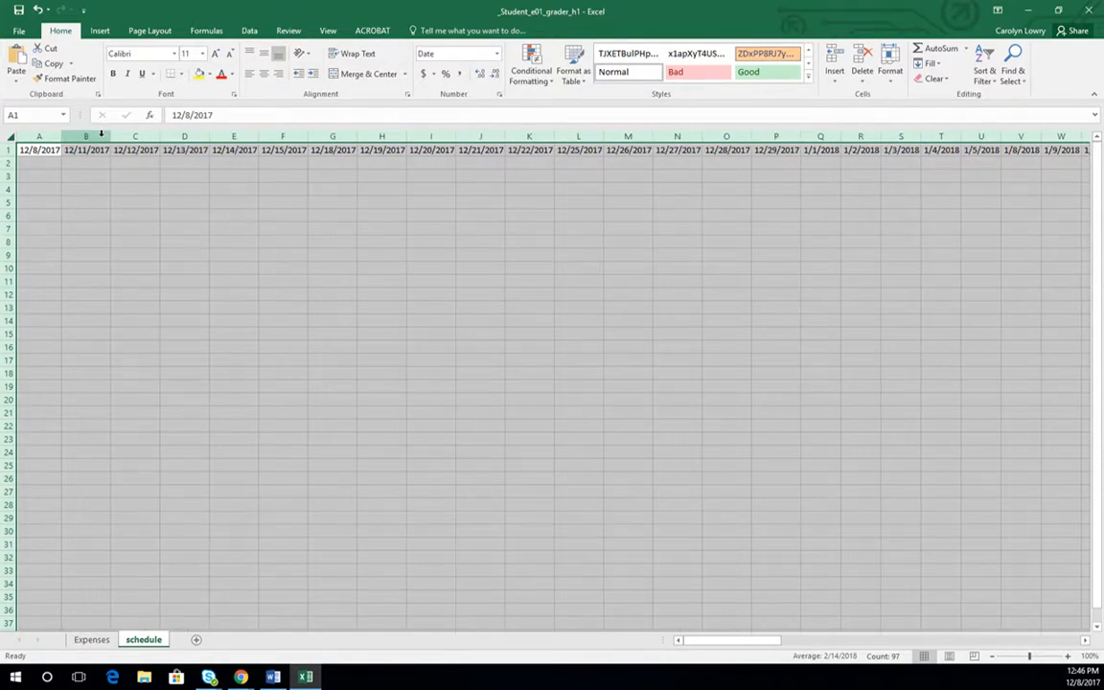
# - Enter the times 1pm in A2 and 1:30pm in A3, and select both cells
pyautogui.click(35, 165)
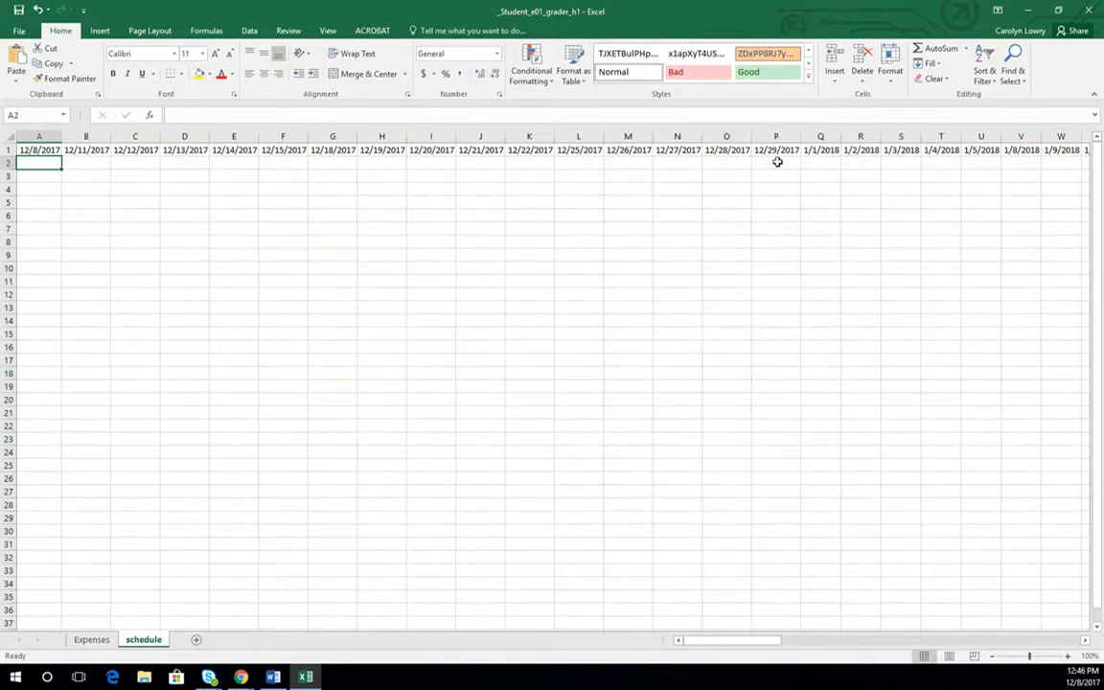
pyautogui.write('1pm')
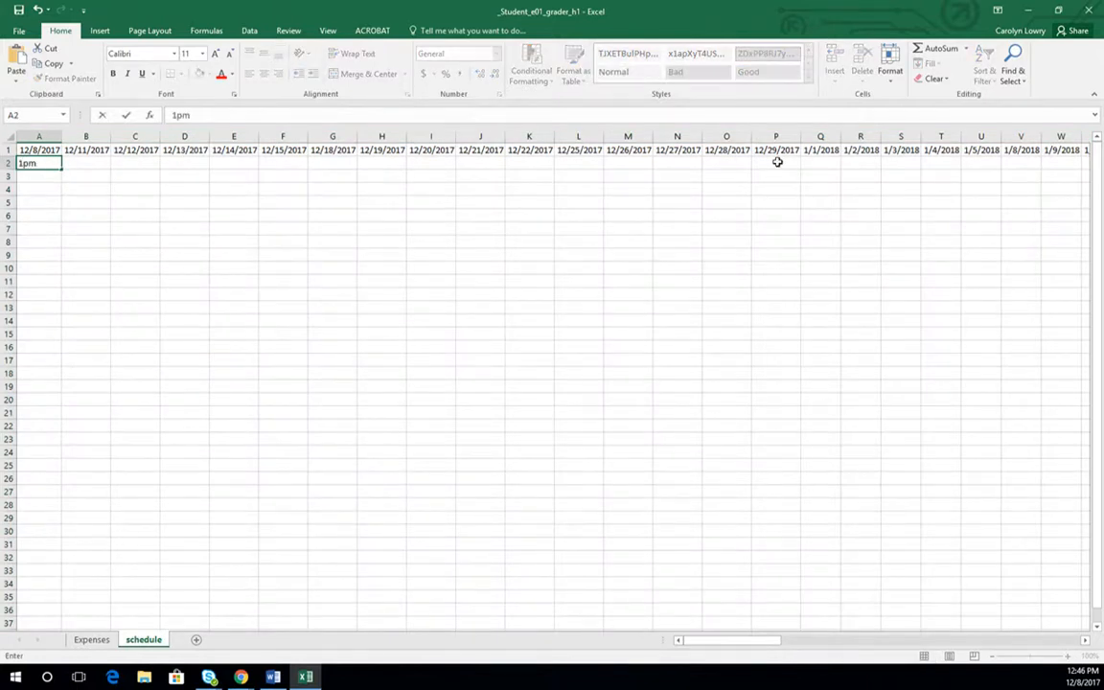
pyautogui.press('Return')
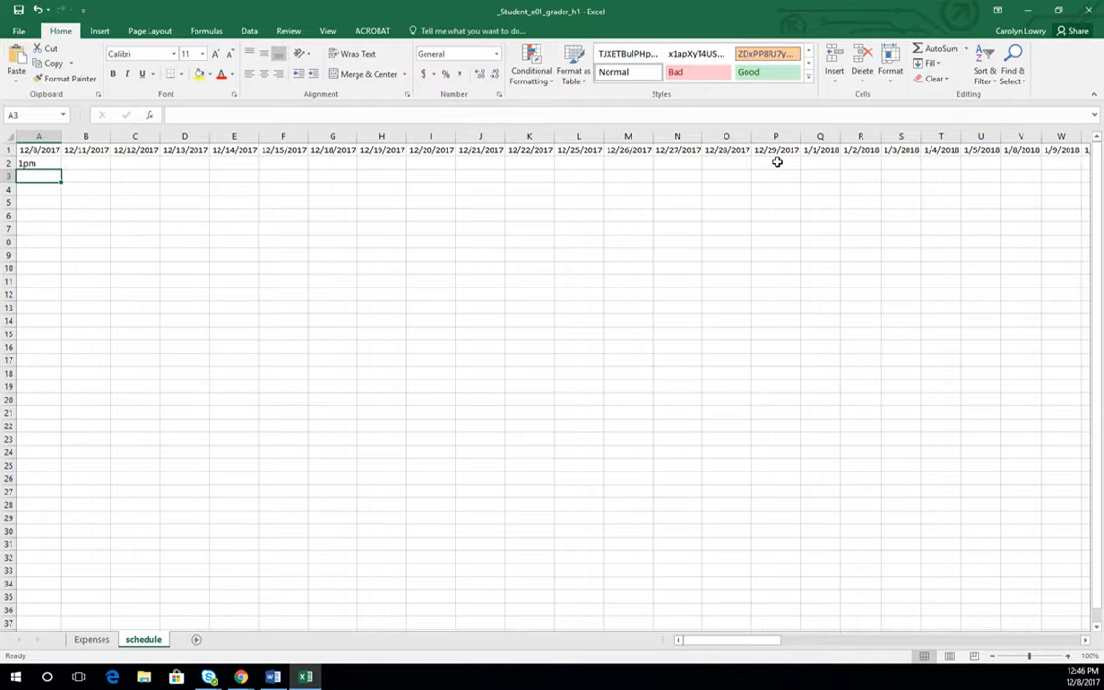
pyautogui.write('13')
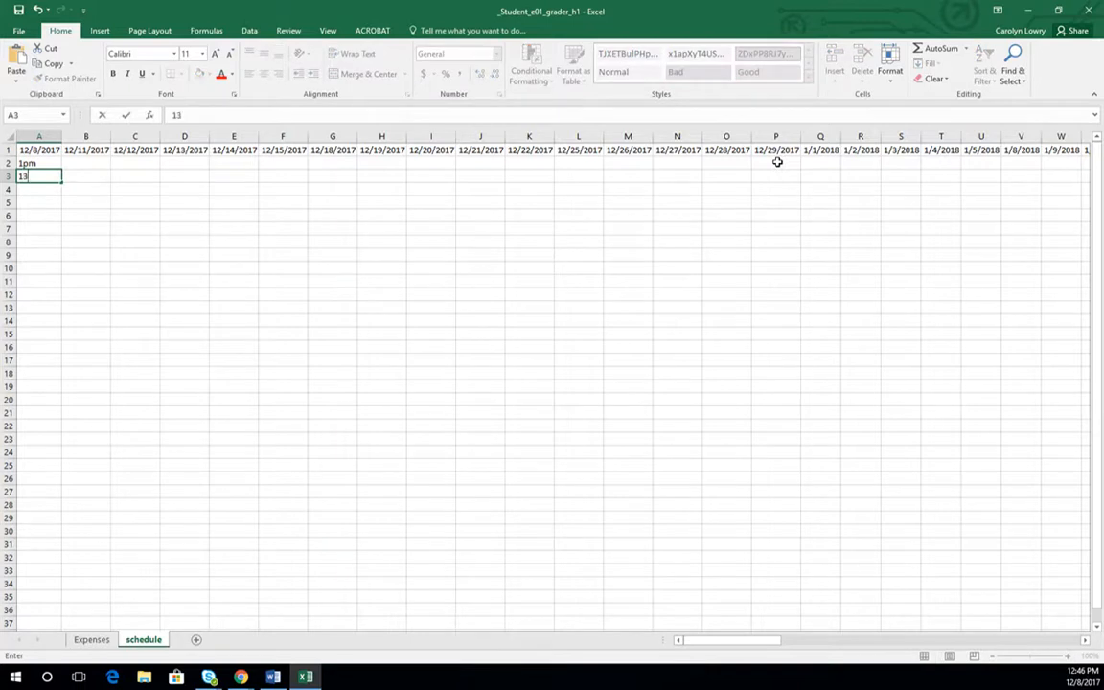
pyautogui.press('BackSpace')
pyautogui.write(':30pm')
pyautogui.press('Return')
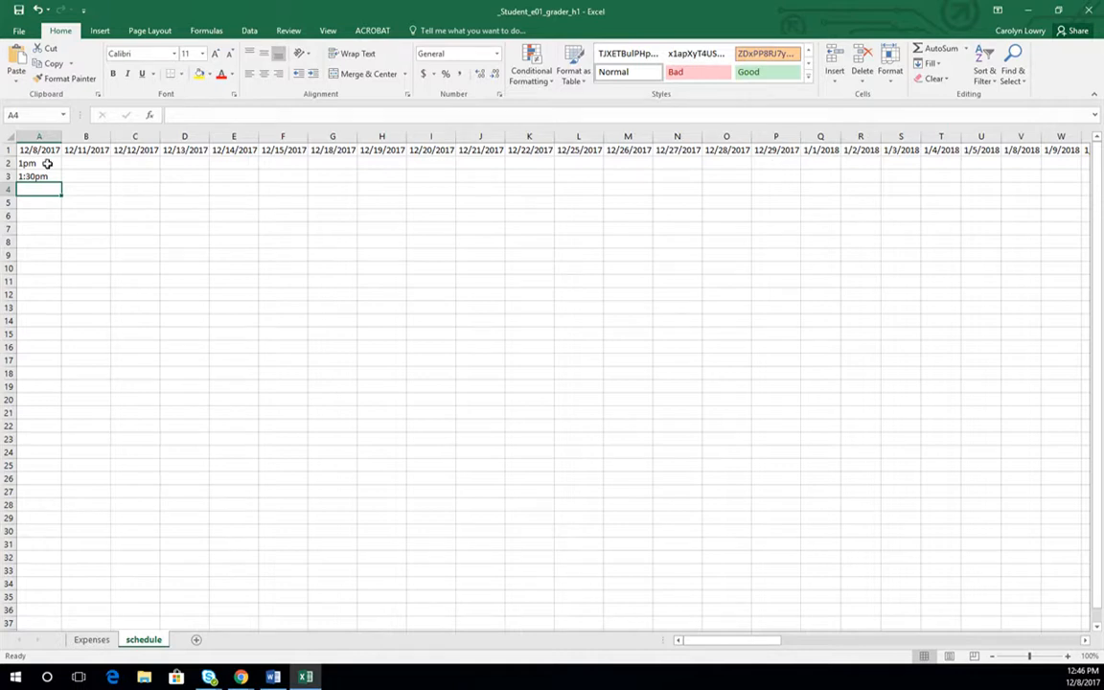
pyautogui.moveTo(46, 164); pyautogui.dragTo(43, 173)
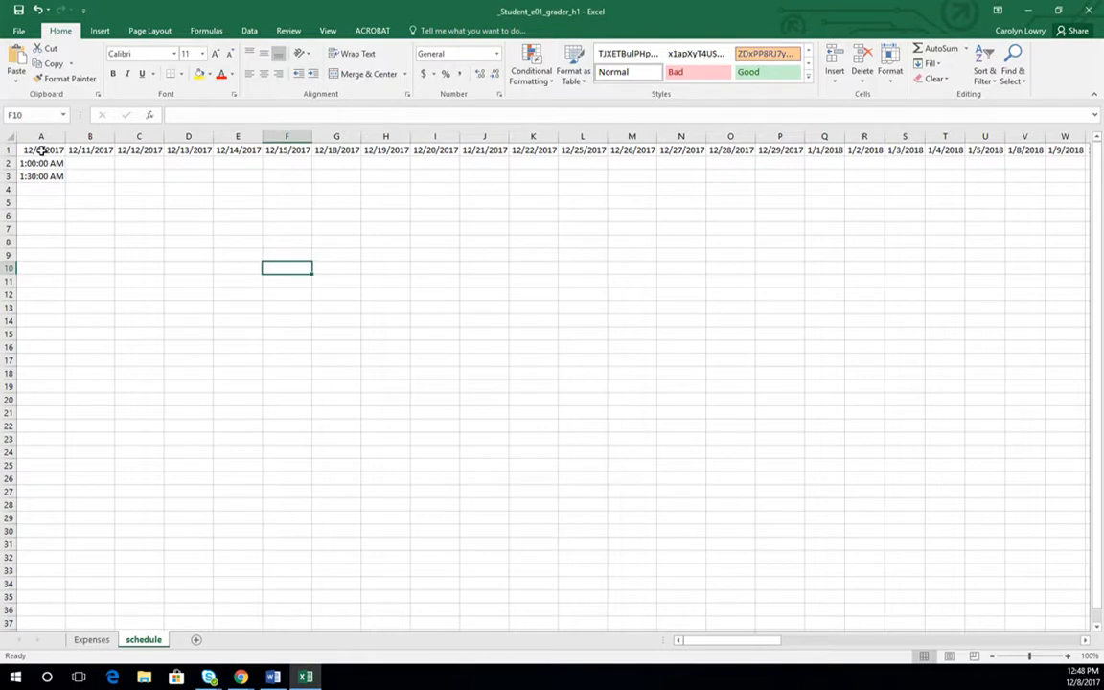
# - Apply the Short Date number format to the date in cell A1
pyautogui.click(41, 151)
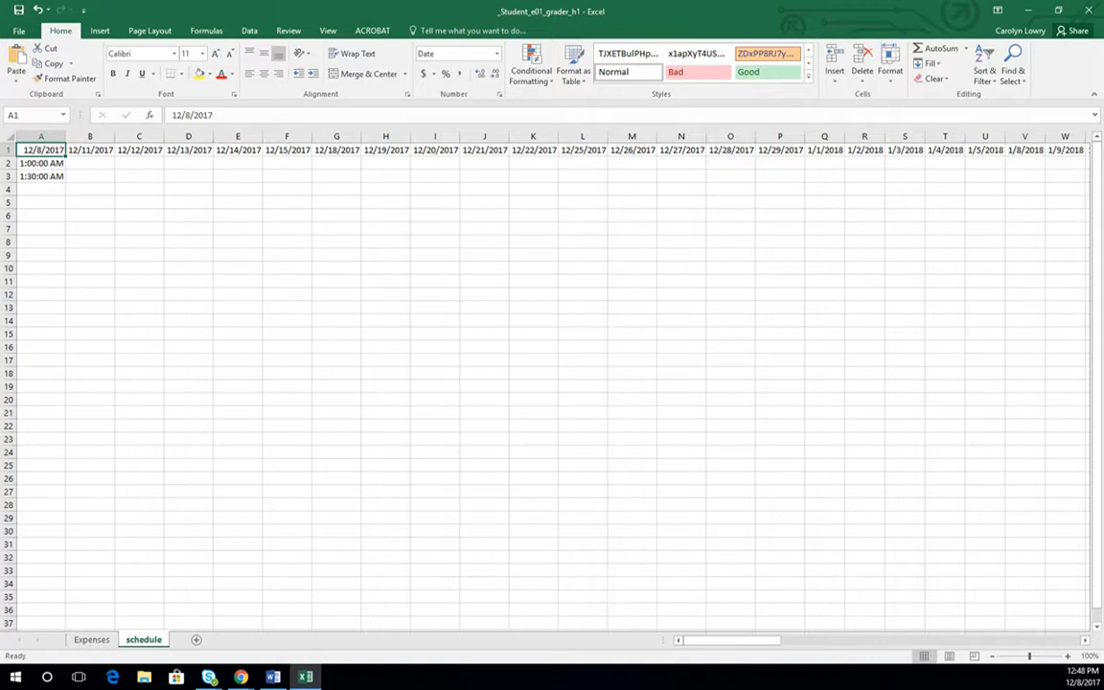
pyautogui.click(496, 54)
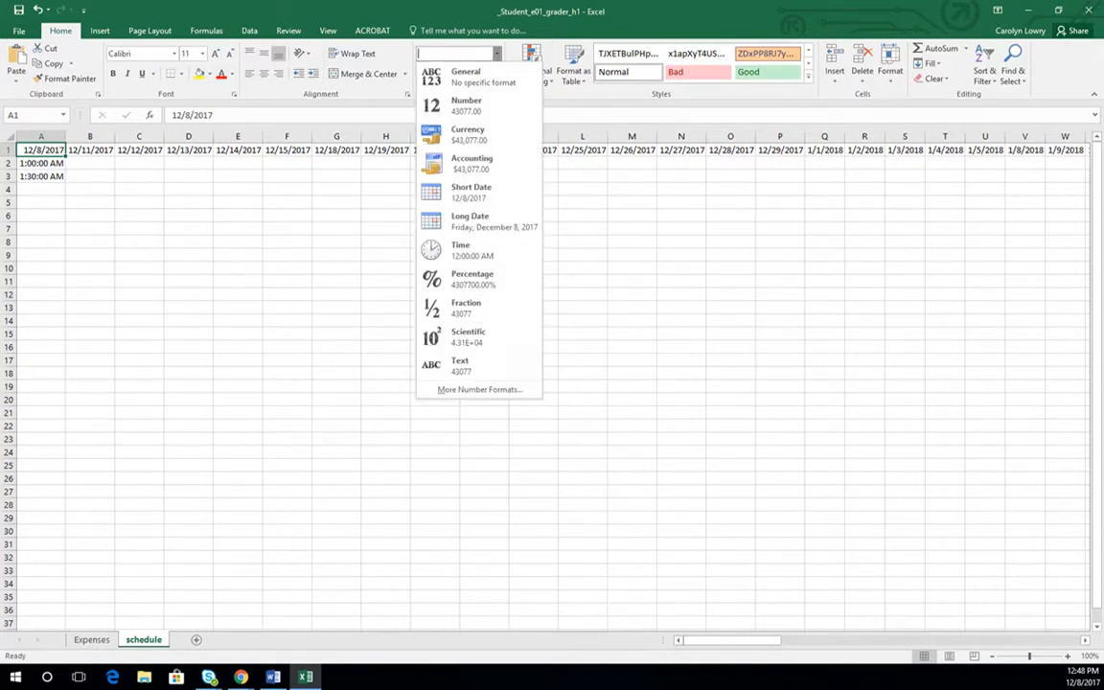
pyautogui.click(462, 191)
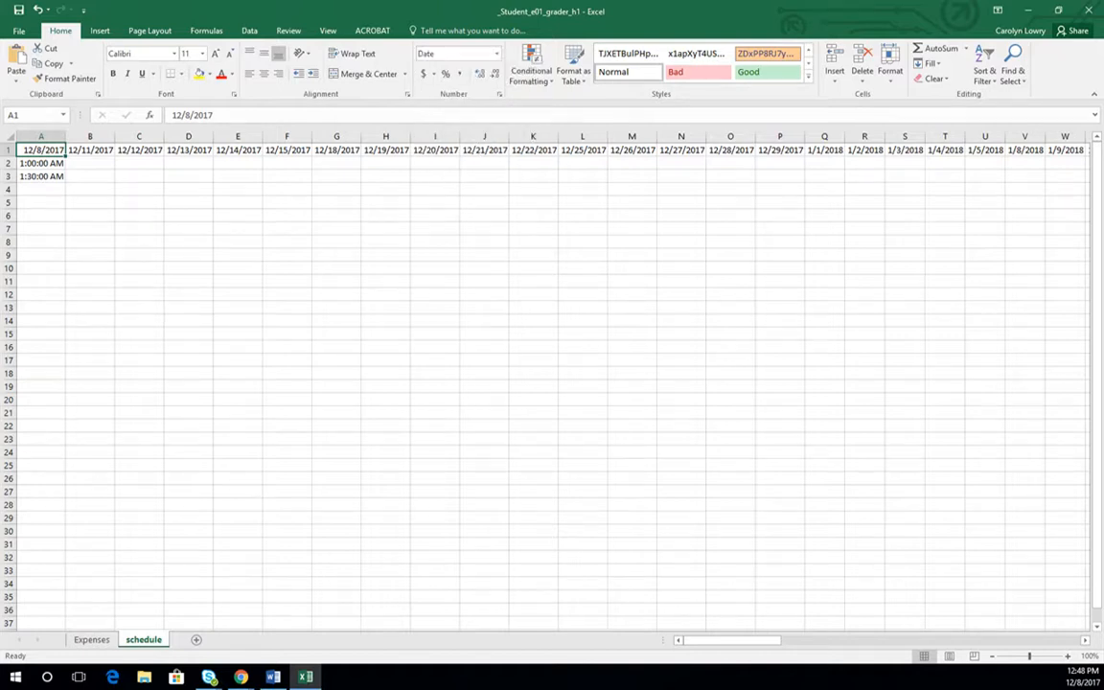
pyautogui.click(39, 163)
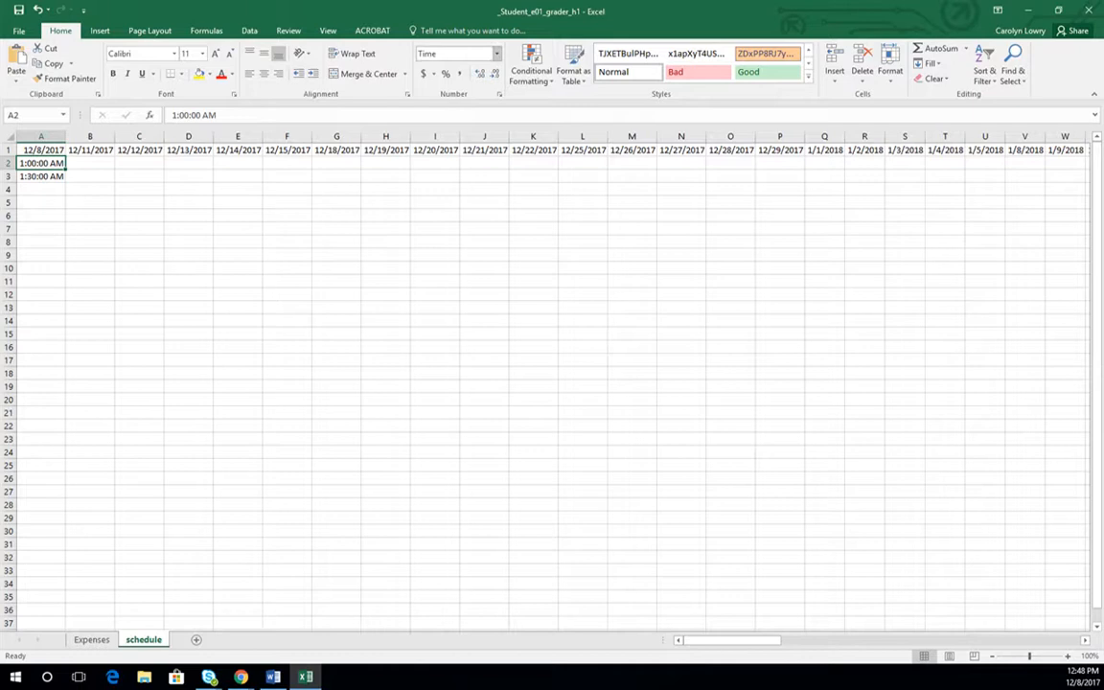
pyautogui.click(361, 194)
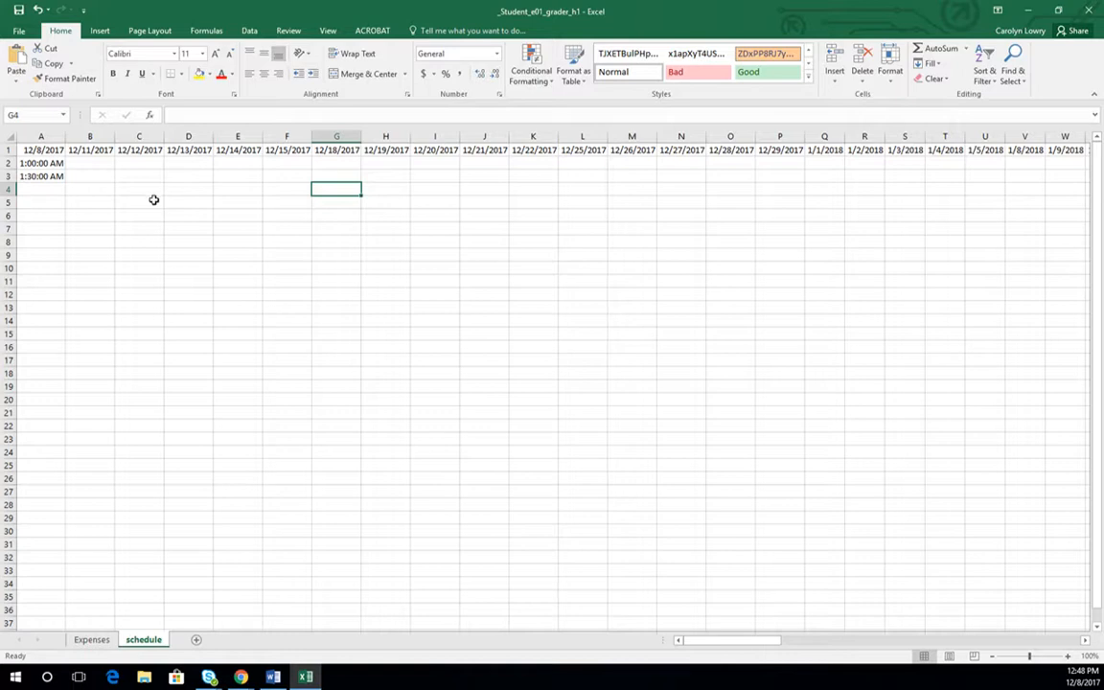
# - Enter the time 1:00 in cell C2, under the 12/12/2017 date
pyautogui.click(147, 165)
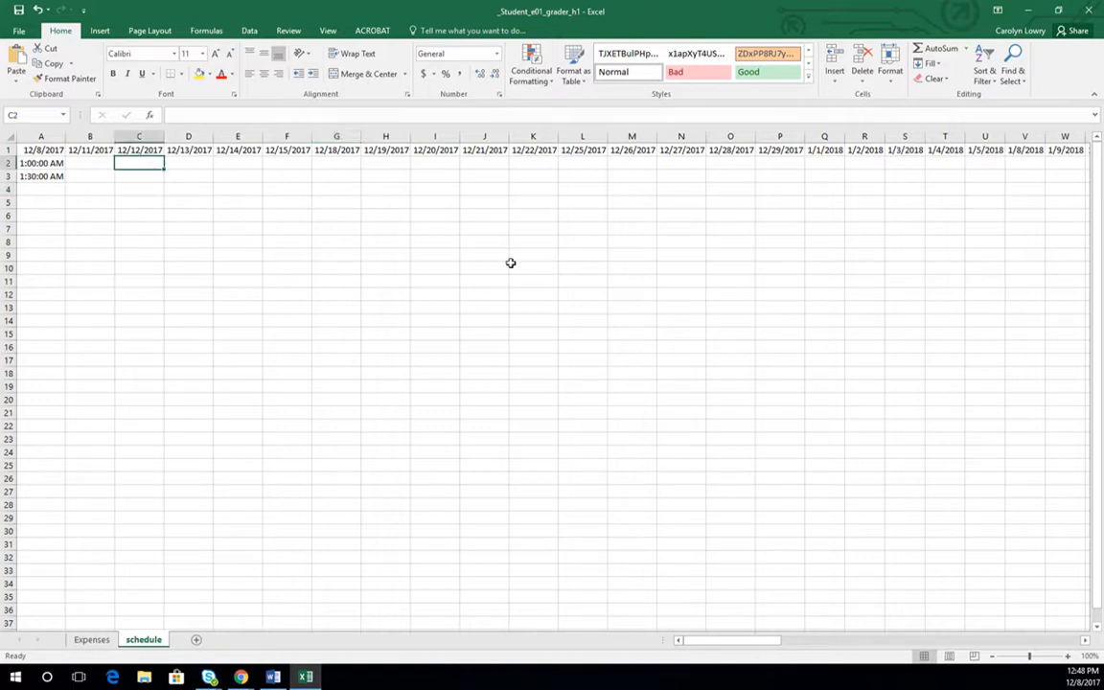
pyautogui.write('1')
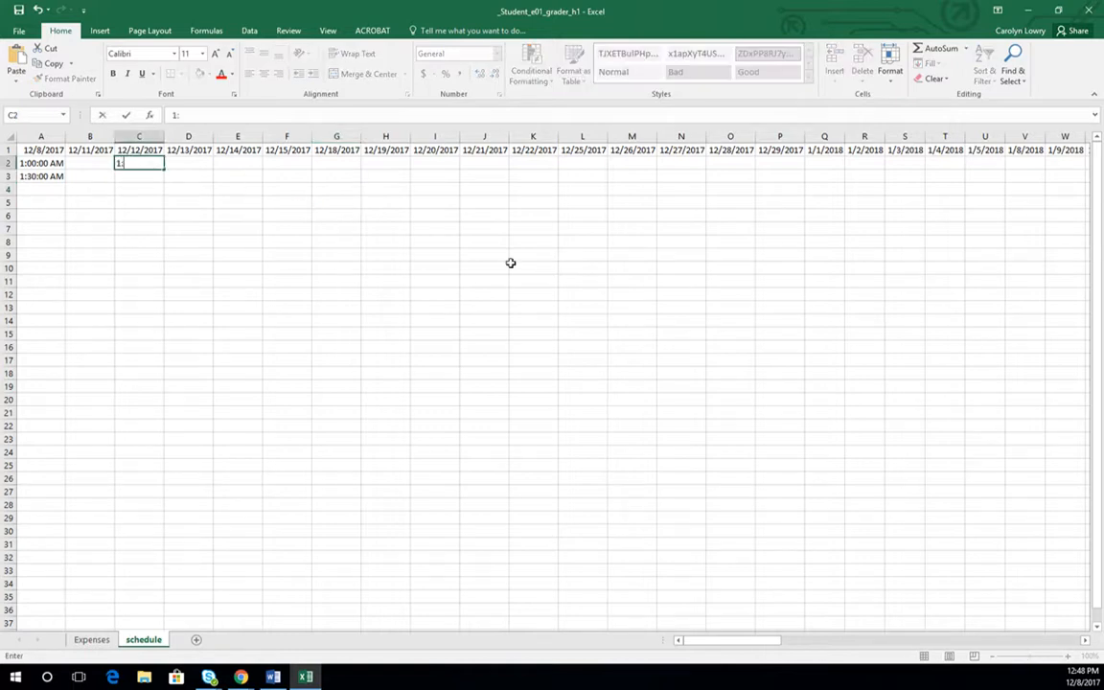
pyautogui.write(':00')
pyautogui.press('Return')
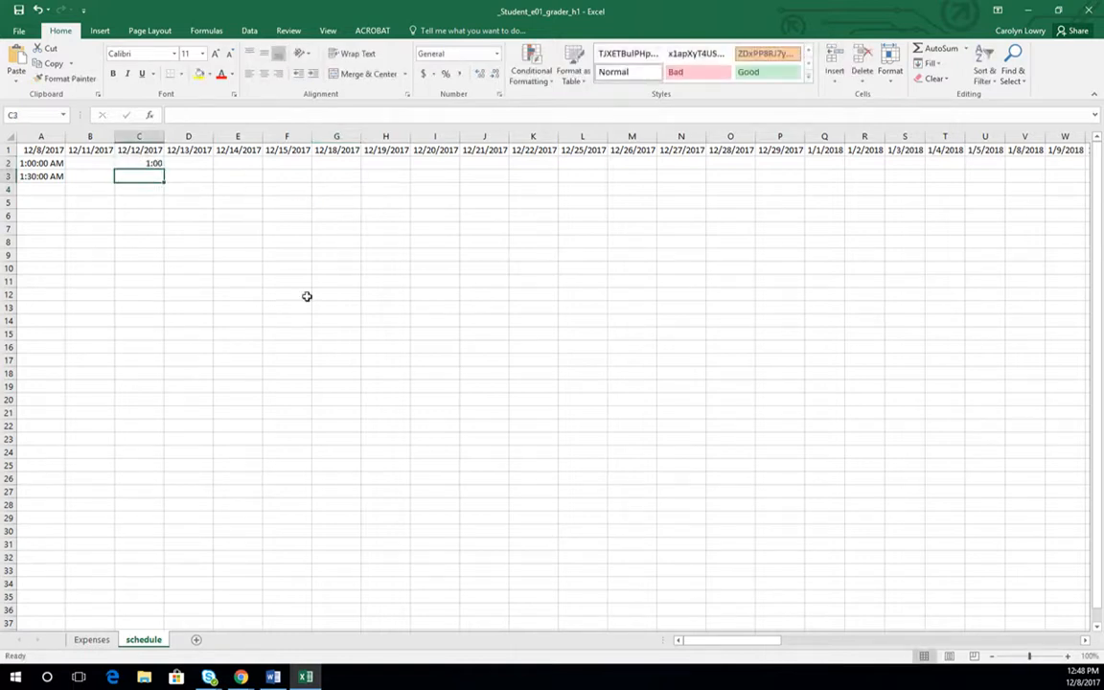
pyautogui.click(147, 162)
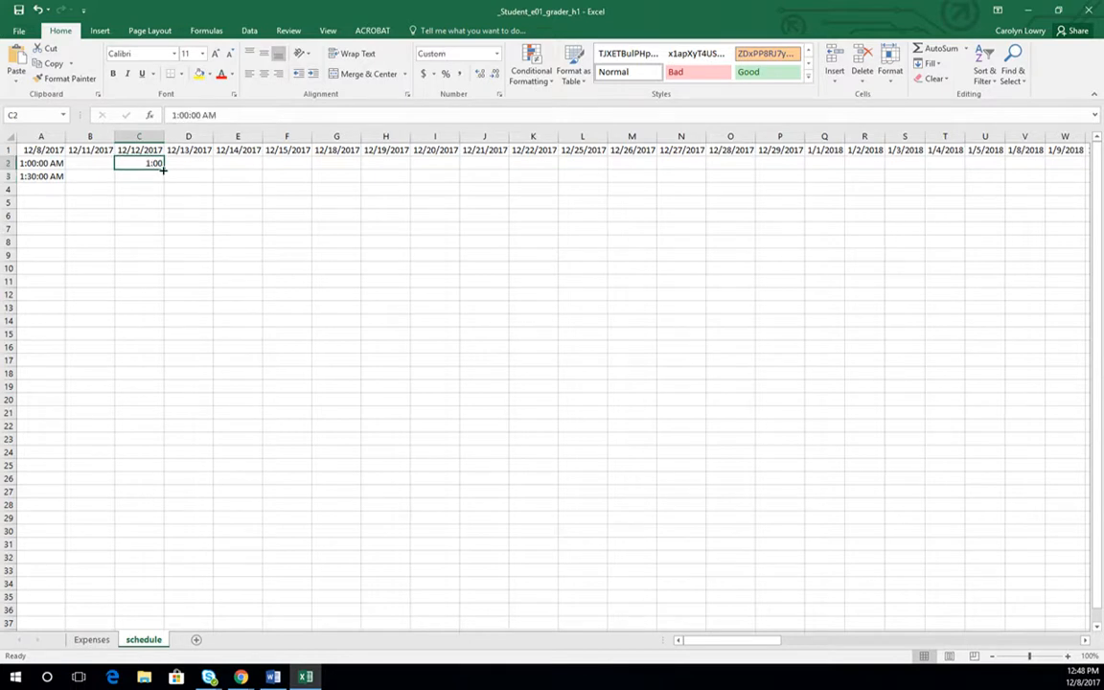
# - Enter 1:30 in cell C3 and fill the half-hour series from C2:C3 down through C11
pyautogui.click(150, 177)
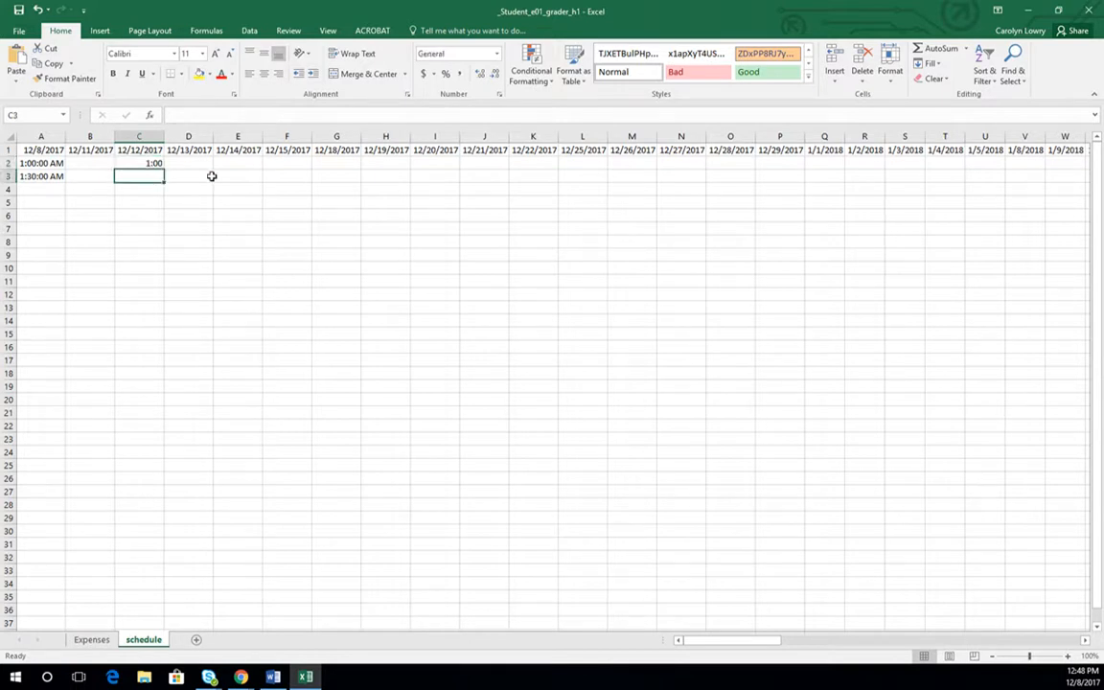
pyautogui.write('1')
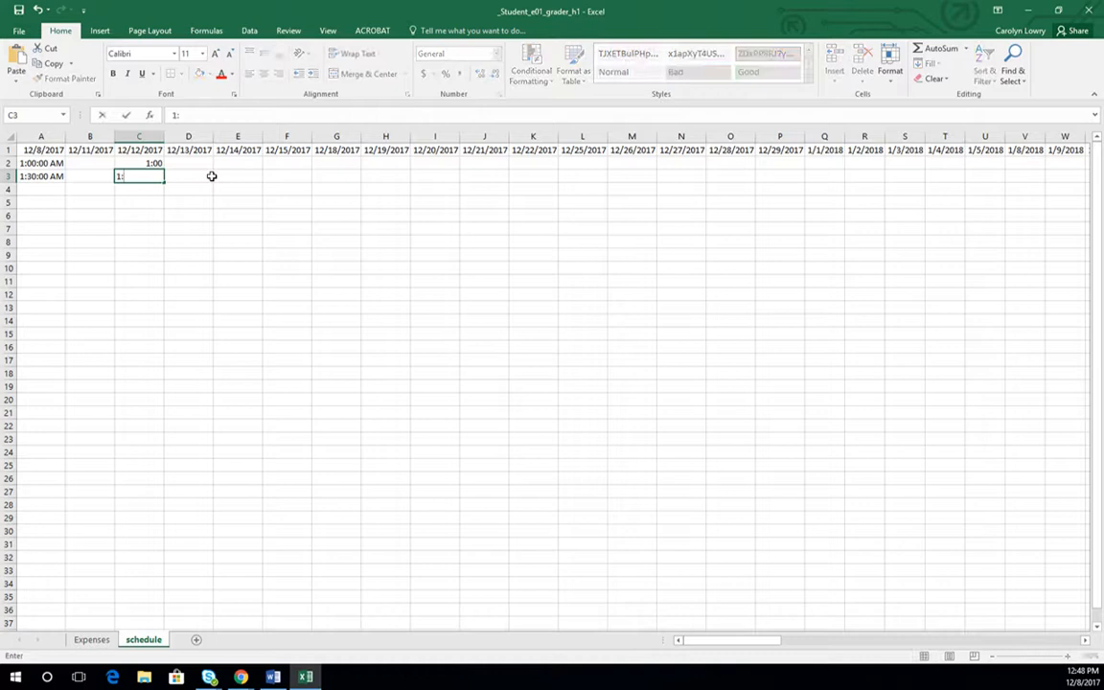
pyautogui.write(':30')
pyautogui.press('Return')
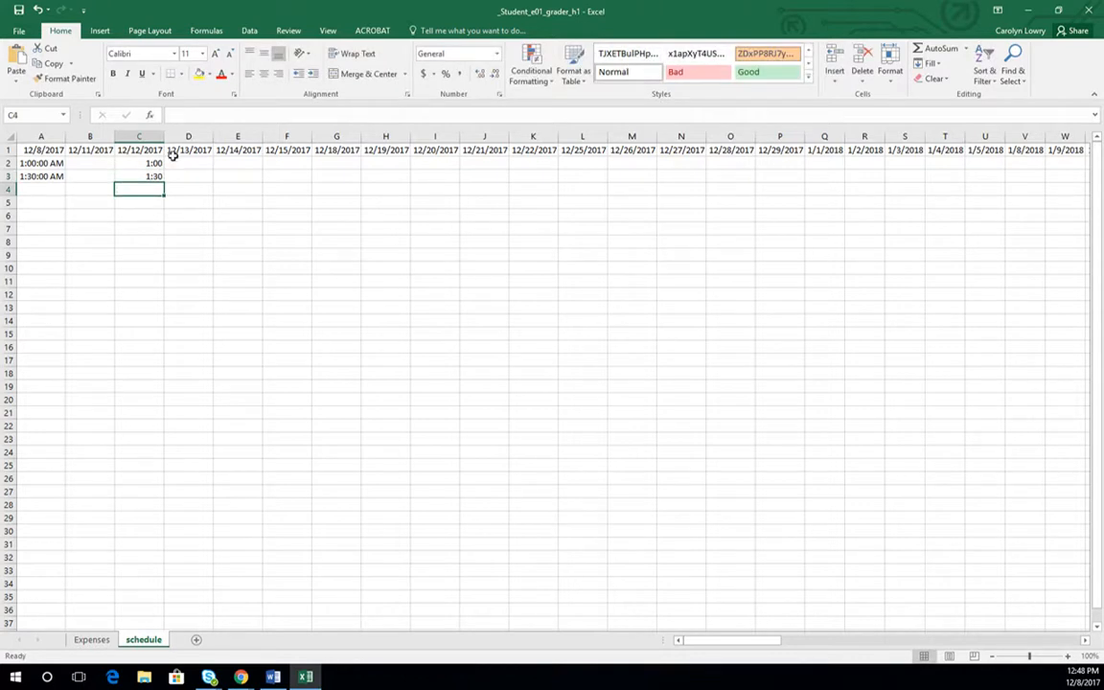
pyautogui.moveTo(150, 161); pyautogui.dragTo(161, 291)
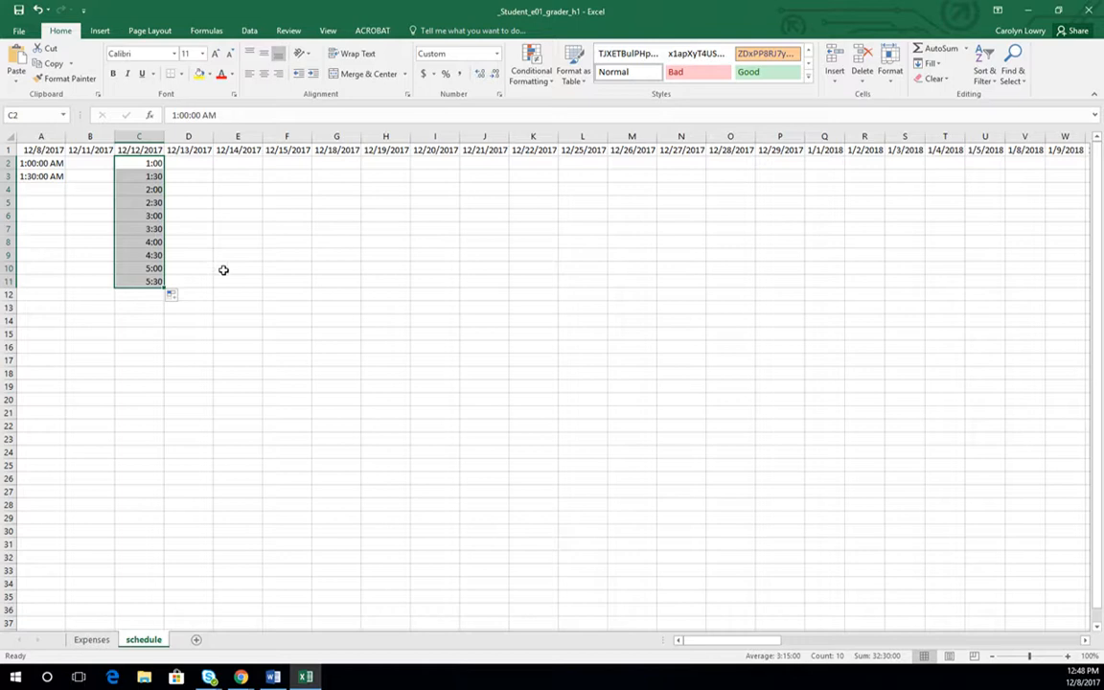
# - Undo the half-hour time fill in column C and clear the remaining time from C2
pyautogui.hotkey('ctrl', 'z')
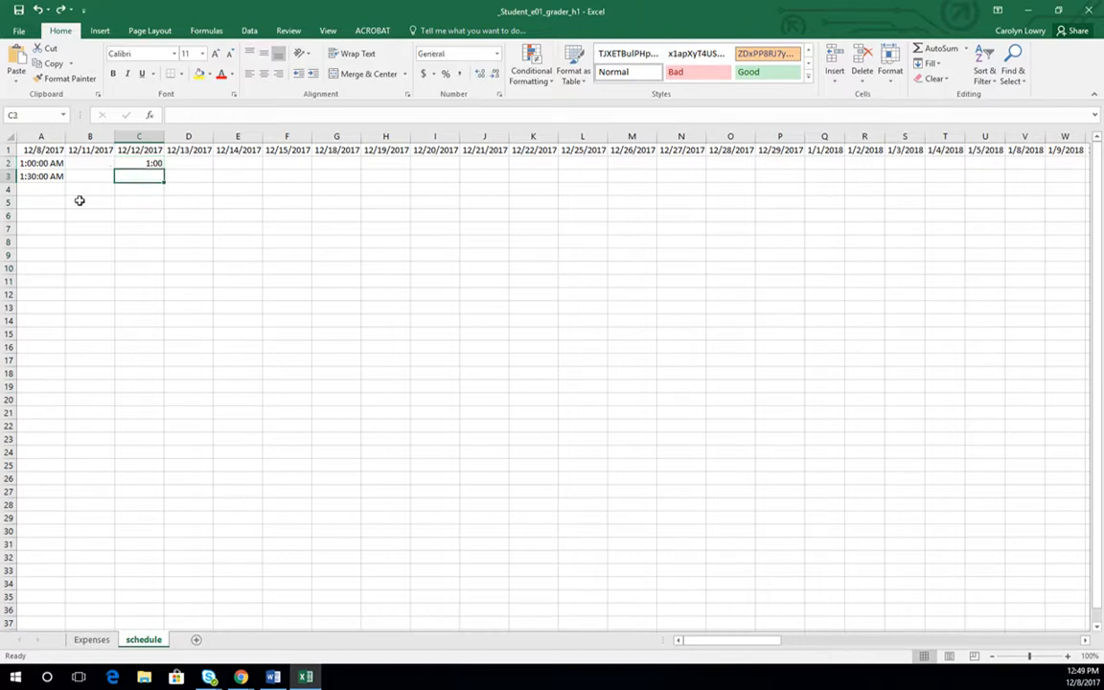
pyautogui.click(153, 163)
pyautogui.press('Delete')
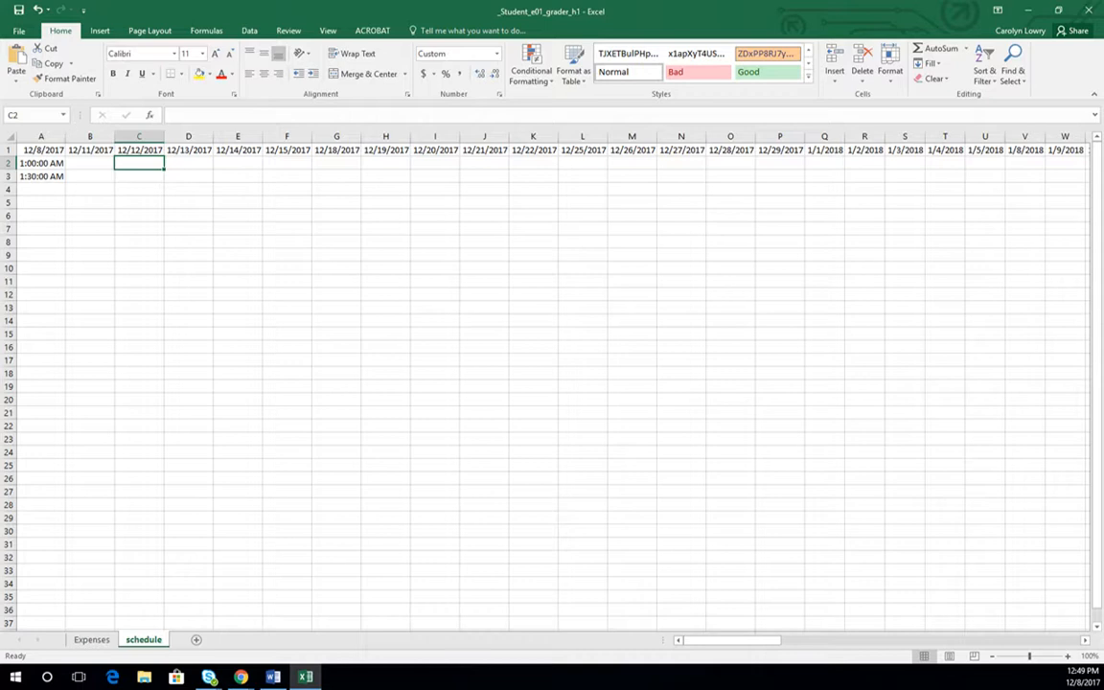
# - Insert one blank column before column A, and four more blank columns before the first date column
pyautogui.click(40, 137)
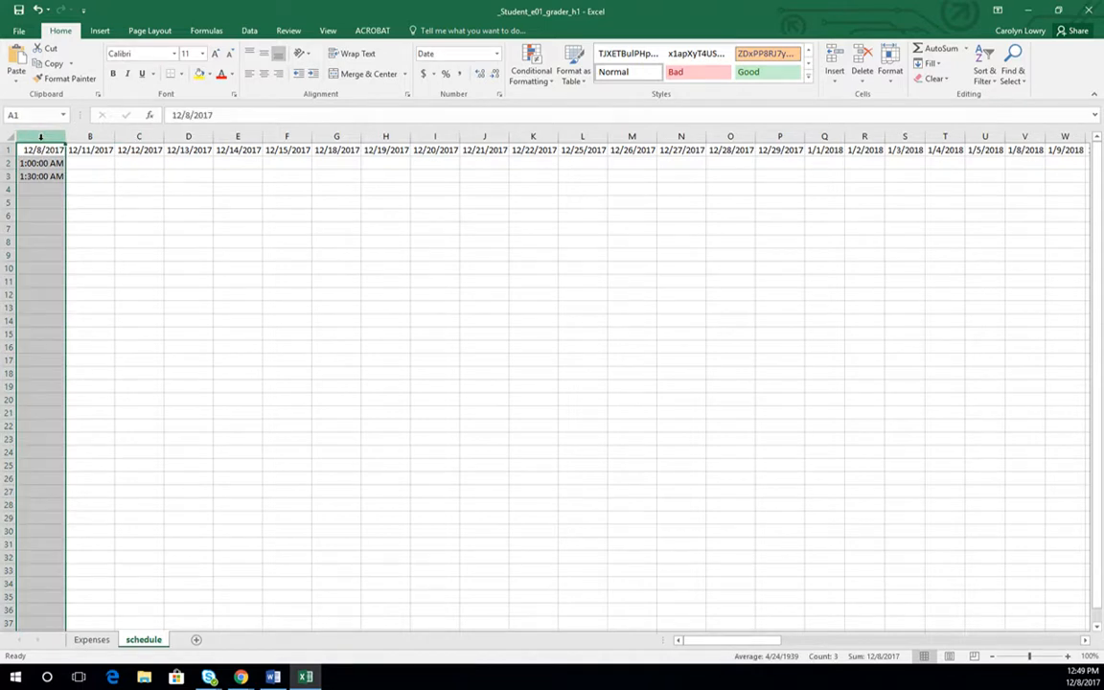
pyautogui.rightClick(42, 139)
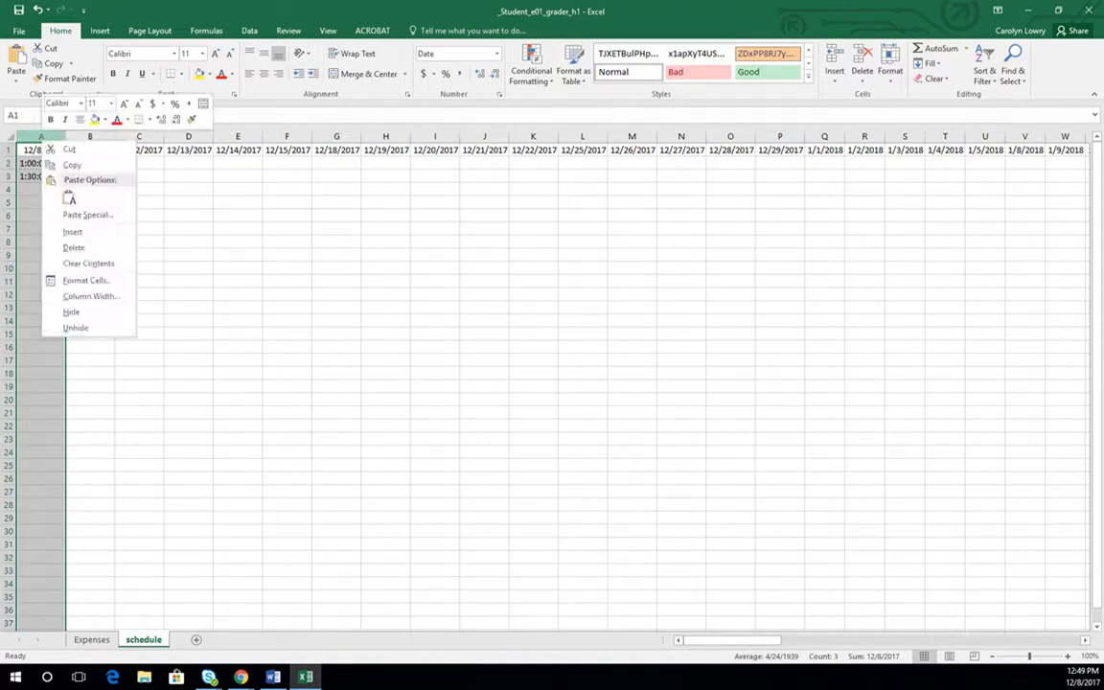
pyautogui.click(75, 232)
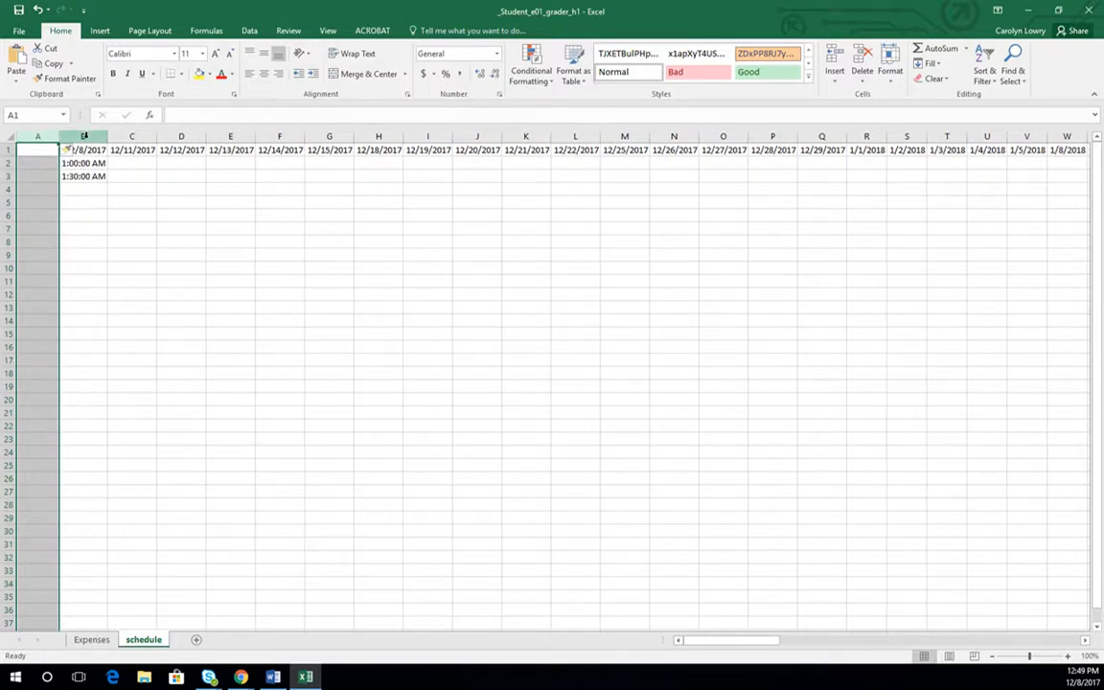
pyautogui.moveTo(83, 136); pyautogui.dragTo(210, 131)
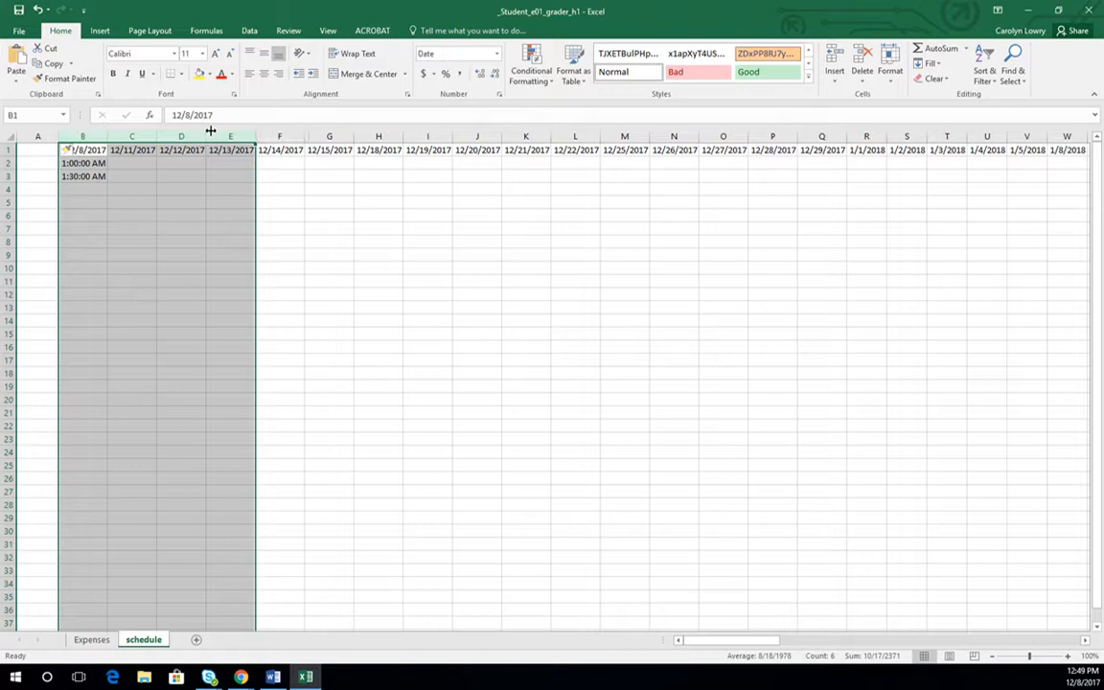
pyautogui.rightClick(89, 135)
pyautogui.click(115, 227)
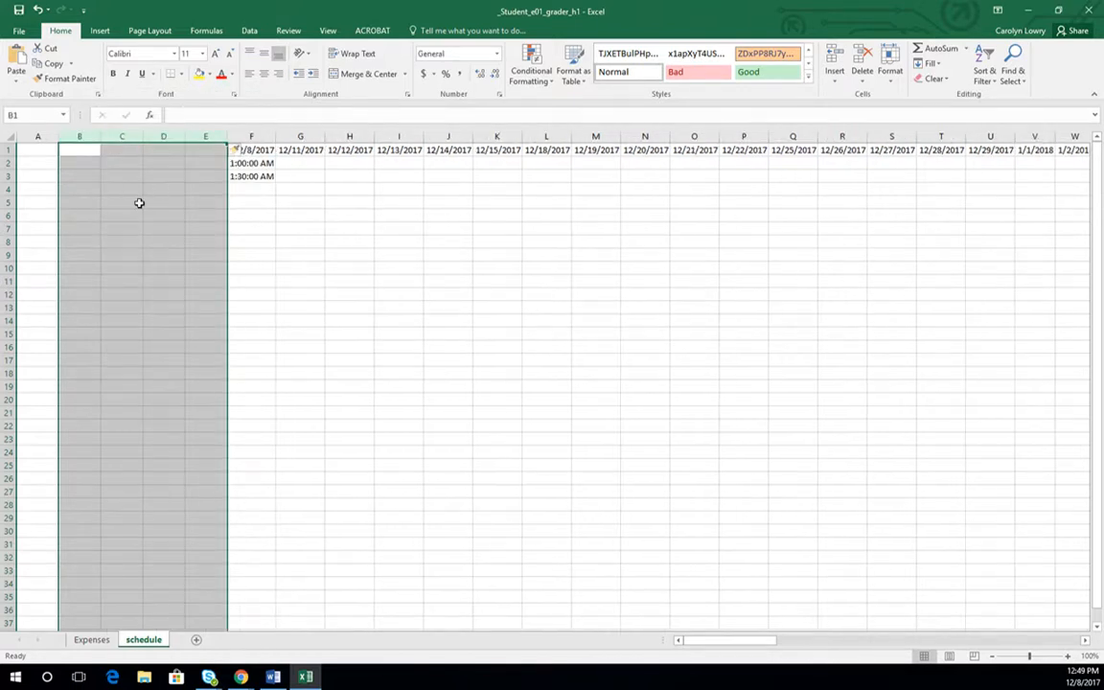
pyautogui.click(8, 189)
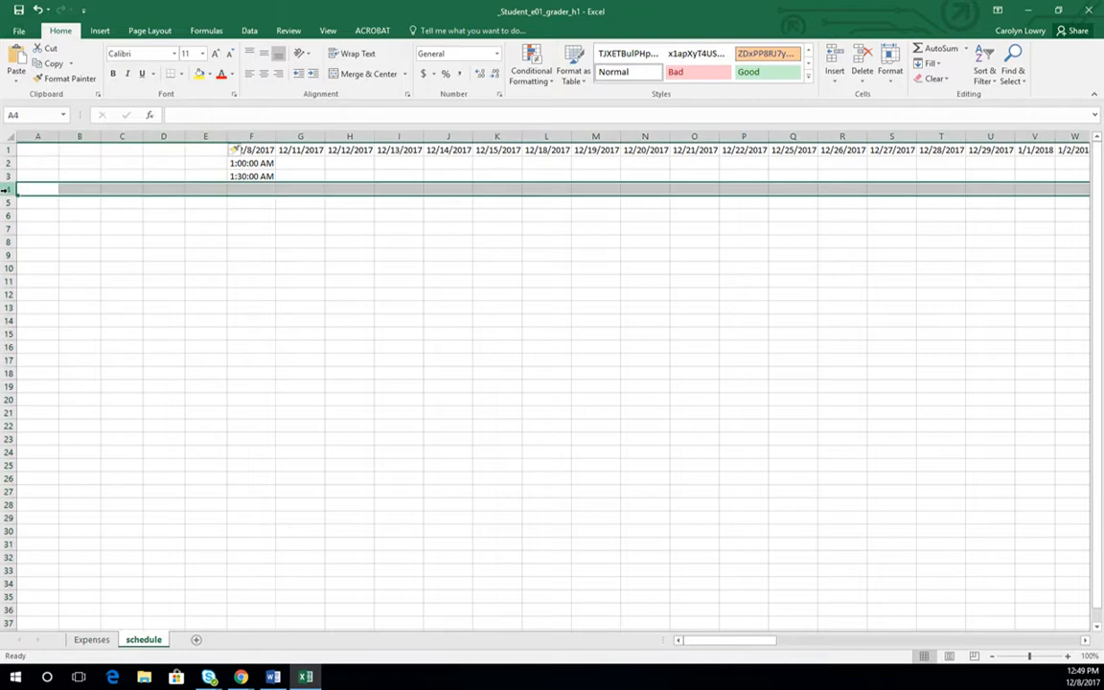
pyautogui.rightClick(8, 191)
pyautogui.press('Escape')
# - Move the two times from F2:F3 to E2:E3 and autofit the width of column E
pyautogui.click(258, 165)
pyautogui.moveTo(259, 165); pyautogui.dragTo(249, 175)
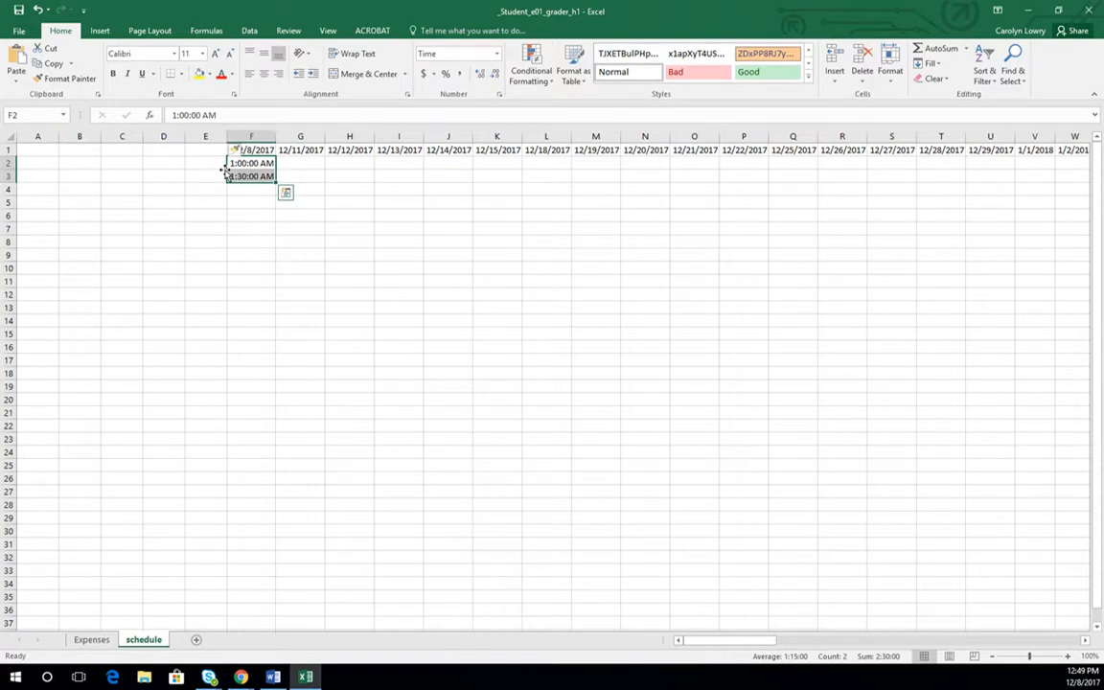
pyautogui.moveTo(226, 170)
pyautogui.mouseDown()
pyautogui.moveTo(230, 182)
pyautogui.moveTo(211, 177)
pyautogui.mouseUp()
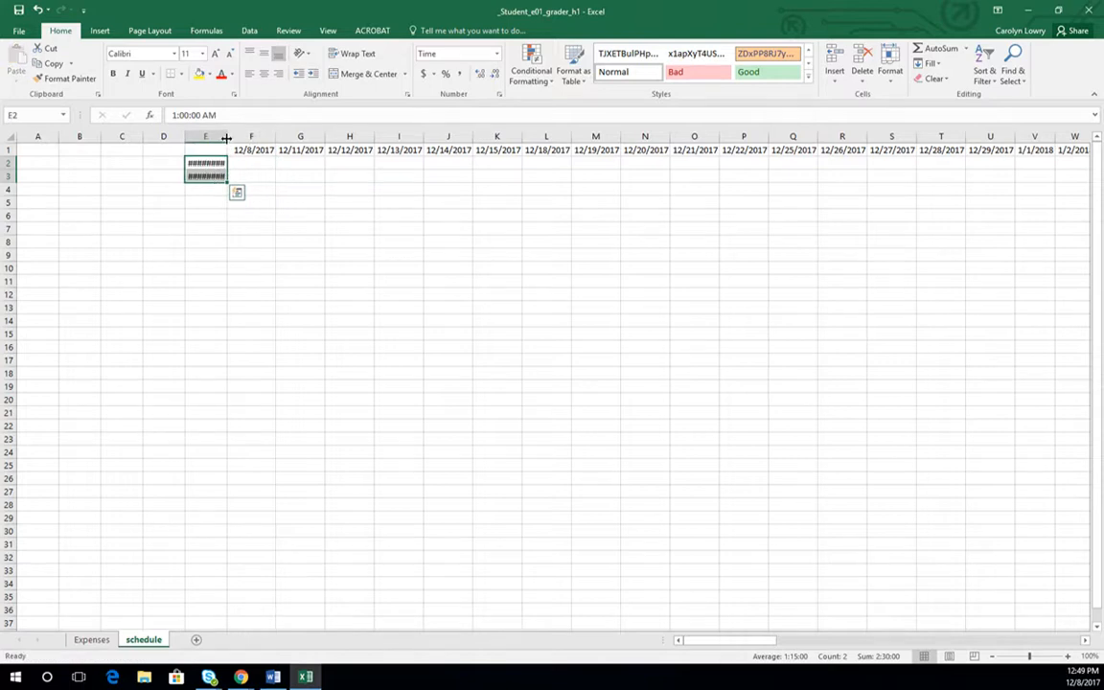
pyautogui.doubleClick(228, 137)
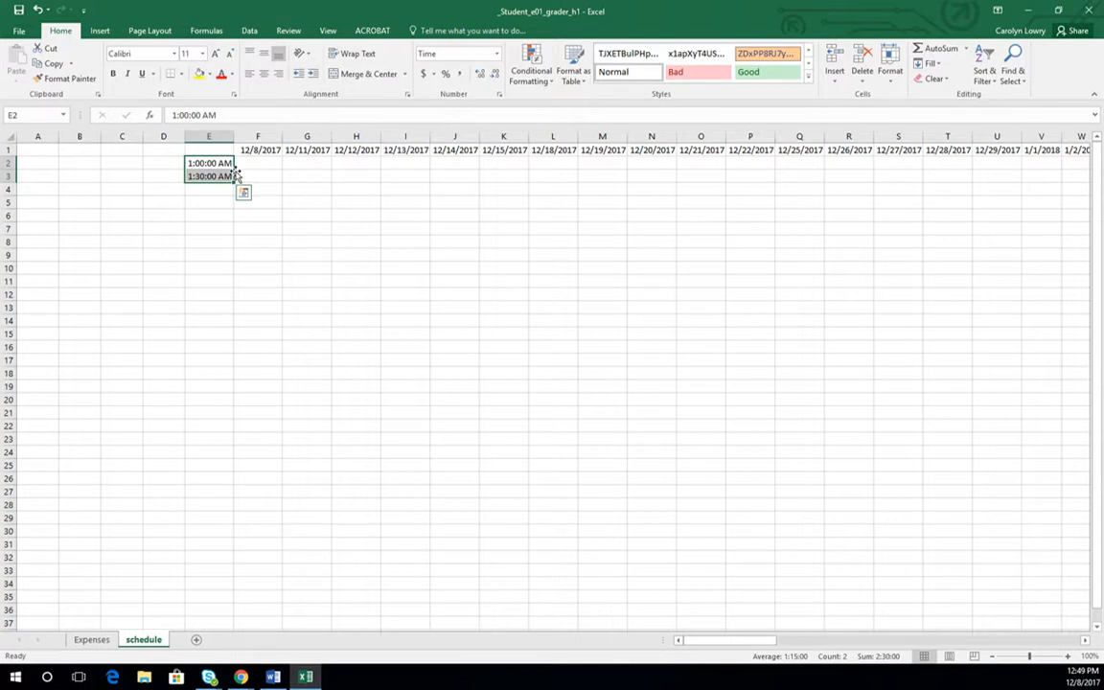
pyautogui.click(242, 174)
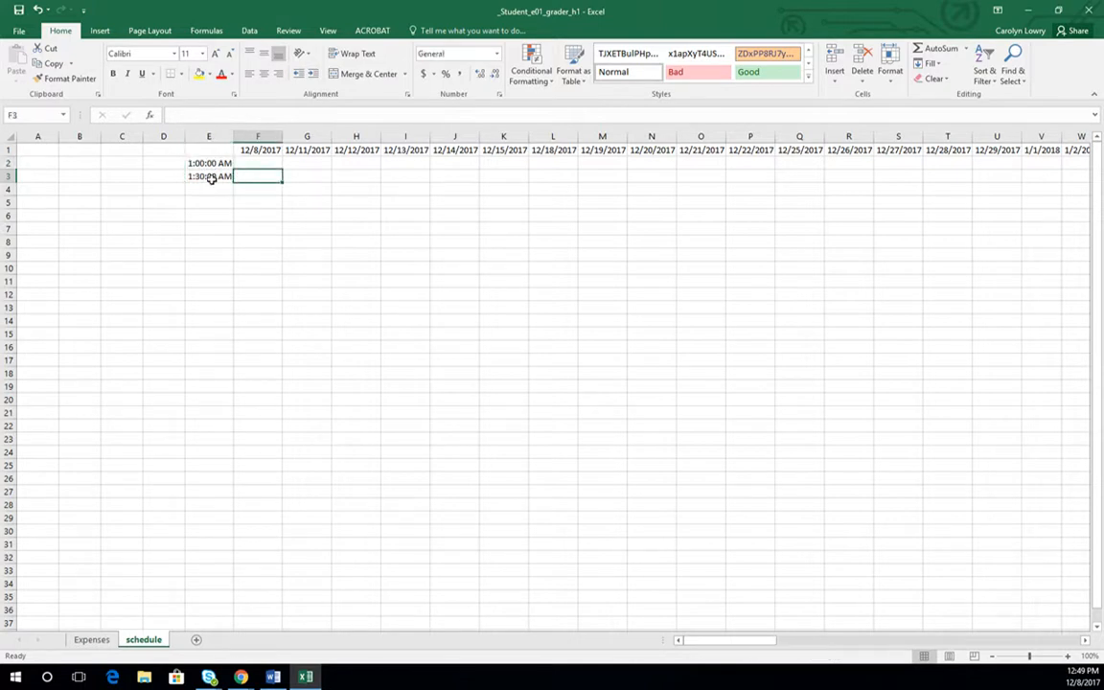
# - Fill the half-hour series from E2:E3 down through E20 and autofit column E to the longer times
pyautogui.moveTo(210, 164); pyautogui.dragTo(213, 176)
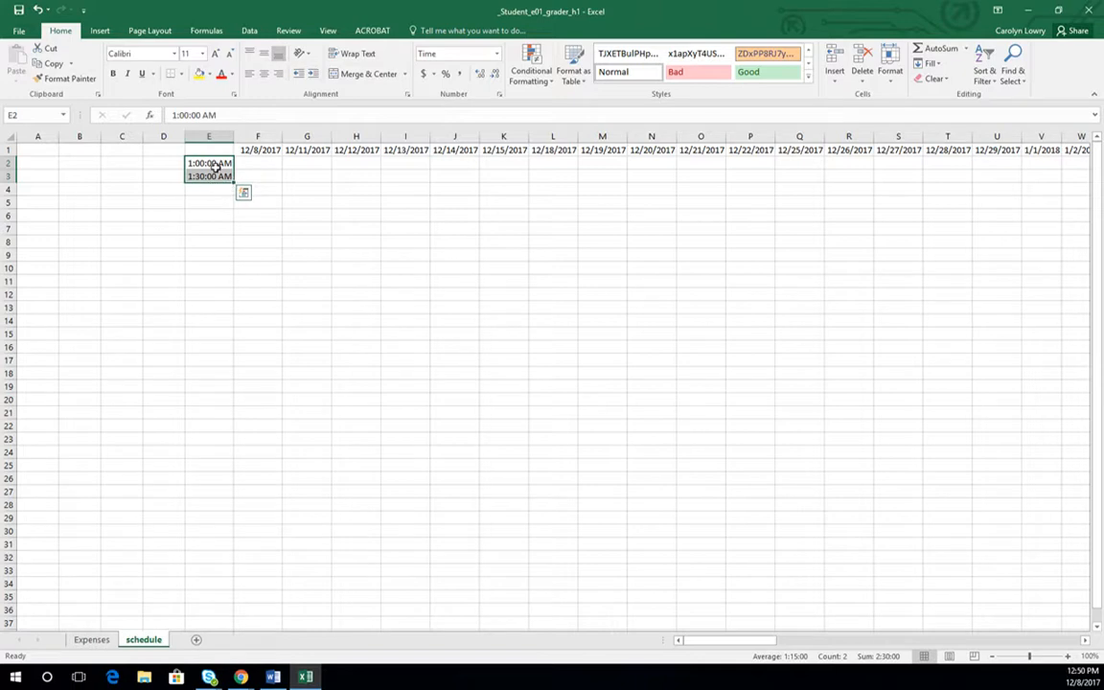
pyautogui.moveTo(234, 182); pyautogui.dragTo(235, 419)
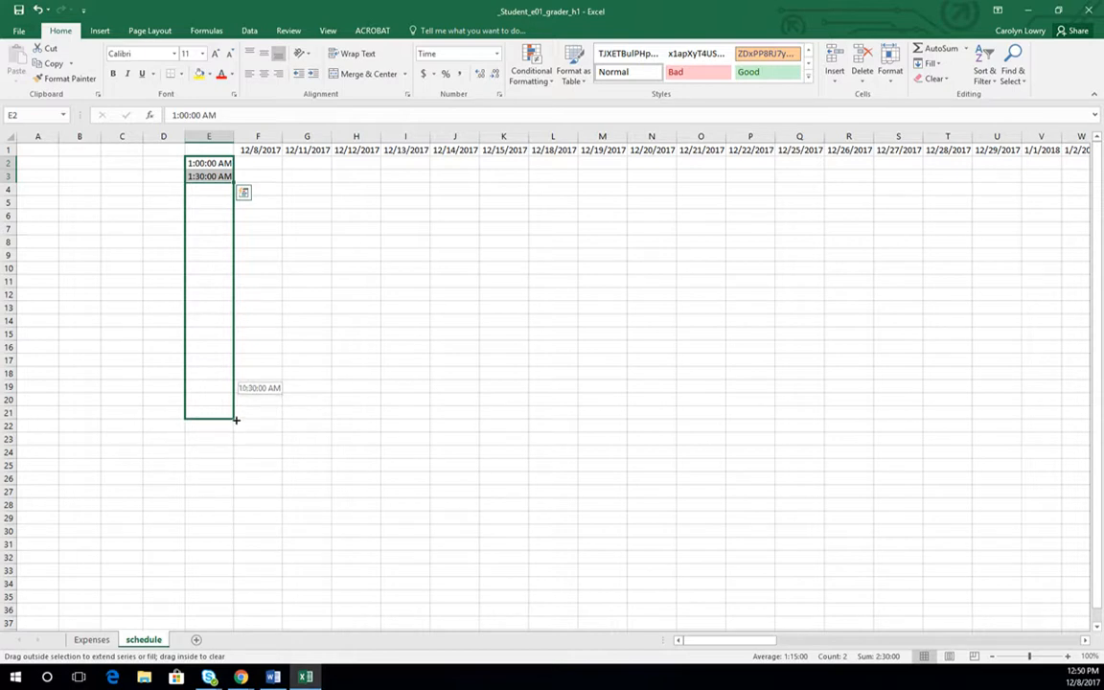
pyautogui.moveTo(235, 414); pyautogui.dragTo(238, 408)
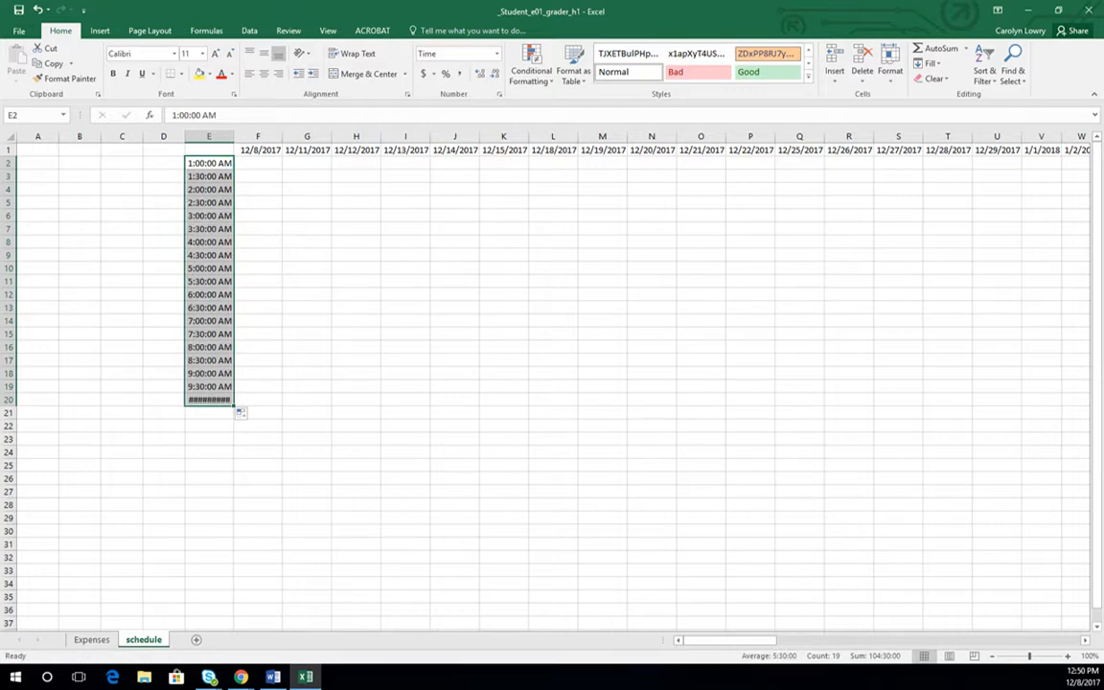
pyautogui.doubleClick(233, 140)
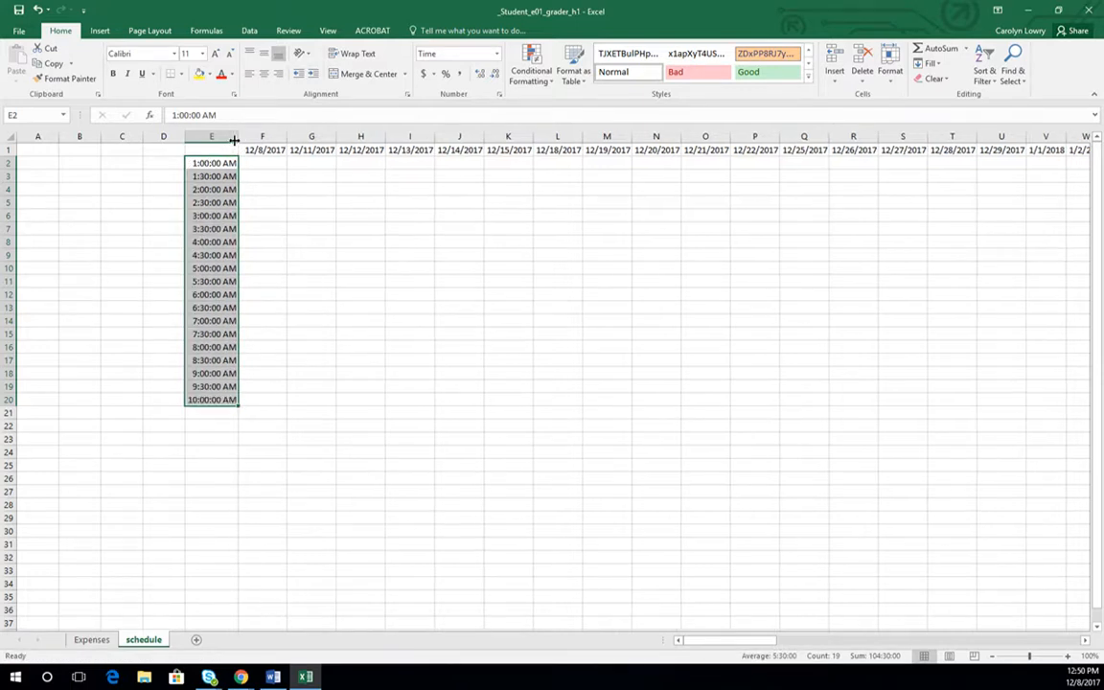
# - Enter a worker's first name in F2 under 12/8/2017 and fill it down through F11
pyautogui.click(264, 163)
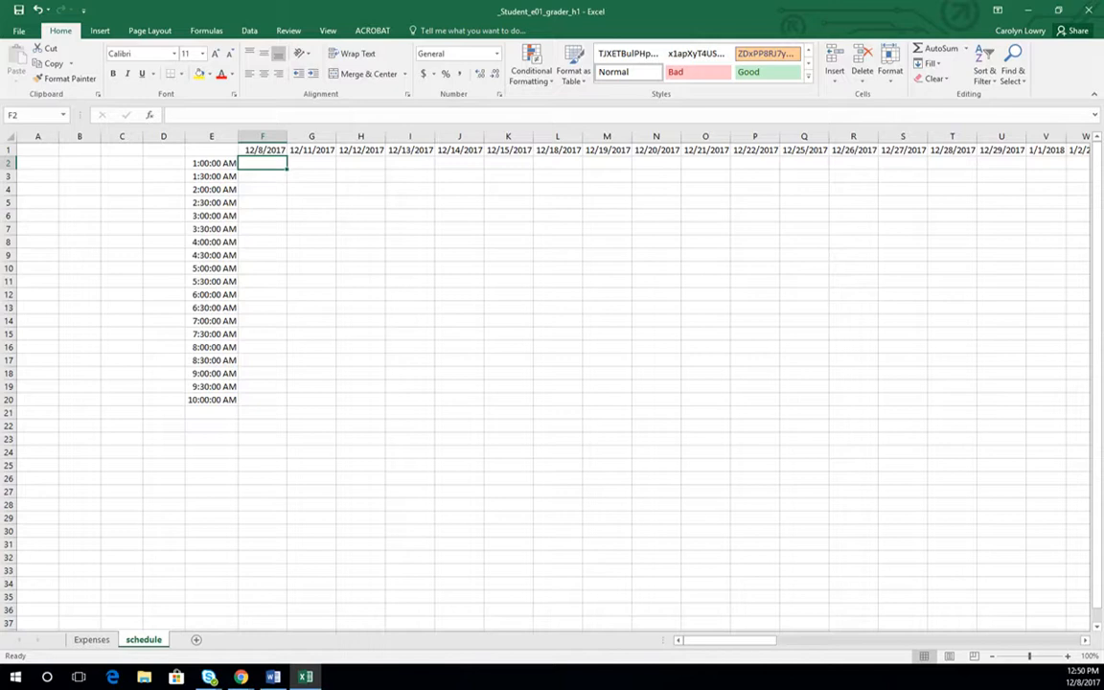
pyautogui.write('Caro')
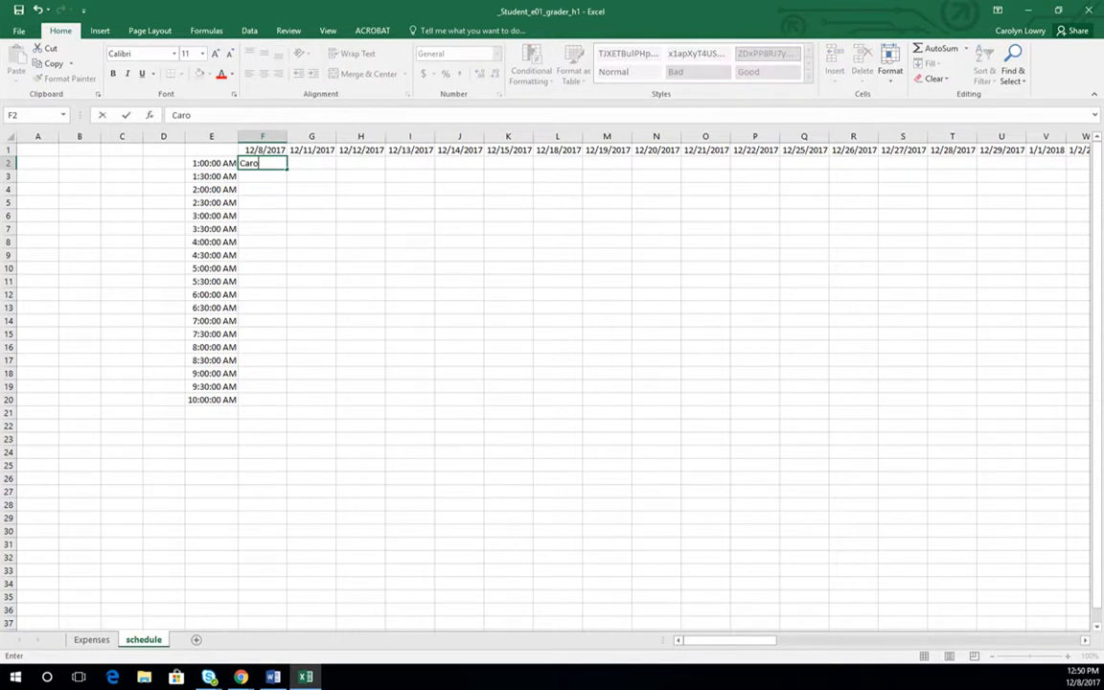
pyautogui.write('lyn')
pyautogui.moveTo(285, 168); pyautogui.dragTo(271, 283)
# - Enter a second worker's first name in F12 and fill it down through F20
pyautogui.click(283, 295)
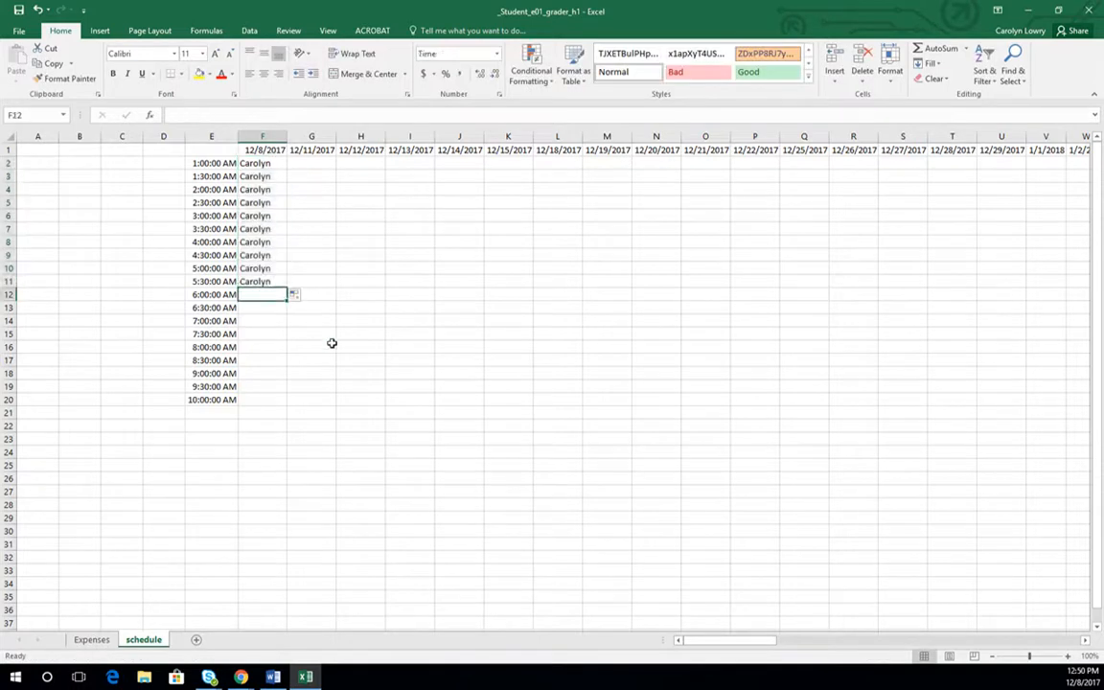
pyautogui.write('Sam')
pyautogui.press('Return')
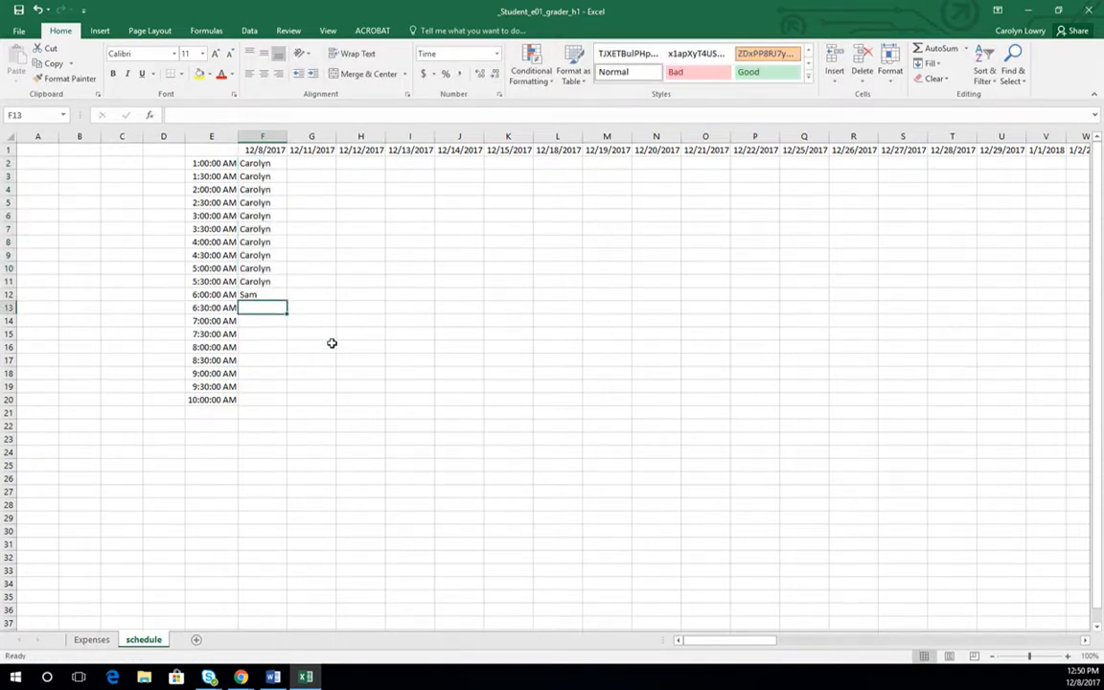
pyautogui.click(262, 296)
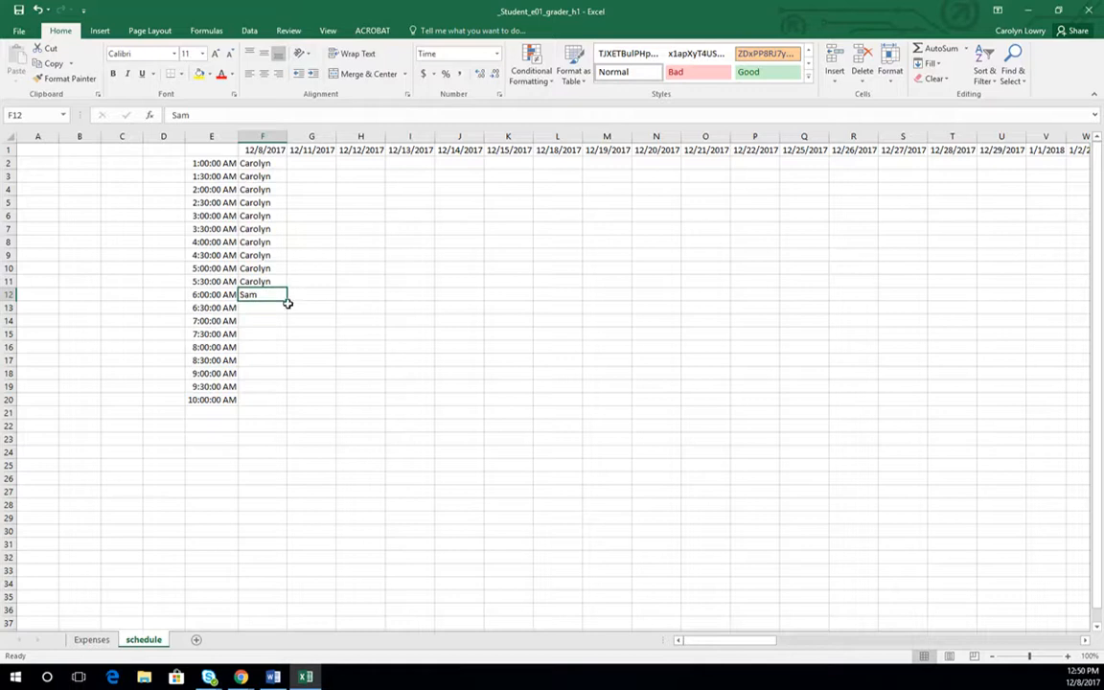
pyautogui.moveTo(288, 302); pyautogui.dragTo(292, 410)
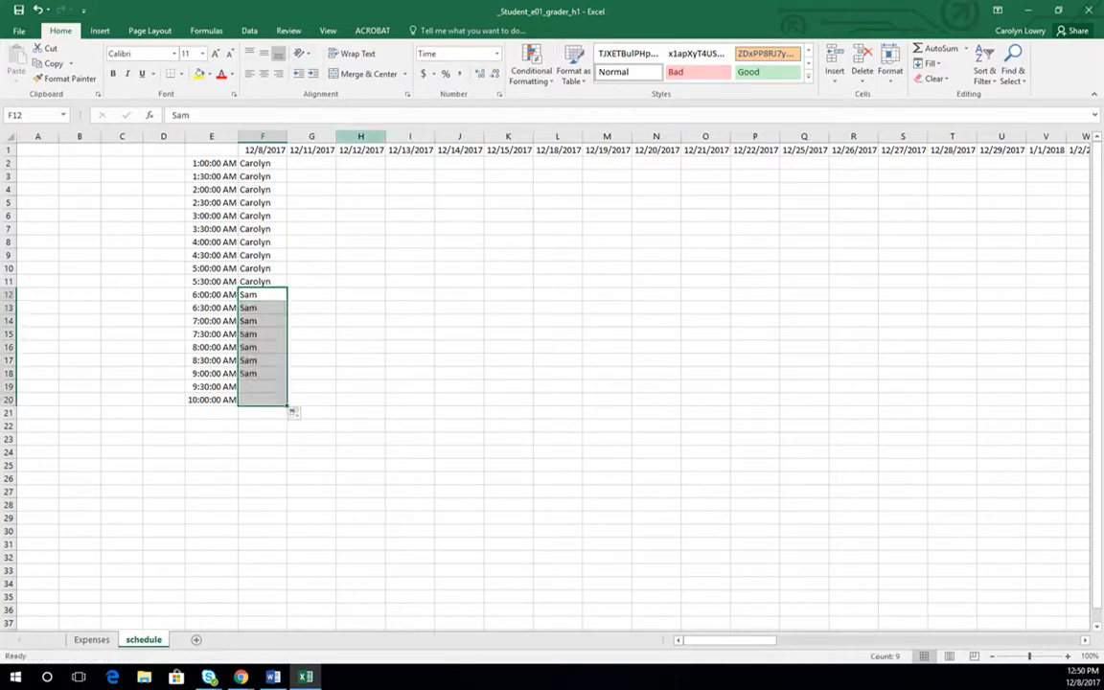
# - Enter a third worker's first name in G2 under 12/11/2017 and fill it down through G7
pyautogui.click(319, 164)
pyautogui.write('Julius')
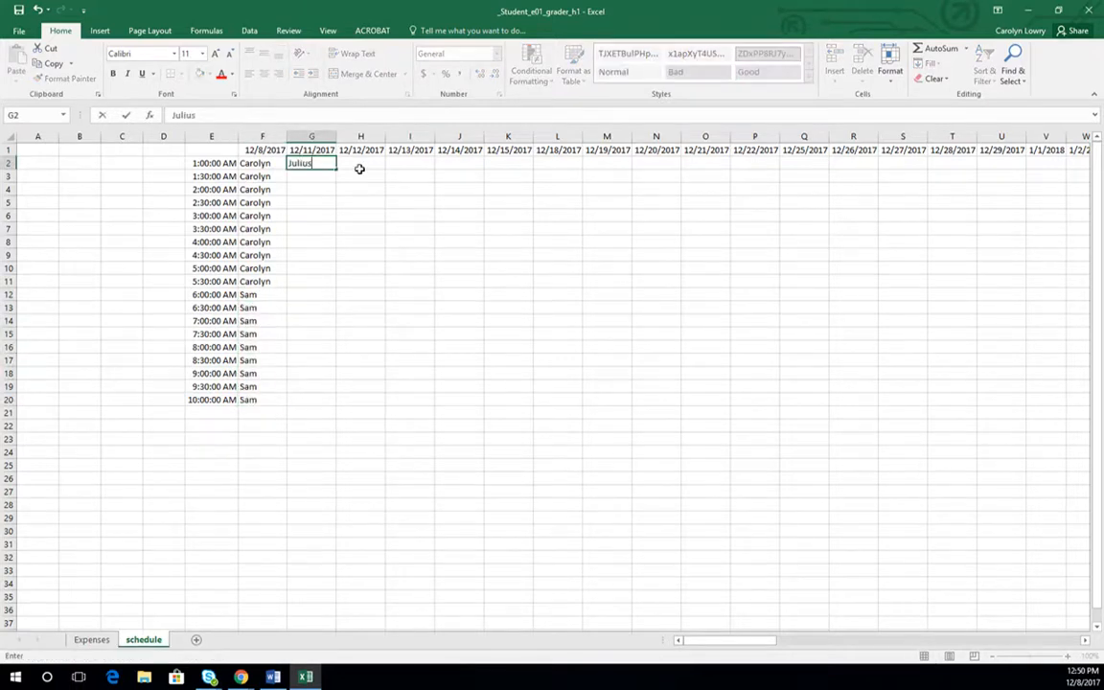
pyautogui.hotkey('ctrl', 'Return')
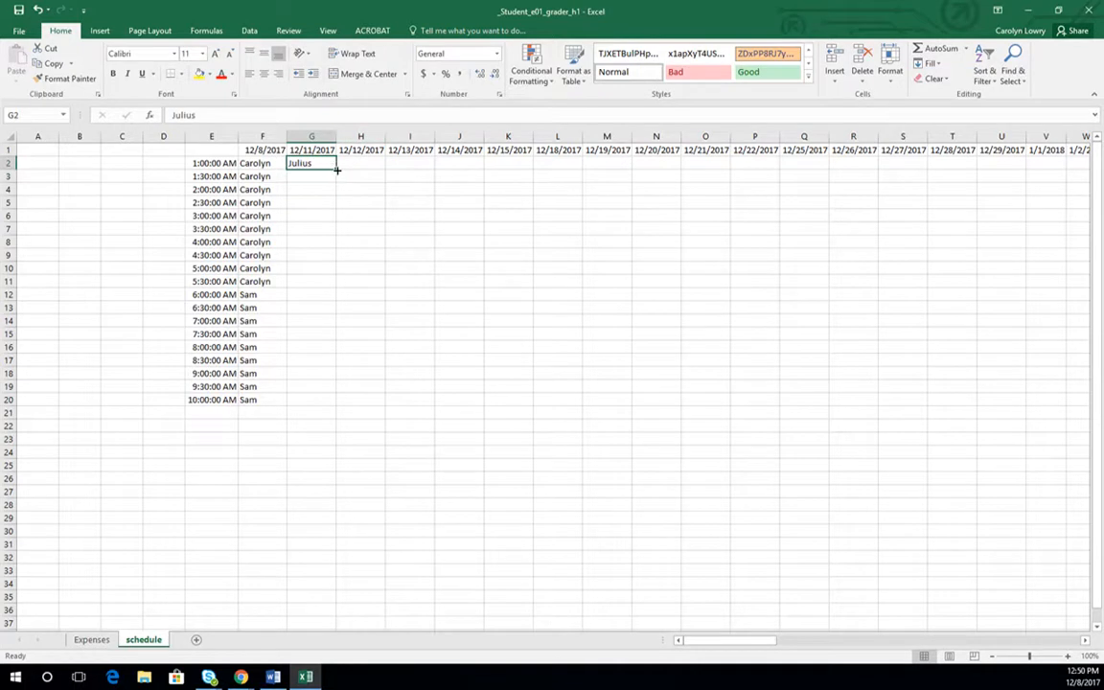
pyautogui.moveTo(335, 170); pyautogui.dragTo(336, 232)
# - Enter a fourth worker's first name in G8 and fill it down through G20
pyautogui.click(320, 243)
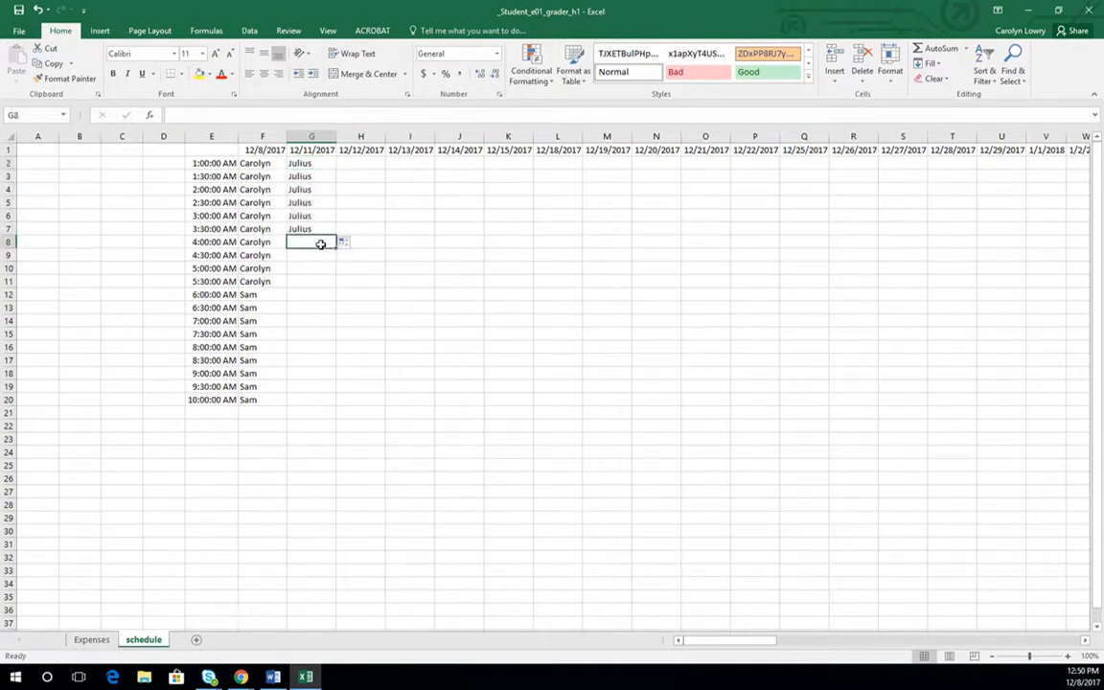
pyautogui.write('Samantha')
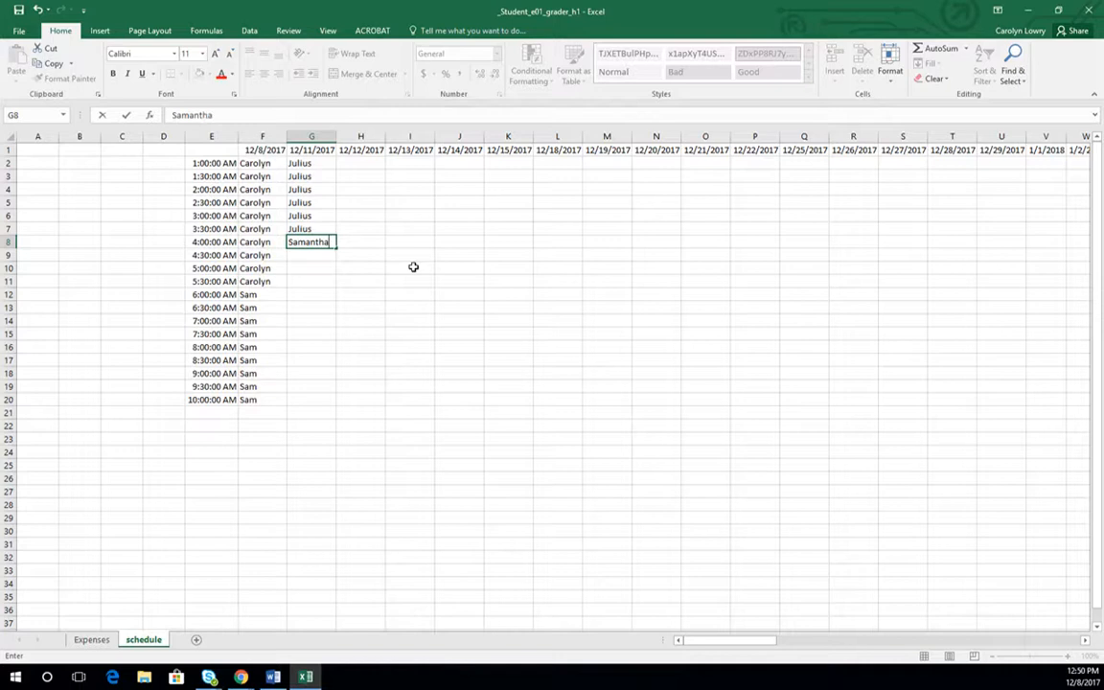
pyautogui.press('Return')
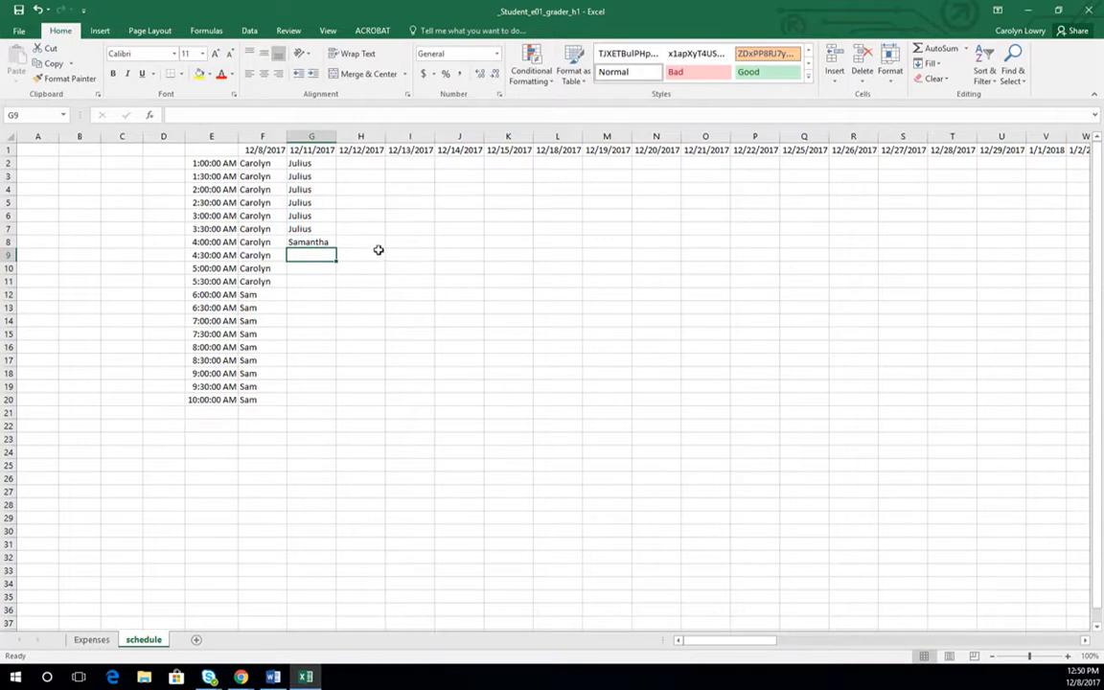
pyautogui.click(311, 245)
pyautogui.moveTo(338, 247); pyautogui.dragTo(336, 402)
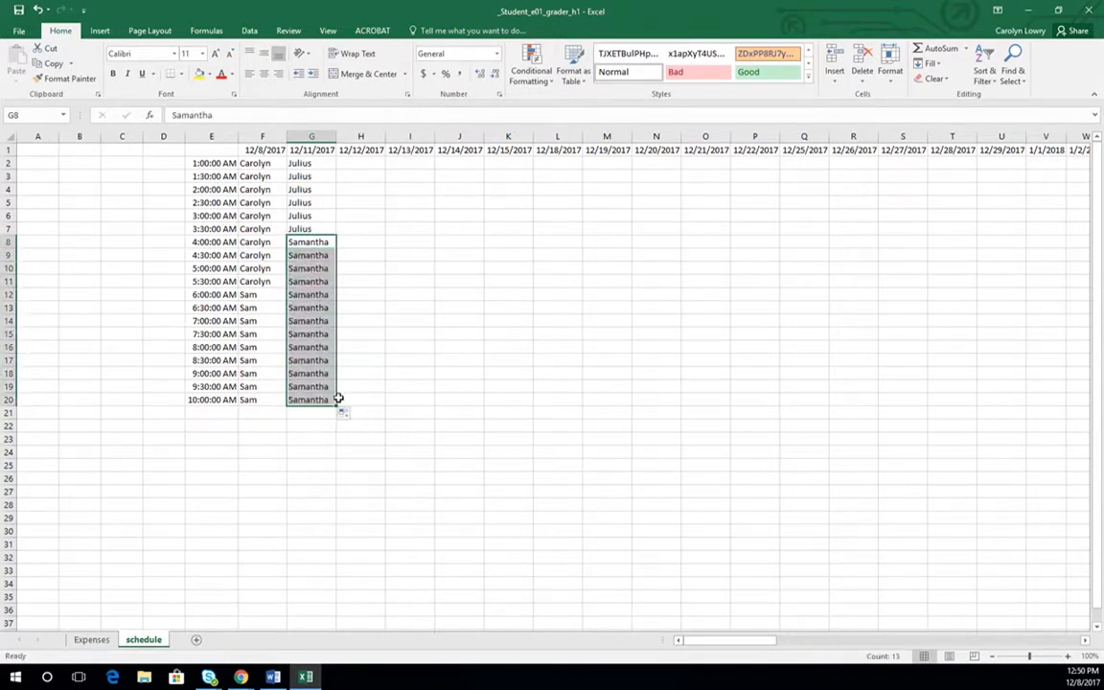
# - Copy the block of names in F2:F11 to H6:H15 under 12/12/2017
pyautogui.click(378, 164)
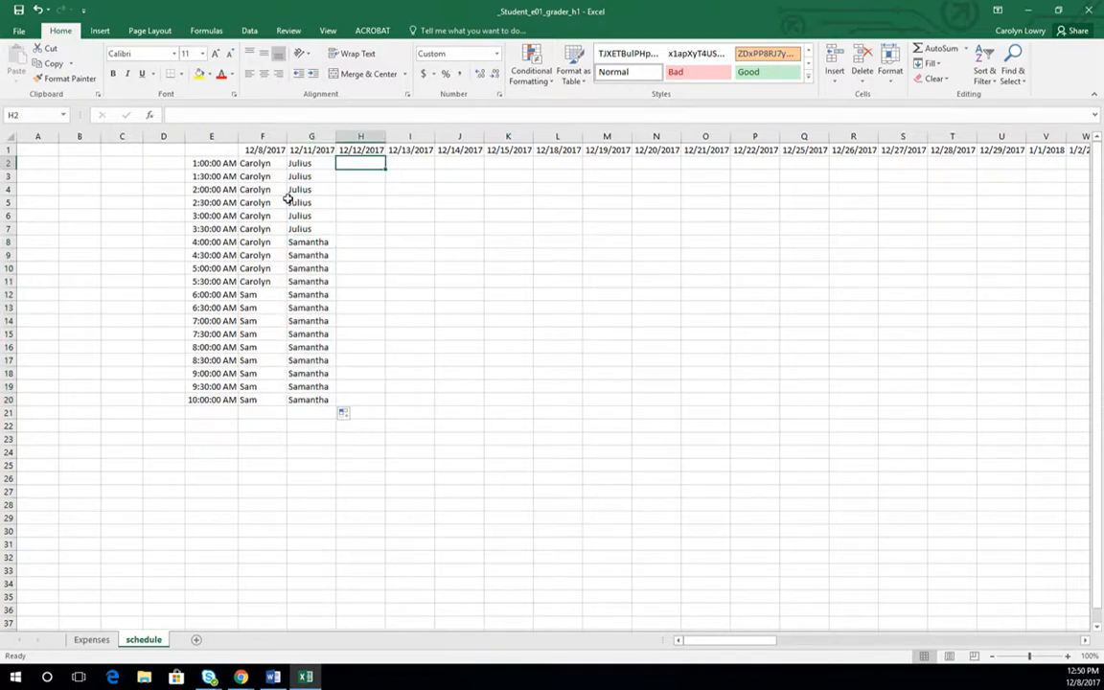
pyautogui.moveTo(258, 163); pyautogui.dragTo(265, 275)
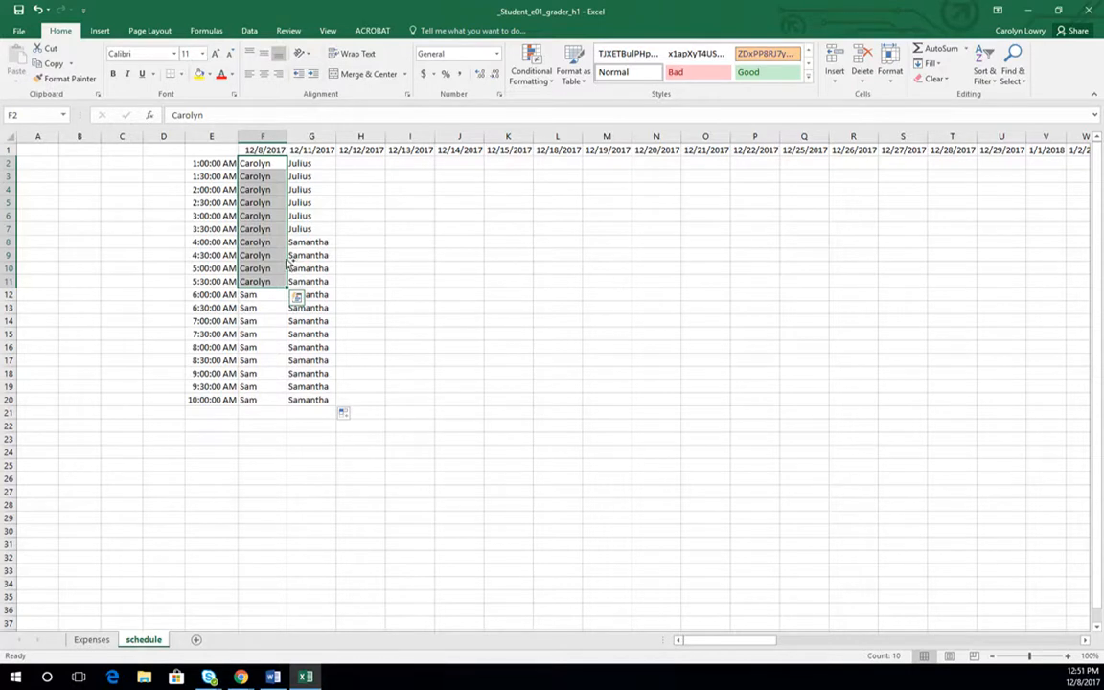
pyautogui.moveTo(286, 263); pyautogui.dragTo(370, 308)
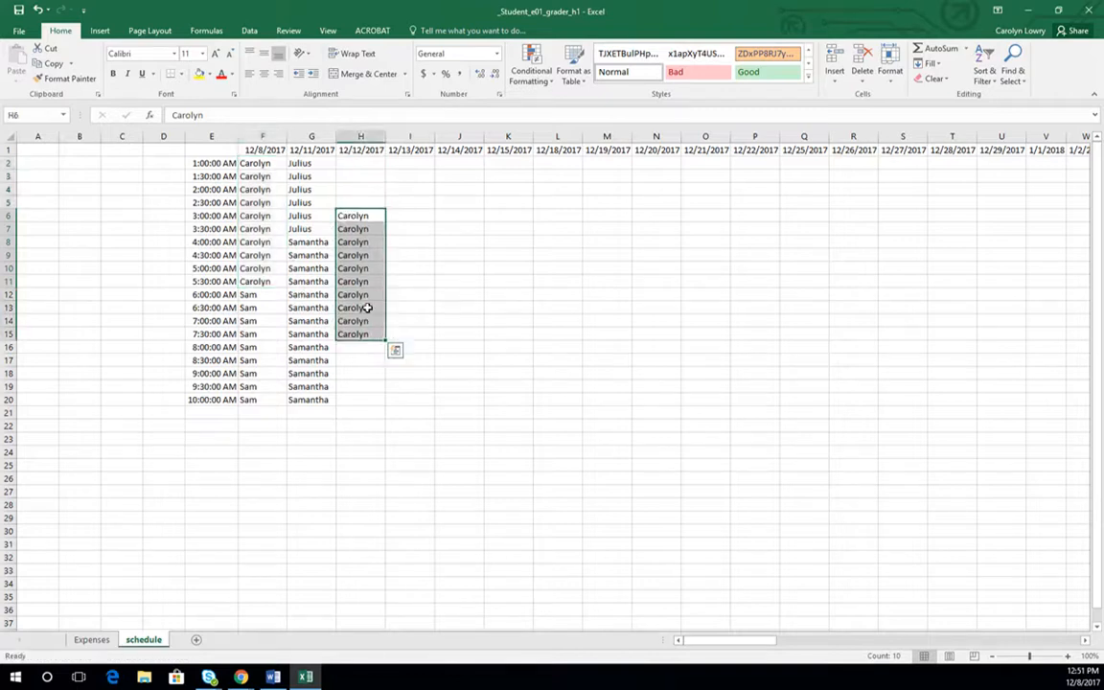
# - Copy the names in G8:G20 to I2:I14 under 12/13/2017, and those in F12:F20 to J12:J20 under 12/14/2017
pyautogui.moveTo(305, 245); pyautogui.dragTo(303, 396)
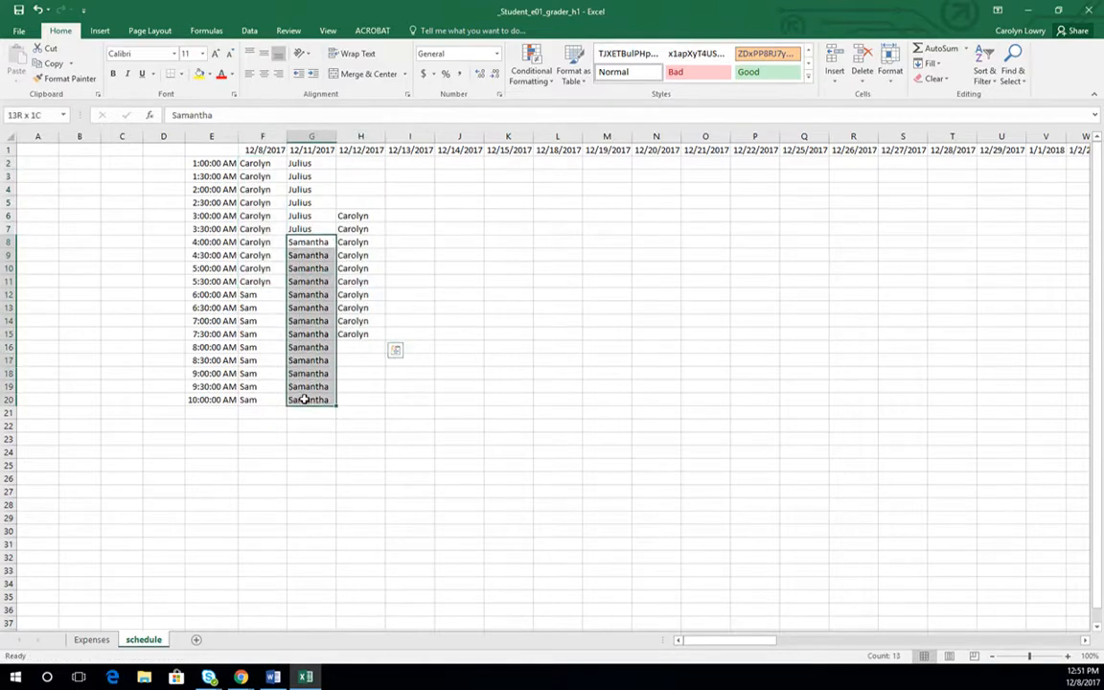
pyautogui.moveTo(338, 352); pyautogui.dragTo(430, 269)
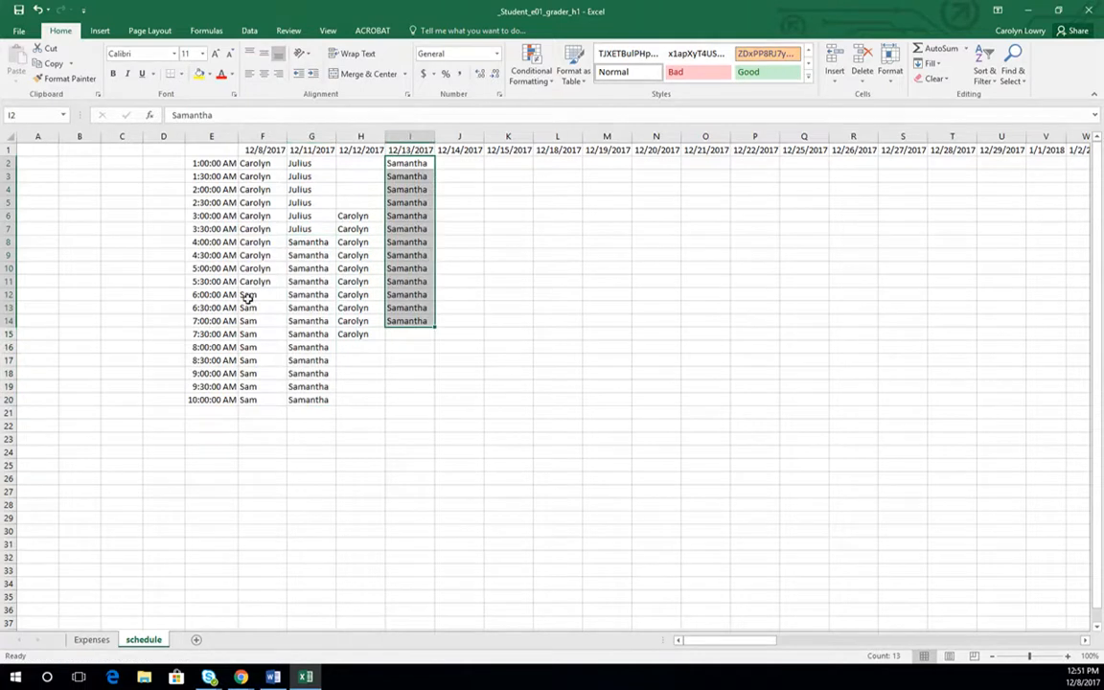
pyautogui.moveTo(249, 349); pyautogui.dragTo(247, 398)
pyautogui.moveTo(290, 353); pyautogui.dragTo(456, 349)
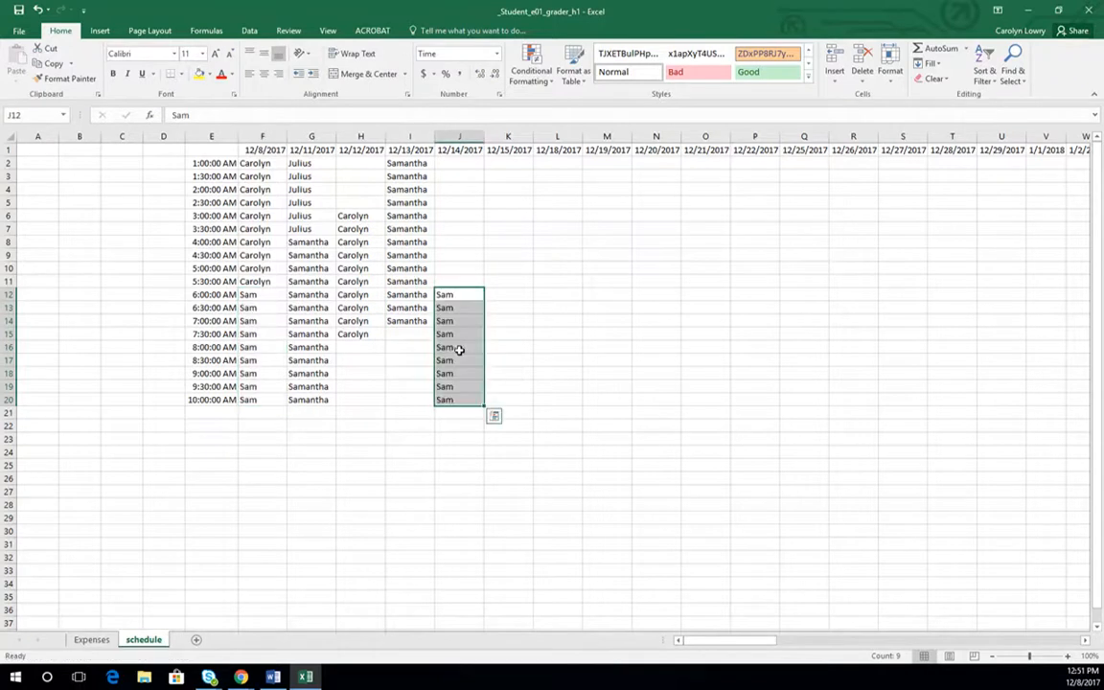
pyautogui.click(364, 347)
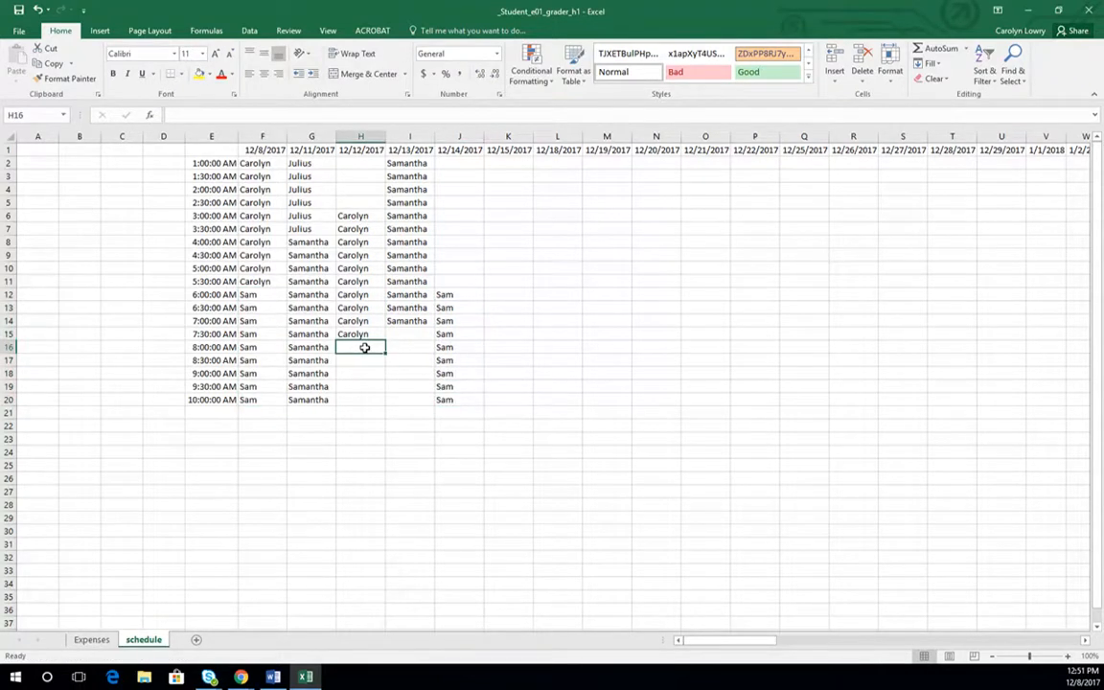
# - Enter the third worker's first name in H16 under 12/12/2017 and fill it down through H20
pyautogui.write('Julius')
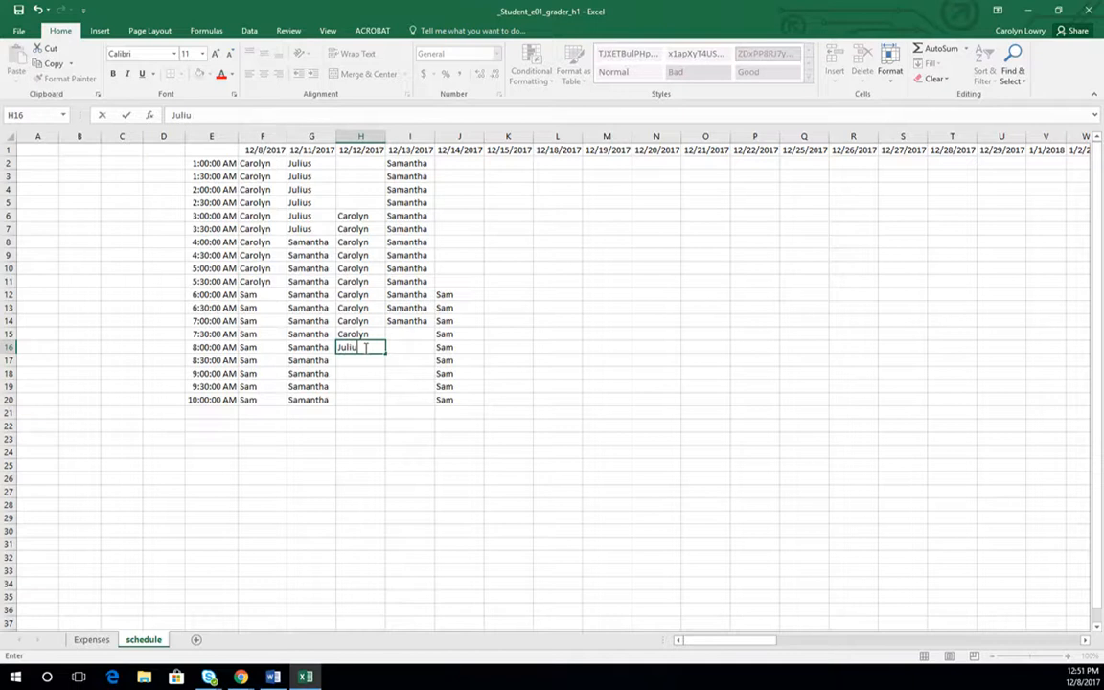
pyautogui.press('Return')
pyautogui.click(364, 347)
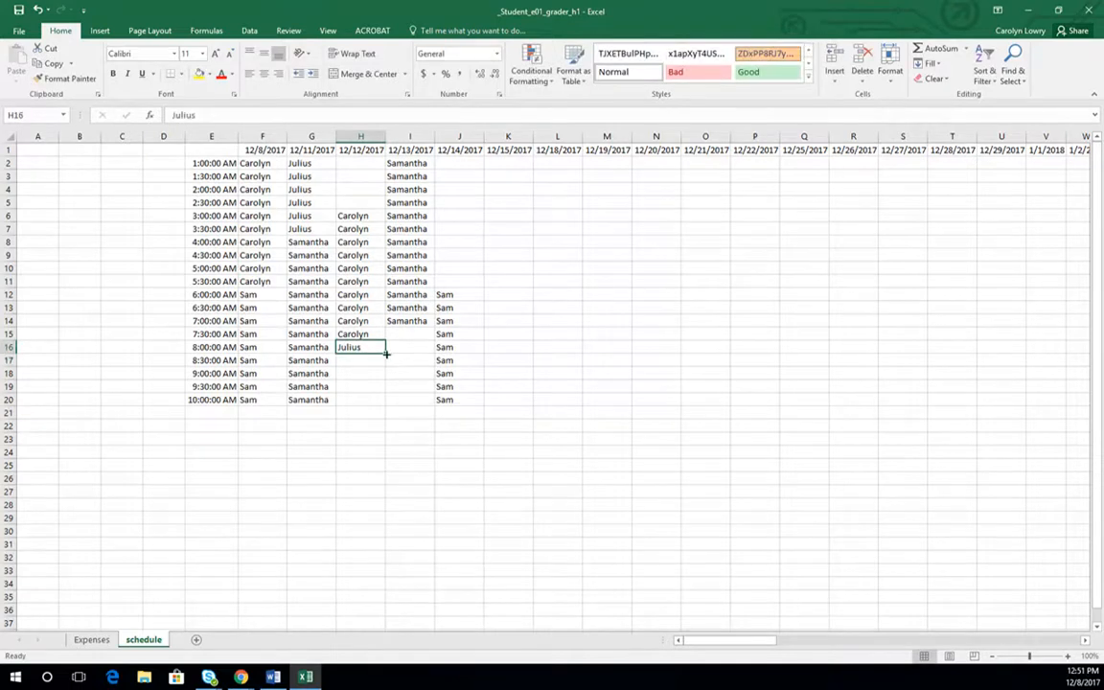
pyautogui.moveTo(384, 352); pyautogui.dragTo(376, 401)
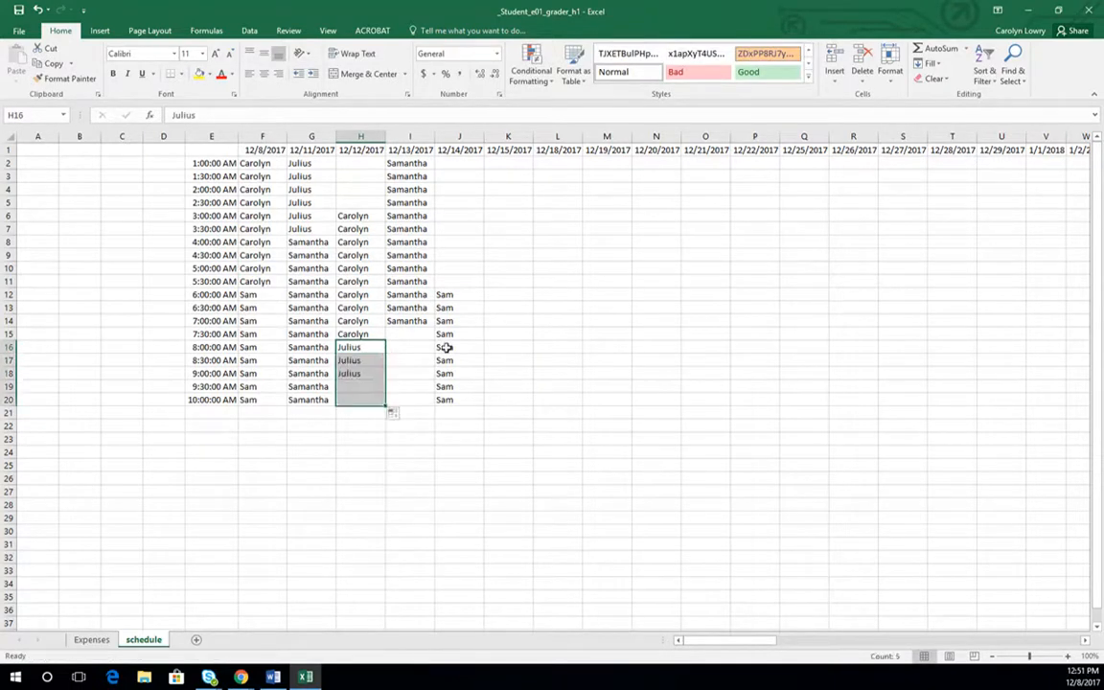
# - Enter the third worker's first name in I15 under 12/13/2017 and fill it down through I20
pyautogui.click(416, 334)
pyautogui.write('Julius')
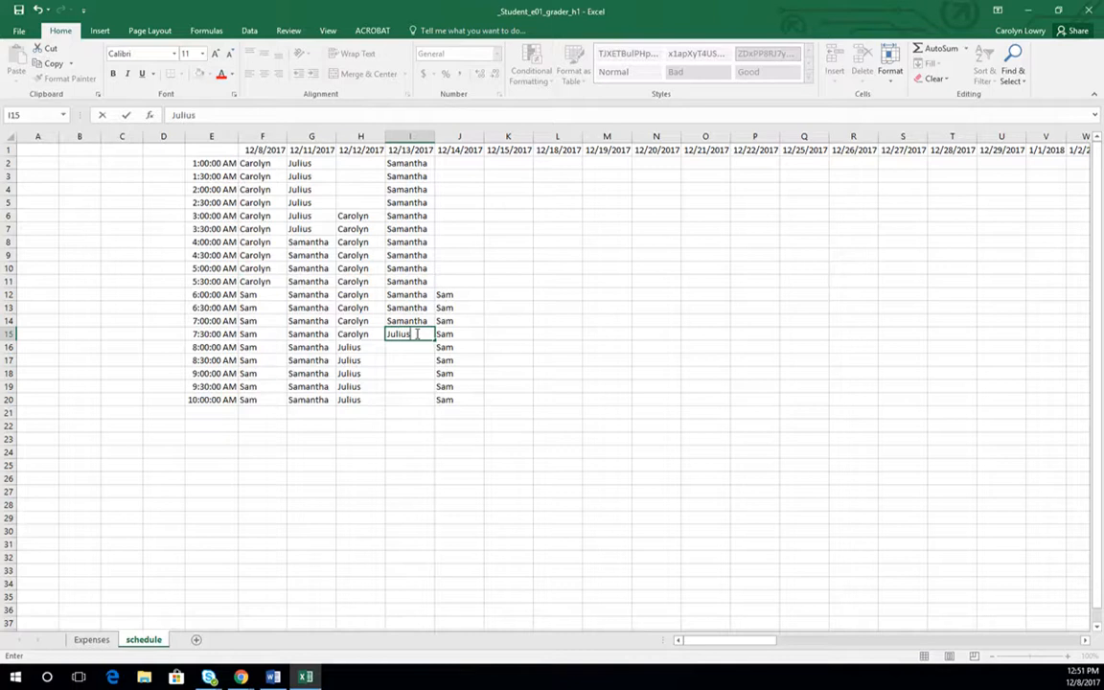
pyautogui.press('Return')
pyautogui.click(416, 334)
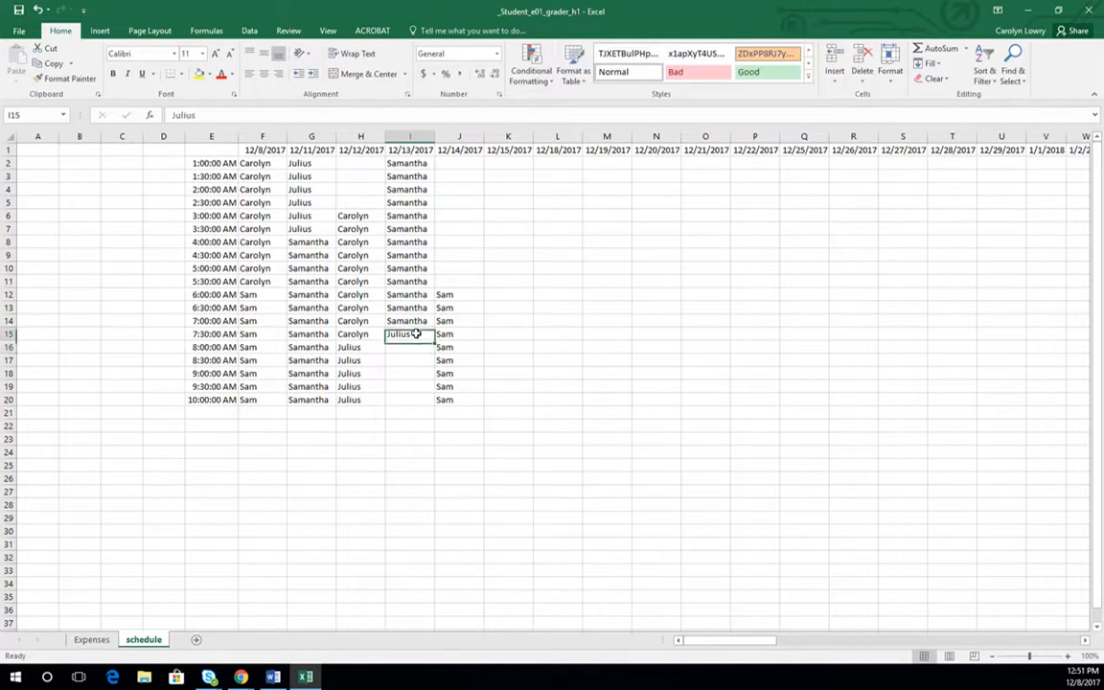
pyautogui.moveTo(433, 342); pyautogui.dragTo(442, 407)
# - Enter the third worker's first name in H2 under 12/12/2017 and fill it down through H5
pyautogui.click(353, 163)
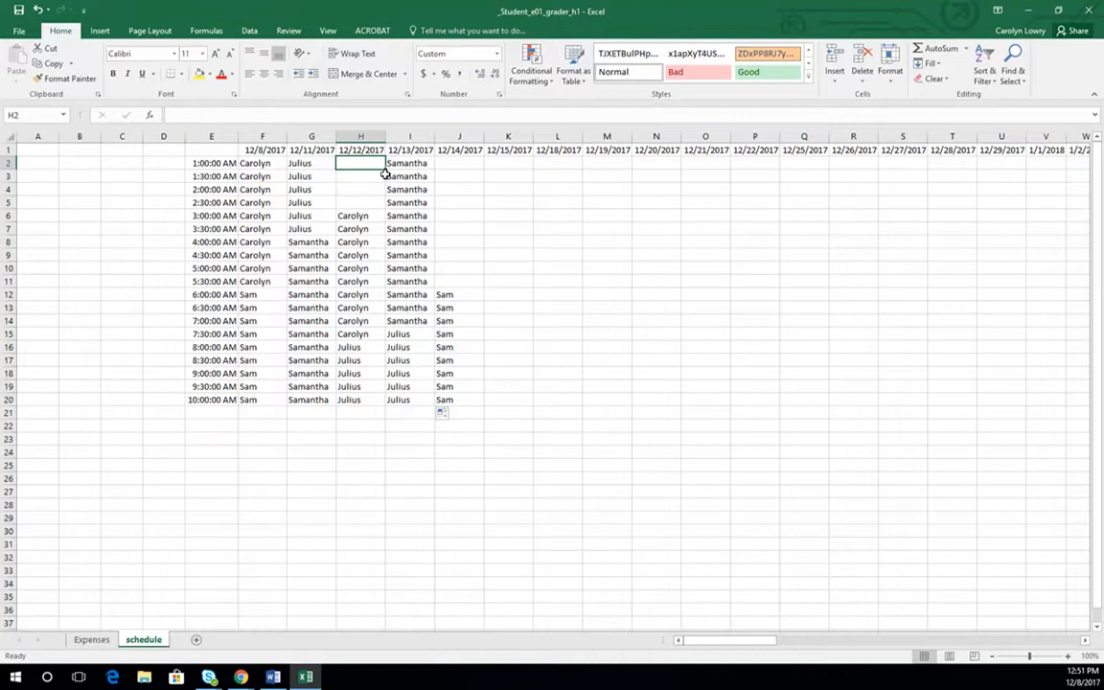
pyautogui.write('Julius')
pyautogui.press('Return')
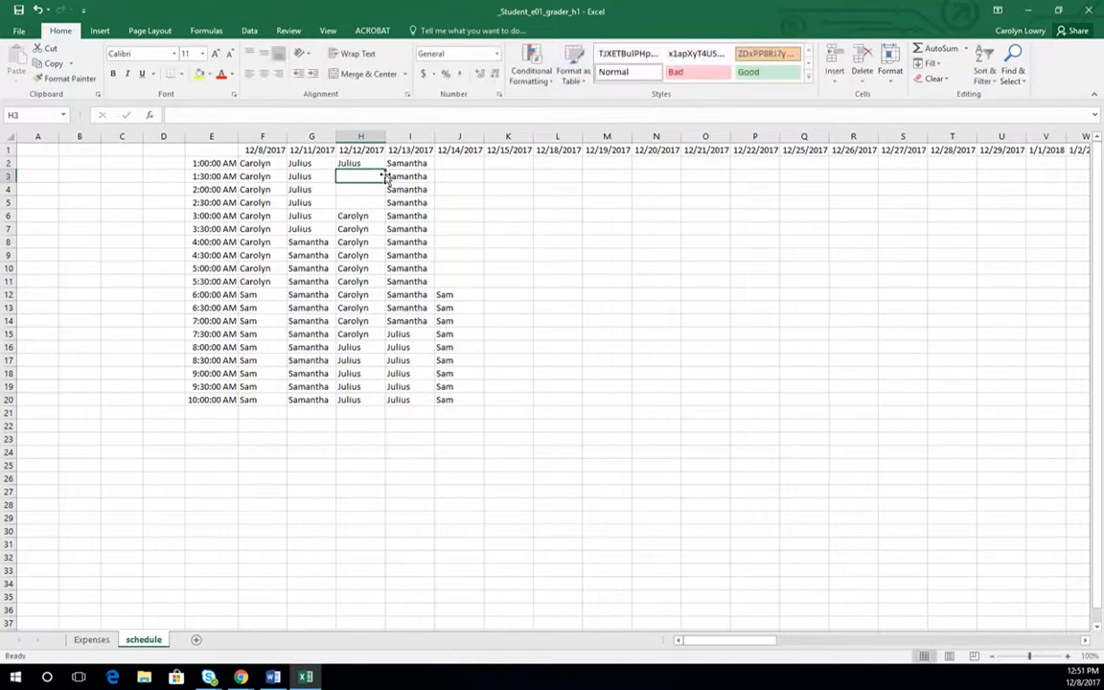
pyautogui.click(364, 161)
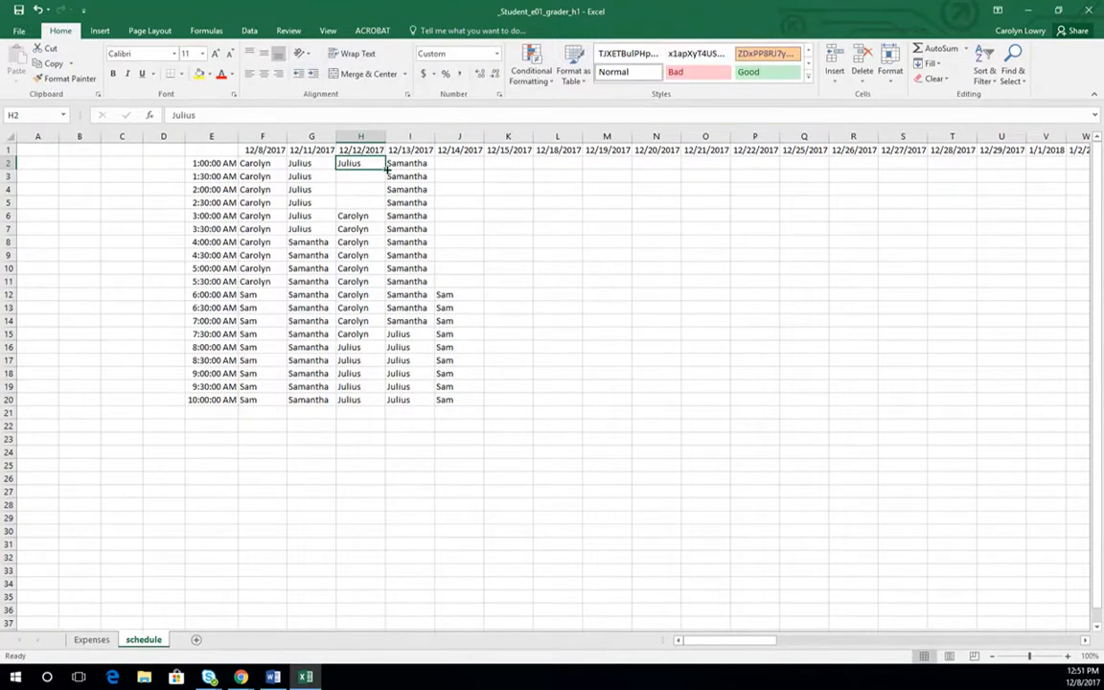
pyautogui.moveTo(385, 170); pyautogui.dragTo(387, 204)
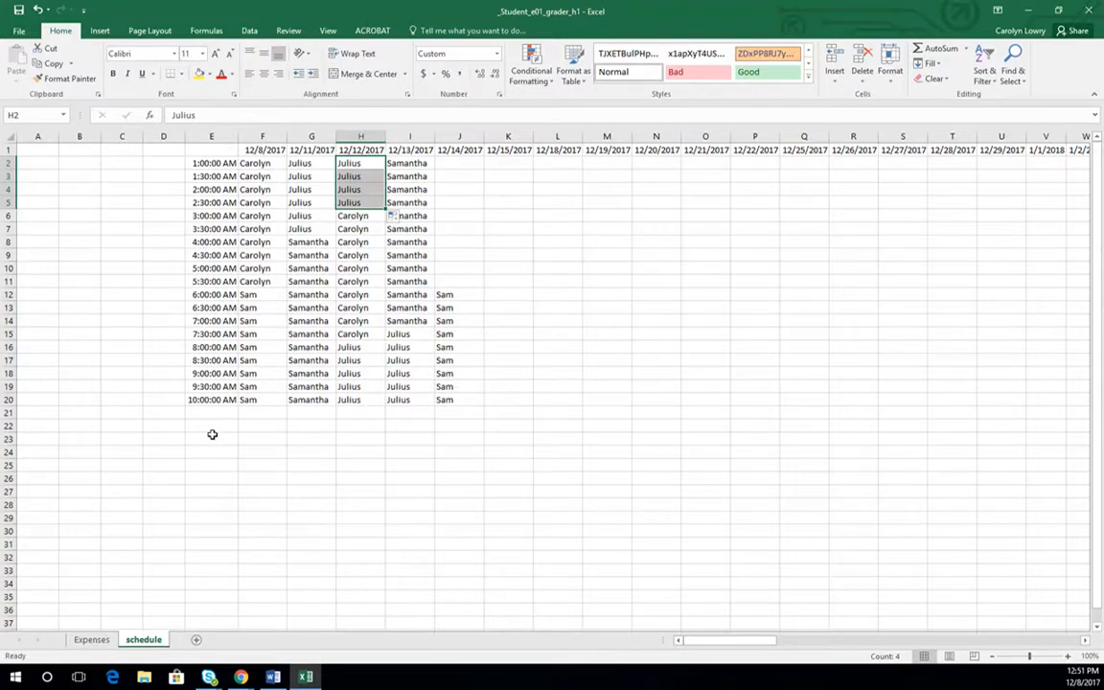
# - List the four workers' first names below the schedule in E23:E26, one per cell
pyautogui.click(211, 437)
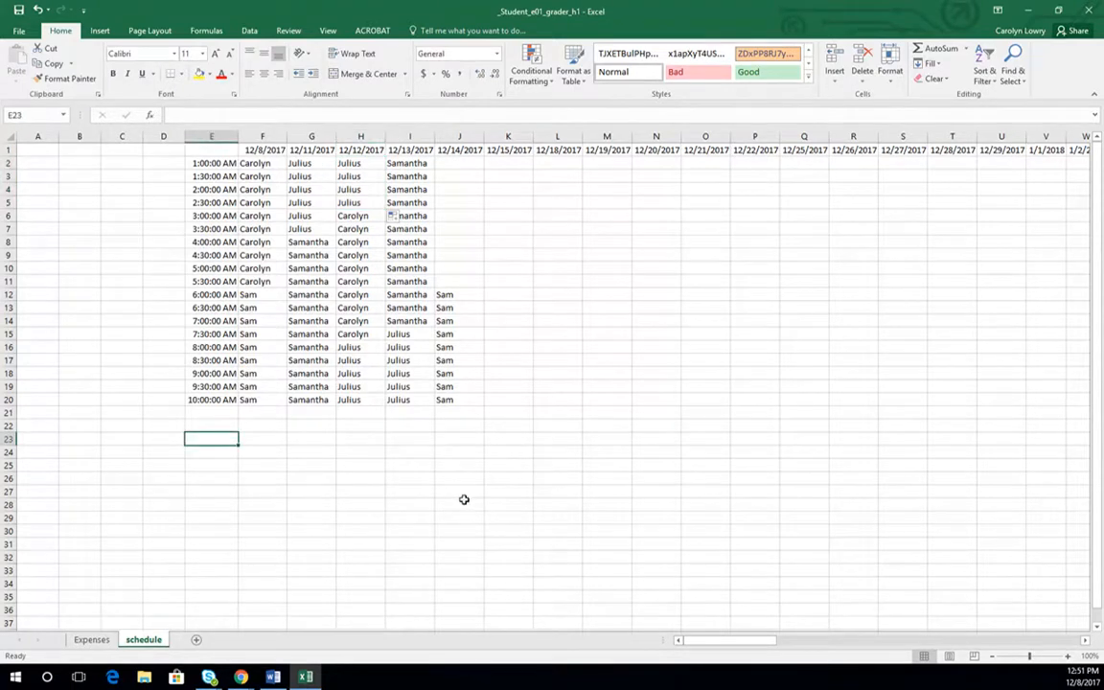
pyautogui.write('Carolyn')
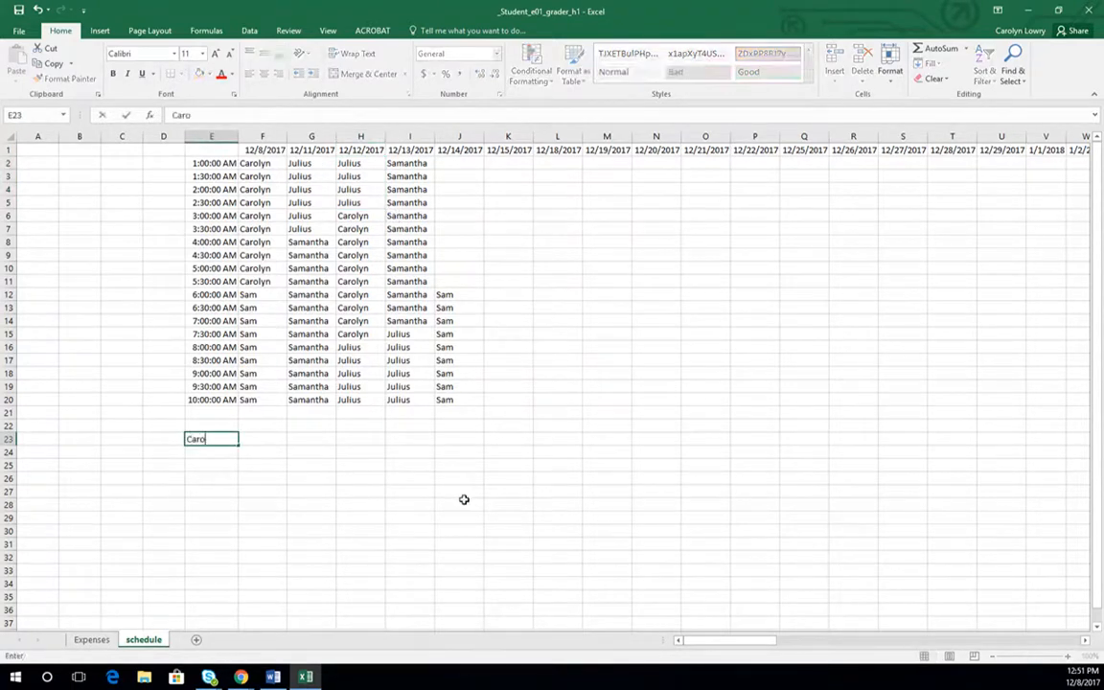
pyautogui.press('Return')
pyautogui.write('Julius')
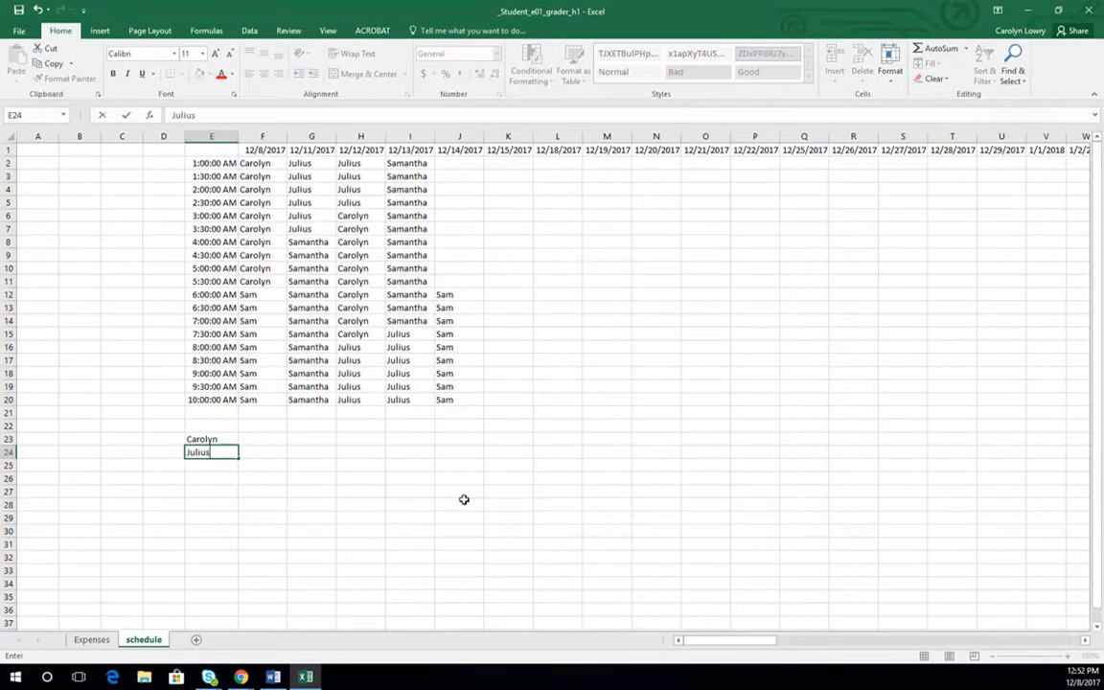
pyautogui.press('Return')
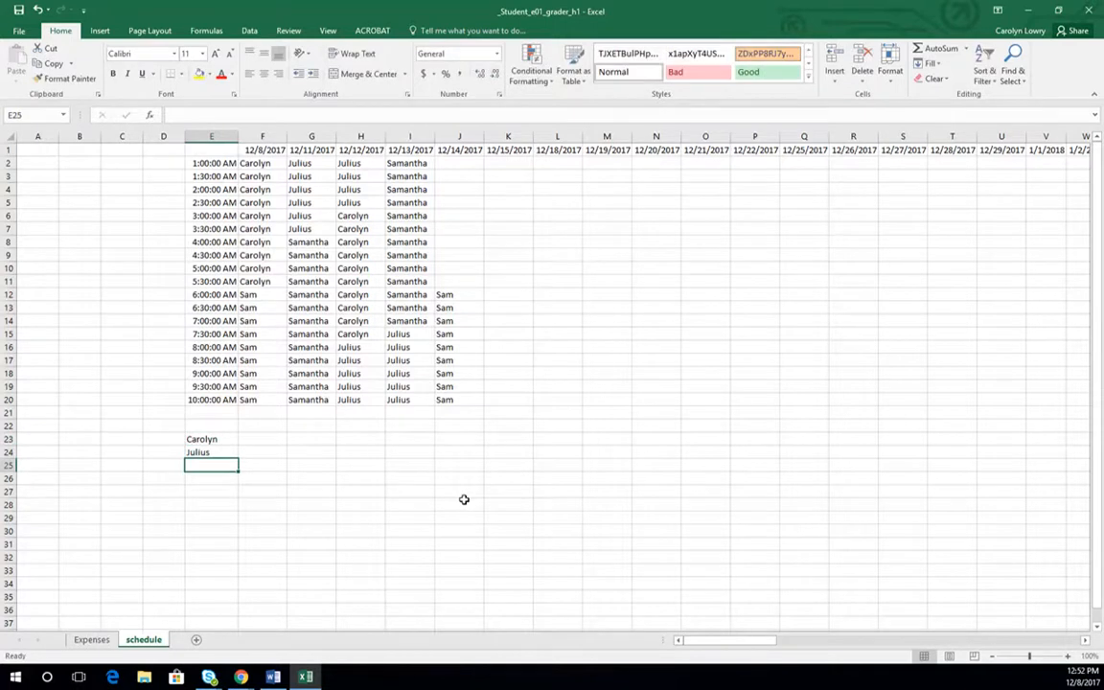
pyautogui.write('Sam')
pyautogui.press('Return')
pyautogui.write('Samantha')
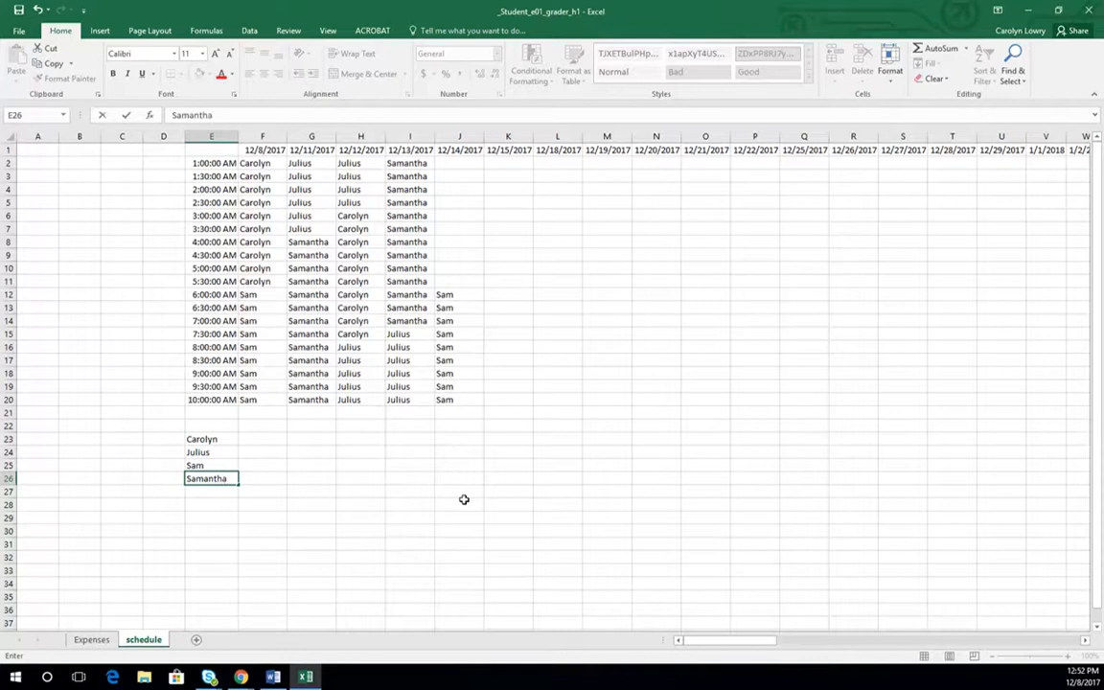
pyautogui.press('Return')
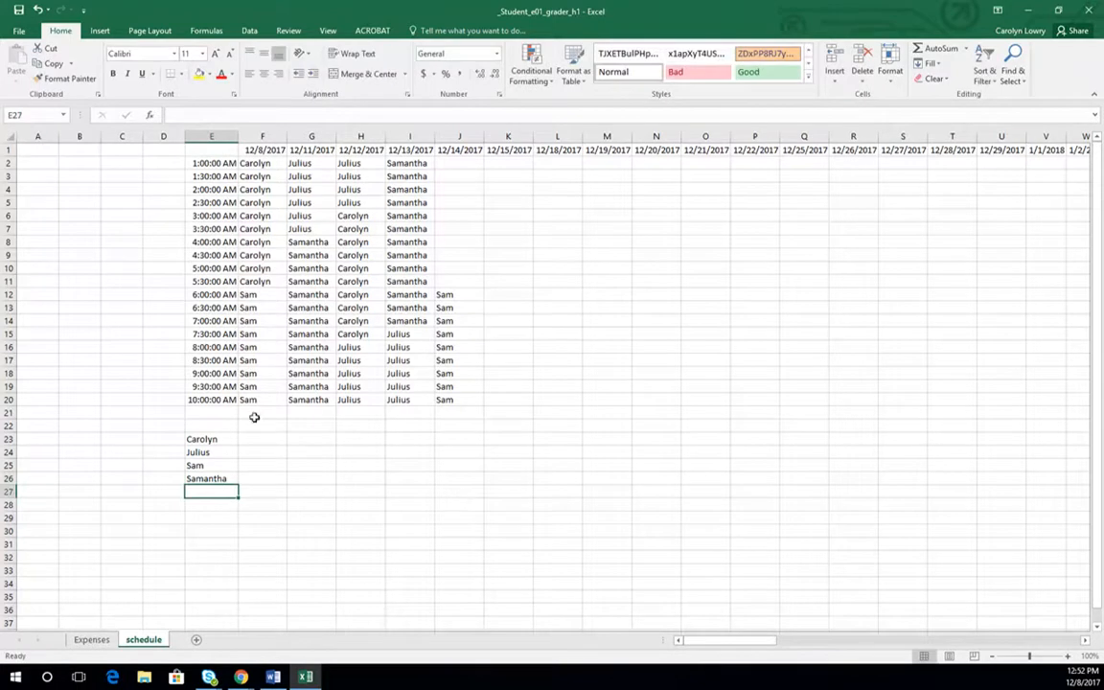
# - Search for the COUNTIF function and insert it in F23 beside the first listed worker
pyautogui.click(277, 442)
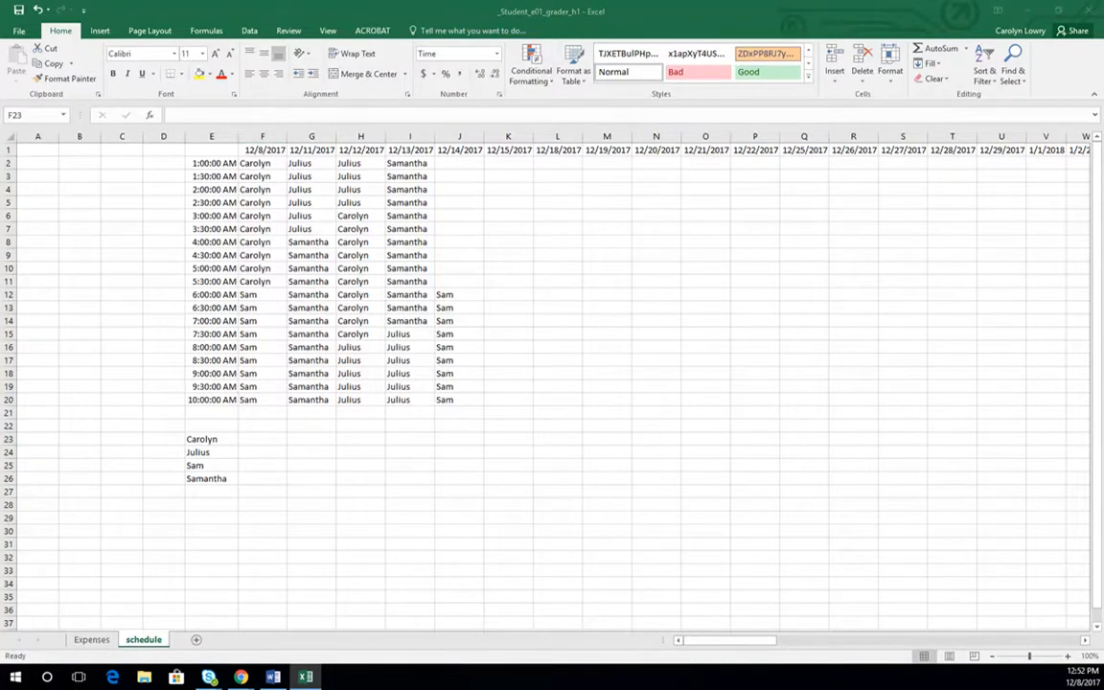
pyautogui.click(263, 438)
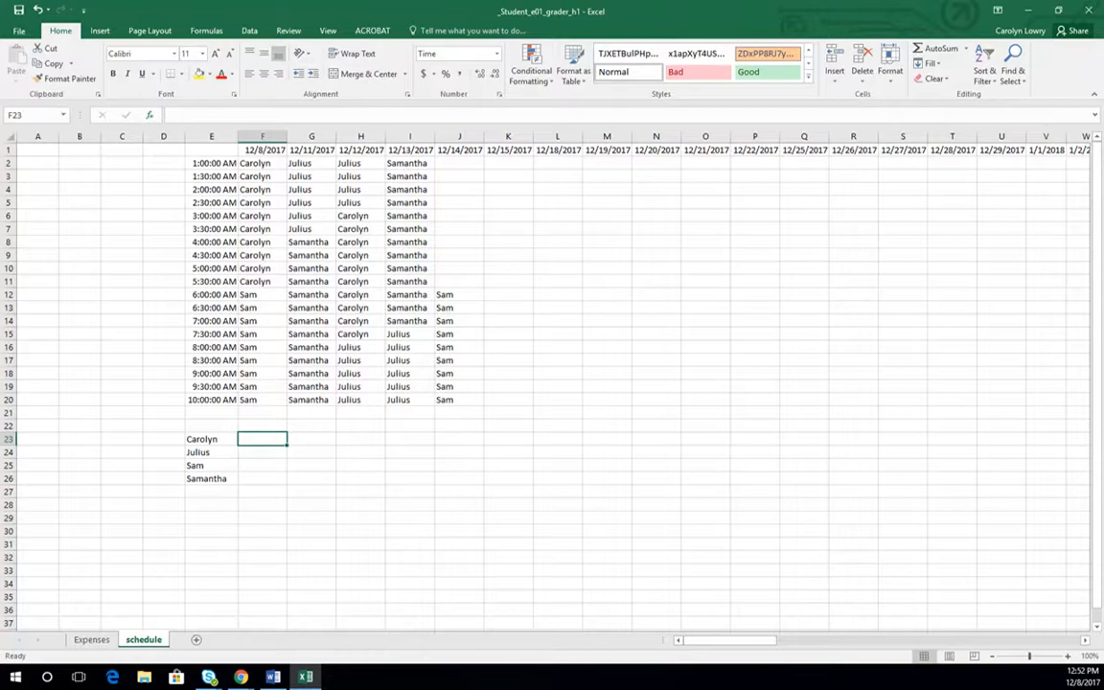
pyautogui.click(149, 115)
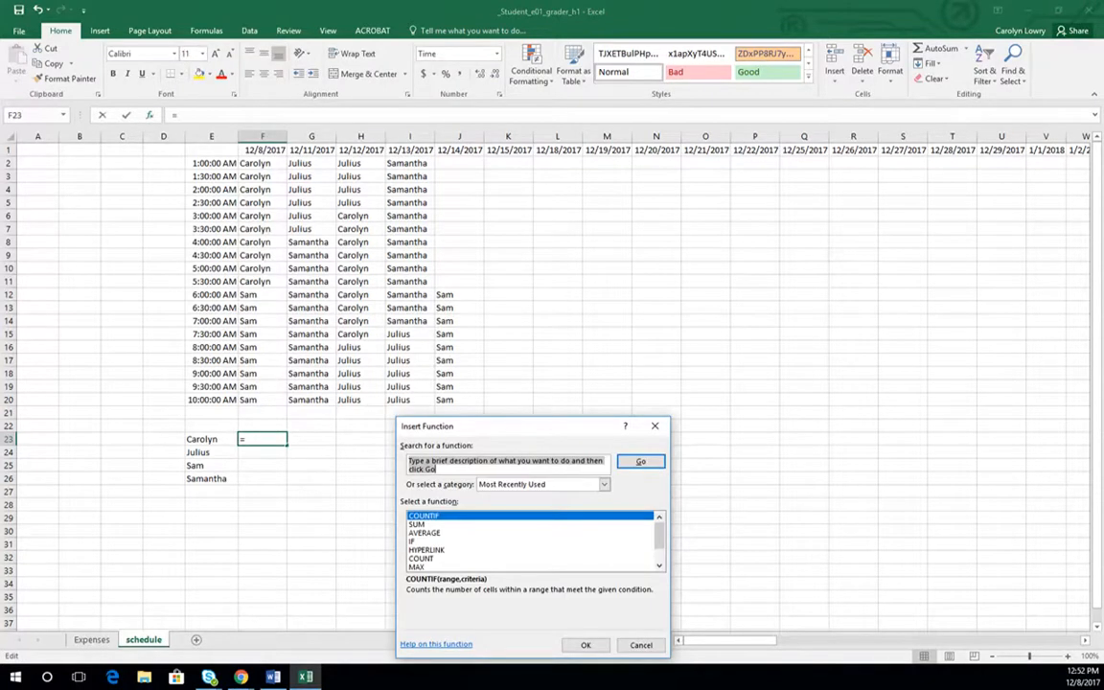
pyautogui.moveTo(517, 425); pyautogui.dragTo(661, 224)
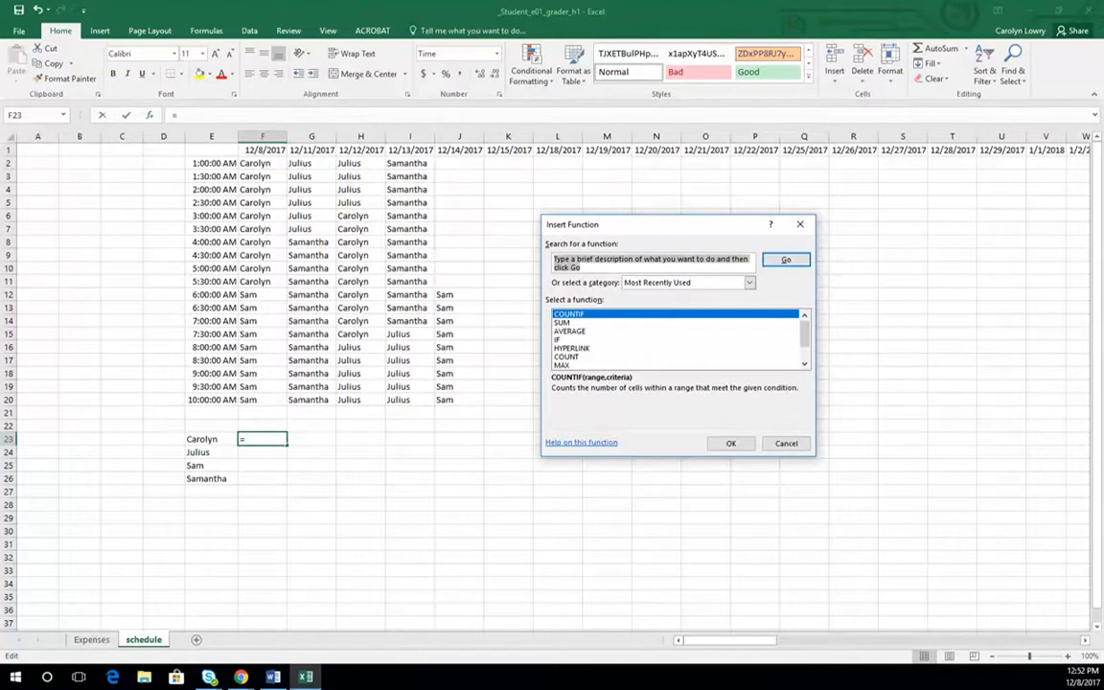
pyautogui.write('countif')
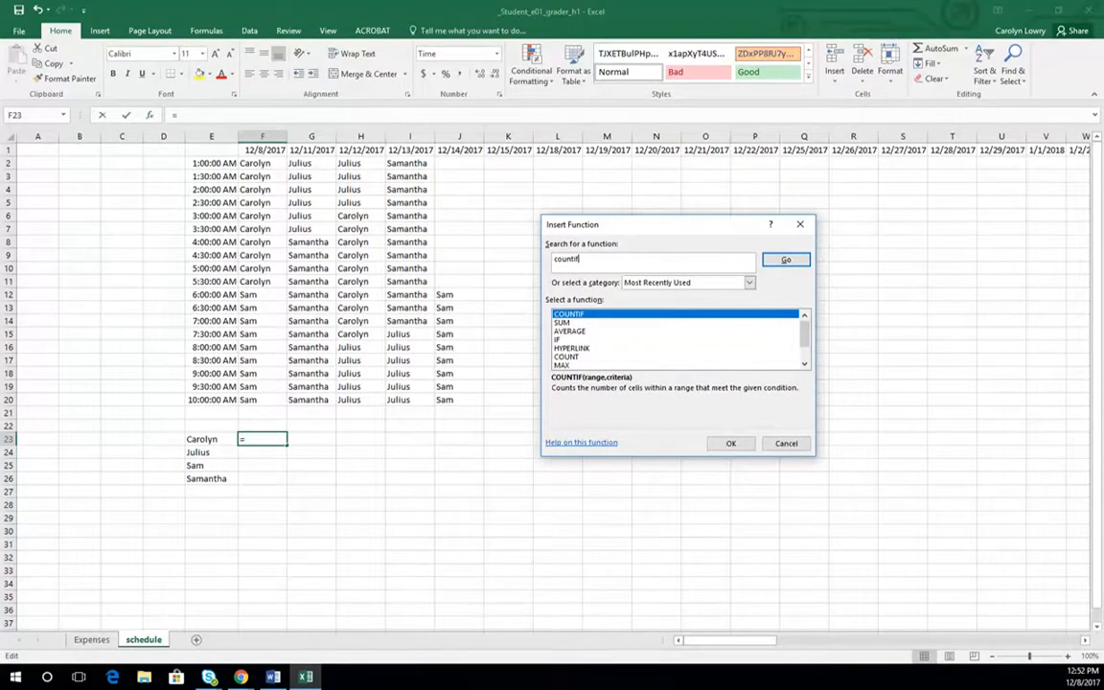
pyautogui.press('Return')
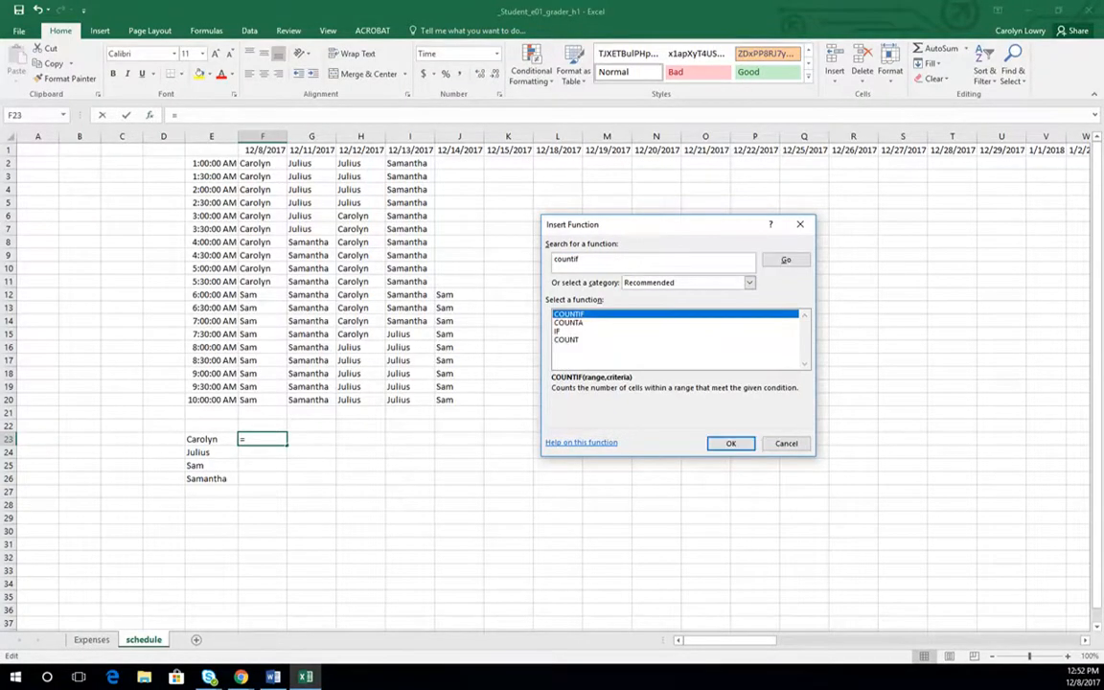
pyautogui.press('Return')
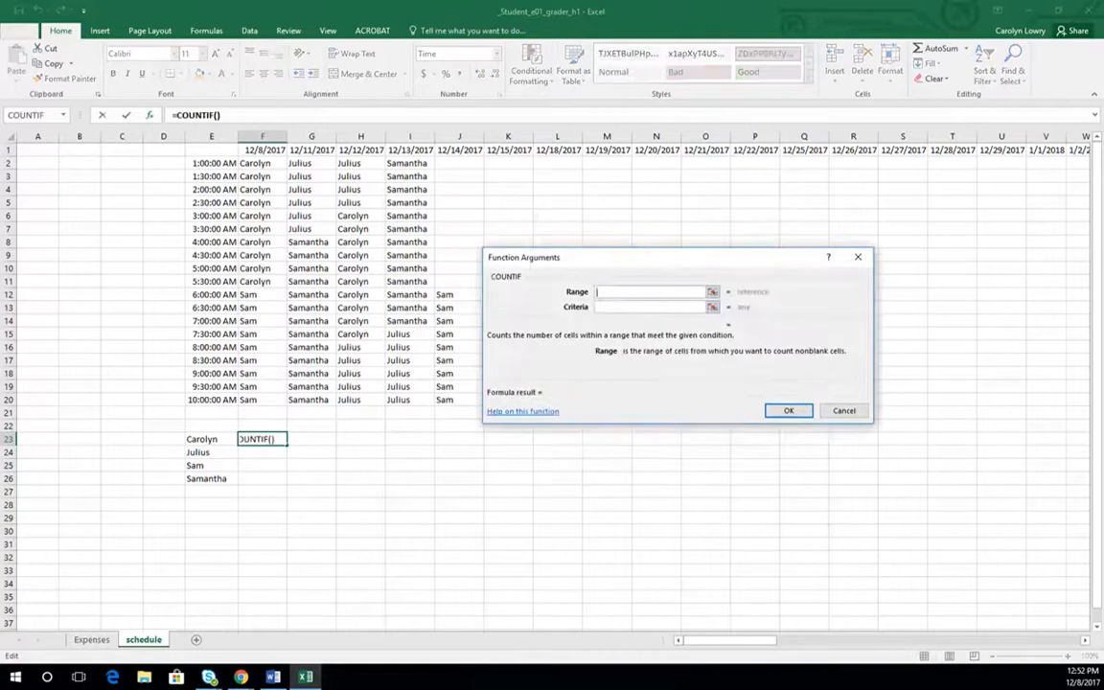
# - Set the COUNTIF range to the schedule block F2:U20
pyautogui.moveTo(536, 259); pyautogui.dragTo(137, 435)
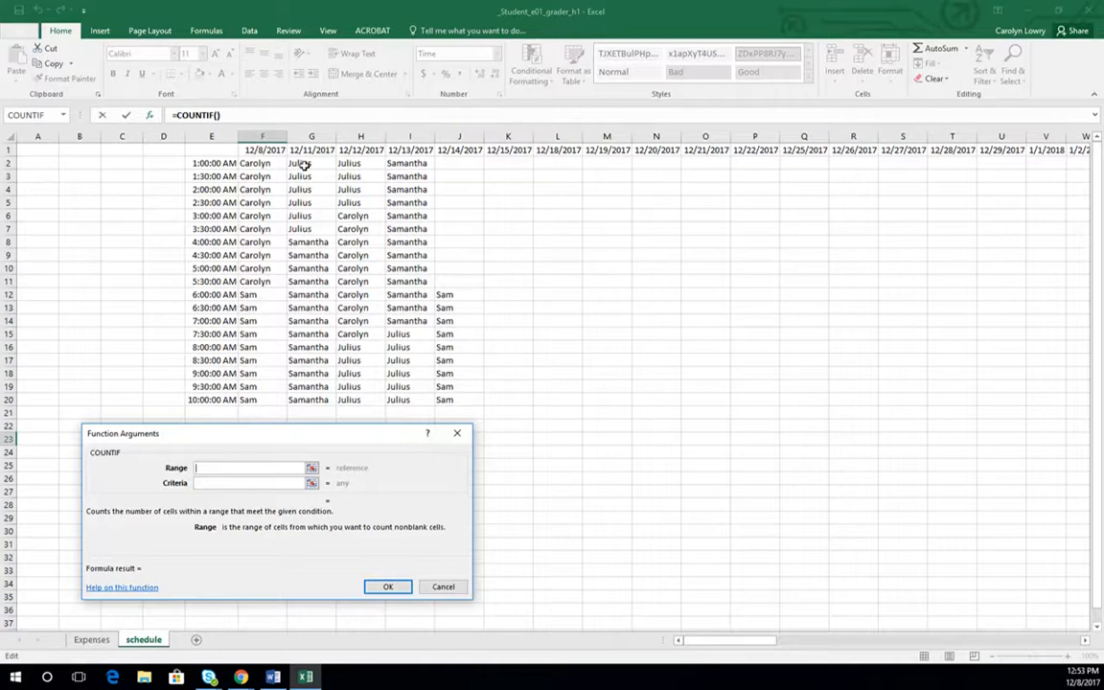
pyautogui.moveTo(257, 163); pyautogui.dragTo(710, 370)
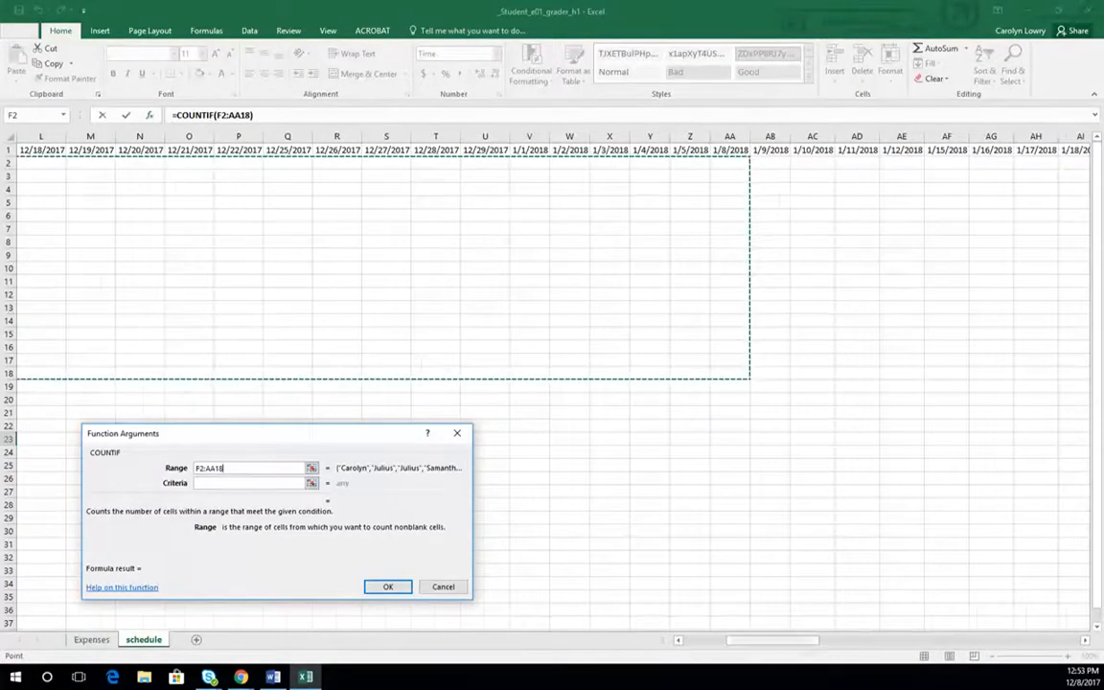
pyautogui.moveTo(787, 640); pyautogui.dragTo(736, 640)
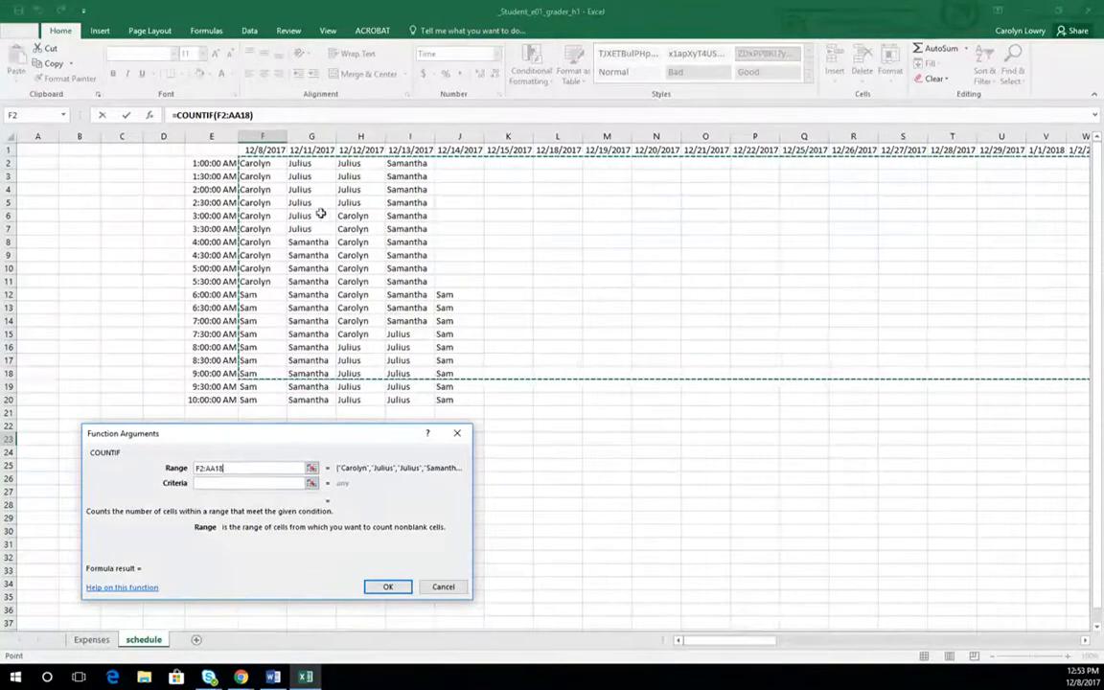
pyautogui.moveTo(262, 163); pyautogui.dragTo(978, 394)
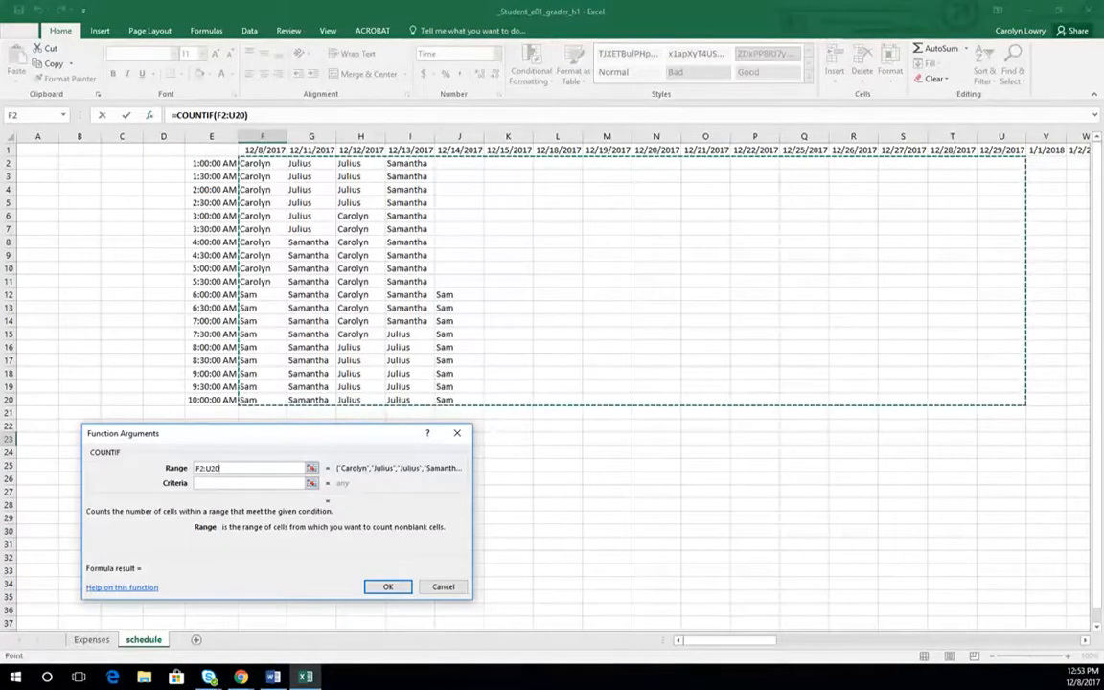
pyautogui.moveTo(240, 433); pyautogui.dragTo(559, 414)
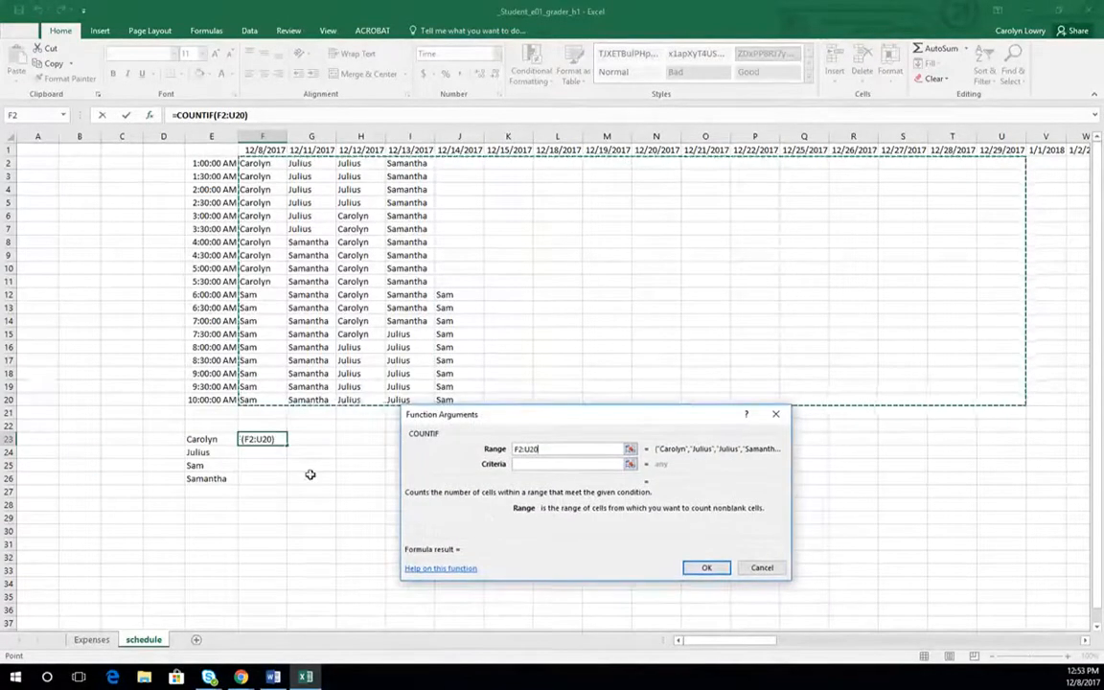
# - Set the COUNTIF criteria to the name list E23:E26 as the absolute reference $E$23:$E$26 and complete the formula
pyautogui.click(556, 464)
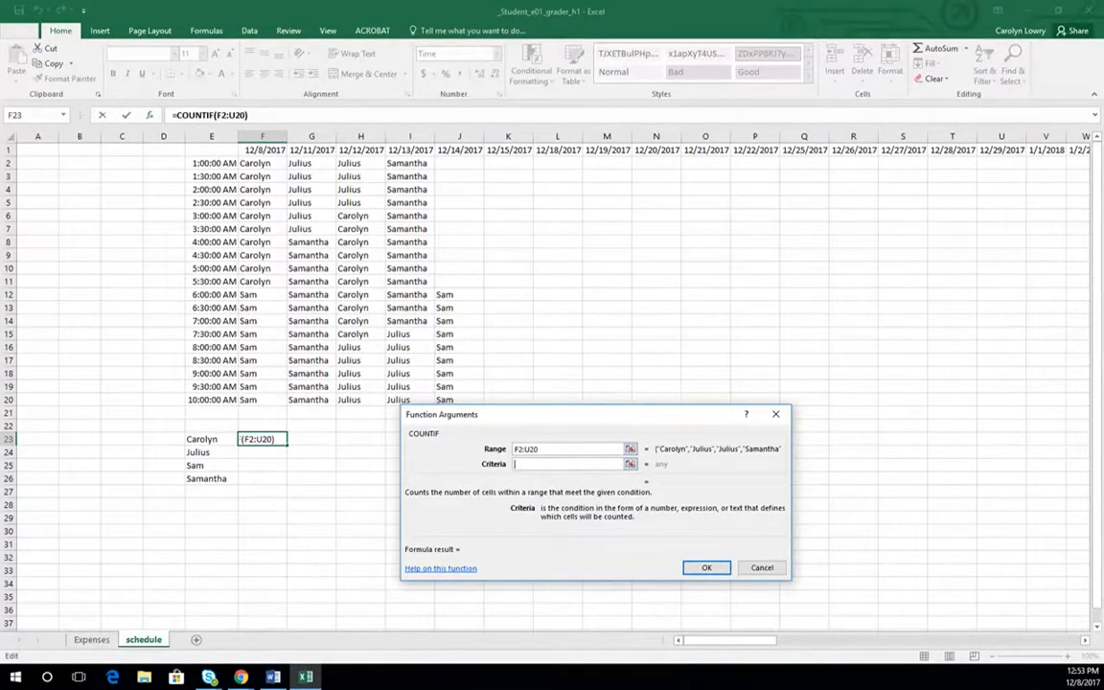
pyautogui.moveTo(202, 438); pyautogui.dragTo(202, 479)
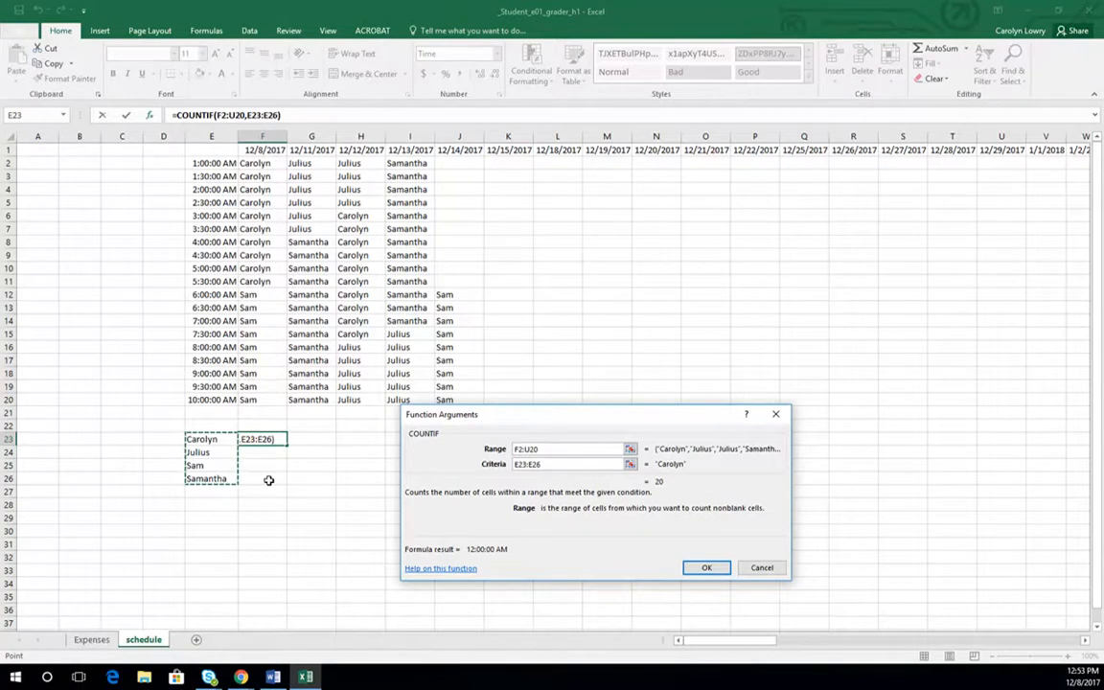
pyautogui.press('F4')
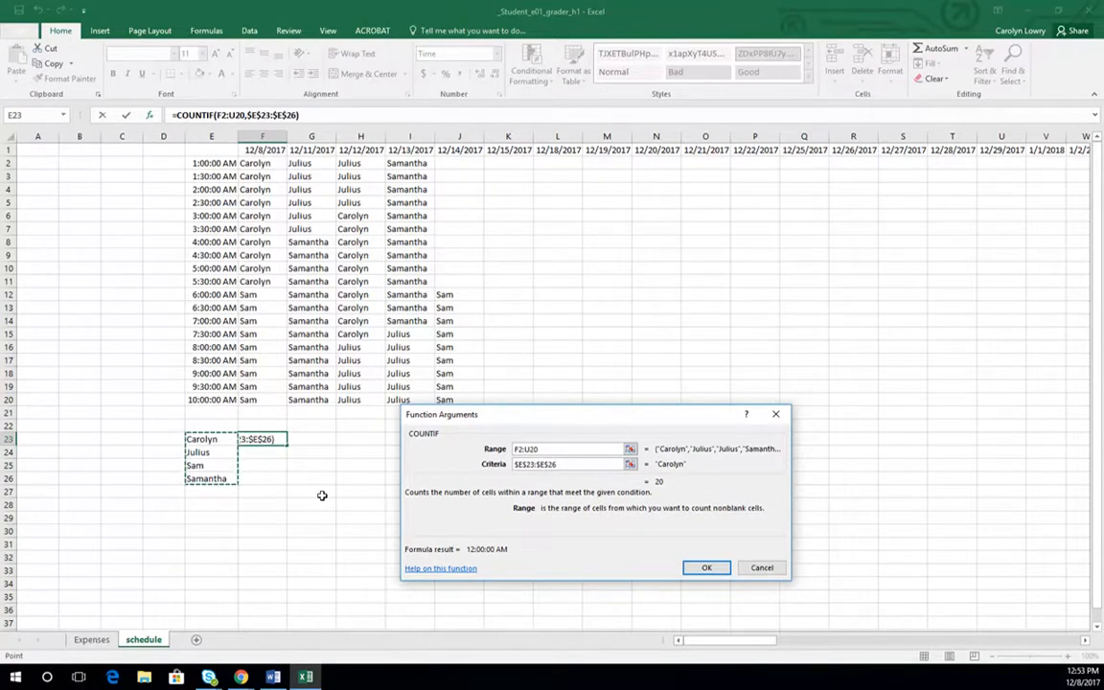
pyautogui.press('Return')
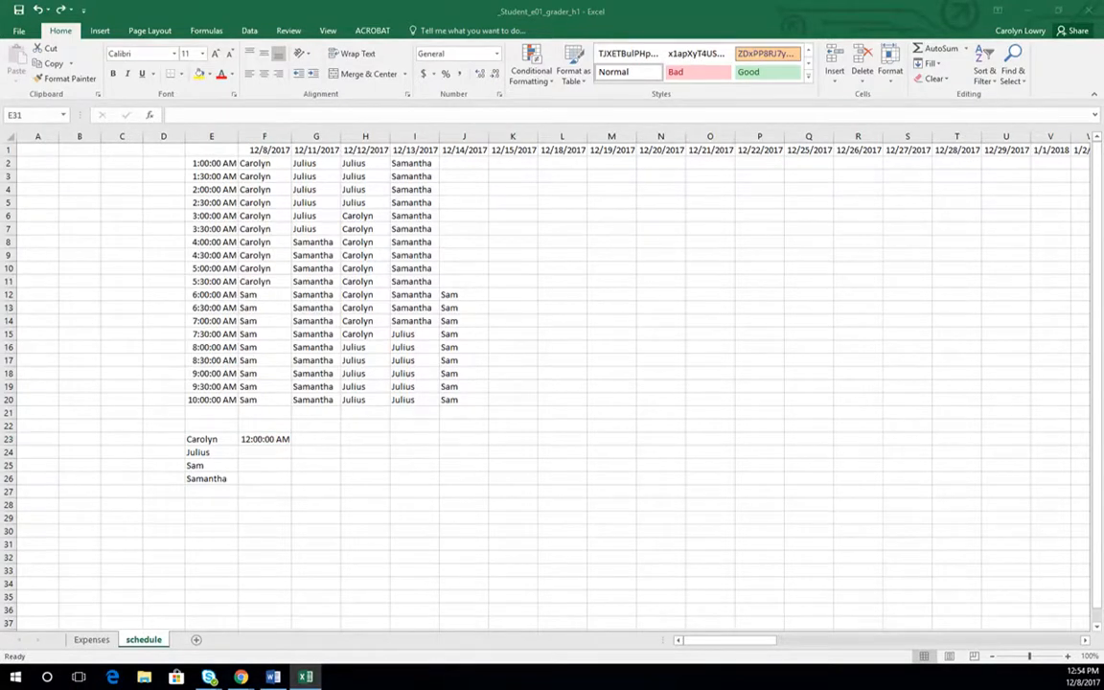
# - Set the number format of the COUNTIF result in F23 to Number
pyautogui.click(262, 439)
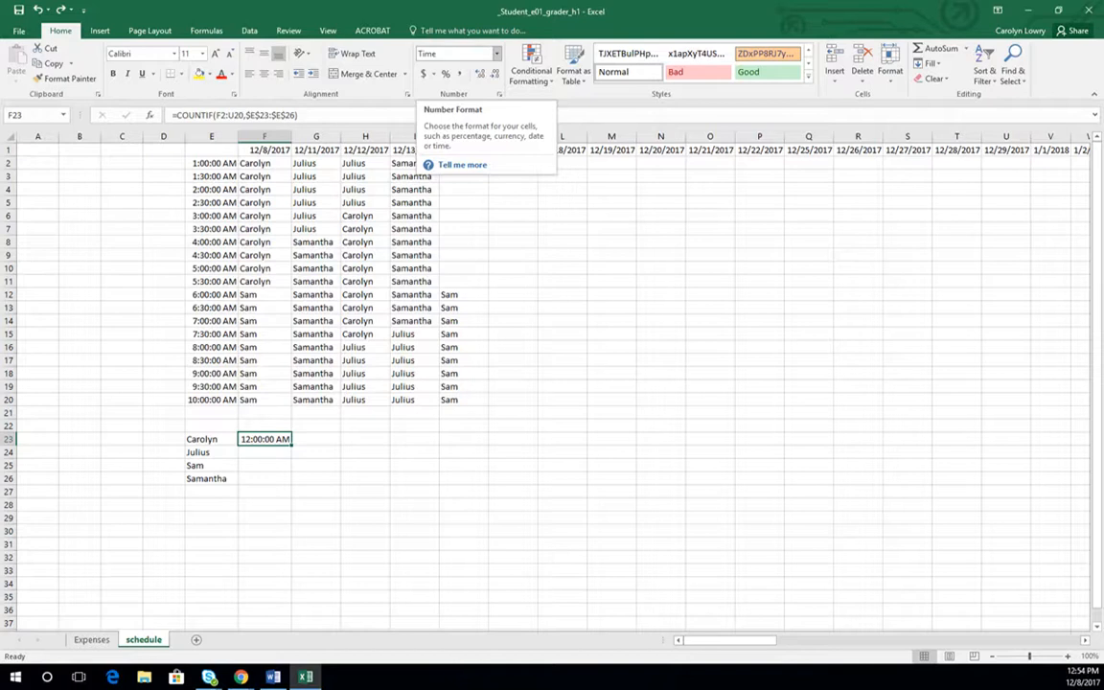
pyautogui.click(497, 53)
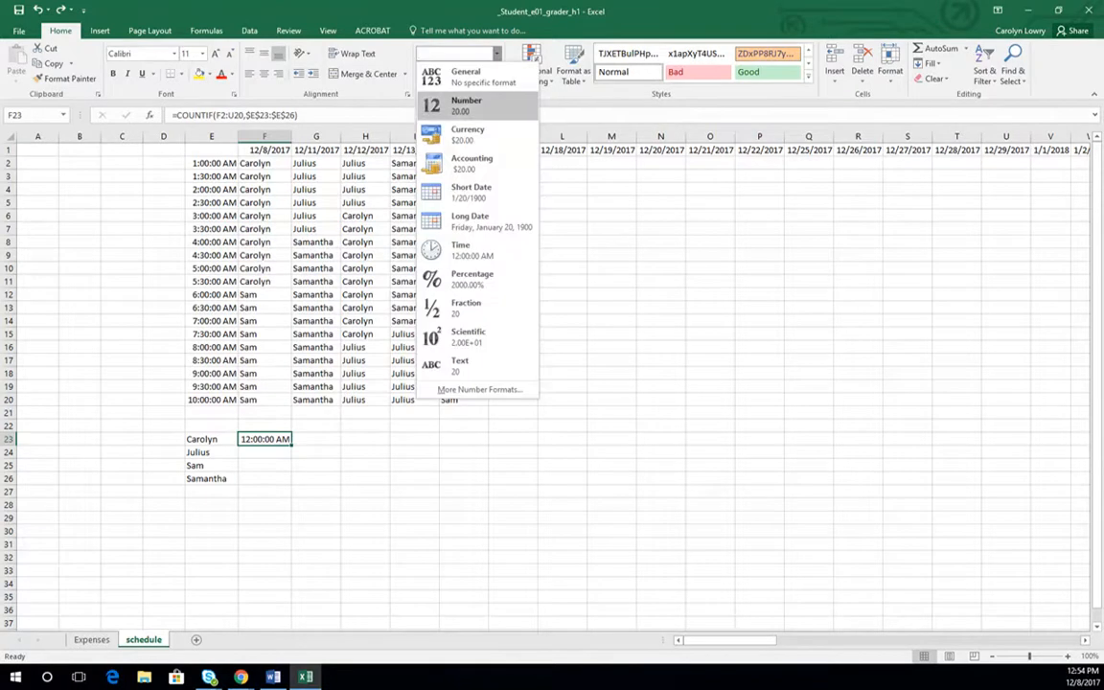
pyautogui.click(467, 103)
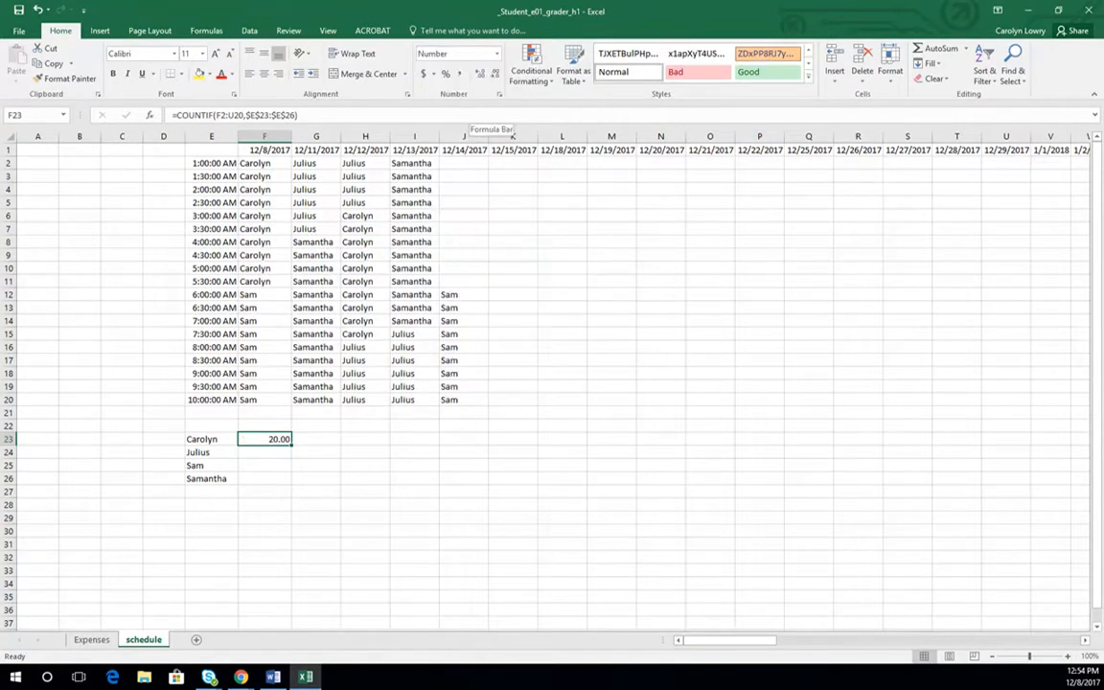
# - Demonstrate the format difference by switching F23 to Time and back to Number
pyautogui.click(496, 53)
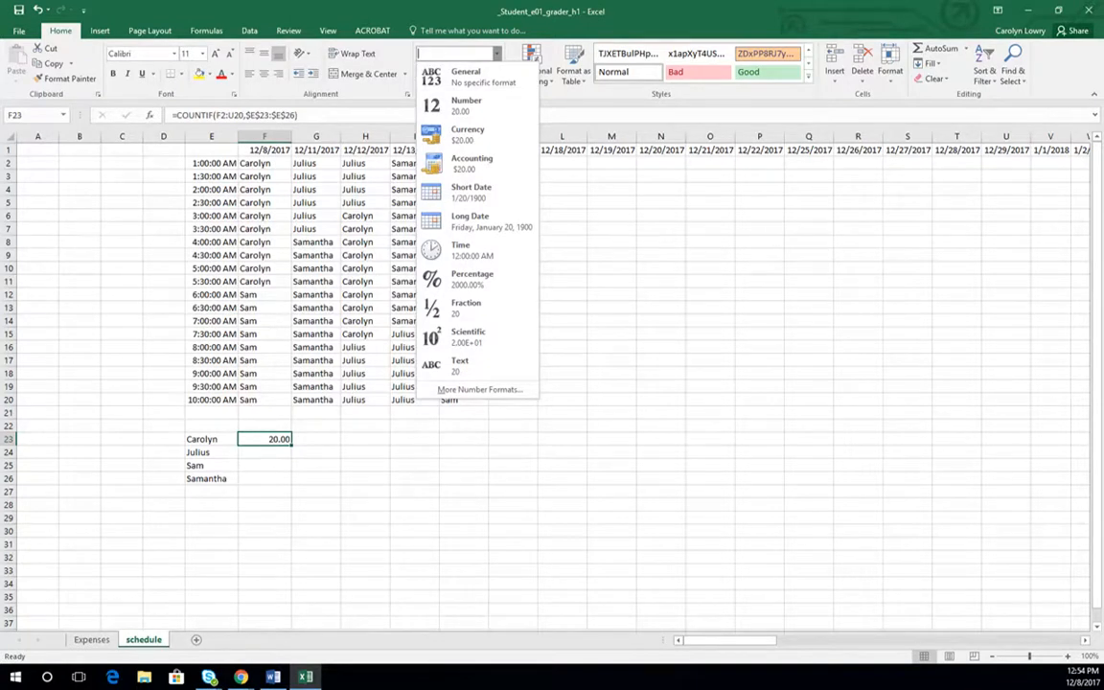
pyautogui.click(457, 251)
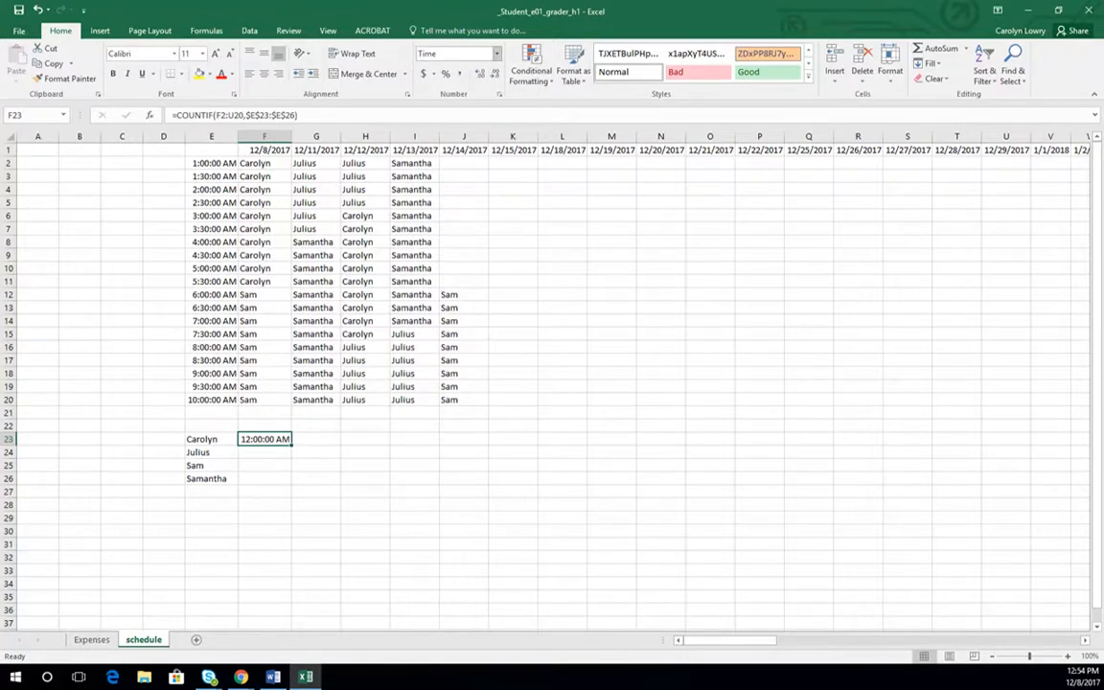
pyautogui.click(496, 53)
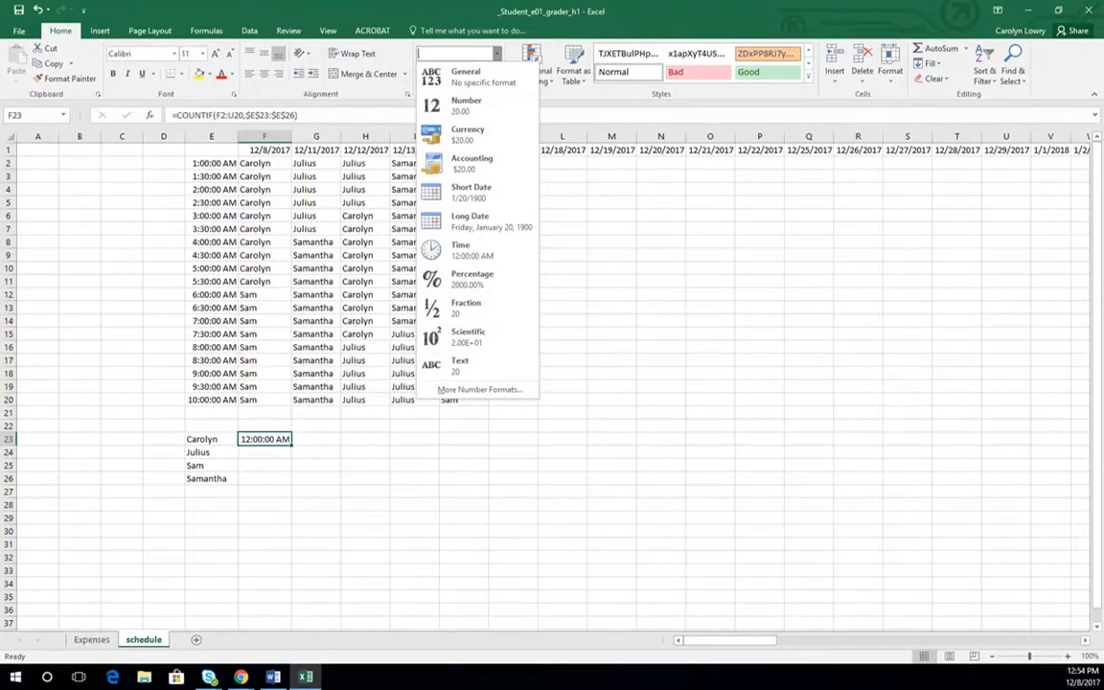
pyautogui.click(460, 105)
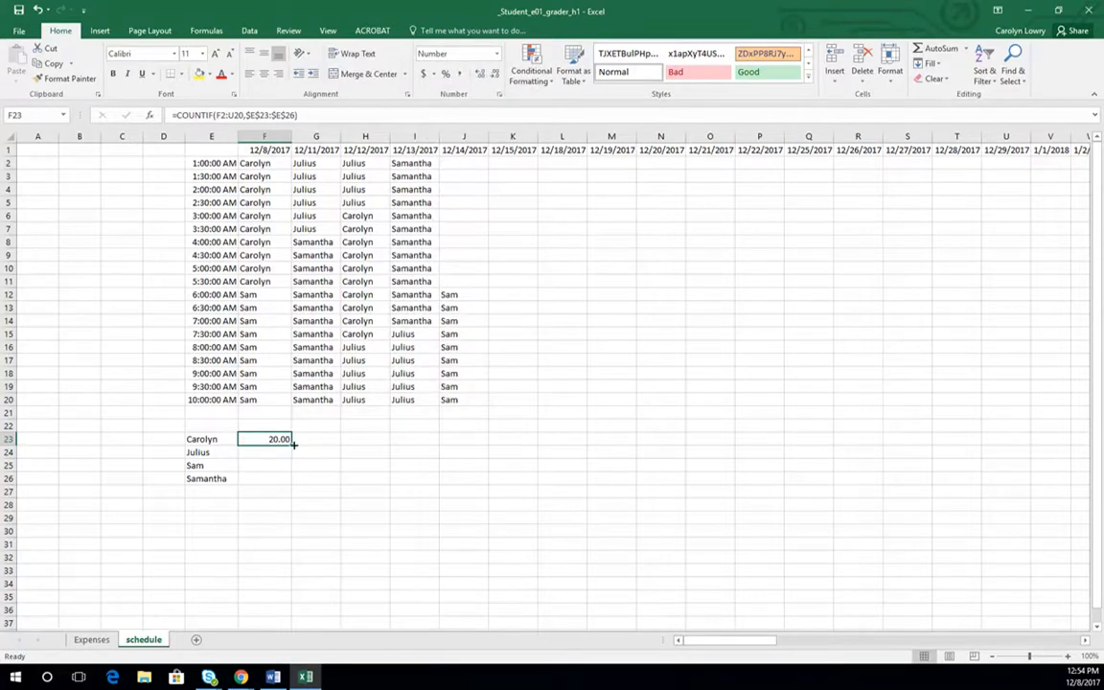
# - Fill the COUNTIF formula from F23 down to F26 for the remaining listed workers
pyautogui.moveTo(291, 444); pyautogui.dragTo(297, 491)
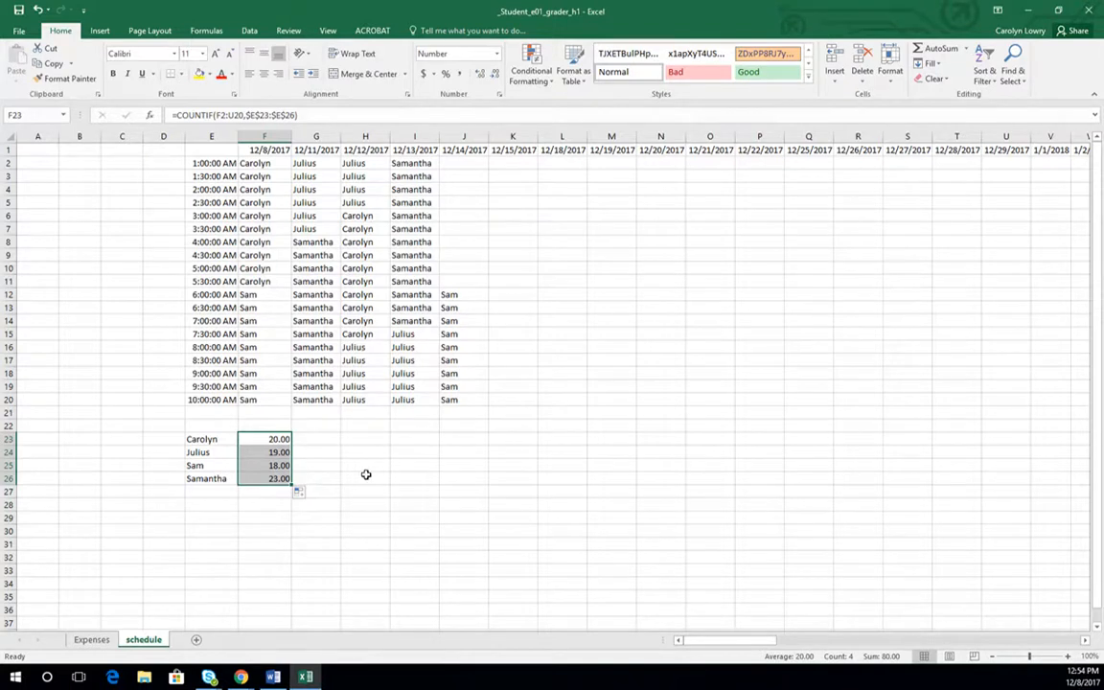
# - Enter the values 50, 8, 15 and 28 in G23:G26 beside the workers' slot counts
pyautogui.click(324, 438)
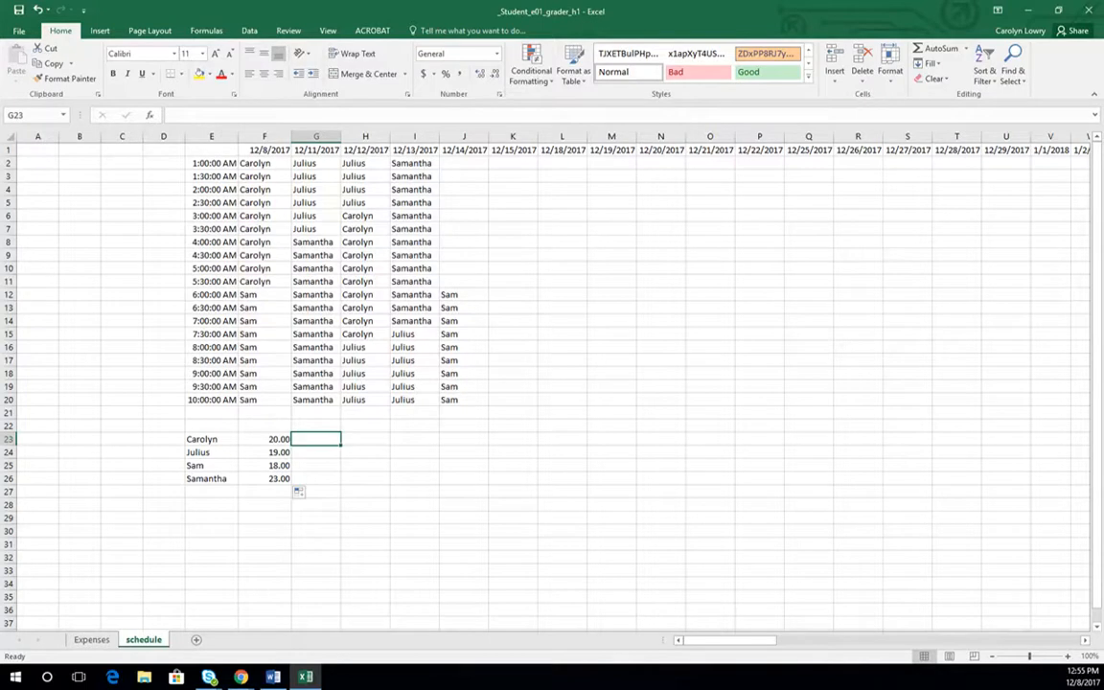
pyautogui.write('50')
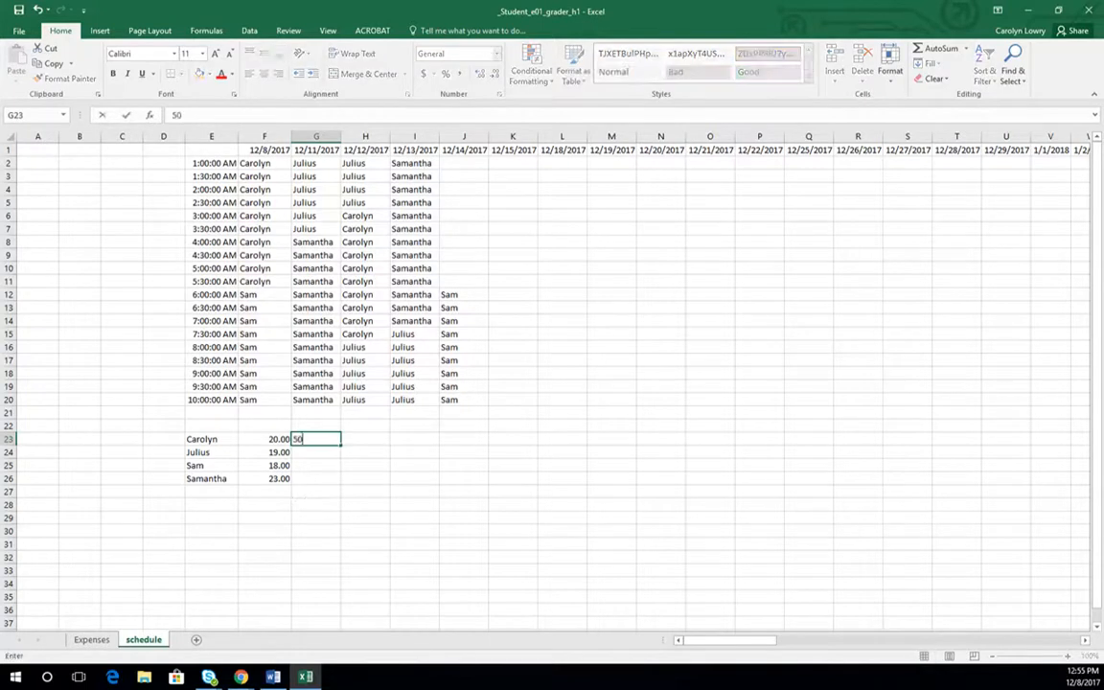
pyautogui.press('Return')
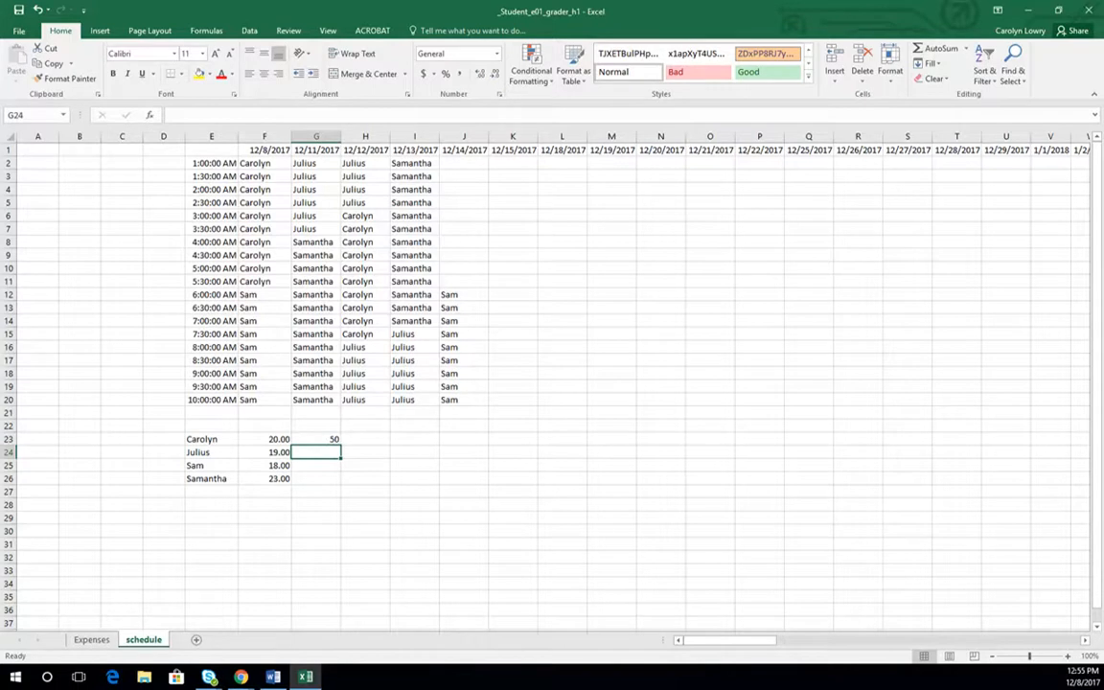
pyautogui.write('8')
pyautogui.press('Return')
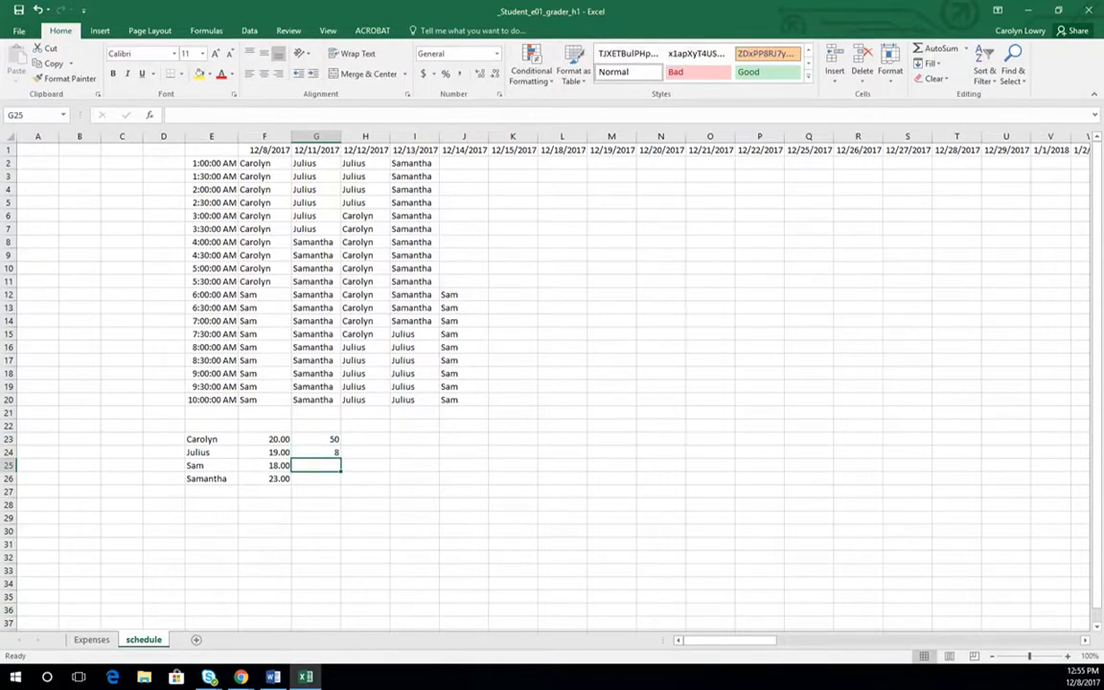
pyautogui.write('15')
pyautogui.press('Return')
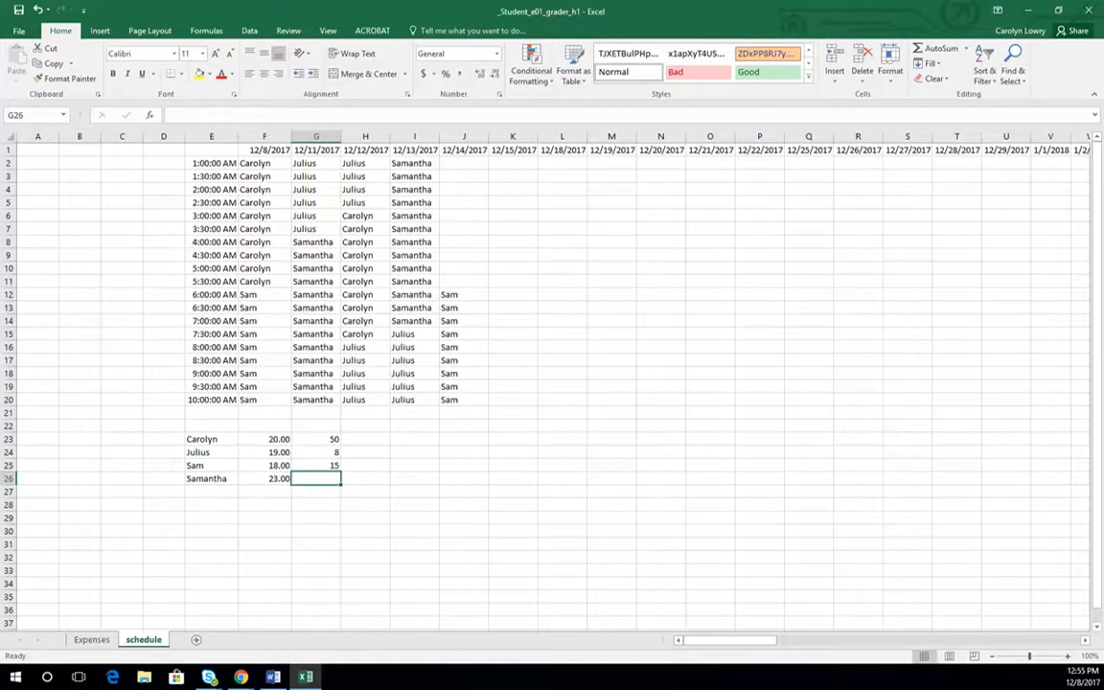
pyautogui.write('28')
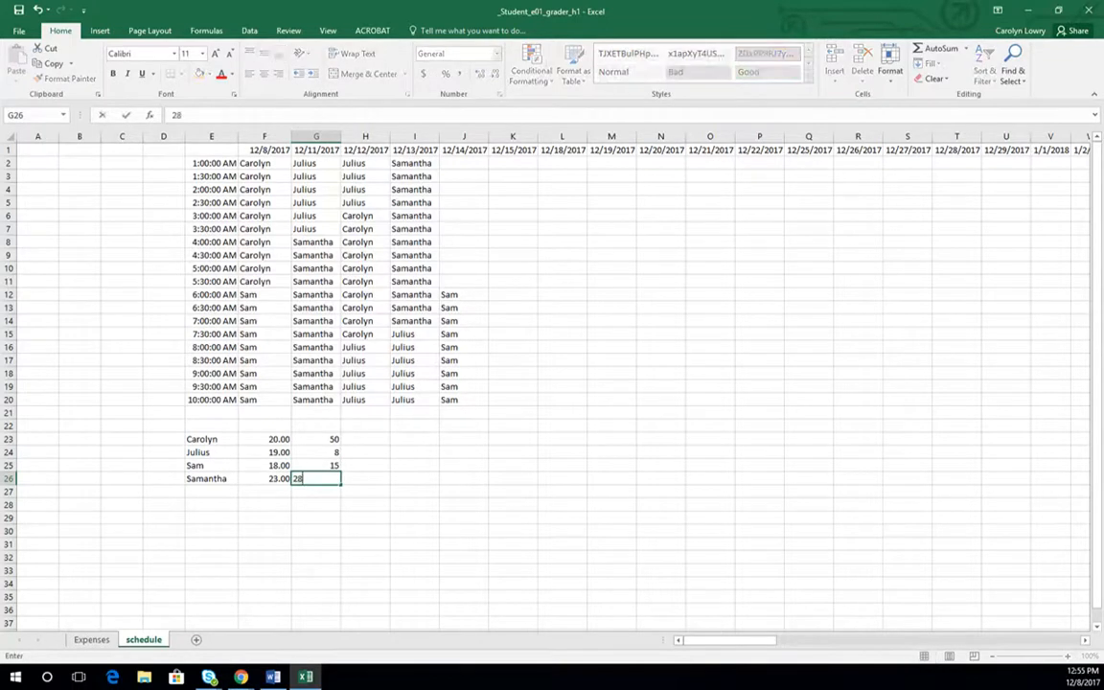
pyautogui.press('Return')
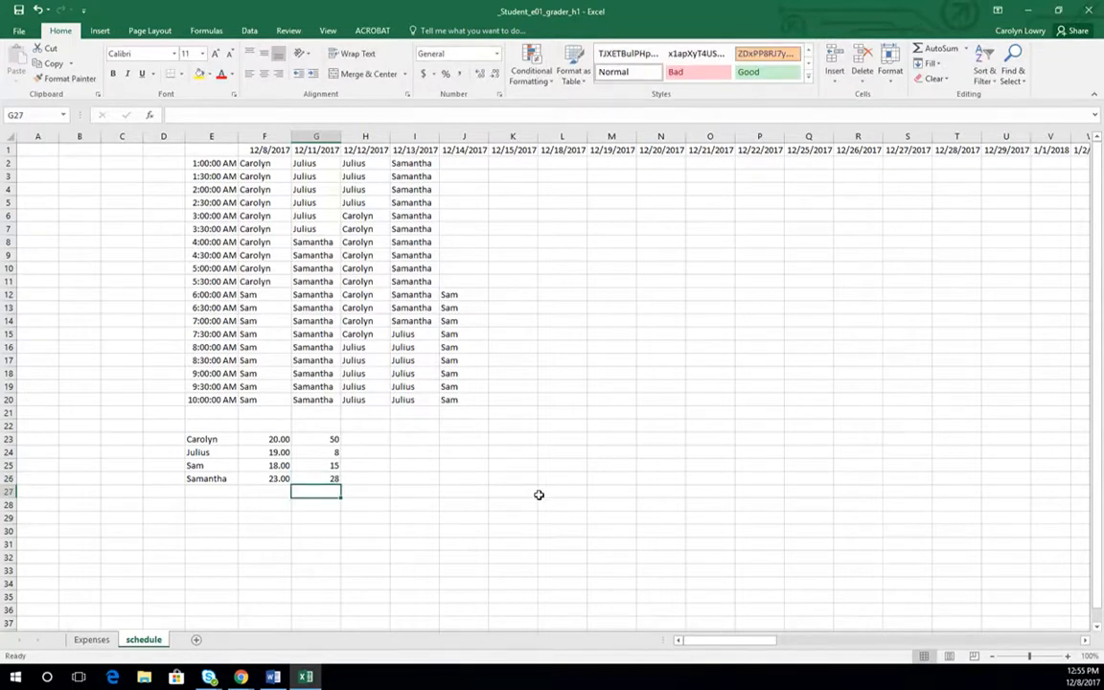
# - Enter the formula =G23*F23*2 in H23 and fill it down to H26
pyautogui.click(369, 440)
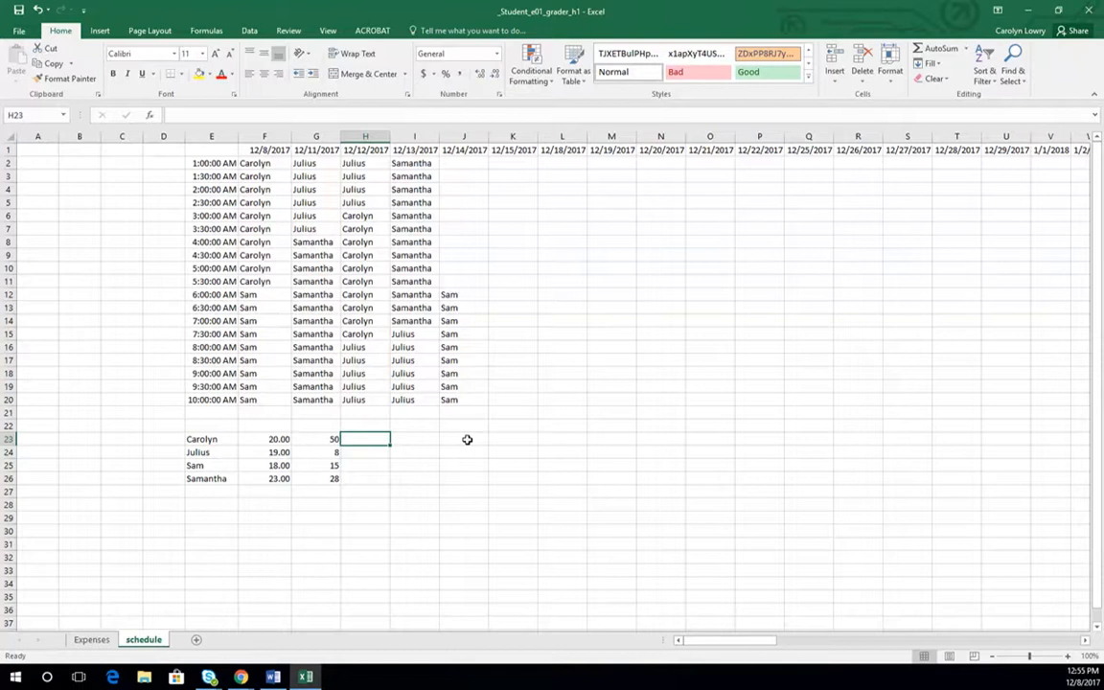
pyautogui.write('=')
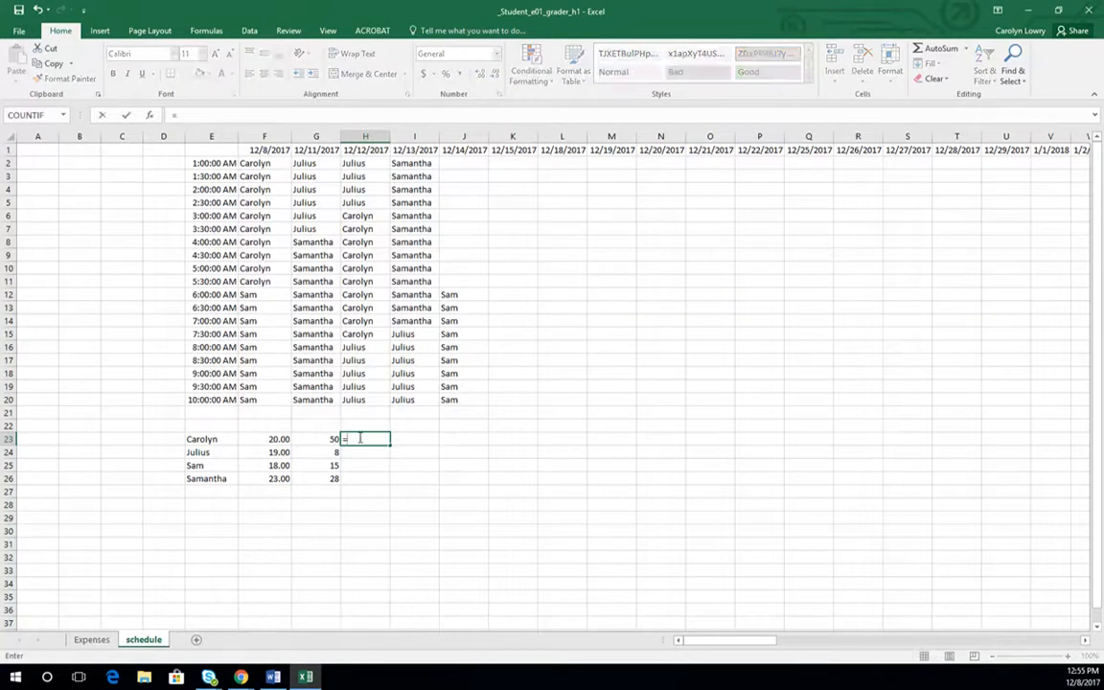
pyautogui.click(332, 439)
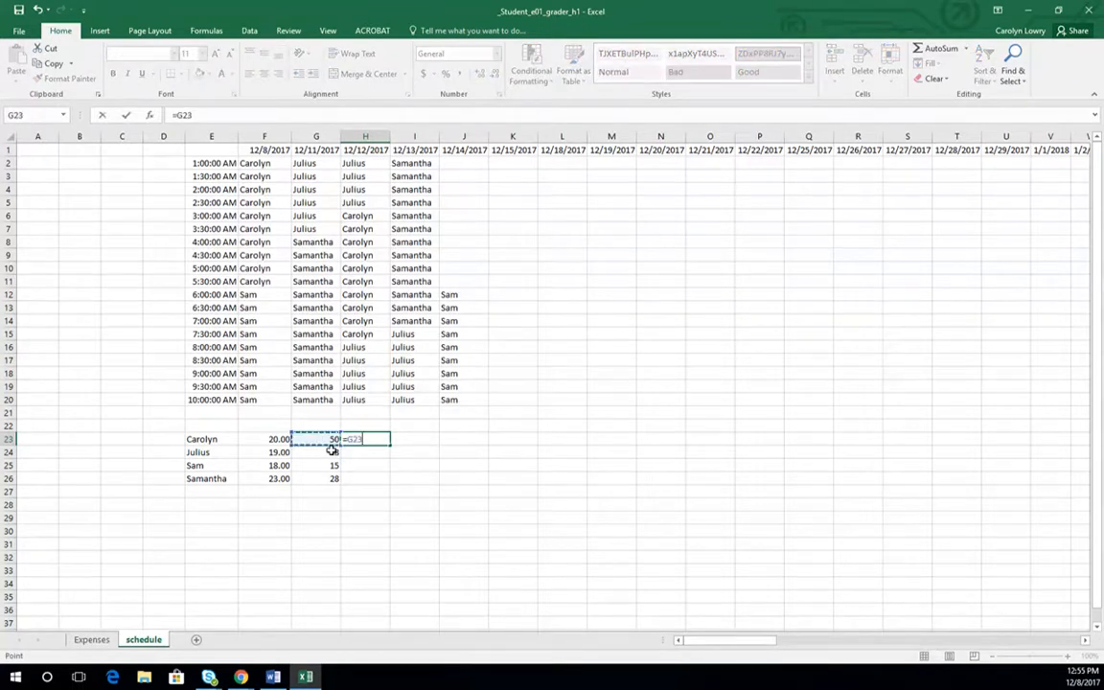
pyautogui.write('*')
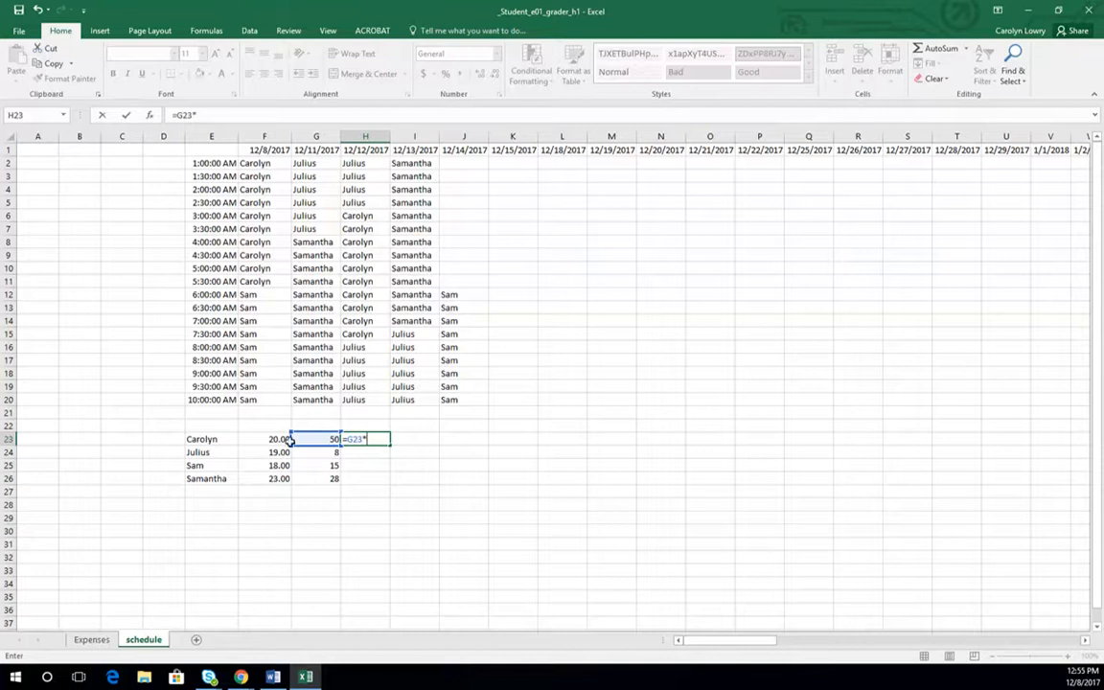
pyautogui.click(275, 438)
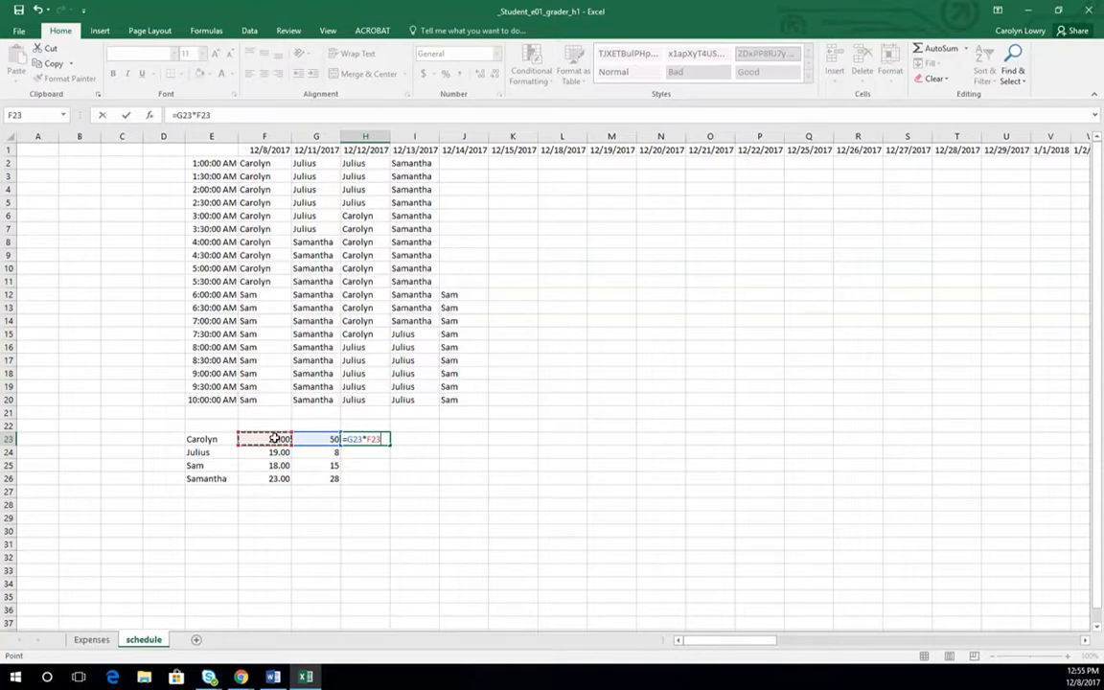
pyautogui.write('*2')
pyautogui.press('Return')
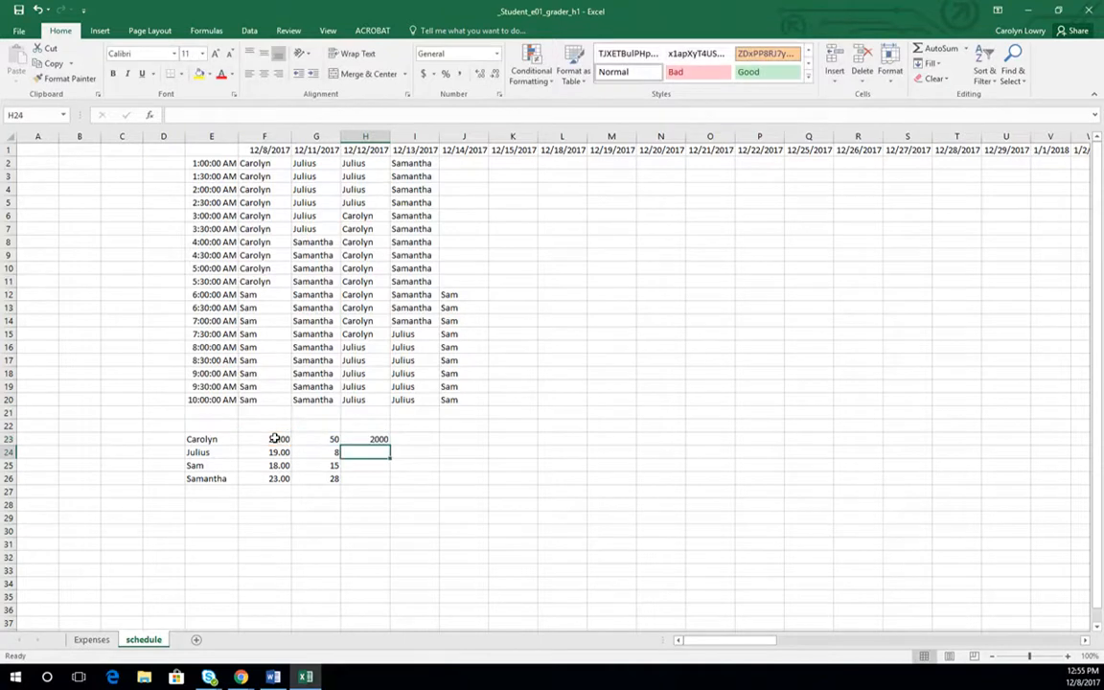
pyautogui.click(382, 441)
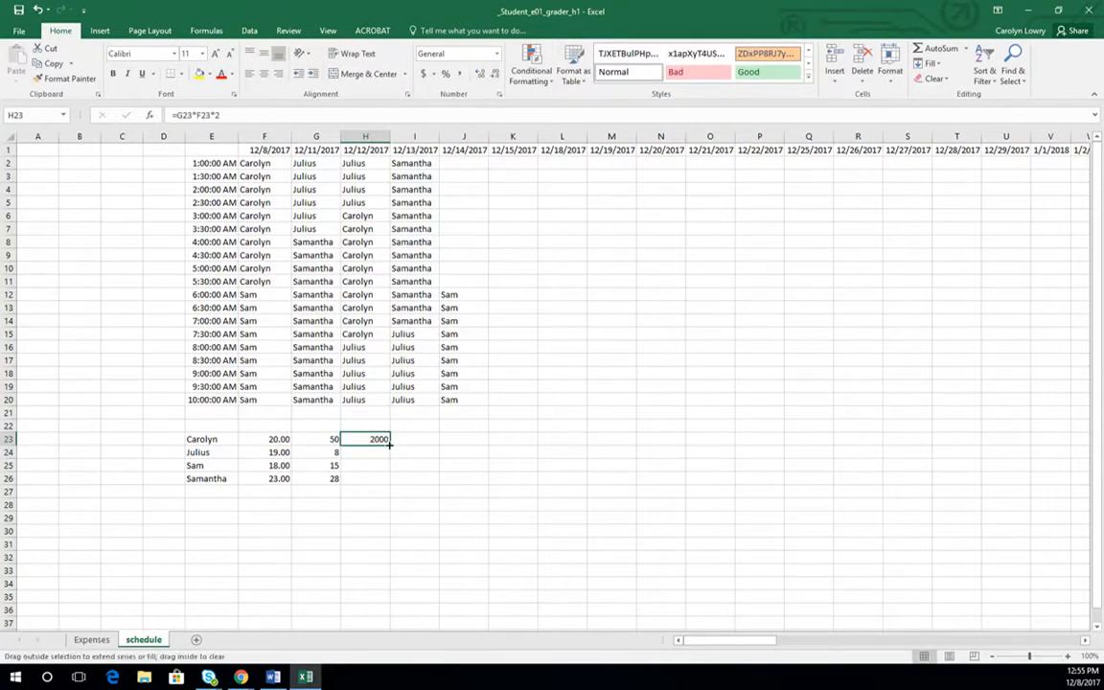
pyautogui.moveTo(389, 444); pyautogui.dragTo(388, 481)
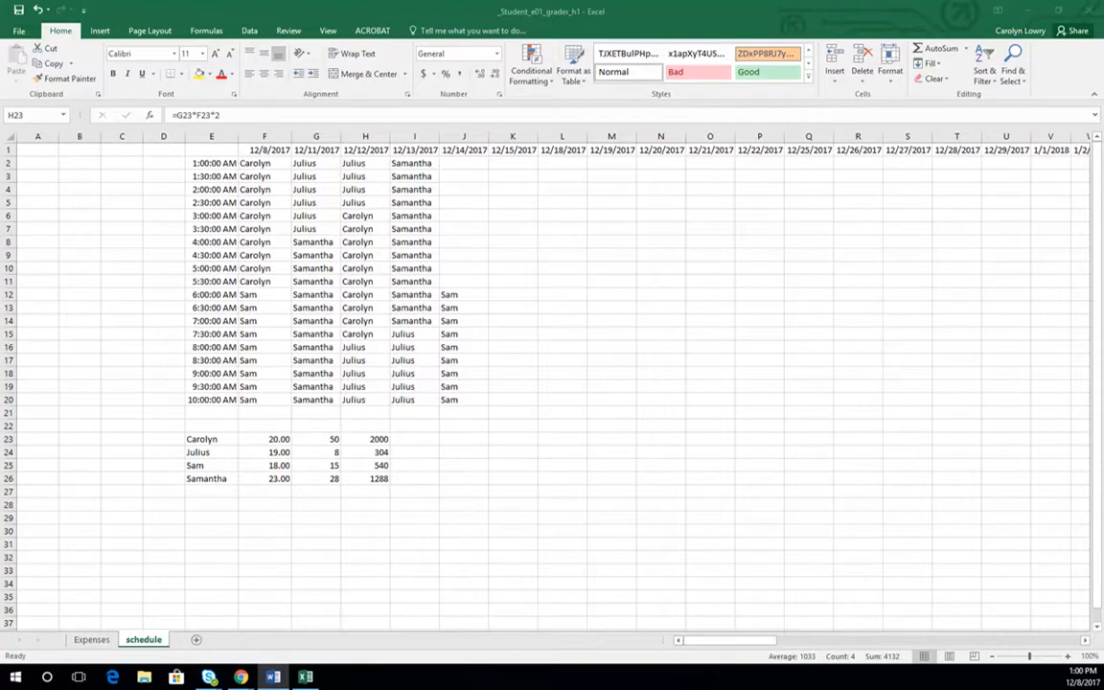
# - Format H23 as a bold number with the comma style
pyautogui.click(209, 397)
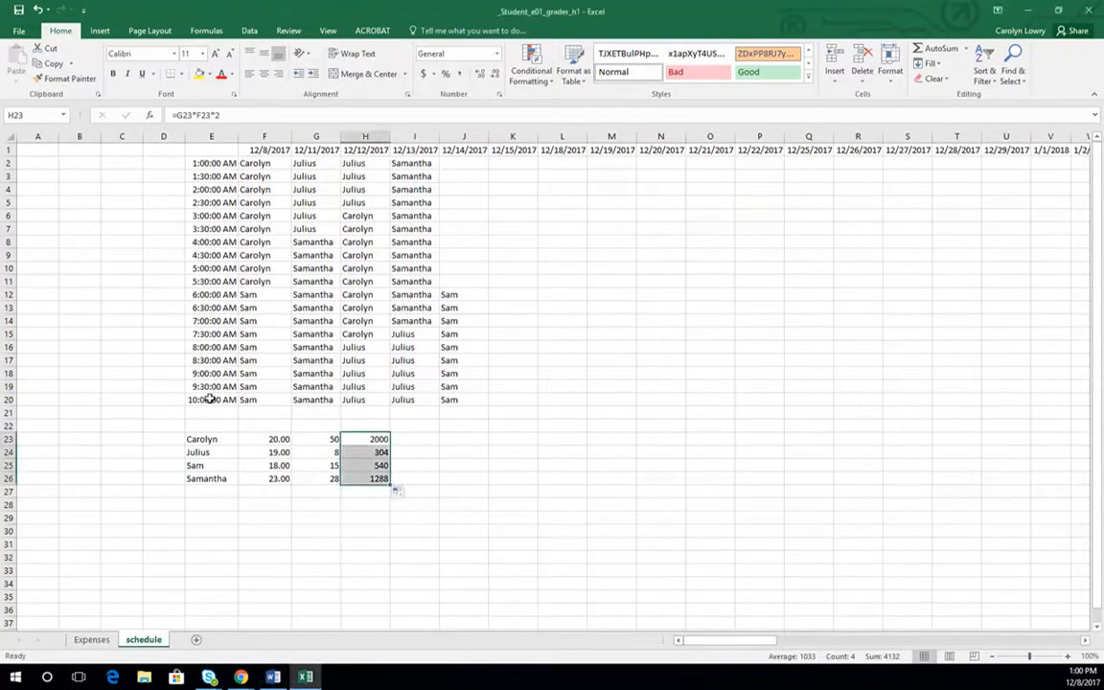
pyautogui.click(373, 439)
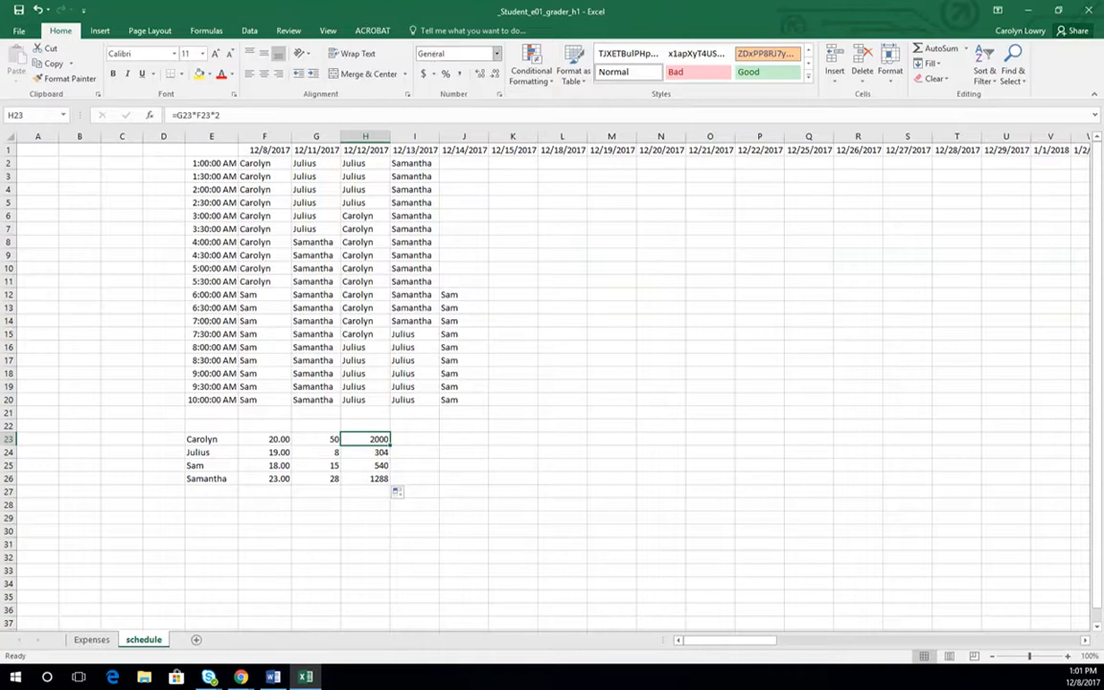
pyautogui.click(496, 54)
pyautogui.click(466, 106)
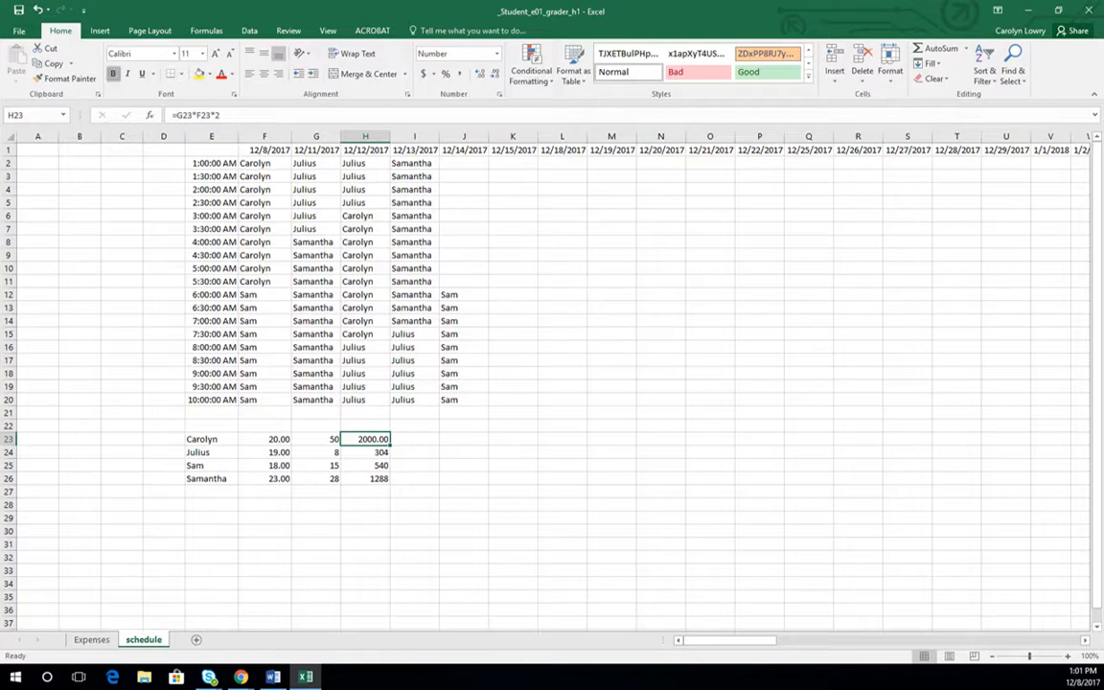
pyautogui.click(112, 73)
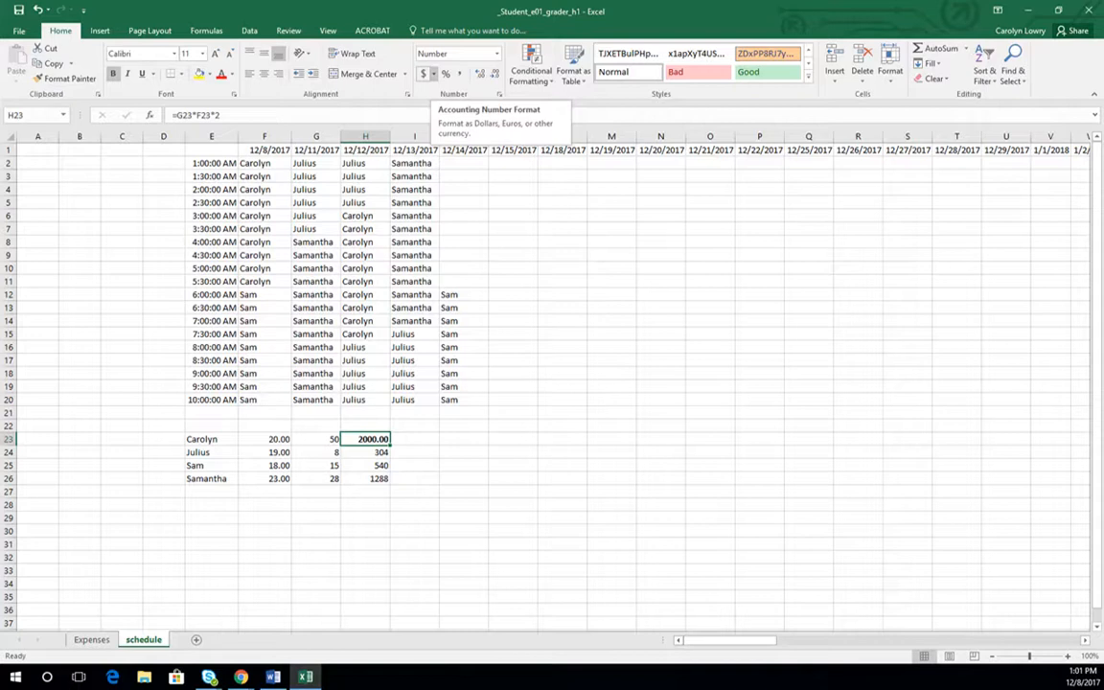
pyautogui.click(423, 74)
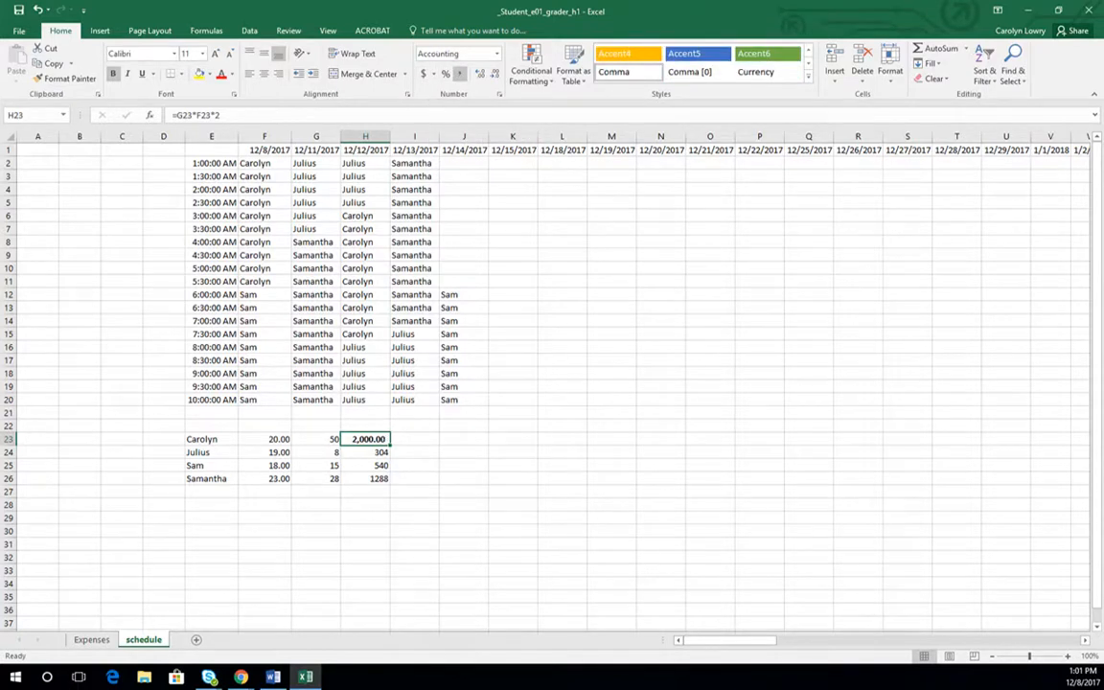
pyautogui.click(503, 439)
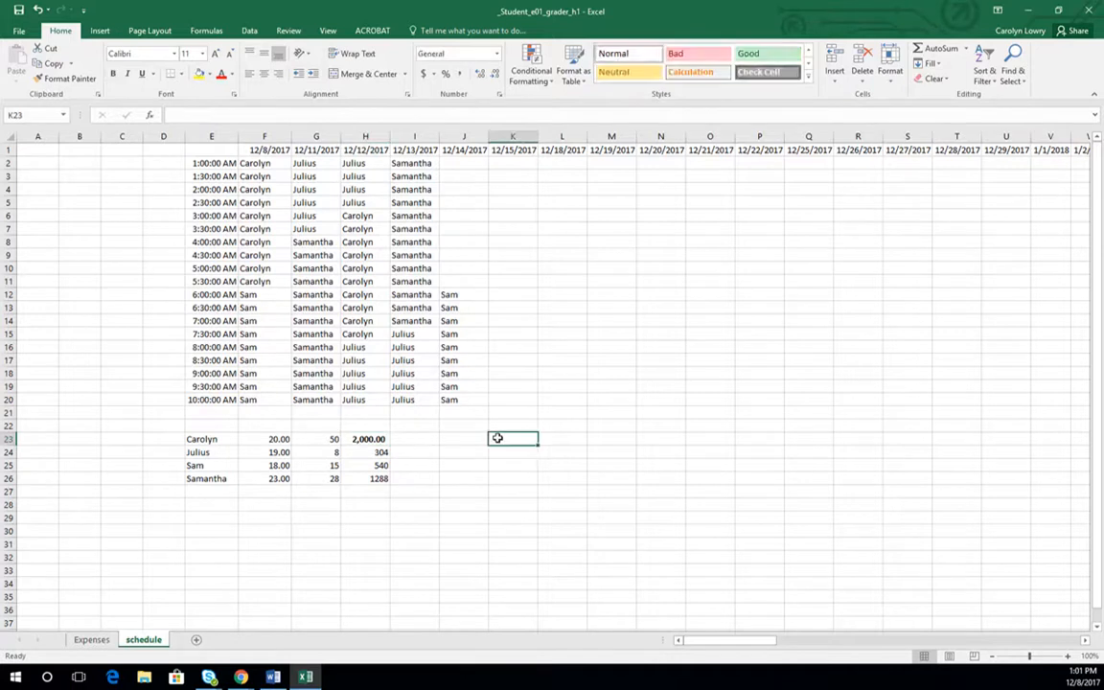
# - Apply the English (United States) dollar accounting format to H23
pyautogui.click(364, 439)
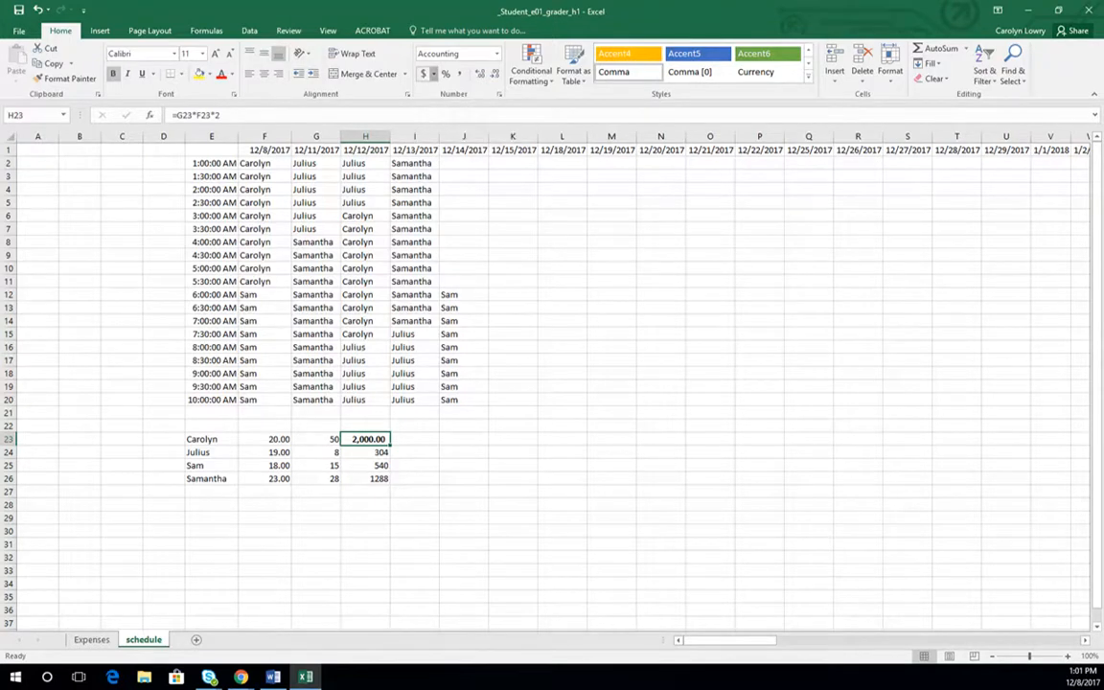
pyautogui.click(433, 74)
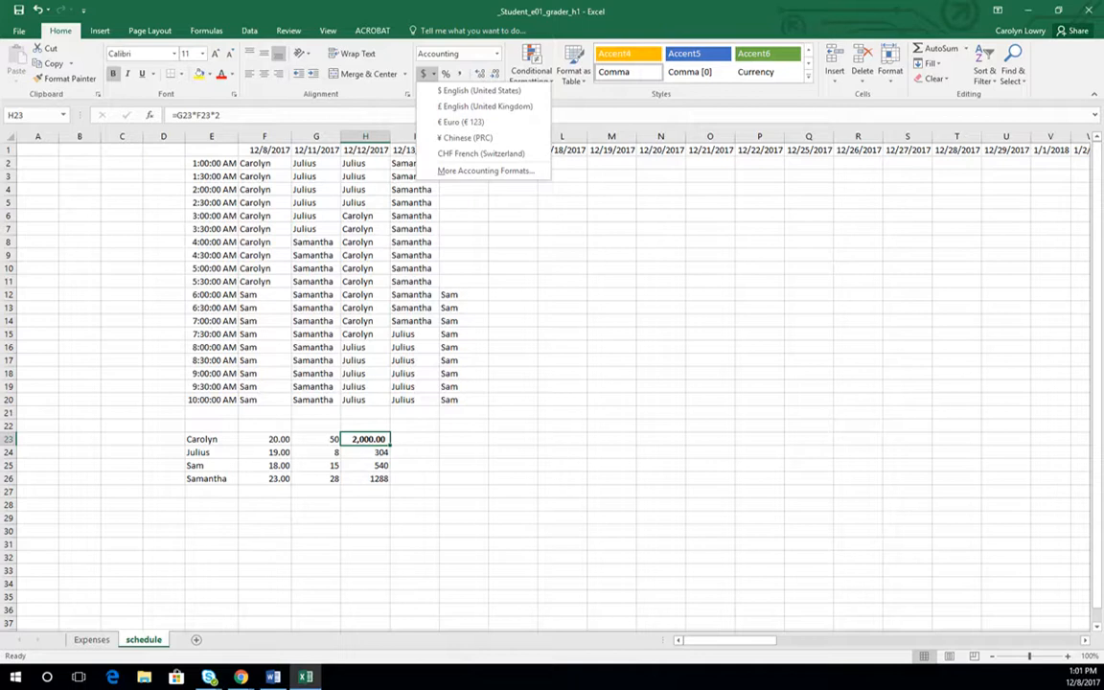
pyautogui.click(479, 90)
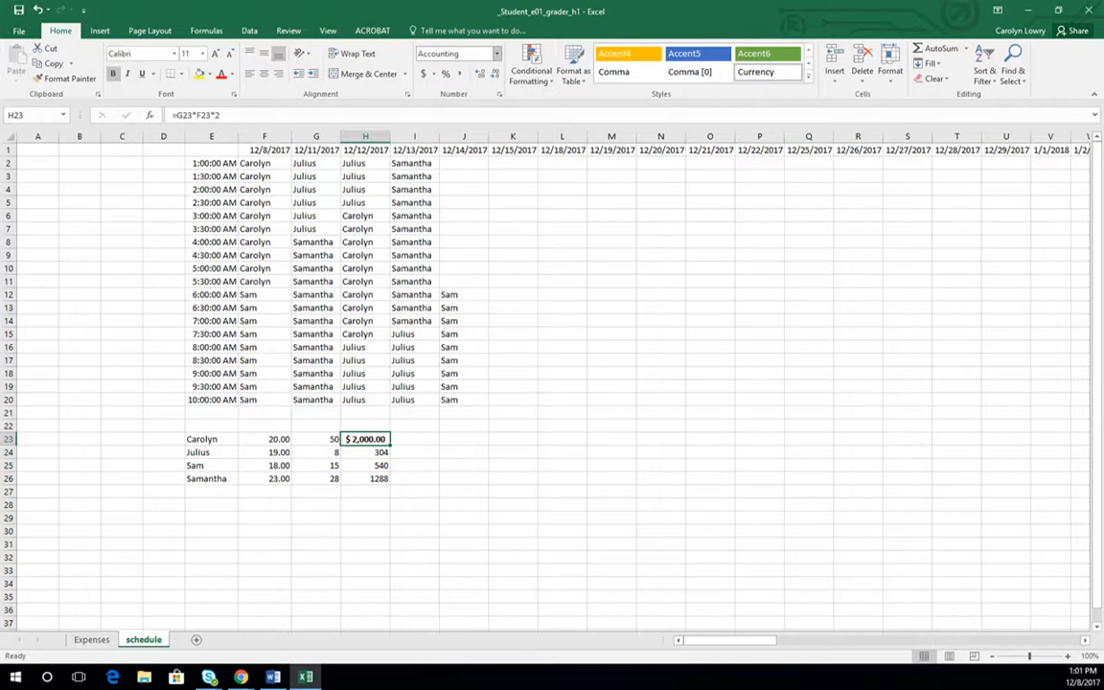
# - Apply the Currency number format to H23 and return it to the Accounting format
pyautogui.click(497, 54)
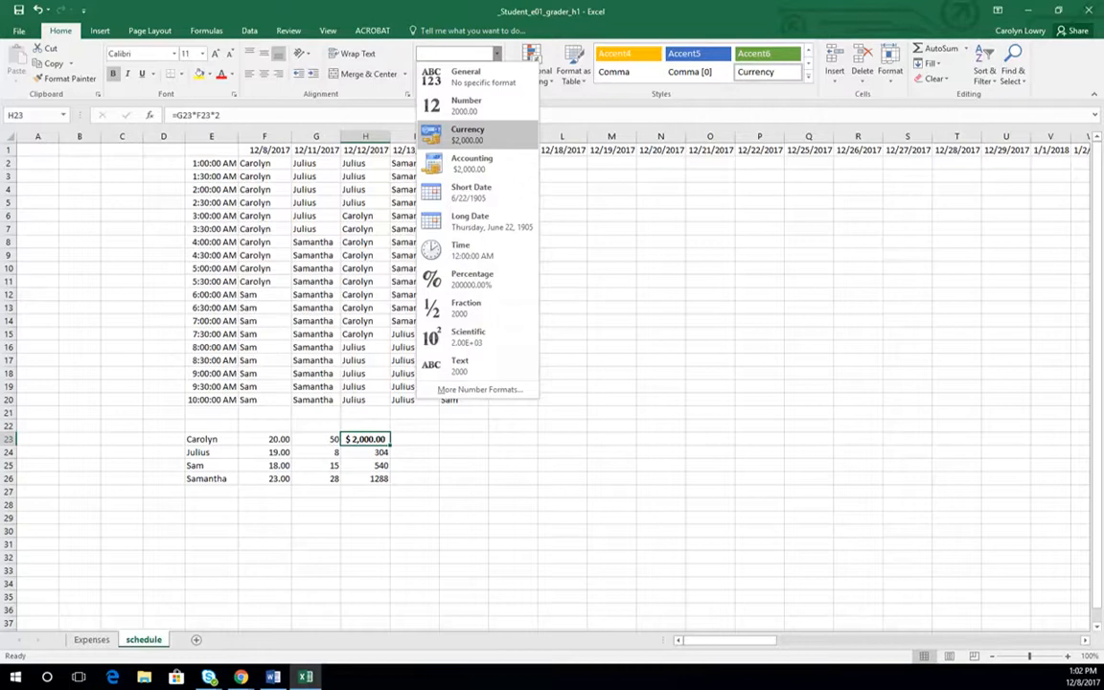
pyautogui.click(464, 135)
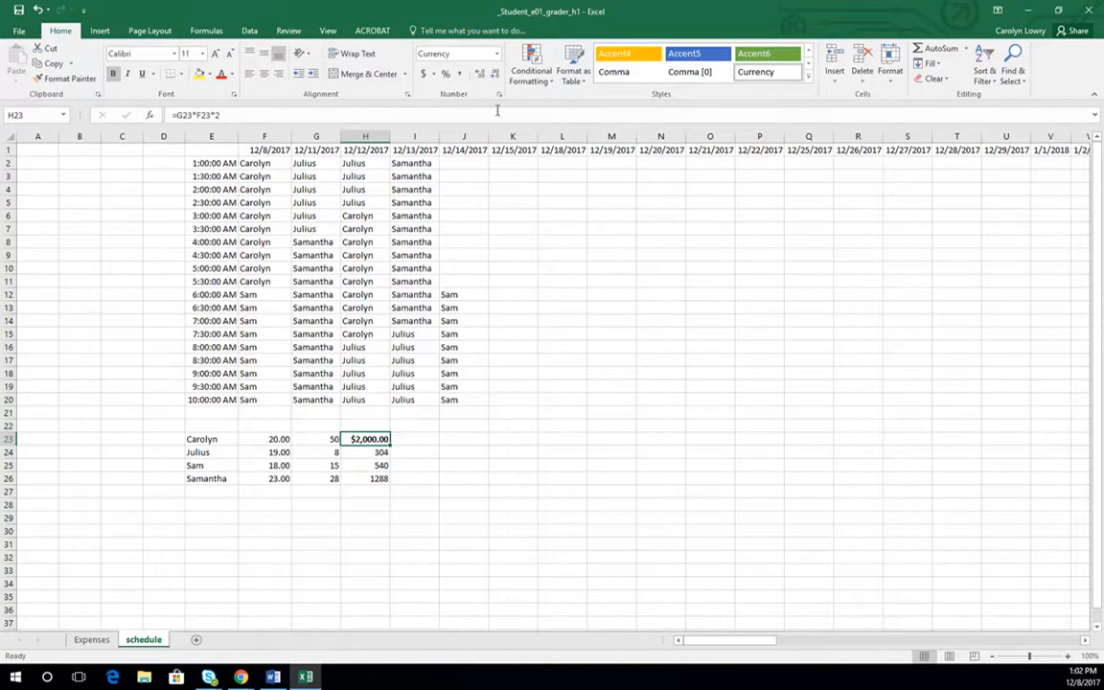
pyautogui.click(497, 54)
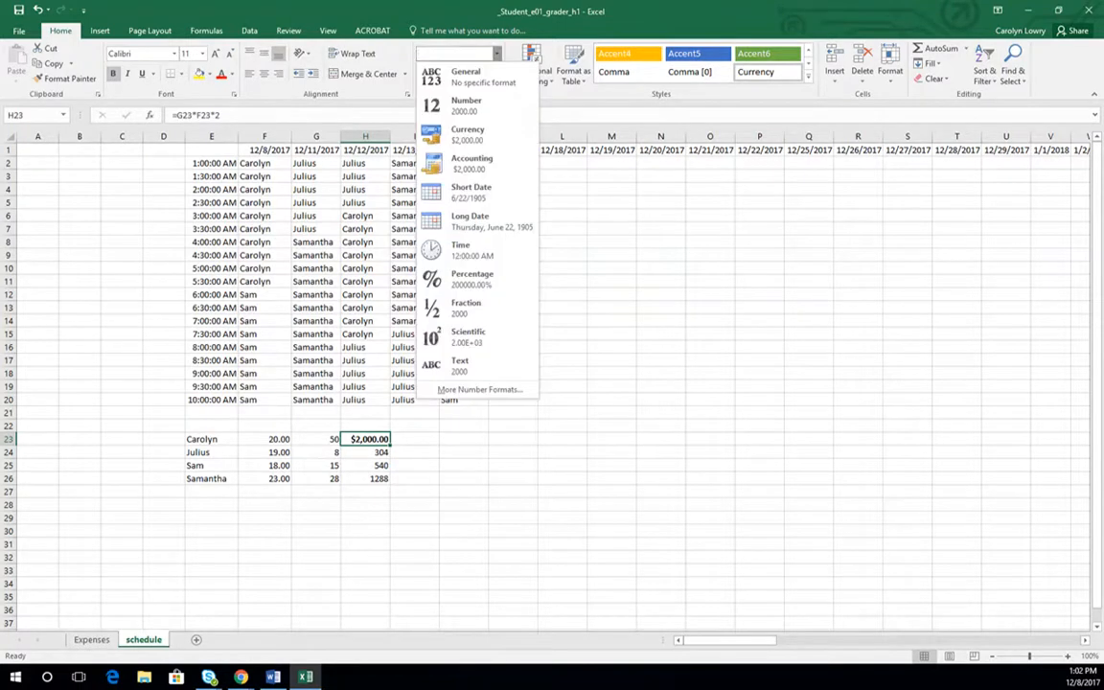
pyautogui.click(474, 162)
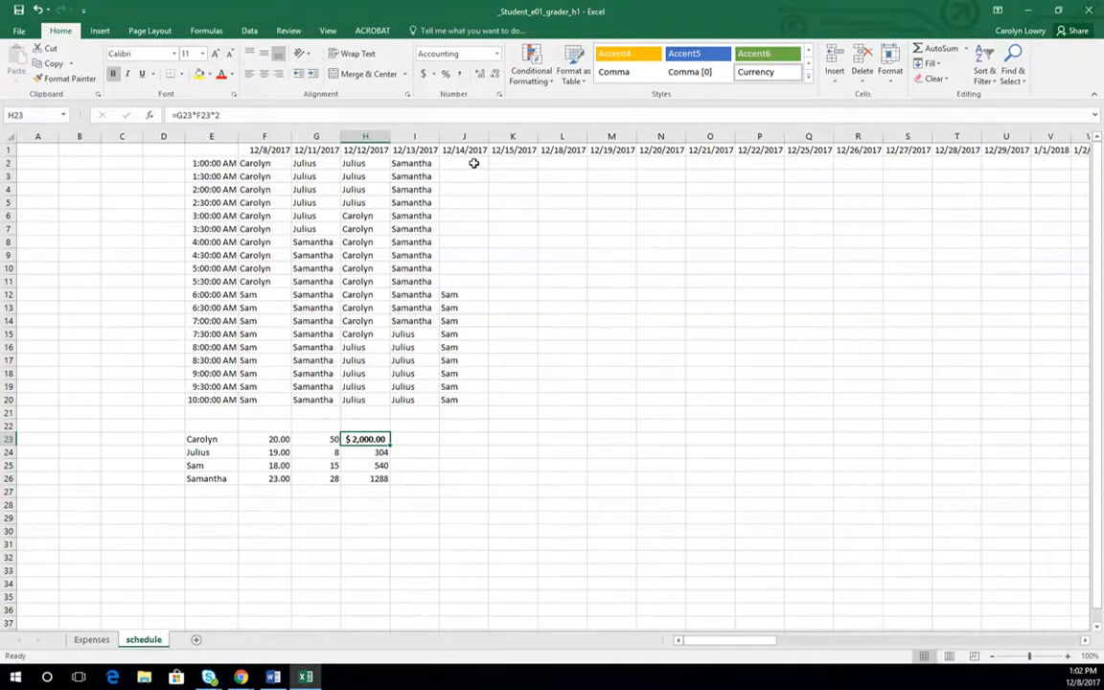
# - Widen column H to roughly double its width and set H23 to the Currency format
pyautogui.moveTo(390, 136); pyautogui.dragTo(447, 137)
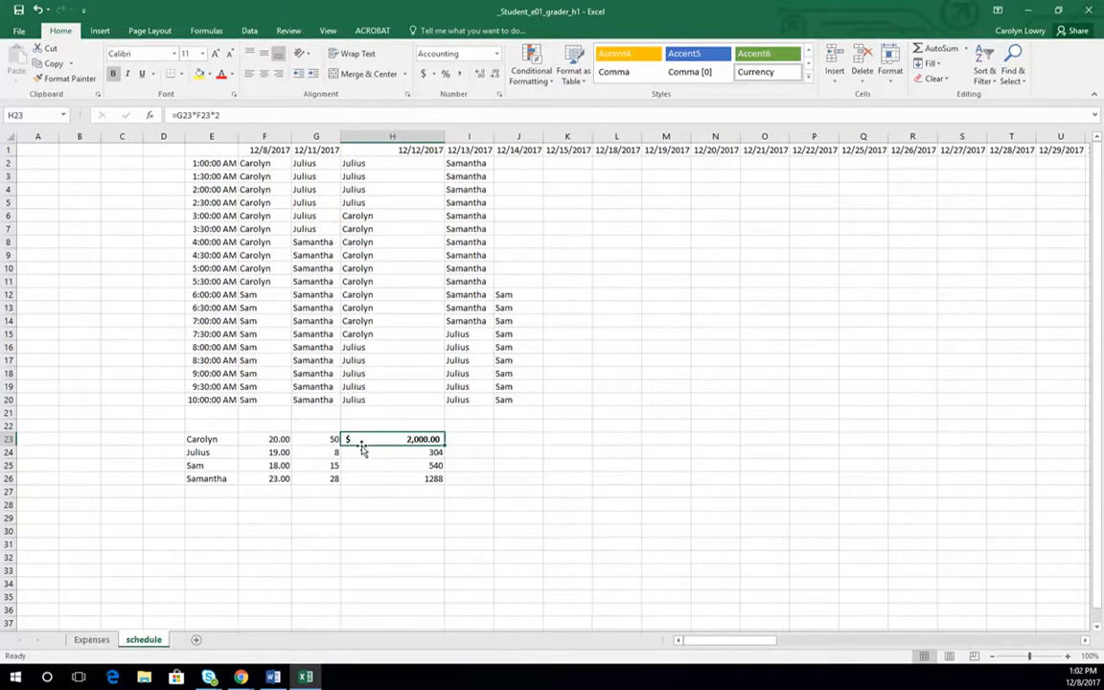
pyautogui.click(496, 54)
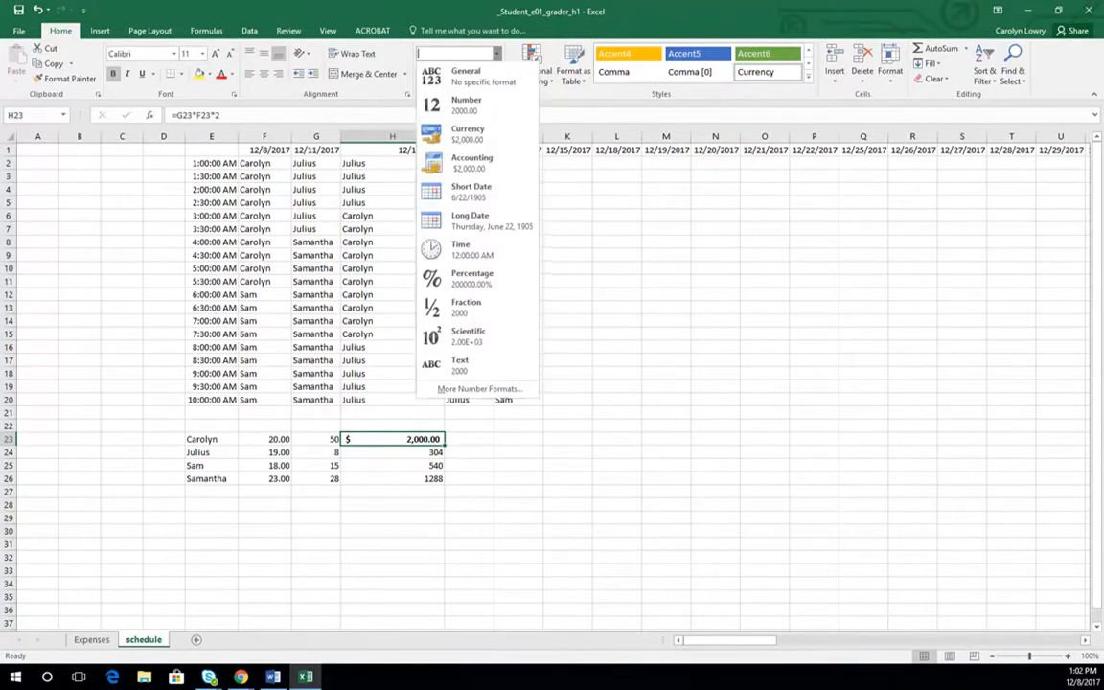
pyautogui.click(450, 131)
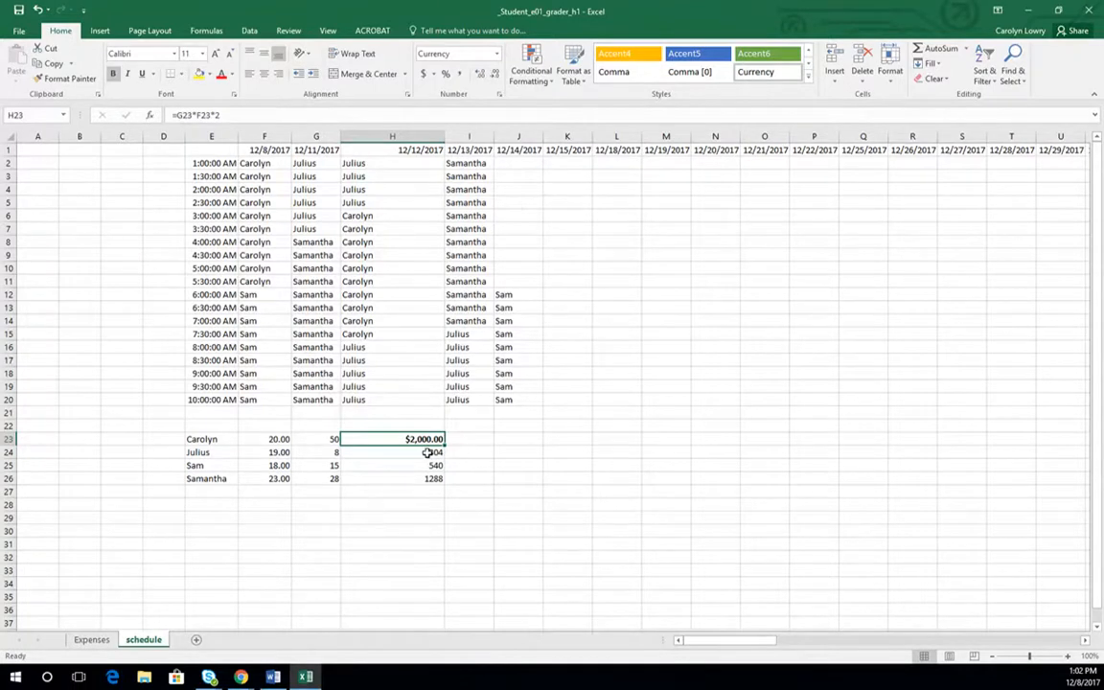
# - Try the dollar accounting format on H24:H26 and switch those cells to the Currency format
pyautogui.moveTo(431, 452); pyautogui.dragTo(431, 479)
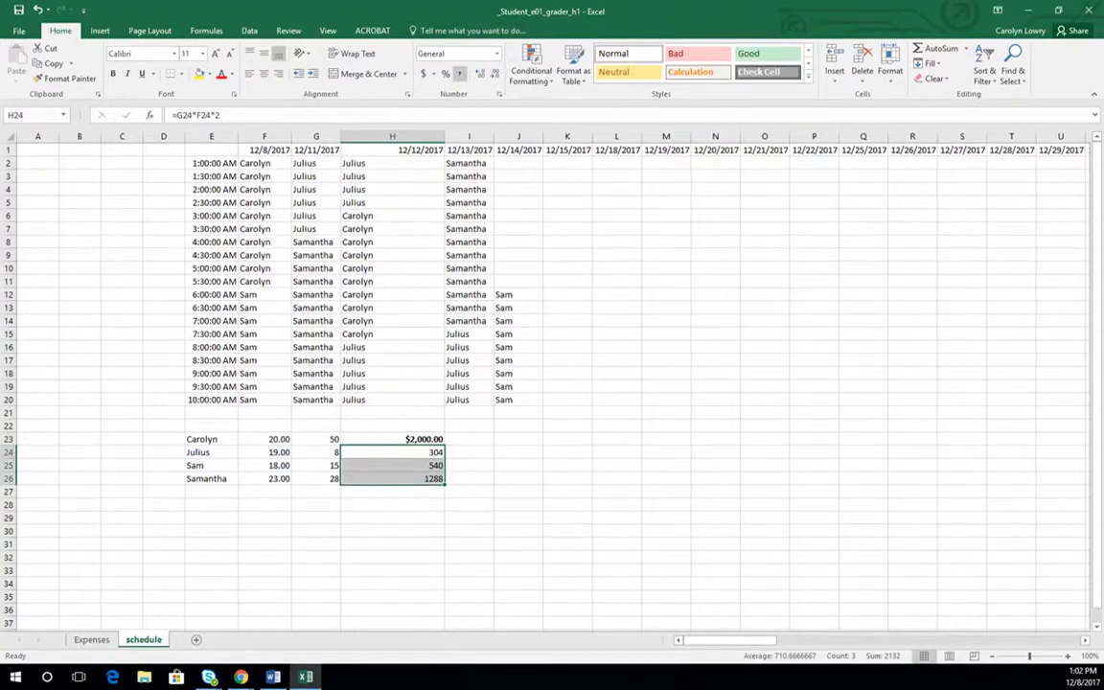
pyautogui.click(422, 74)
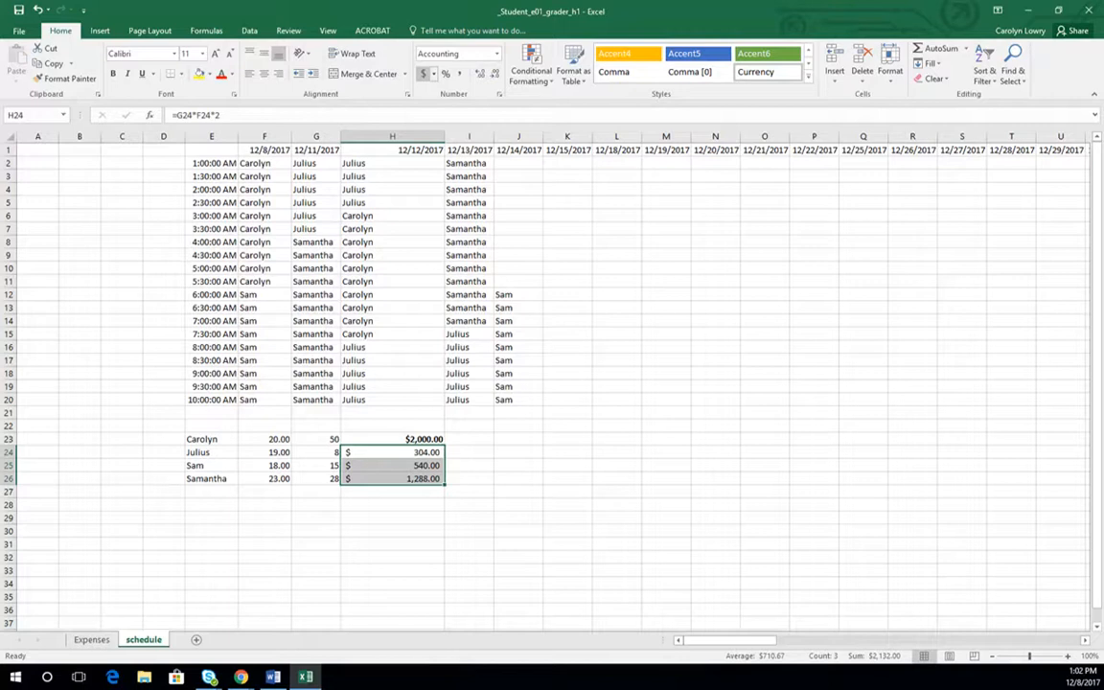
pyautogui.click(497, 53)
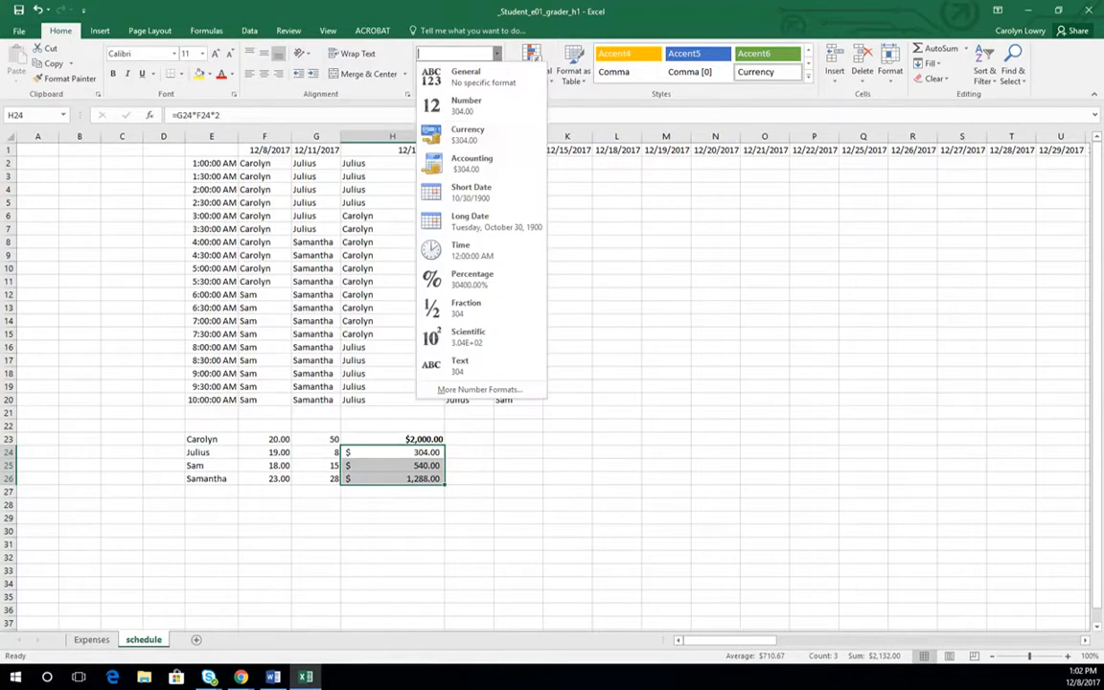
pyautogui.click(467, 134)
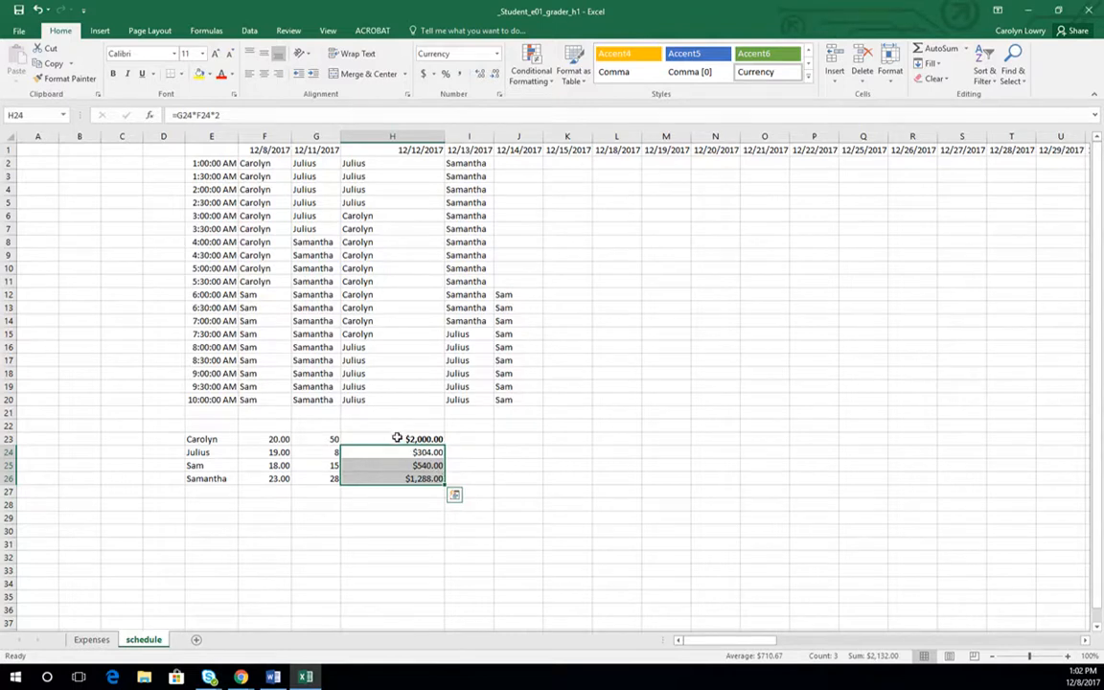
# - Format H23:H26 as Accounting and narrow column H to just fit the amounts
pyautogui.moveTo(401, 439); pyautogui.dragTo(403, 476)
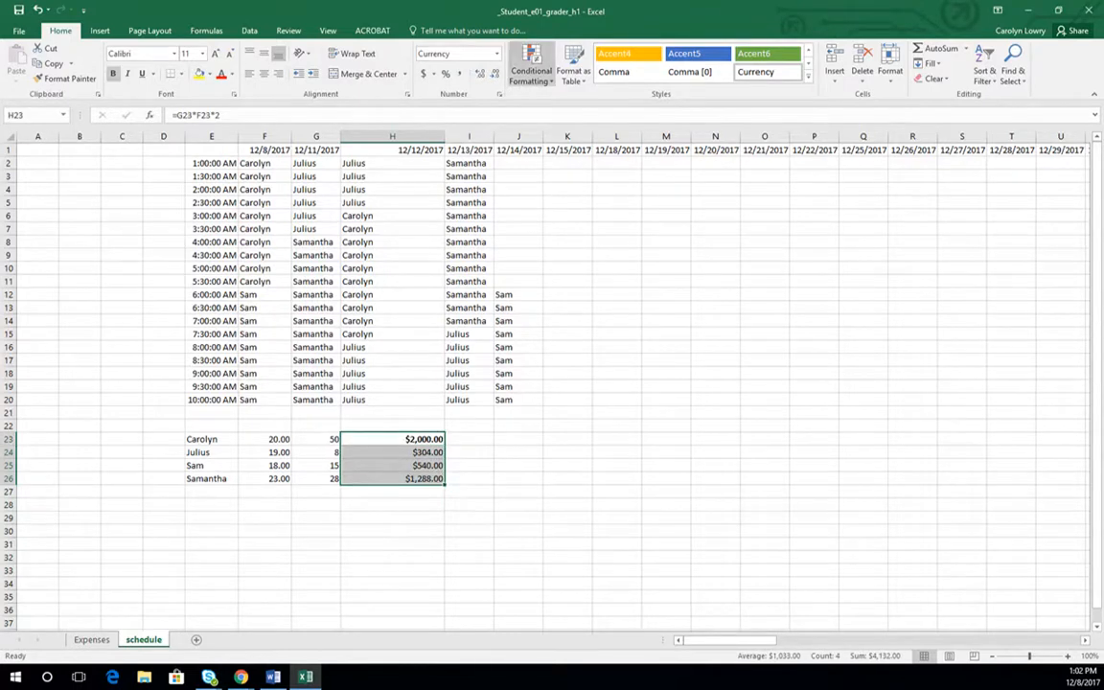
pyautogui.click(496, 53)
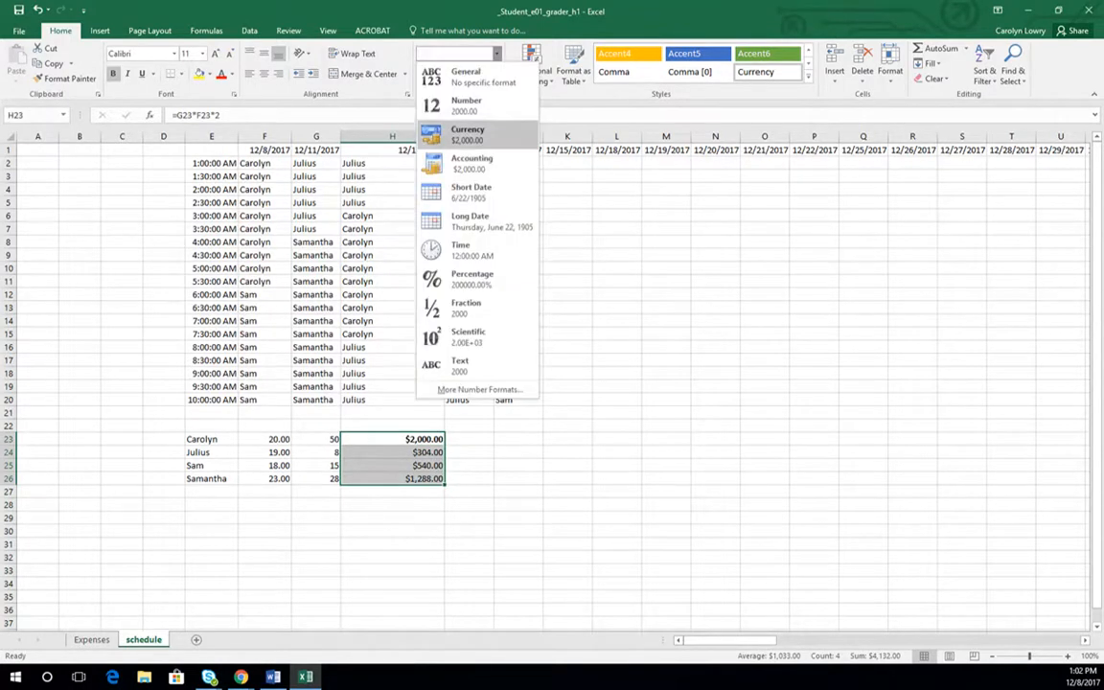
pyautogui.click(464, 163)
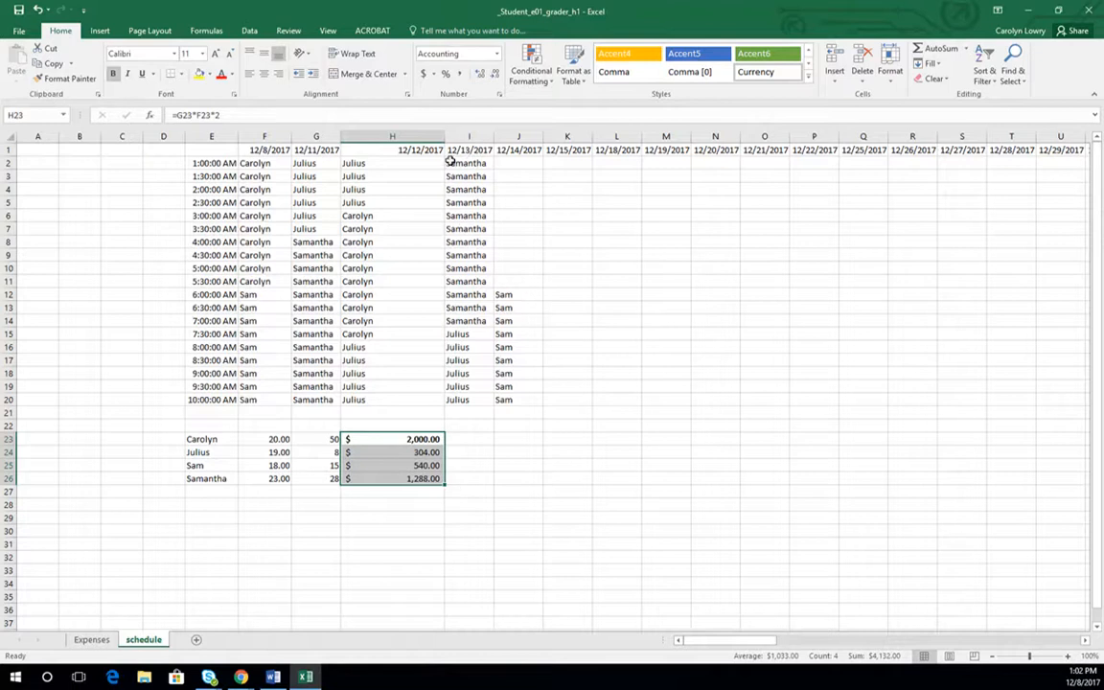
pyautogui.moveTo(444, 139); pyautogui.dragTo(399, 139)
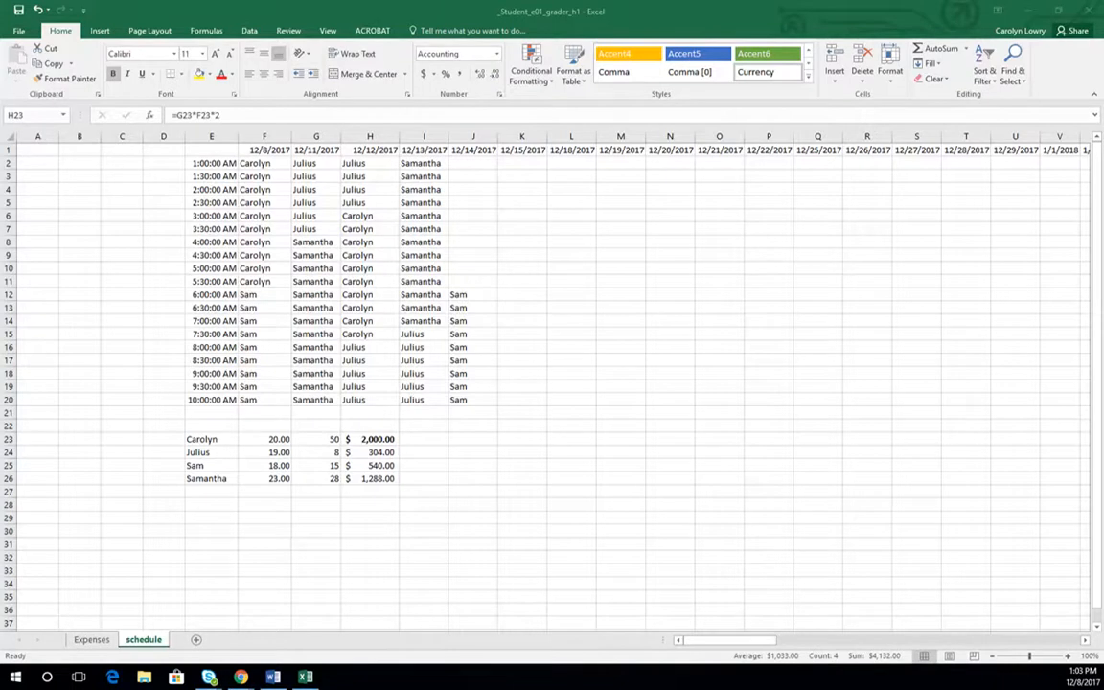
# - Change the formula in H23 to =G23+8*F23*2
pyautogui.click(365, 438)
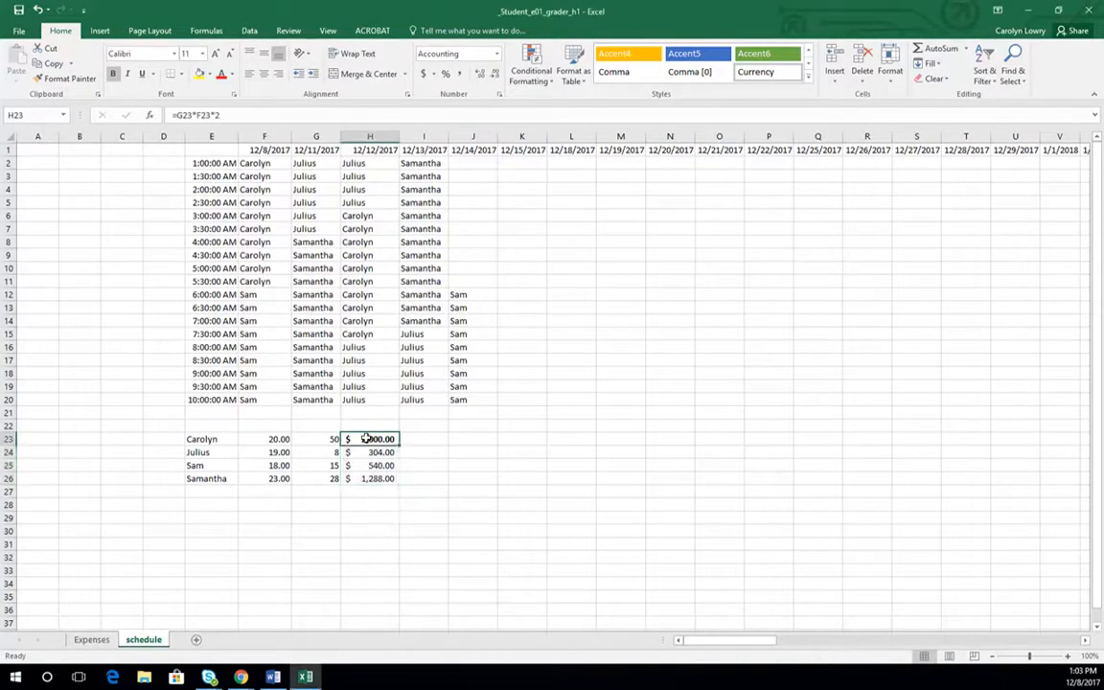
pyautogui.click(231, 114)
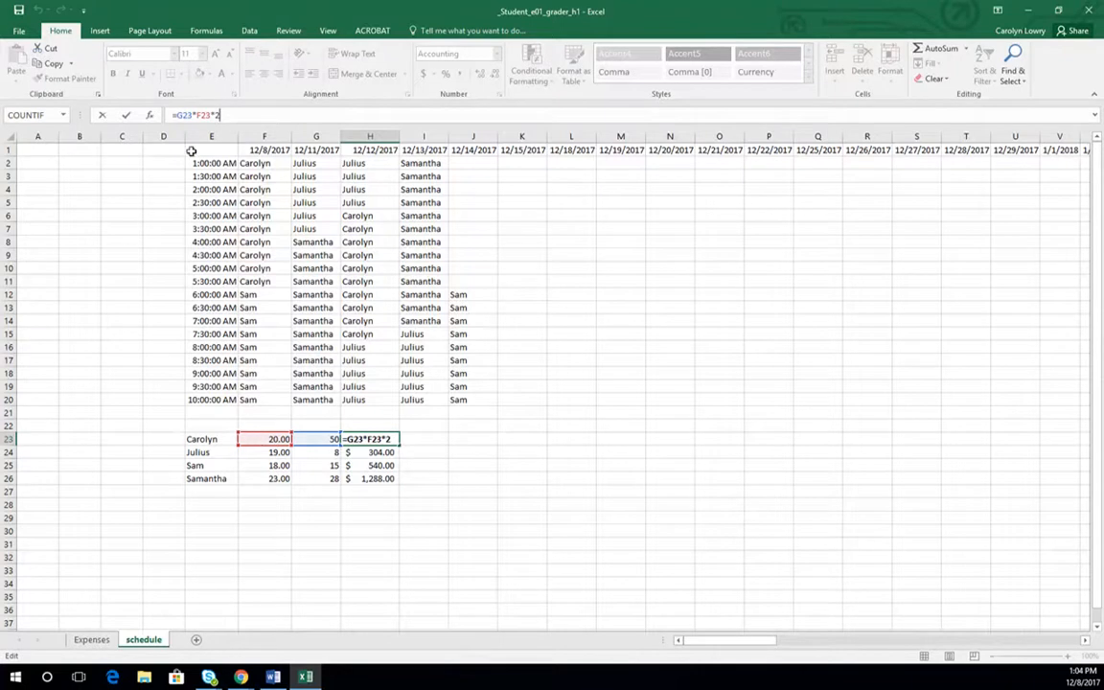
pyautogui.click(190, 114)
pyautogui.write('8')
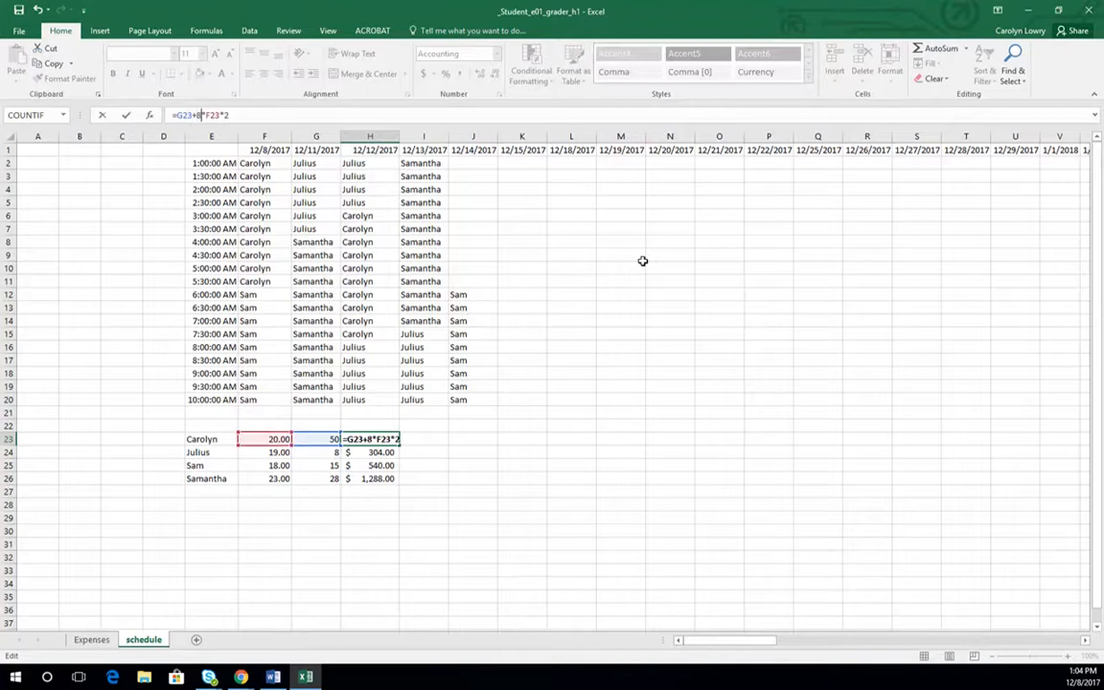
pyautogui.press('Return')
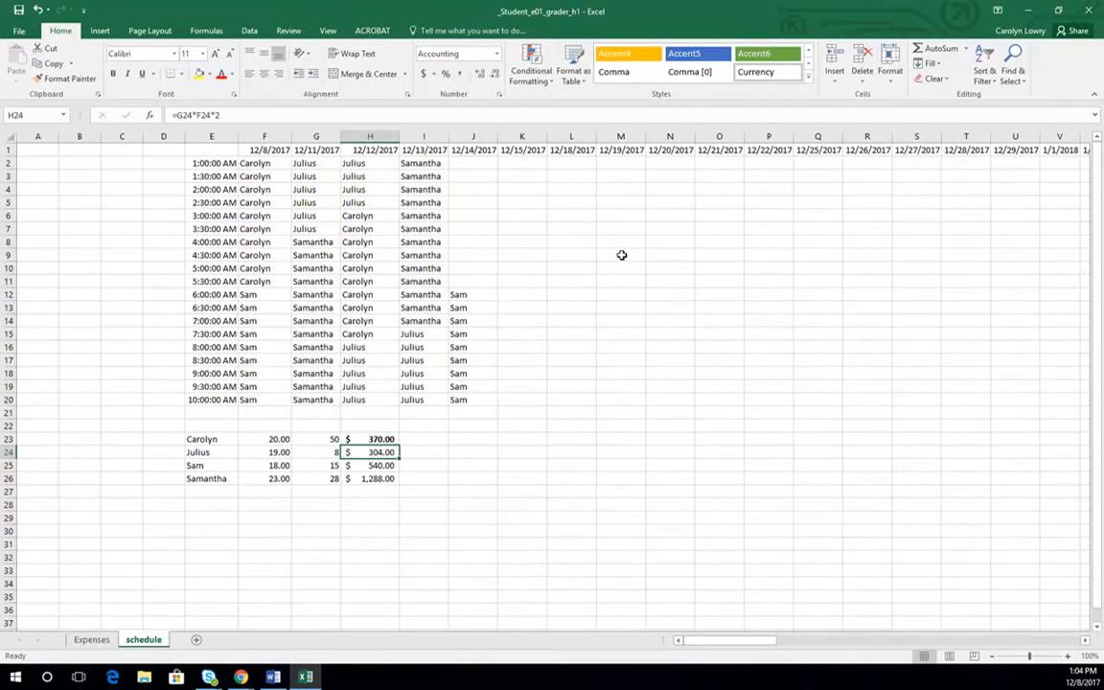
# - Add parentheses so the H23 formula reads =(G23+8)*F23*2, and fill it down to H26
pyautogui.click(375, 439)
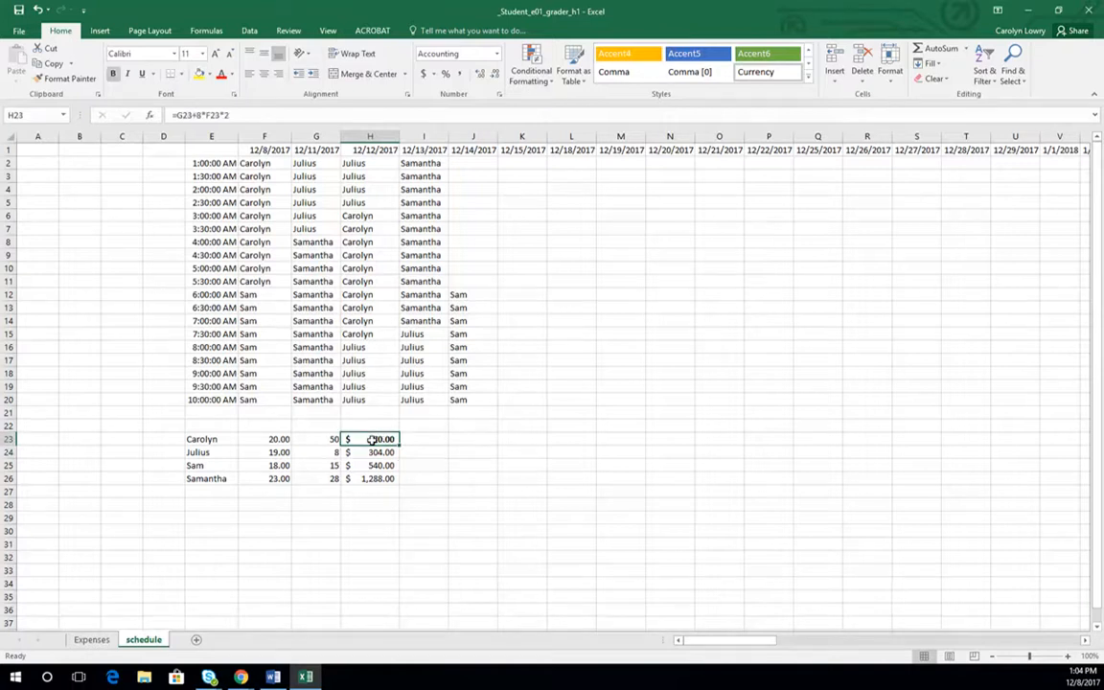
pyautogui.click(230, 115)
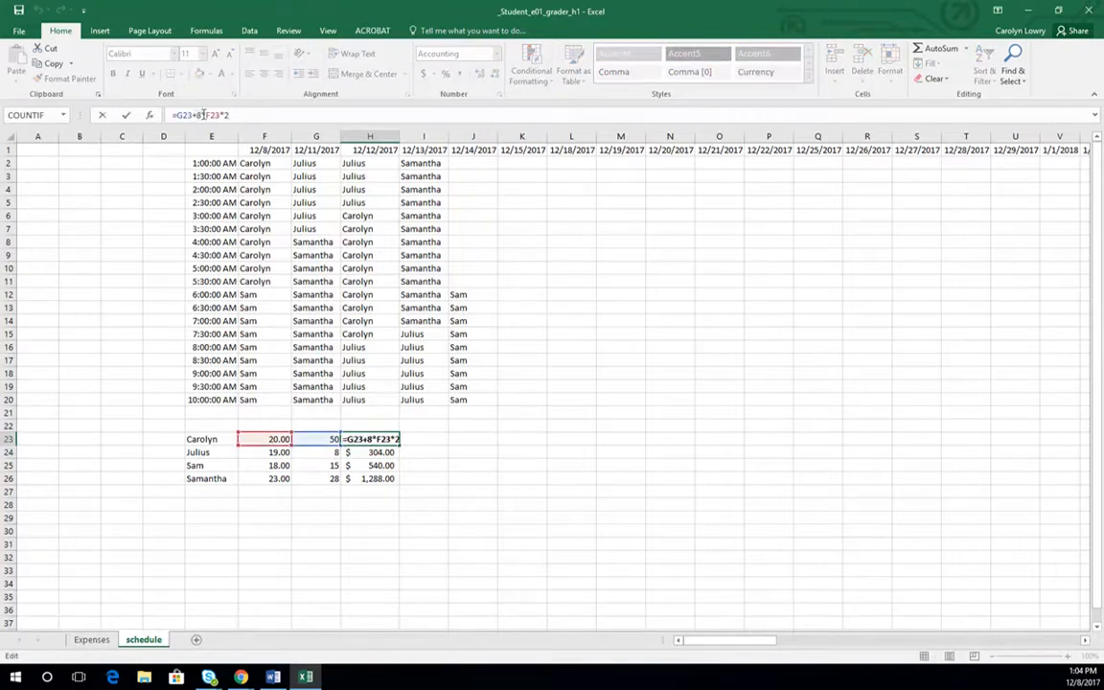
pyautogui.moveTo(197, 114); pyautogui.dragTo(240, 115)
pyautogui.click(200, 115)
pyautogui.write(')')
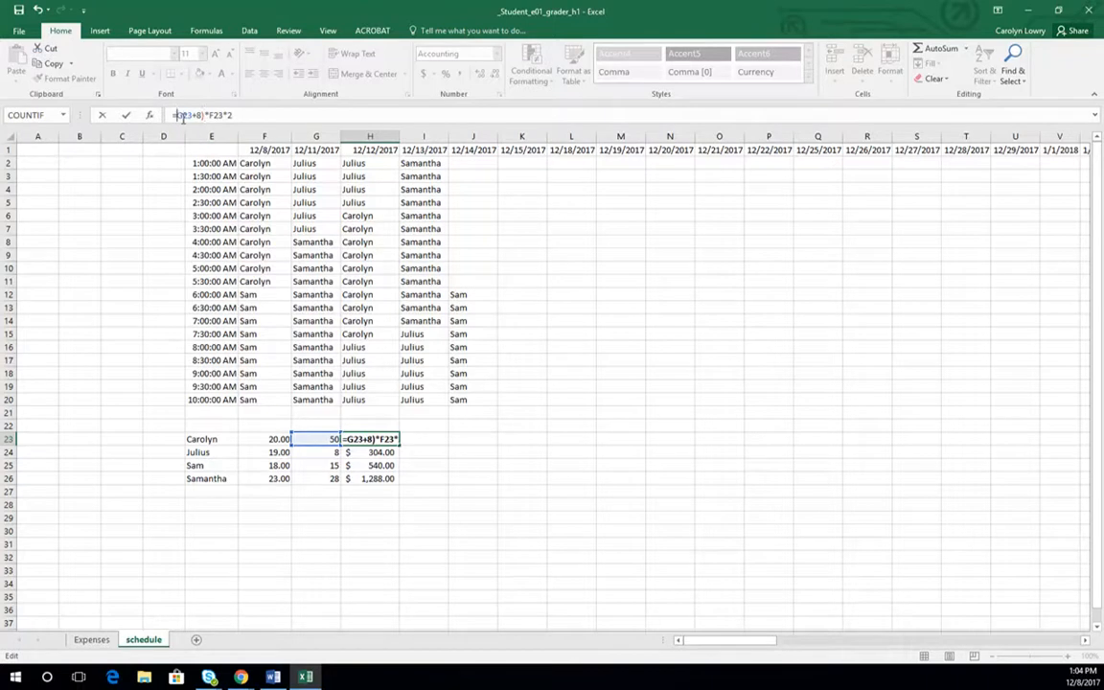
pyautogui.click(178, 115)
pyautogui.write('(')
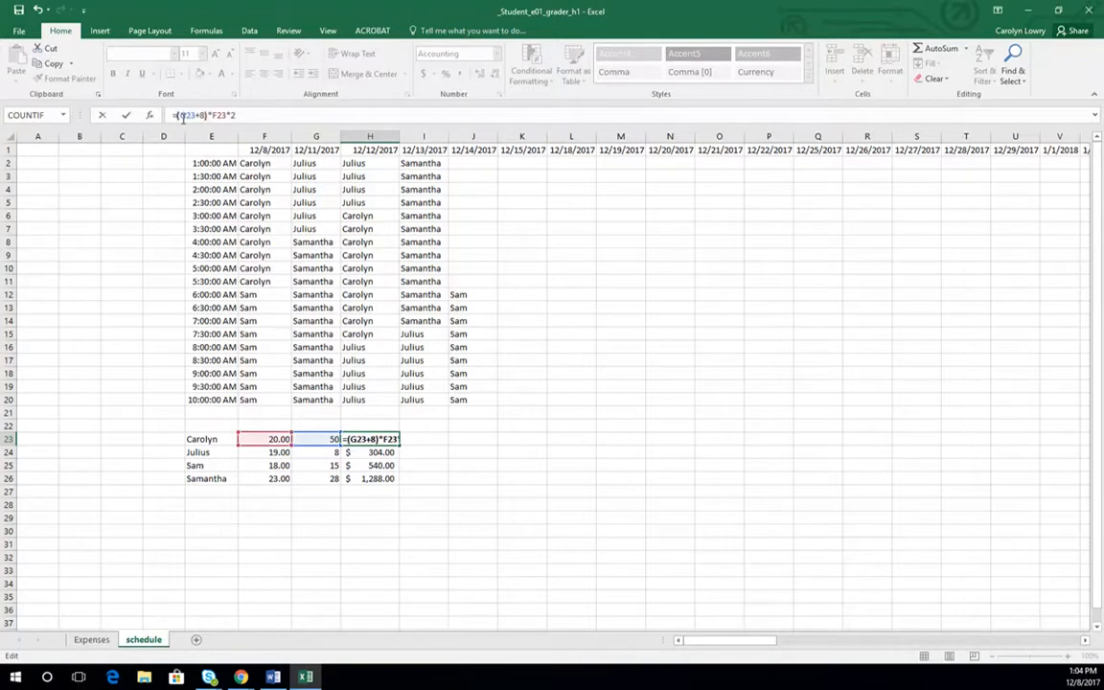
pyautogui.press('Return')
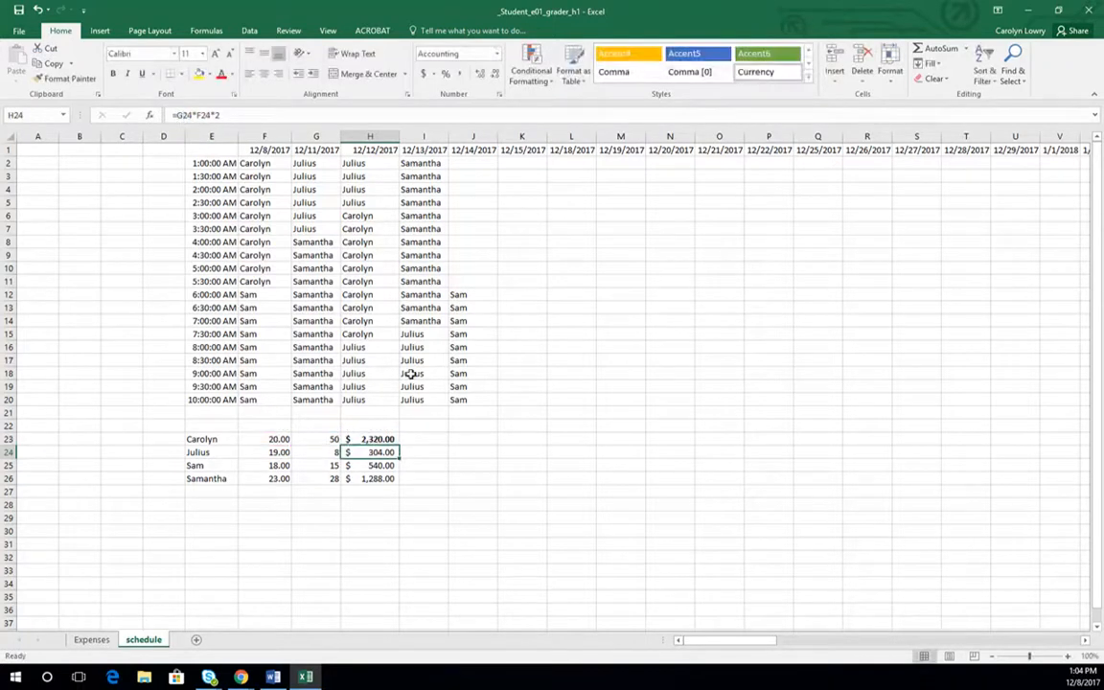
pyautogui.click(381, 439)
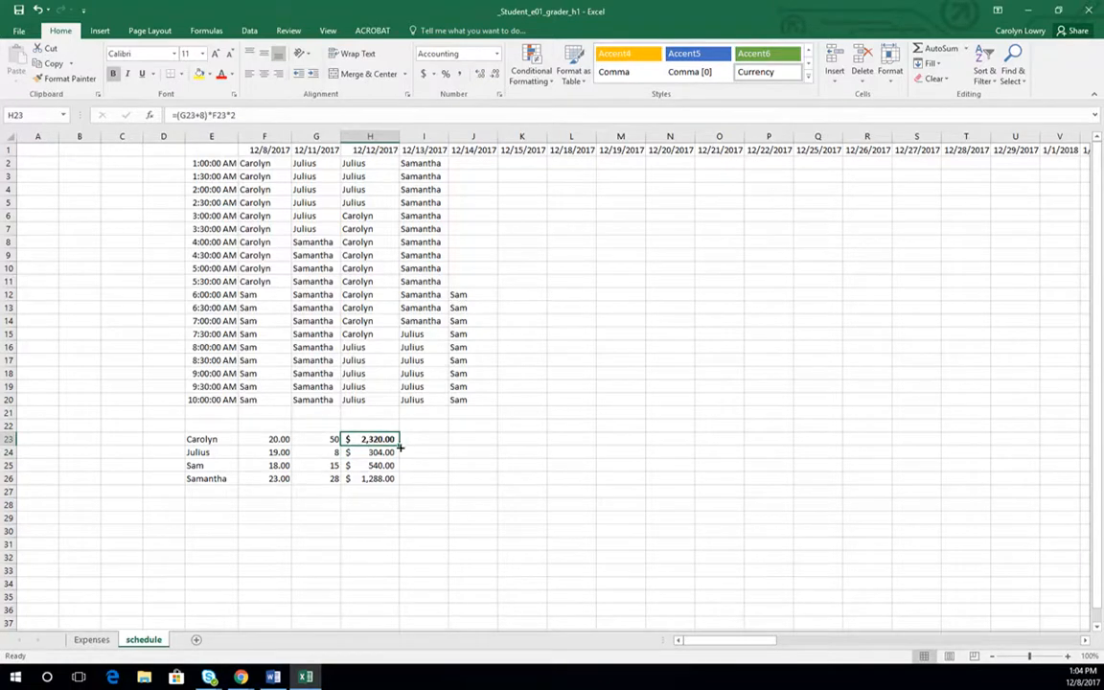
pyautogui.moveTo(398, 445); pyautogui.dragTo(399, 484)
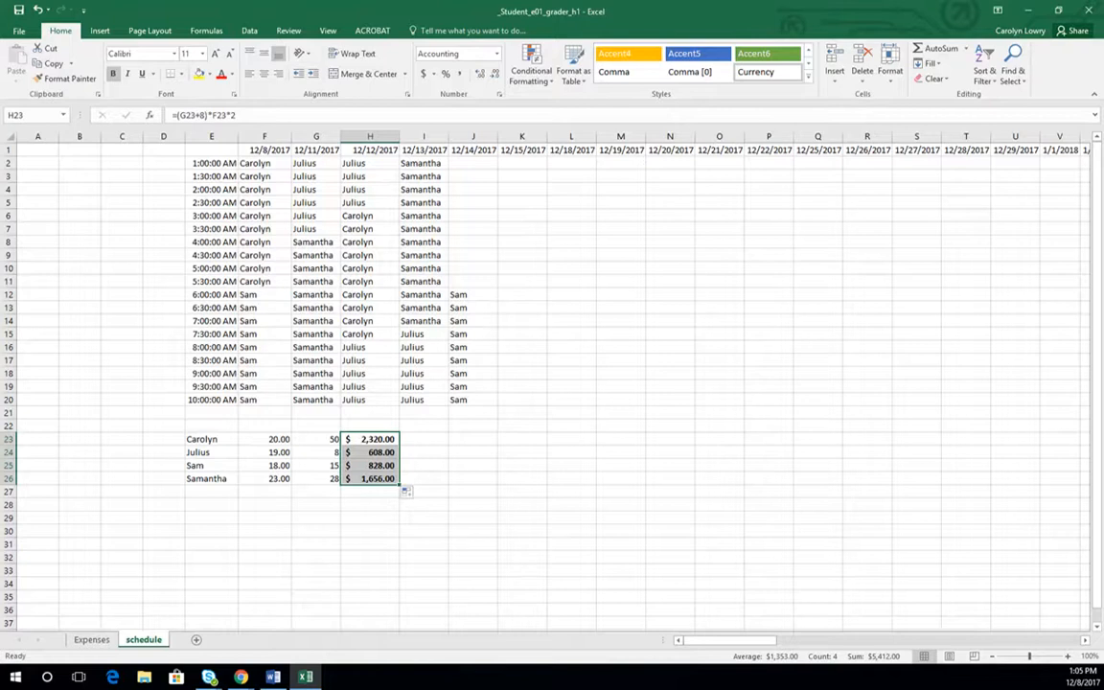
pyautogui.hotkey('alt', 'Tab')
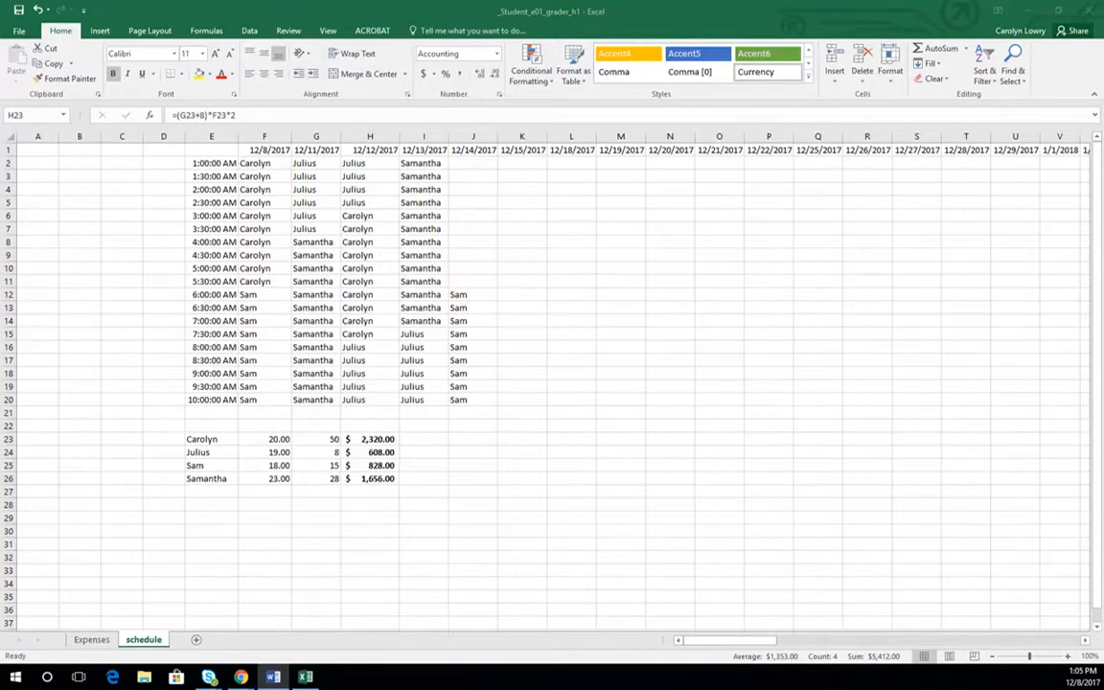
pyautogui.hotkey('alt', 'Tab')
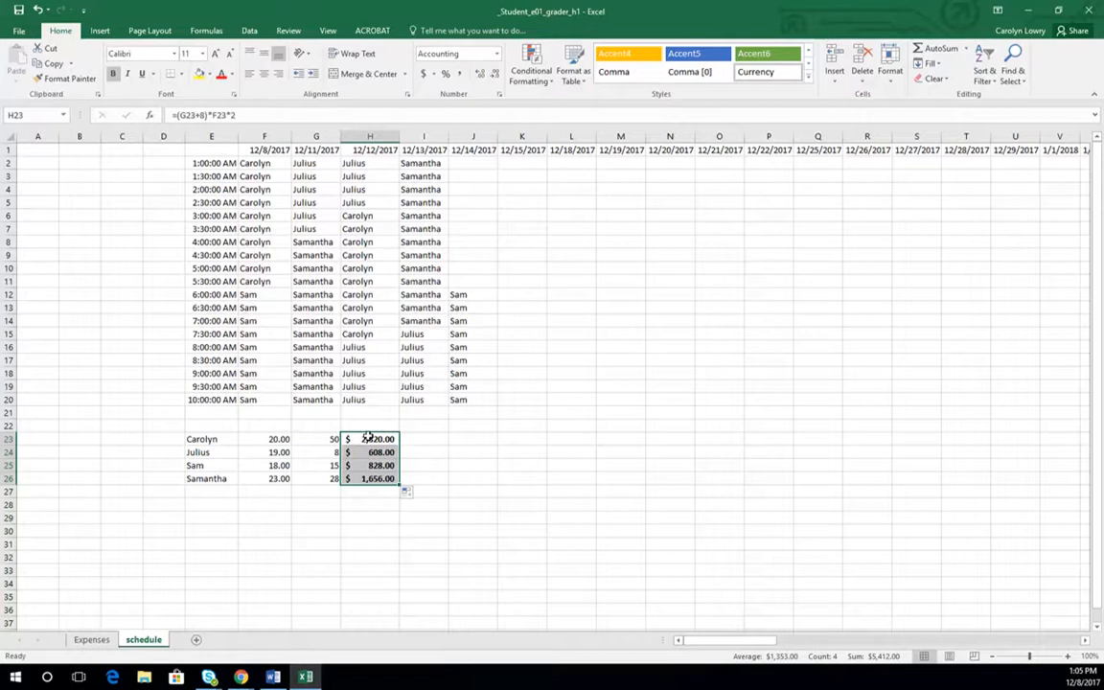
# - Clear the amounts in H23:H26 and enter the formula =F23*G23*2 in H23
pyautogui.moveTo(370, 441); pyautogui.dragTo(370, 479)
pyautogui.press('Delete')
pyautogui.click(373, 440)
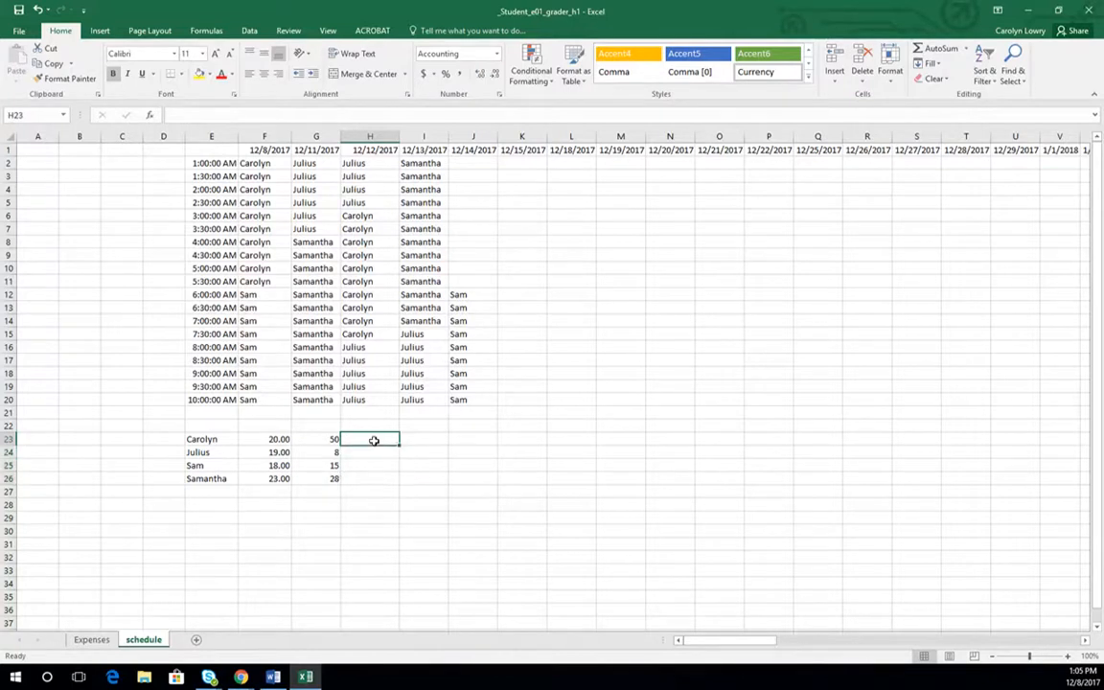
pyautogui.write('=')
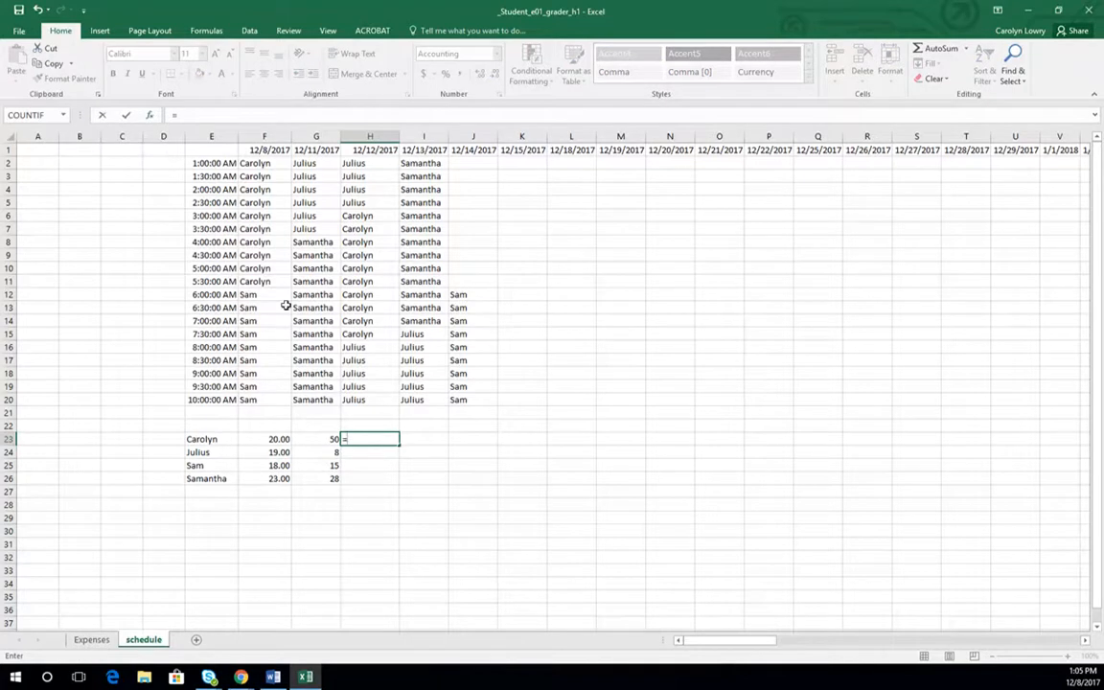
pyautogui.click(266, 439)
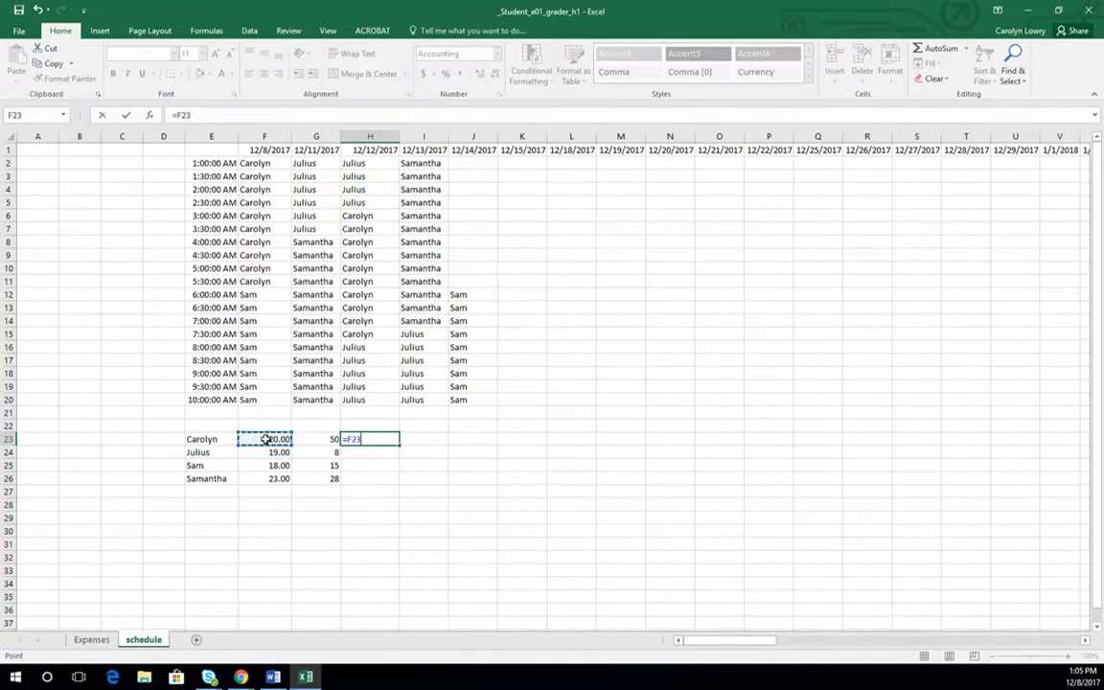
pyautogui.write('*')
pyautogui.click(306, 442)
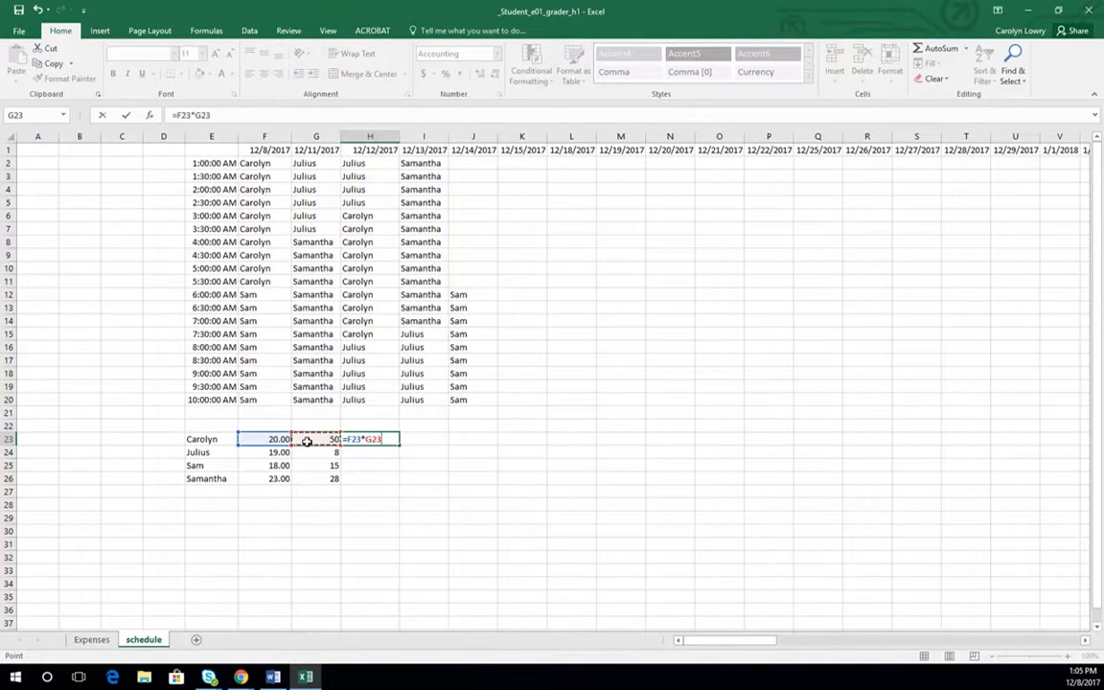
pyautogui.write('*2')
pyautogui.press('Return')
# - Fill the H23 formula down through H26 and deselect the range
pyautogui.click(369, 438)
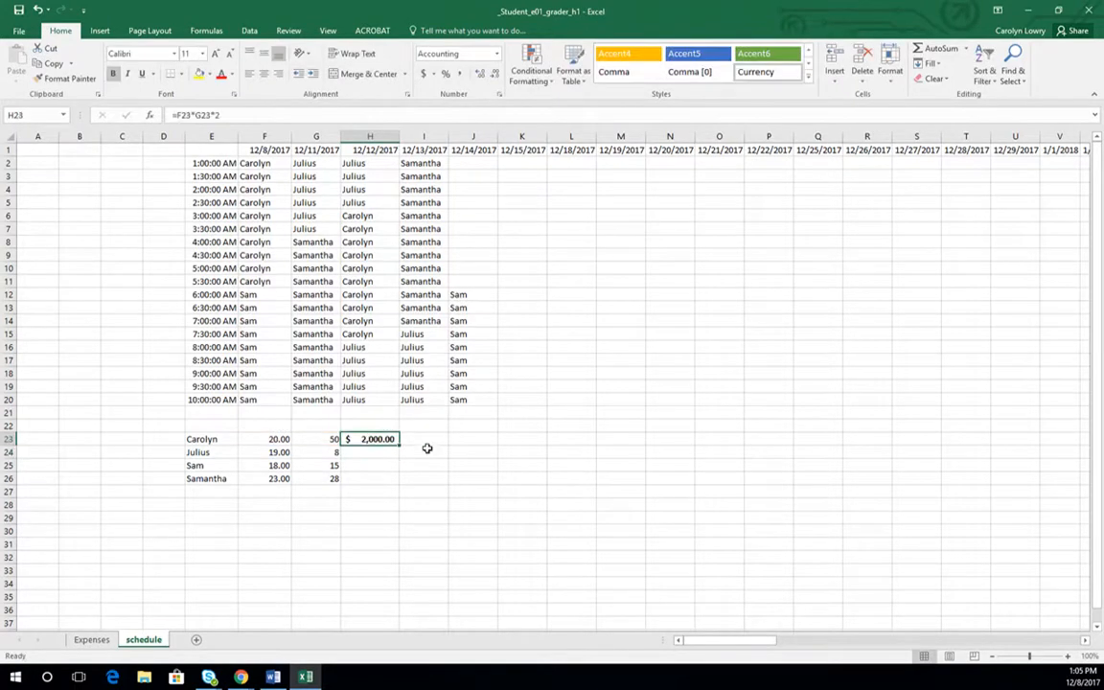
pyautogui.moveTo(397, 448); pyautogui.dragTo(399, 479)
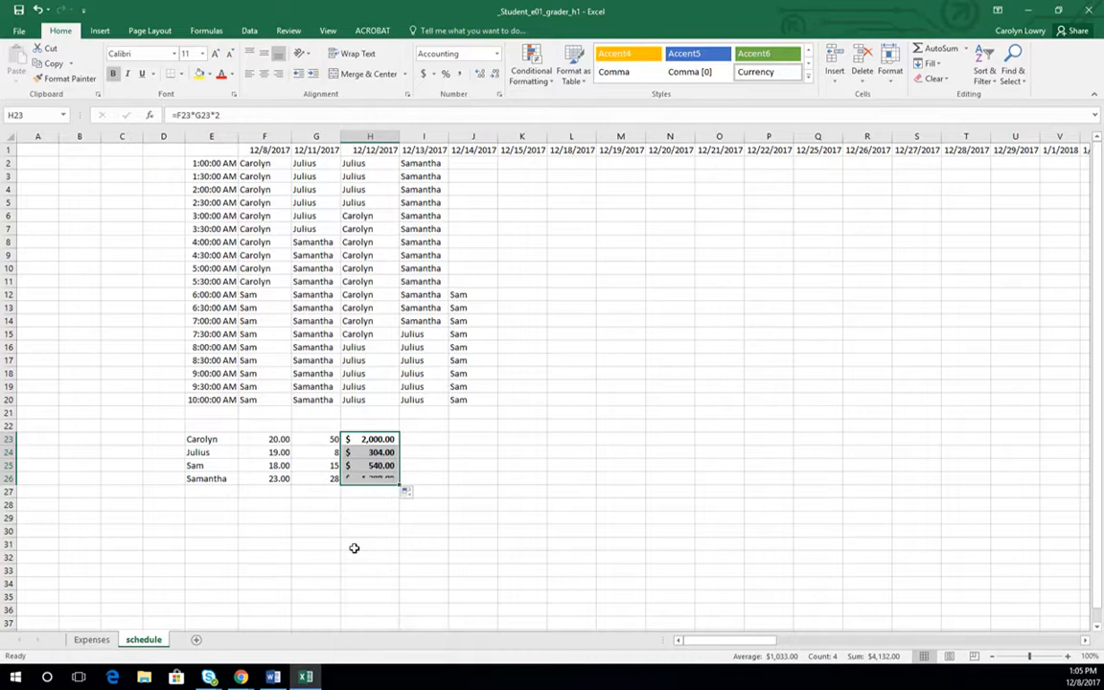
pyautogui.click(356, 544)
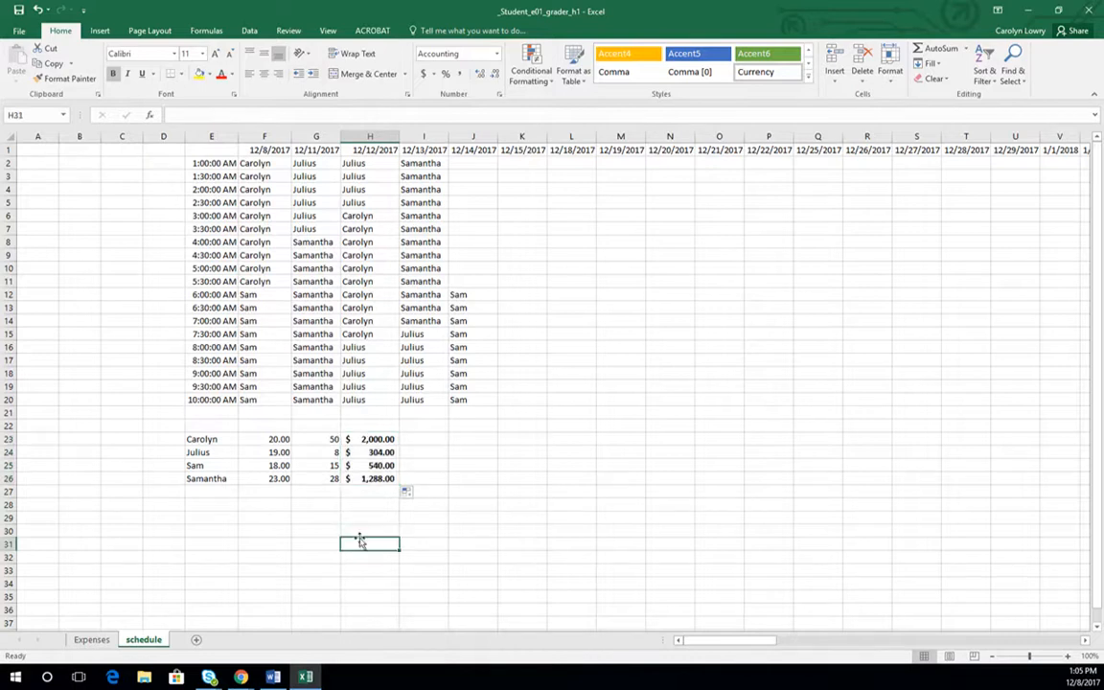
# - Fill the H23 formula across into I23 and widen column I to fit the amount
pyautogui.click(421, 439)
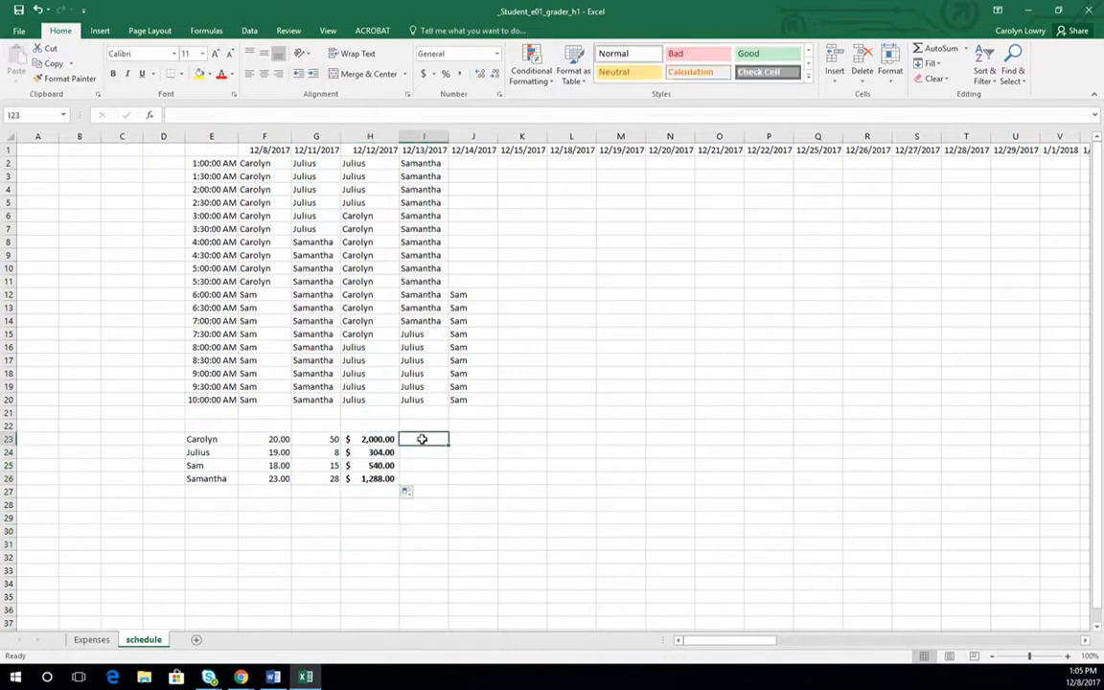
pyautogui.click(372, 439)
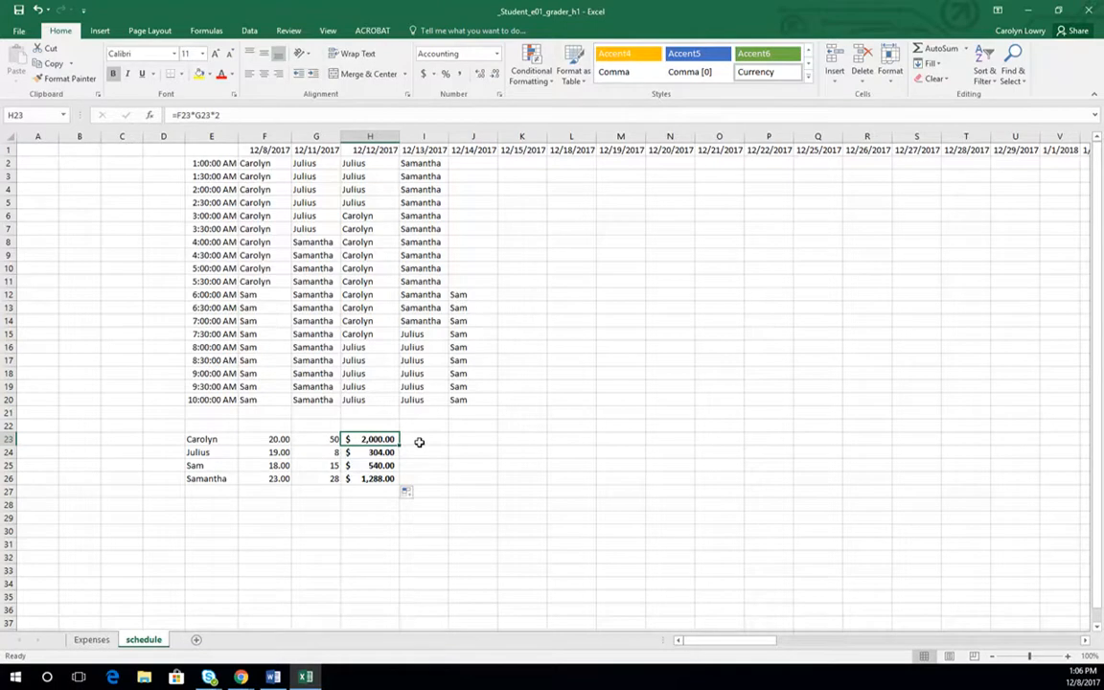
pyautogui.moveTo(400, 444); pyautogui.dragTo(436, 442)
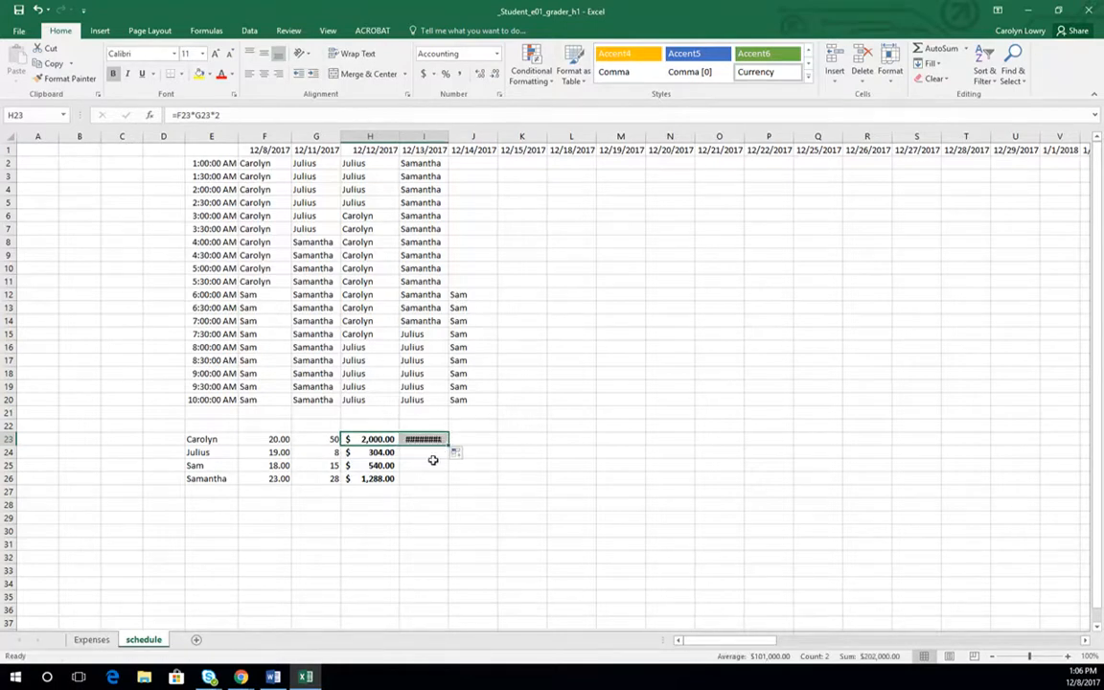
pyautogui.moveTo(447, 136); pyautogui.dragTo(457, 136)
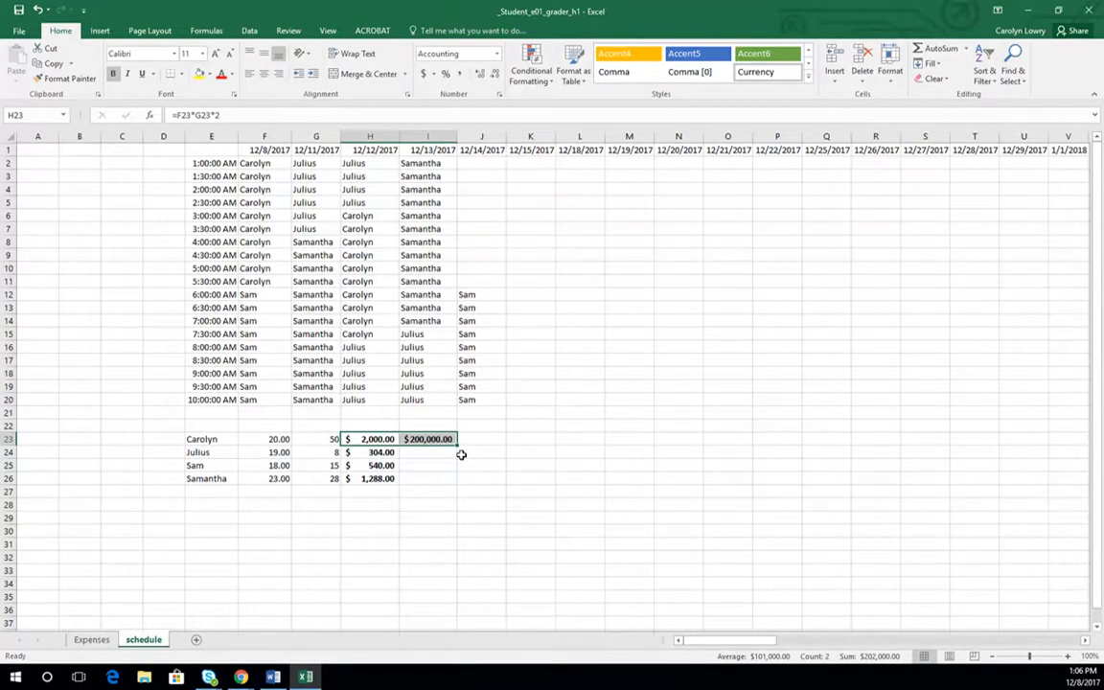
# - Inspect the relative references in the I23 formula, and clear I23
pyautogui.click(422, 439)
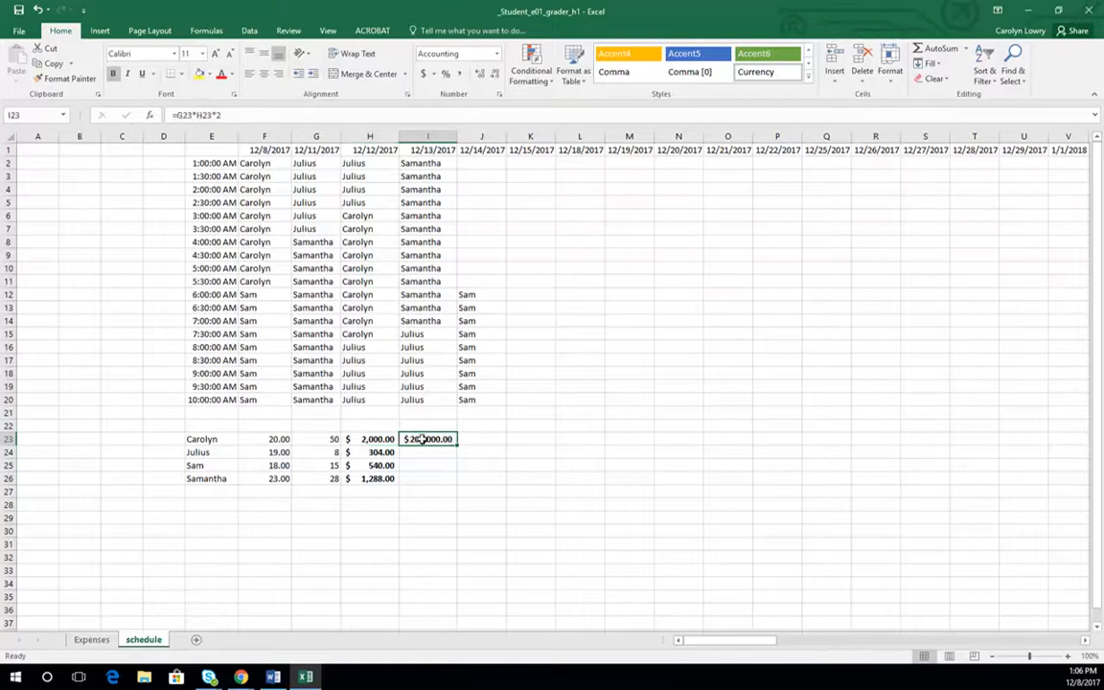
pyautogui.click(260, 112)
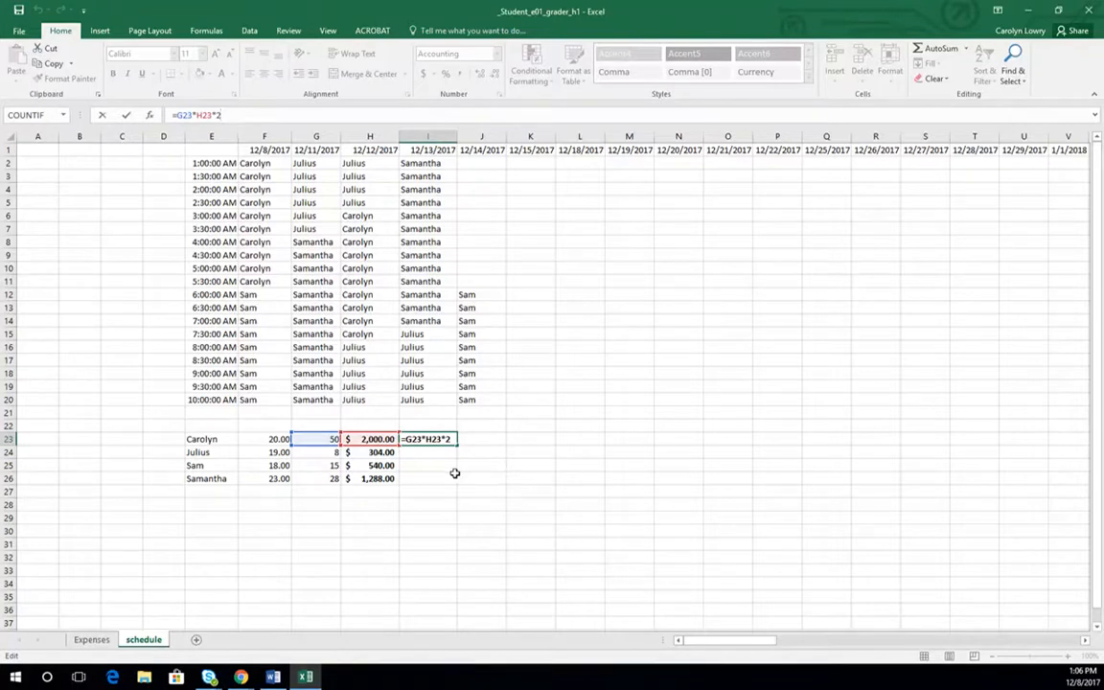
pyautogui.press('Return')
pyautogui.click(434, 438)
pyautogui.press('Delete')
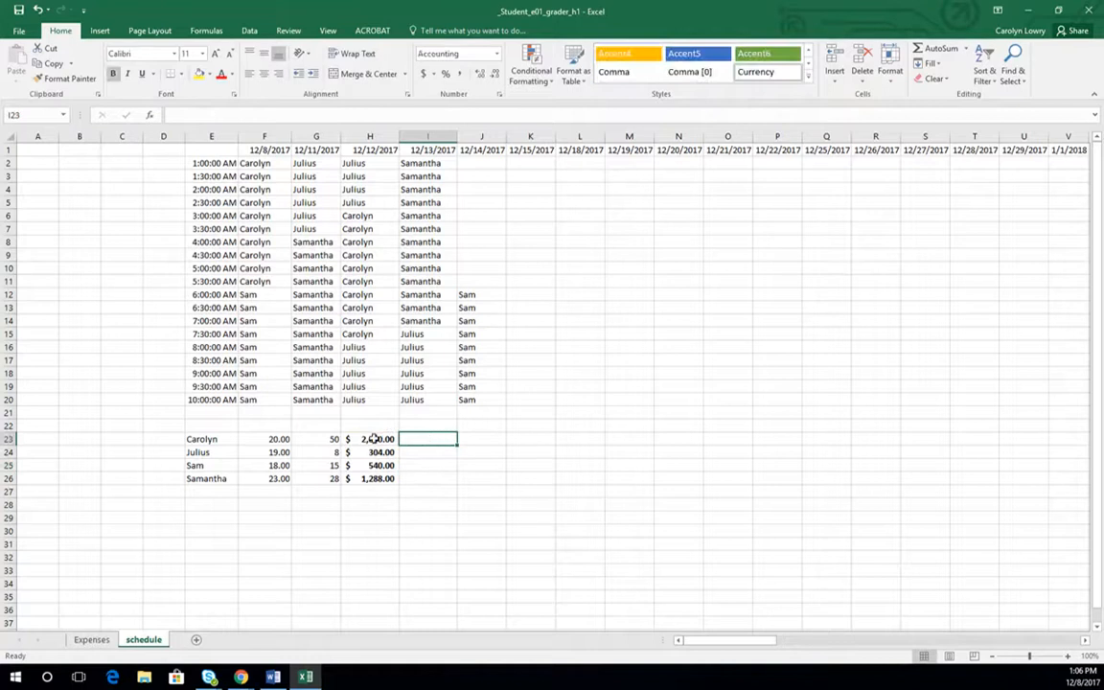
# - Make the references in H23 absolute so it reads =$F$23*$G$23*2, fill it down through H26, and check H24
pyautogui.click(374, 439)
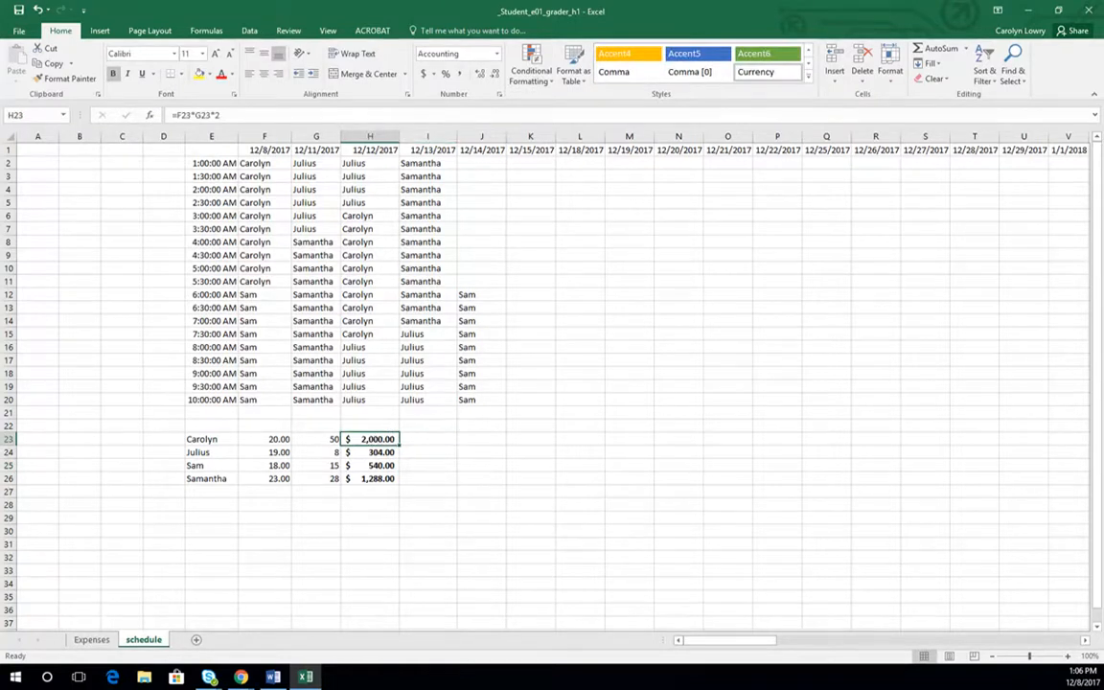
pyautogui.moveTo(177, 115); pyautogui.dragTo(209, 115)
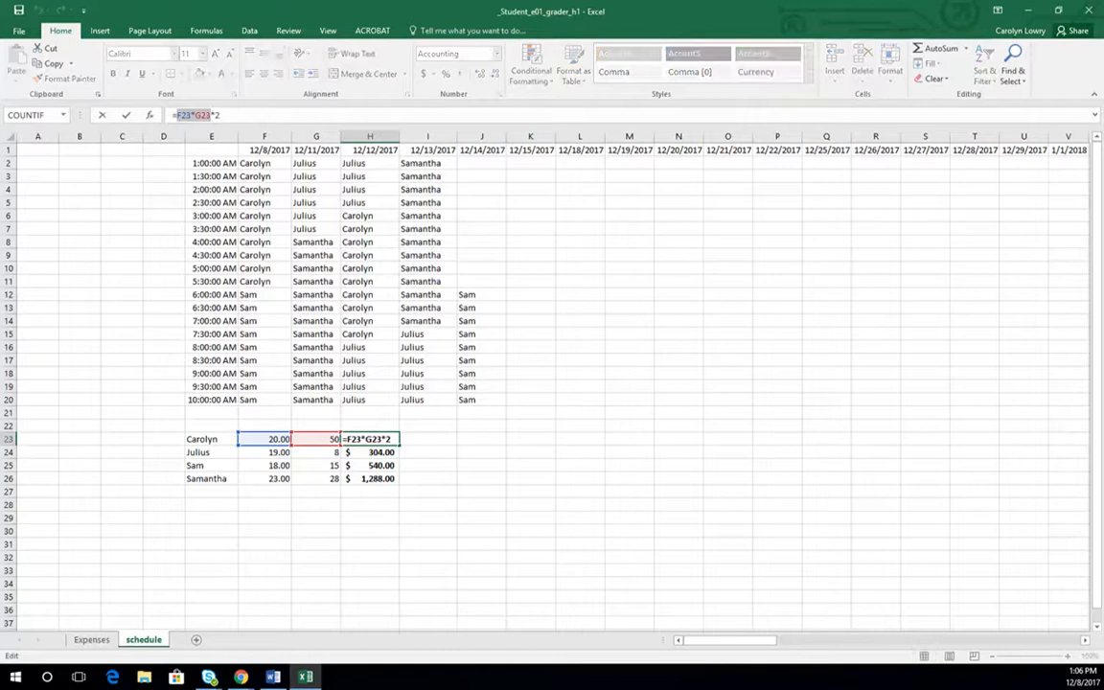
pyautogui.press('F4')
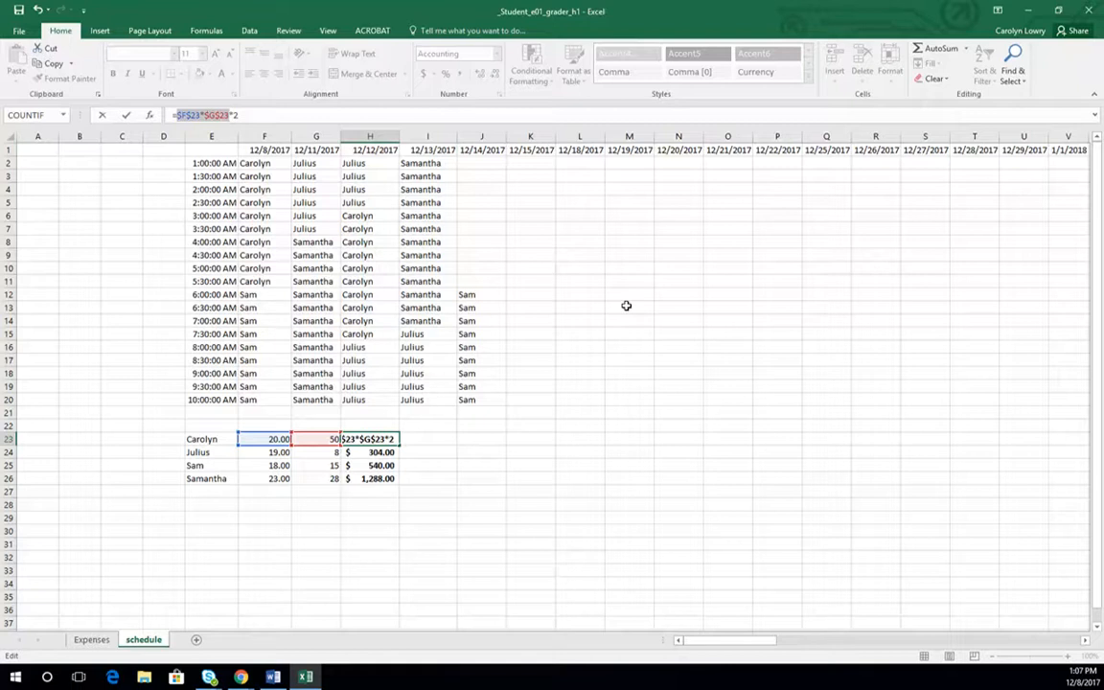
pyautogui.press('Return')
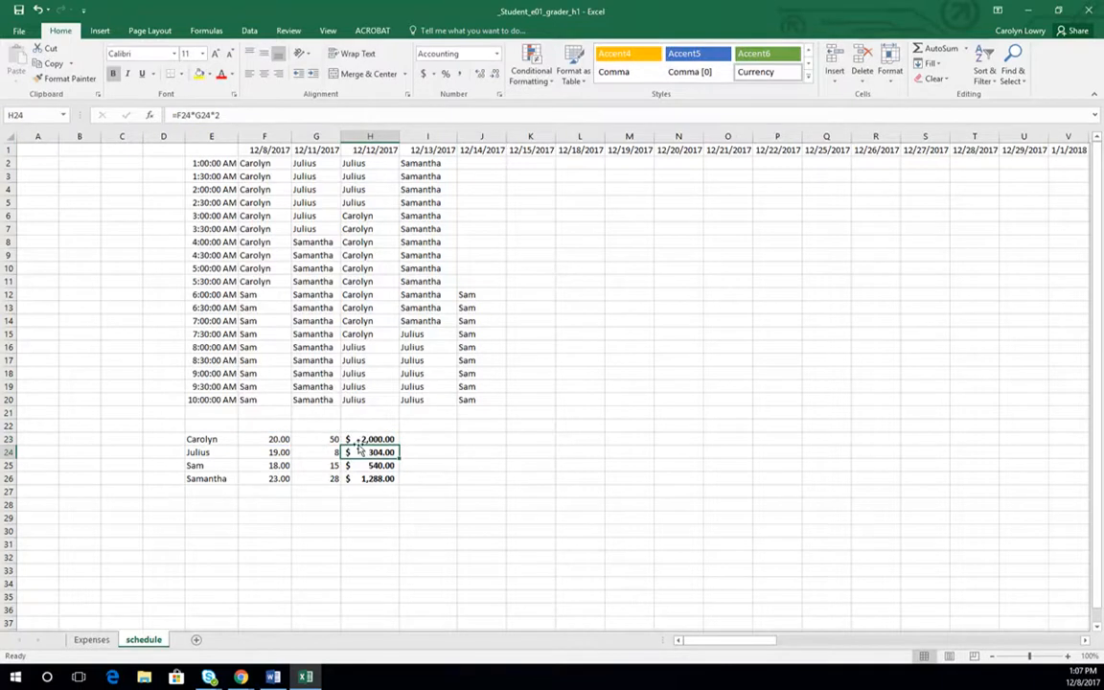
pyautogui.click(365, 441)
pyautogui.moveTo(398, 445); pyautogui.dragTo(400, 482)
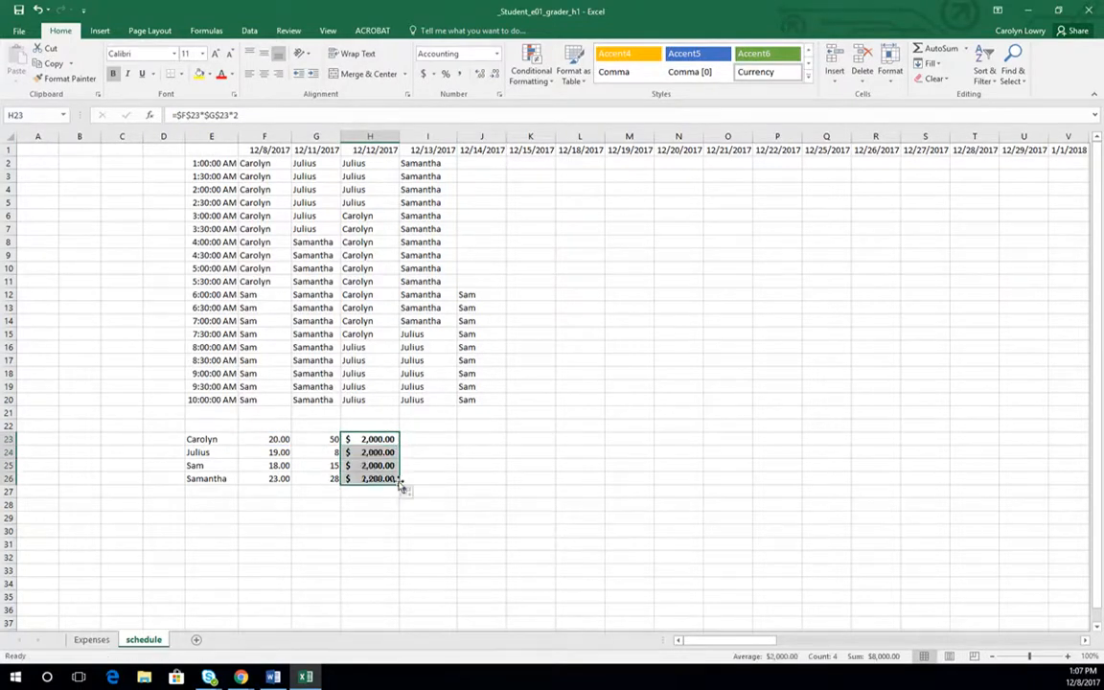
pyautogui.click(378, 453)
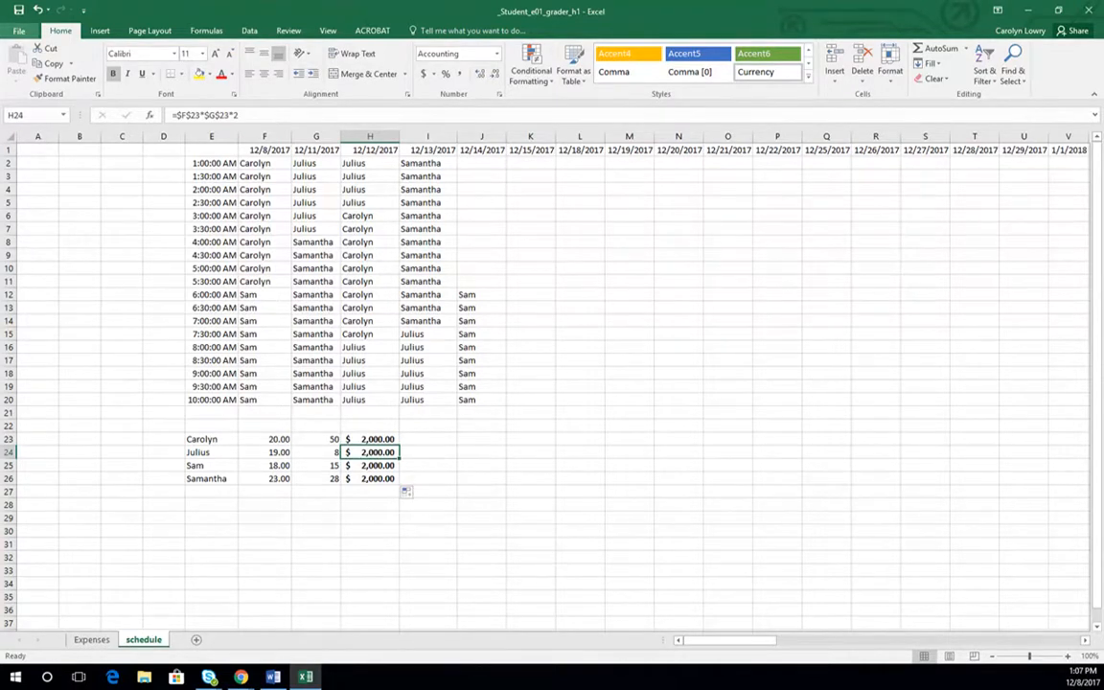
# - Review the program's formula calculation and error-checking options, and close the options dialog
pyautogui.click(19, 31)
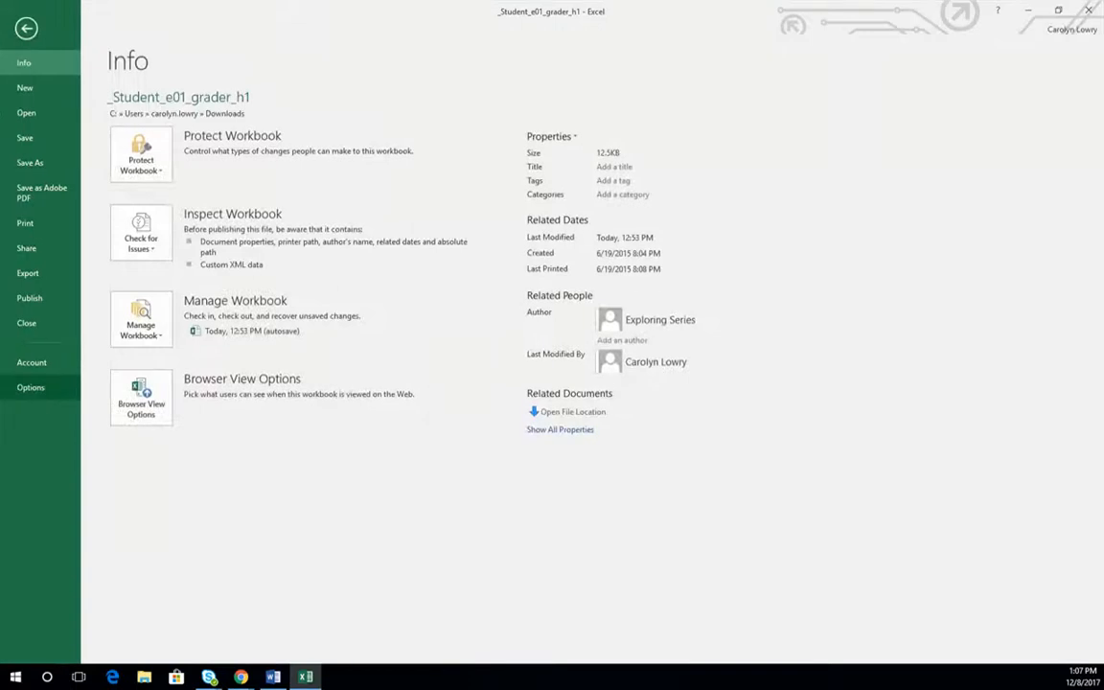
pyautogui.click(31, 387)
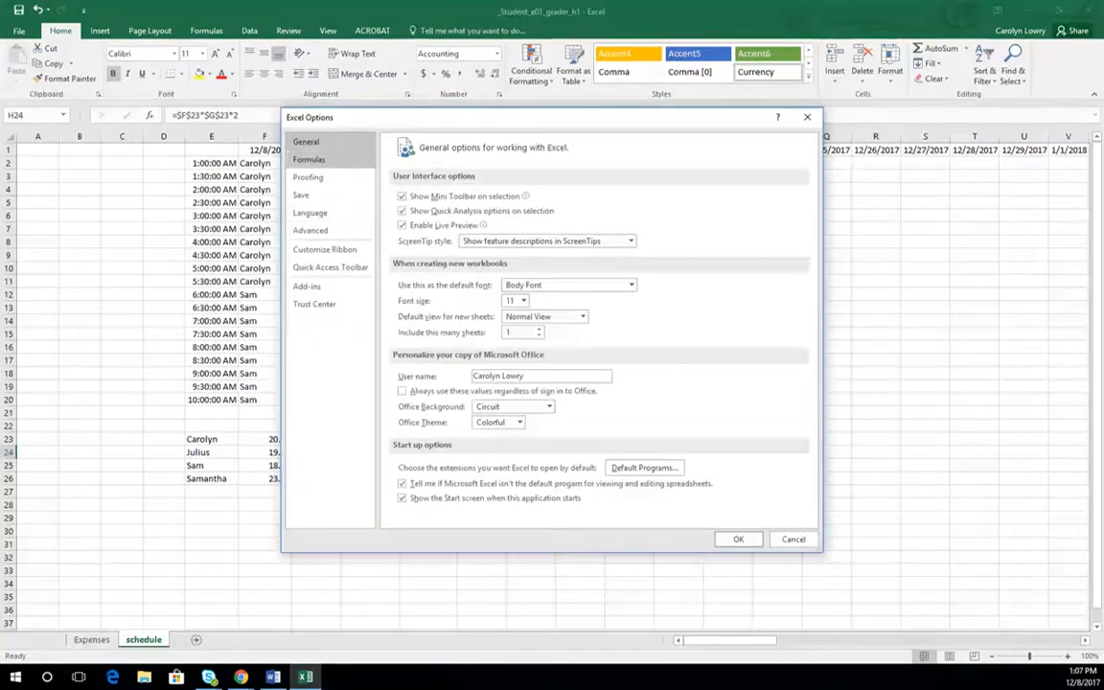
pyautogui.click(309, 159)
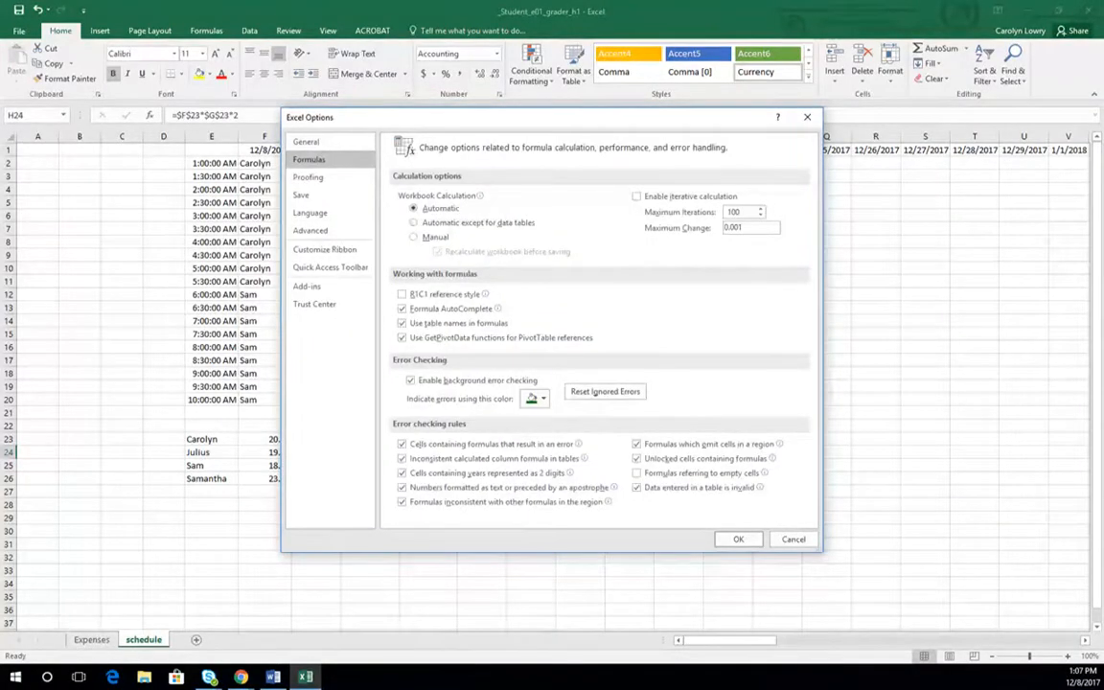
pyautogui.click(736, 539)
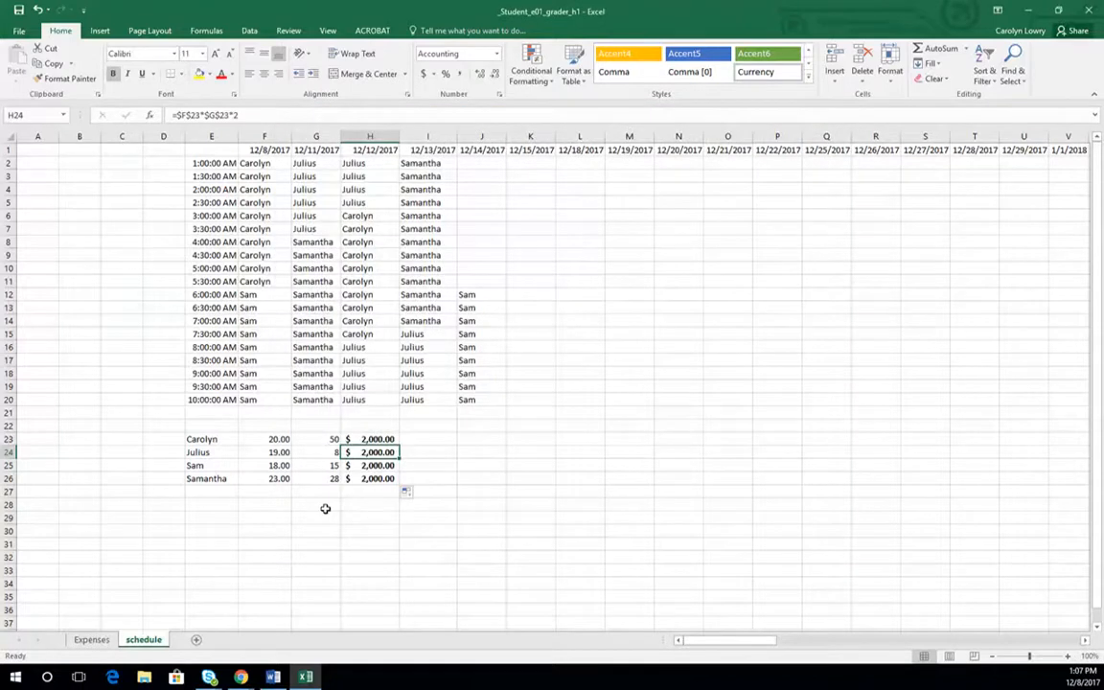
# - Examine the cell references in the H24 and H23 pay formulas and the COUNTIF ranges in F23, F24 and F26
pyautogui.click(267, 114)
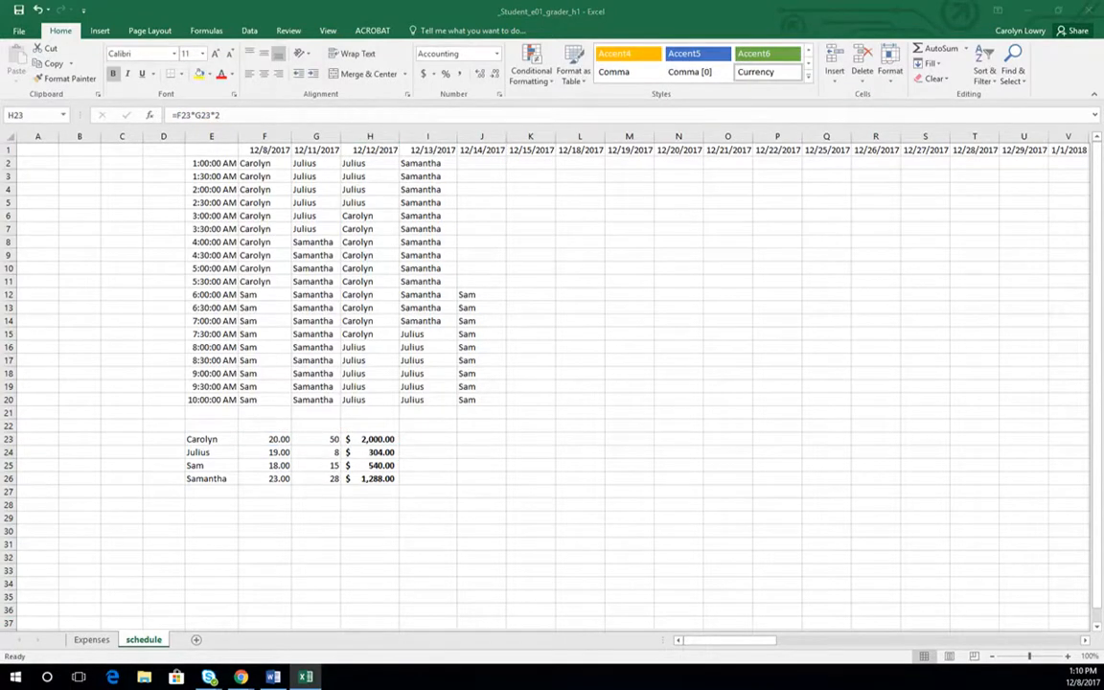
pyautogui.doubleClick(370, 439)
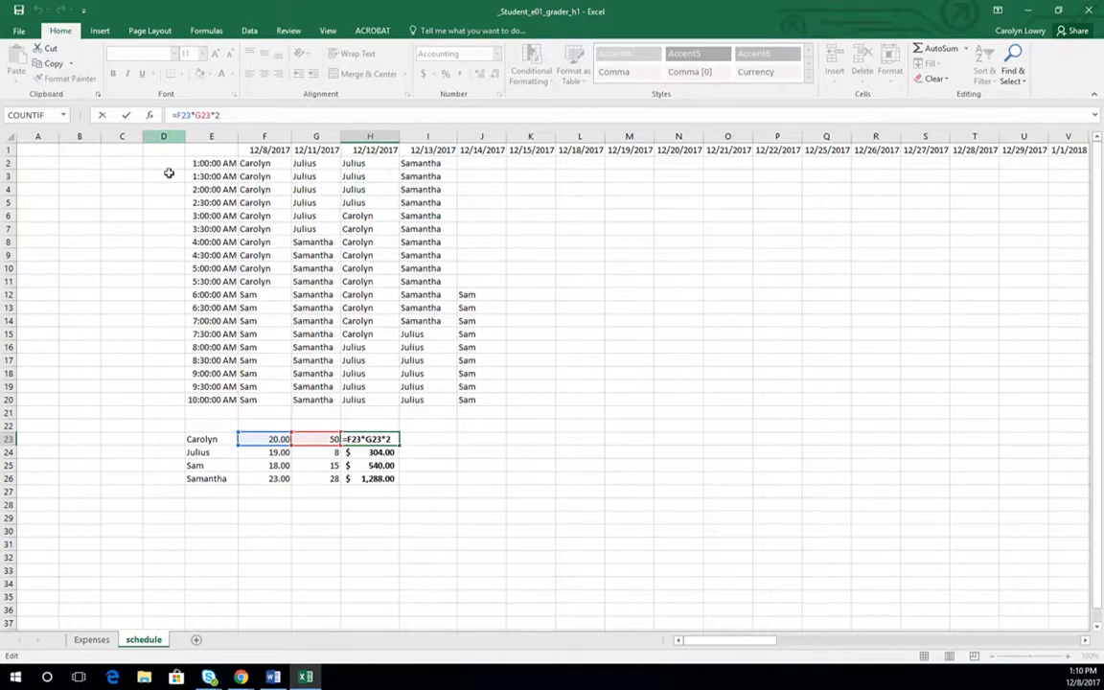
pyautogui.click(251, 454)
pyautogui.click(276, 440)
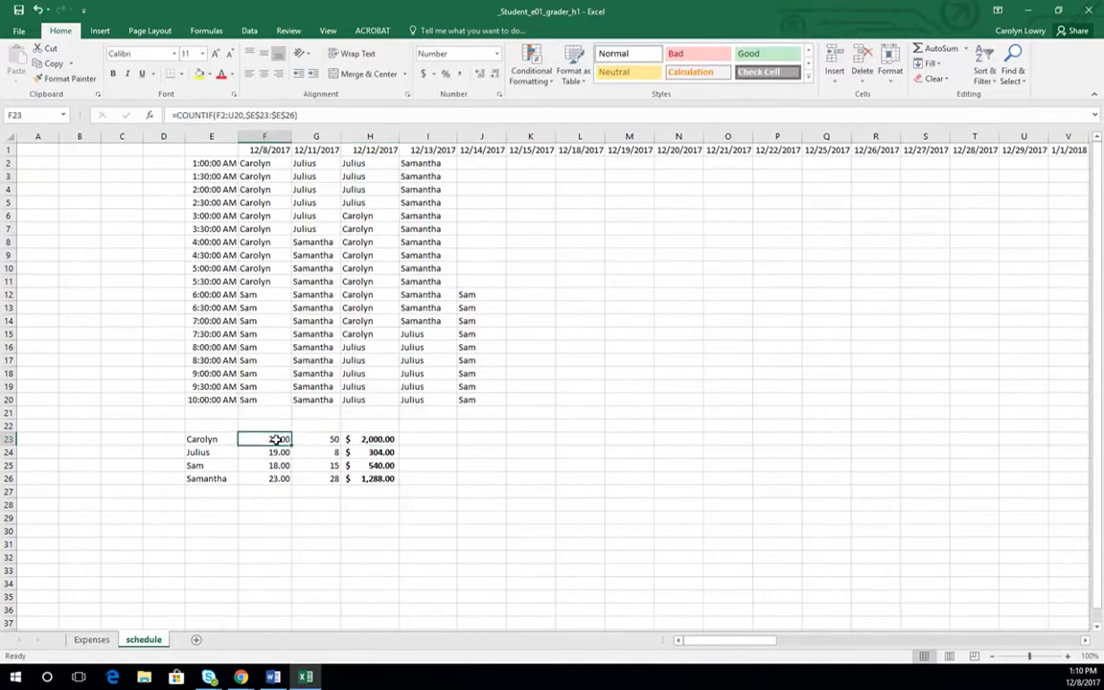
pyautogui.click(307, 115)
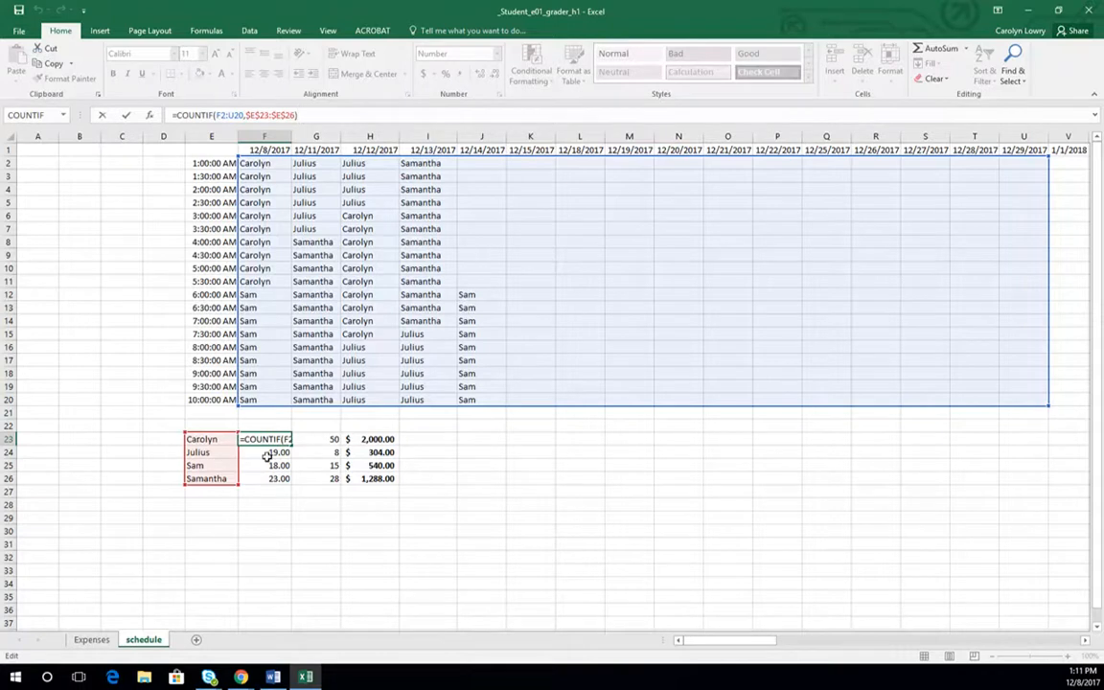
pyautogui.press('Return')
pyautogui.click(300, 115)
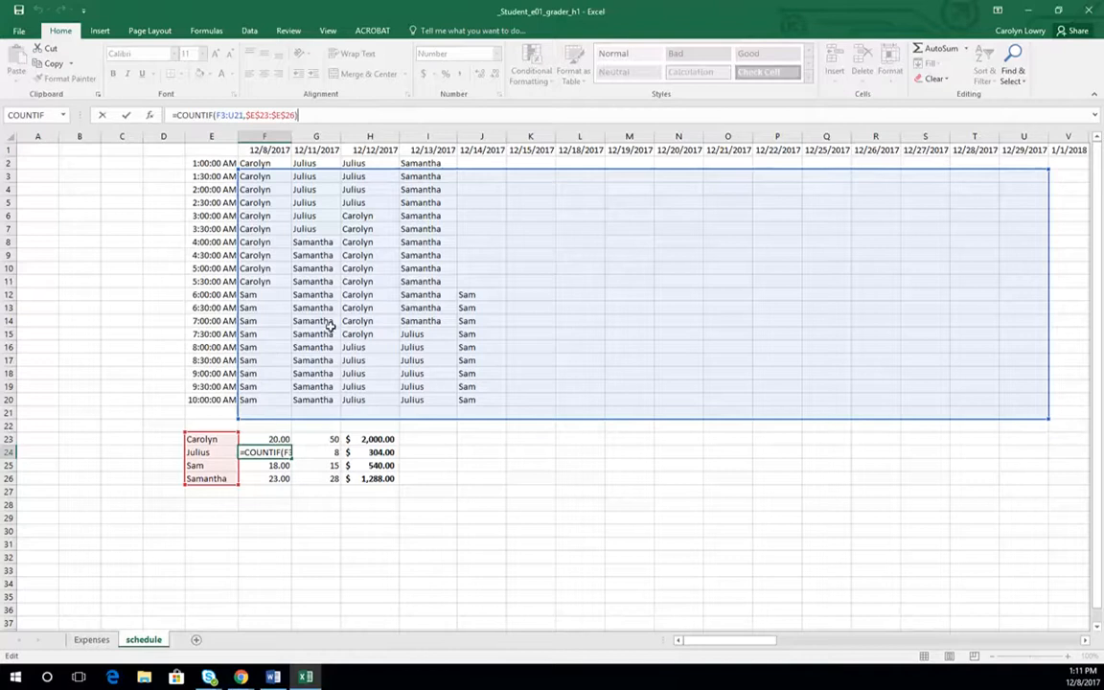
pyautogui.click(277, 479)
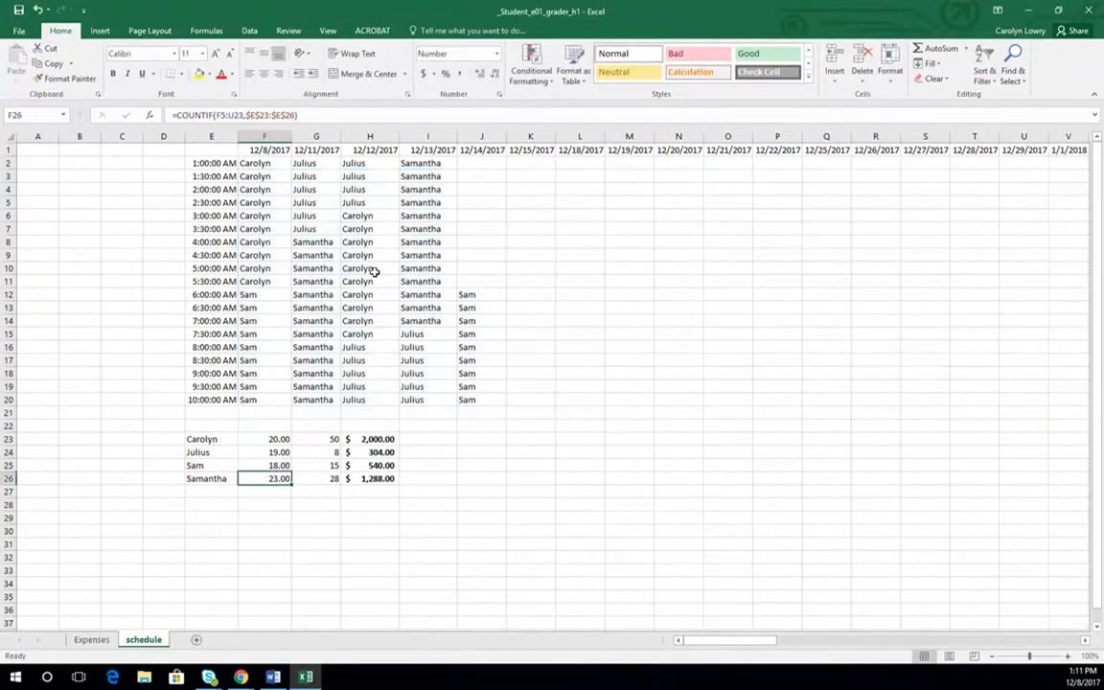
pyautogui.click(329, 117)
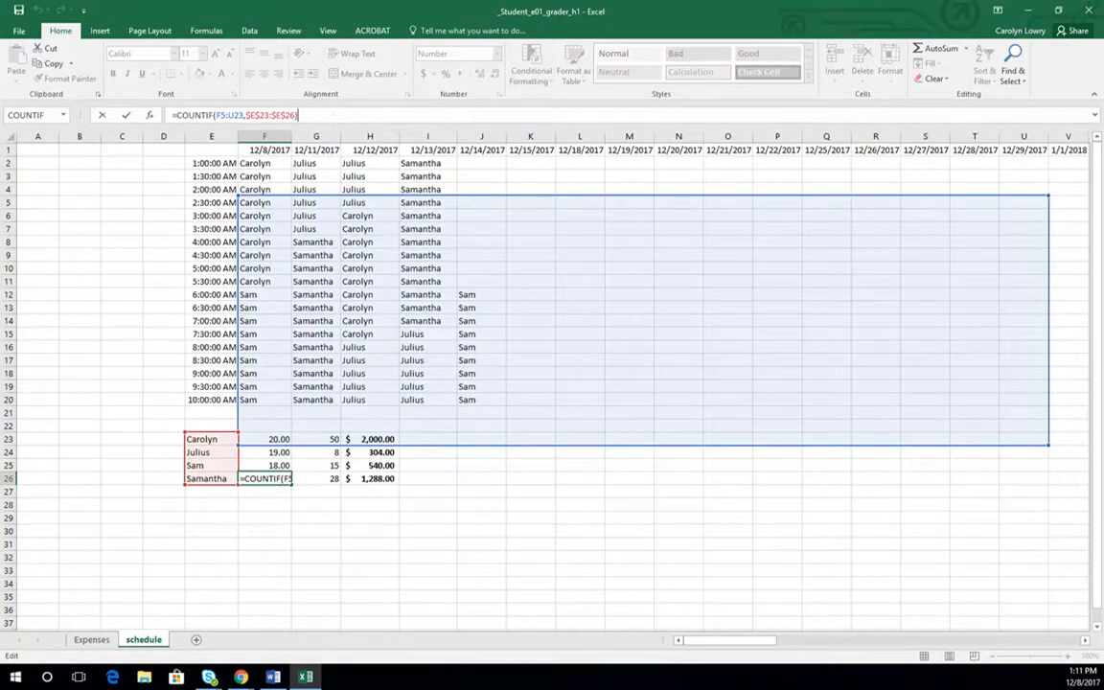
# - Make the COUNTIF range in F23 absolute as $F$2:$U$20 and fill the formula down through F26
pyautogui.click(267, 439)
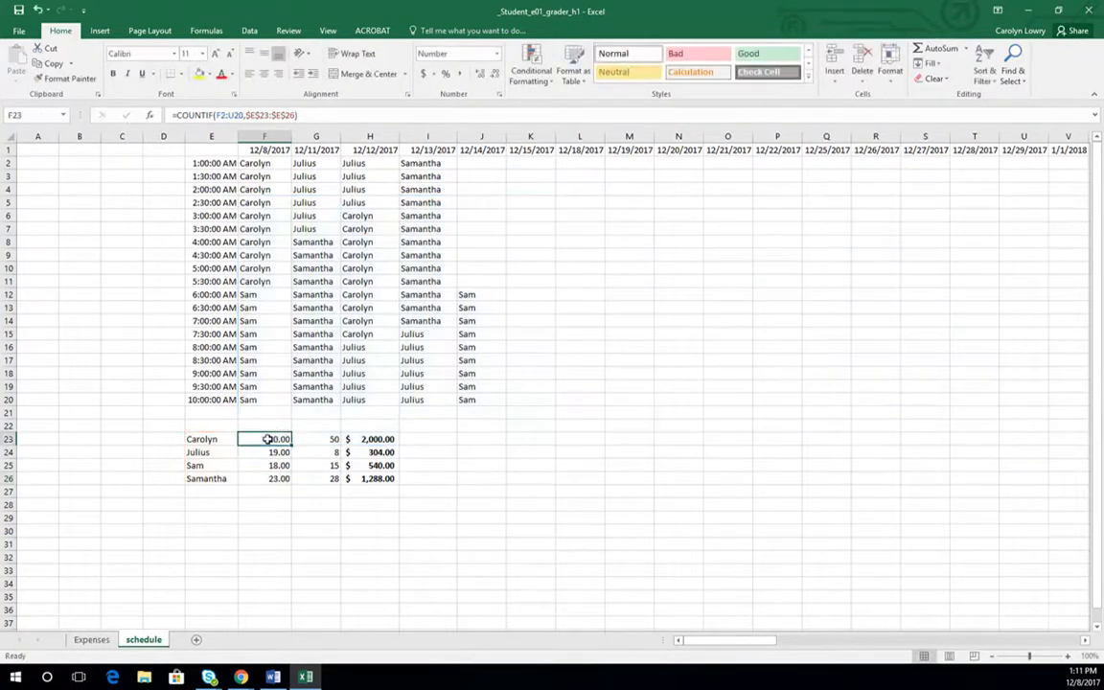
pyautogui.click(310, 115)
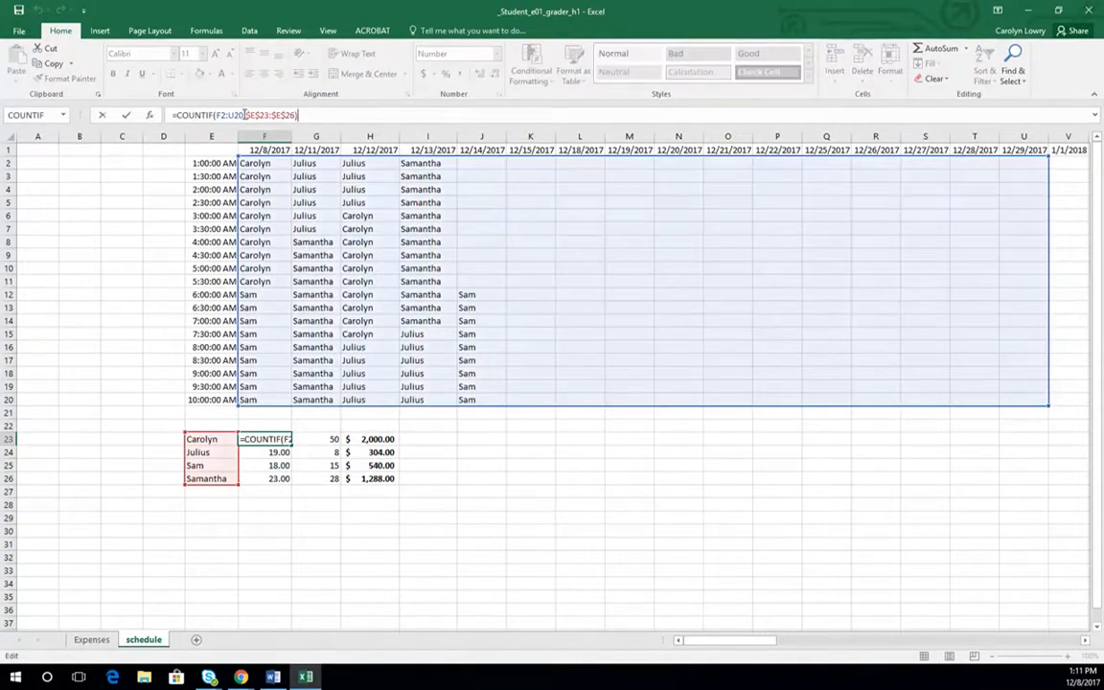
pyautogui.moveTo(245, 115); pyautogui.dragTo(214, 115)
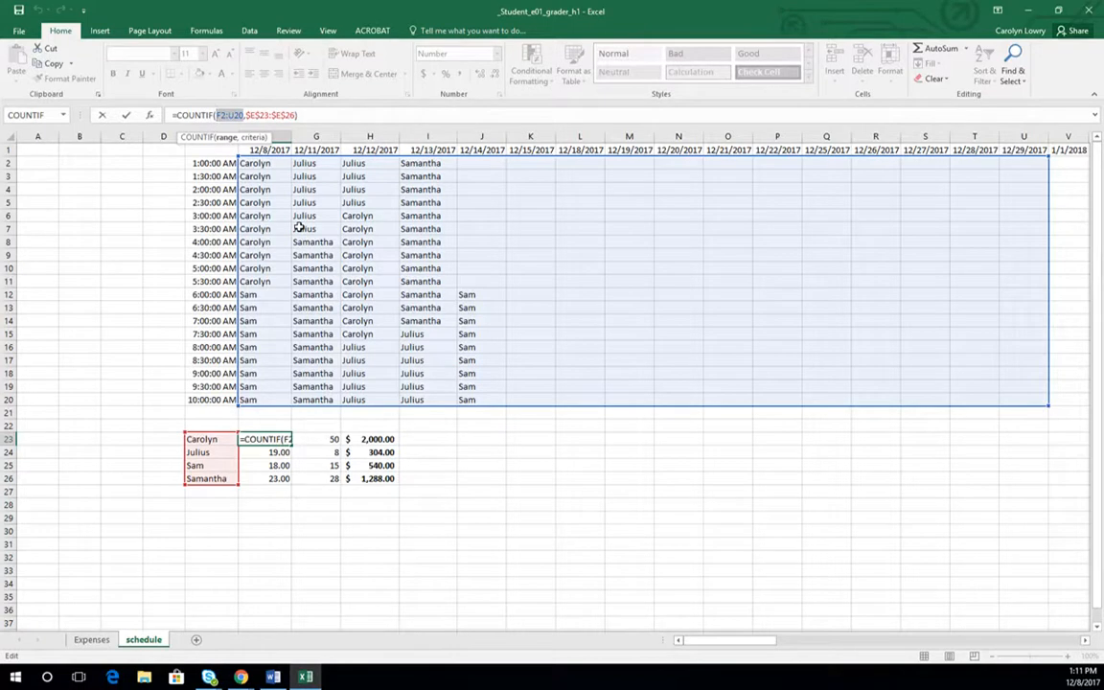
pyautogui.press('F4')
pyautogui.press('Return')
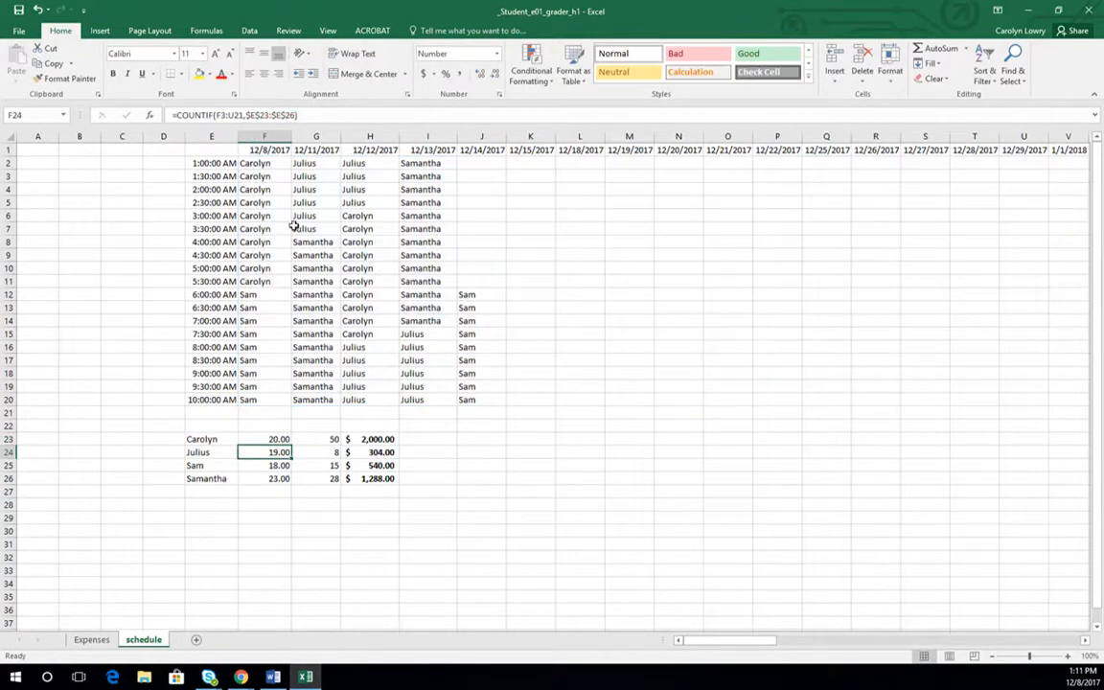
pyautogui.click(284, 439)
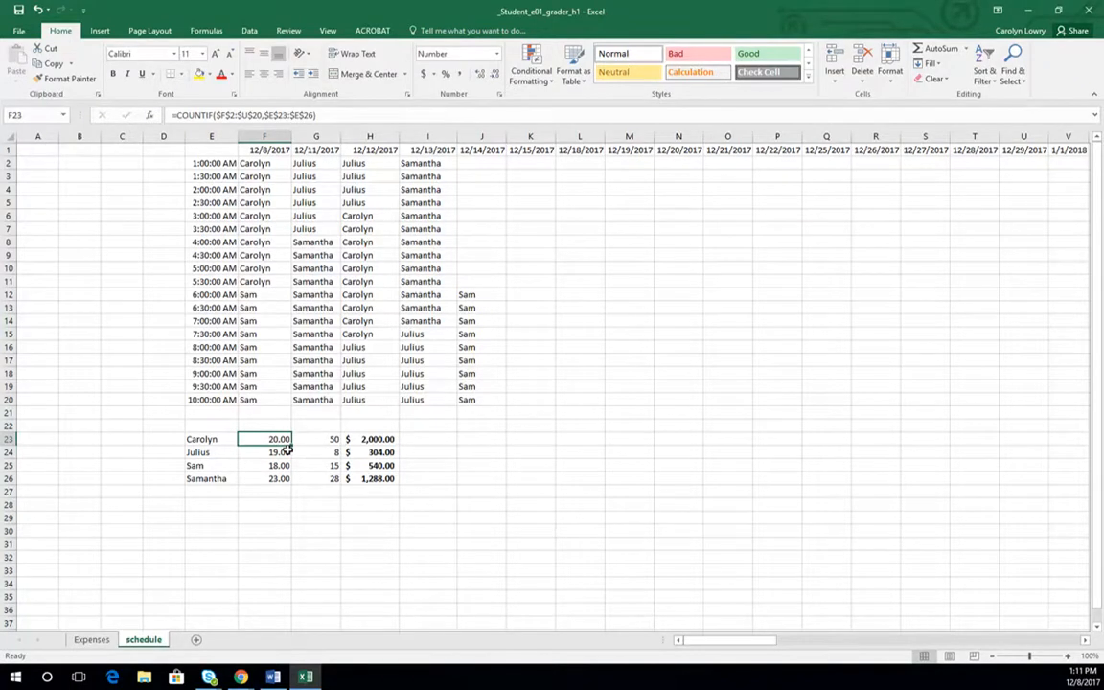
pyautogui.moveTo(290, 446); pyautogui.dragTo(287, 484)
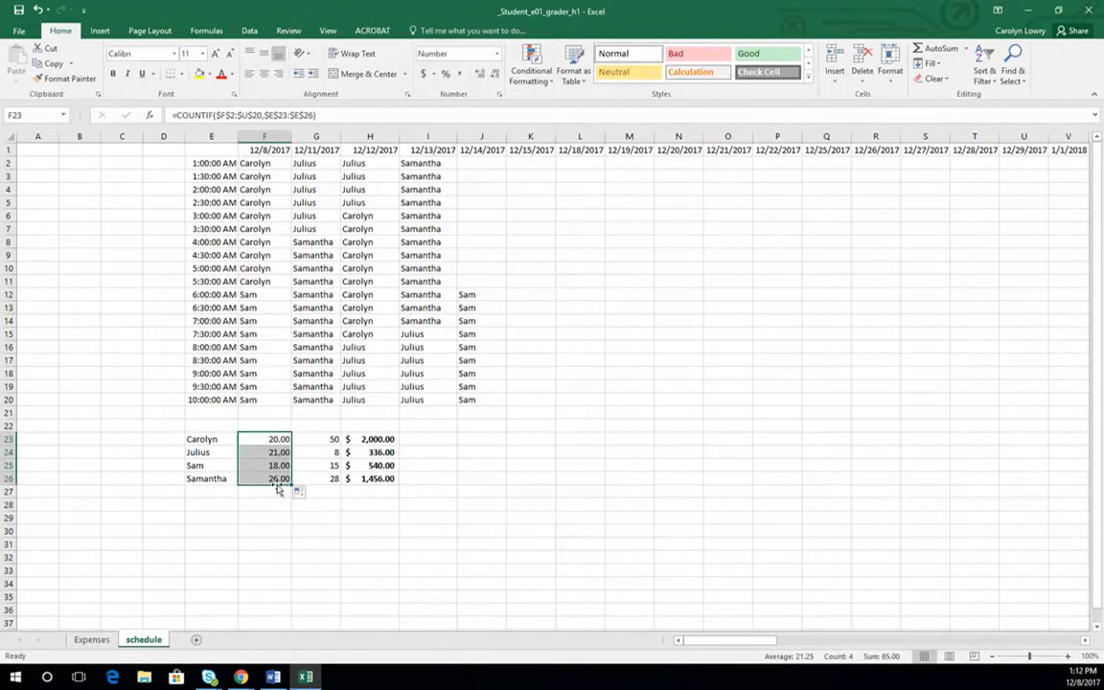
# - Examine which cells the pay formulas in H23 and H26 reference
pyautogui.click(376, 439)
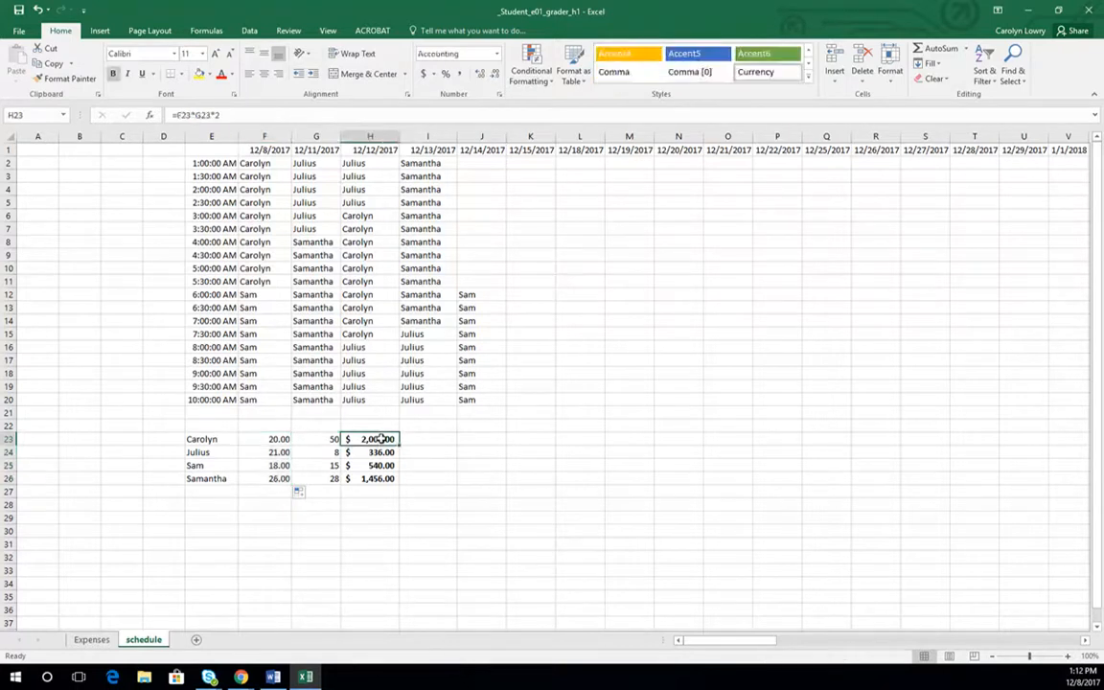
pyautogui.click(270, 114)
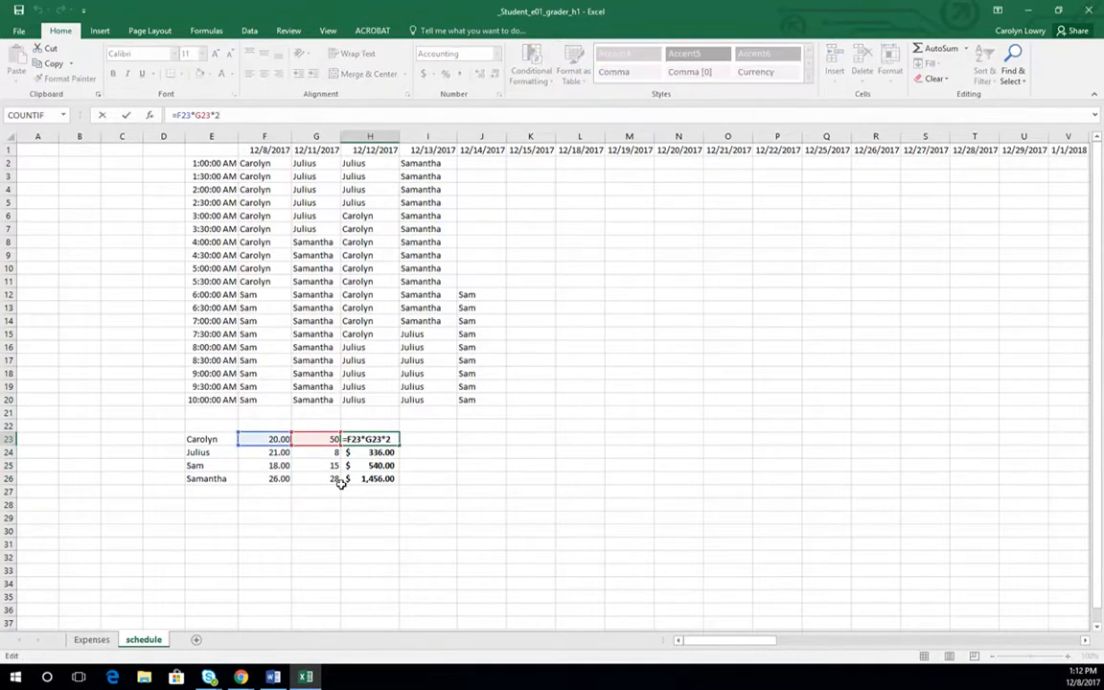
pyautogui.click(381, 484)
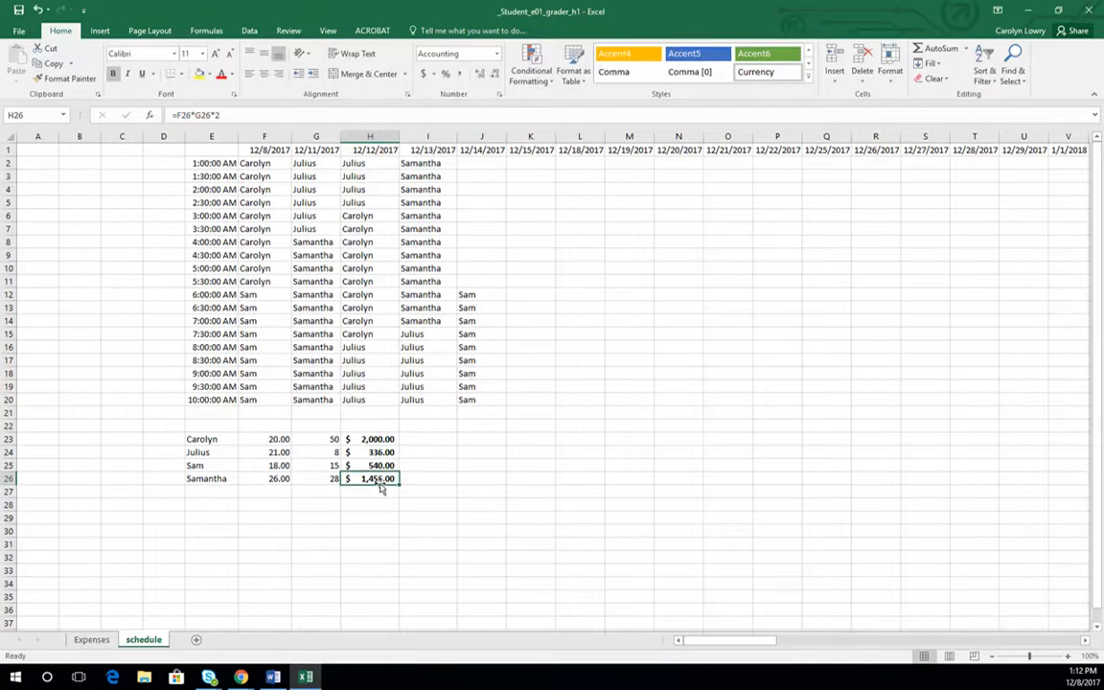
pyautogui.click(232, 114)
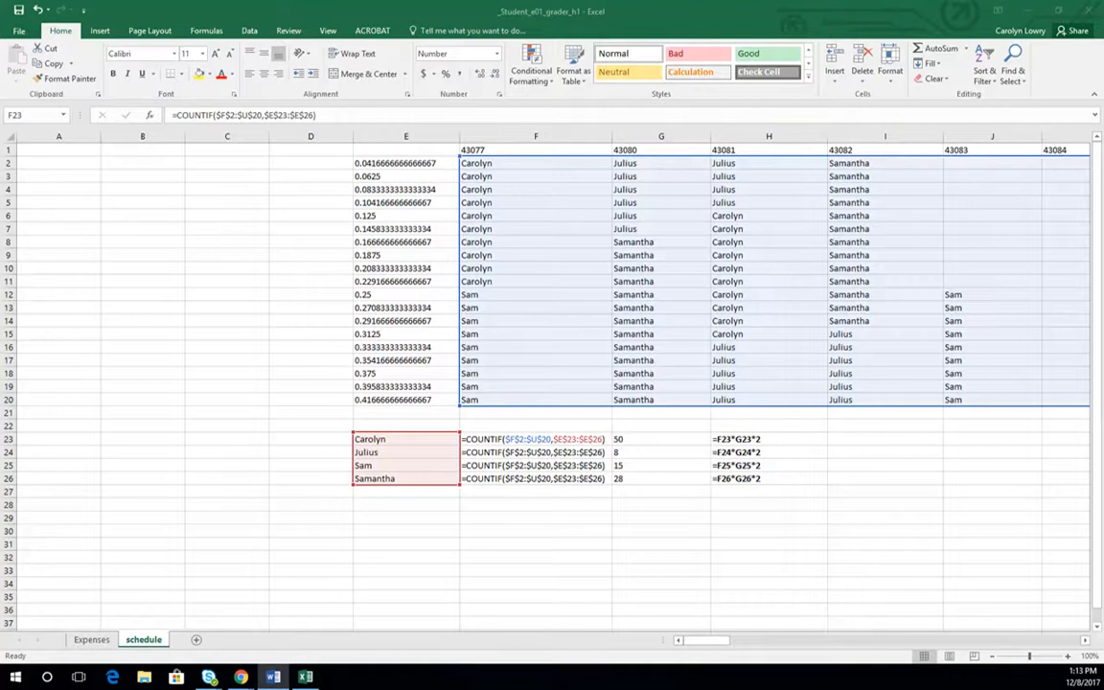
pyautogui.click(205, 378)
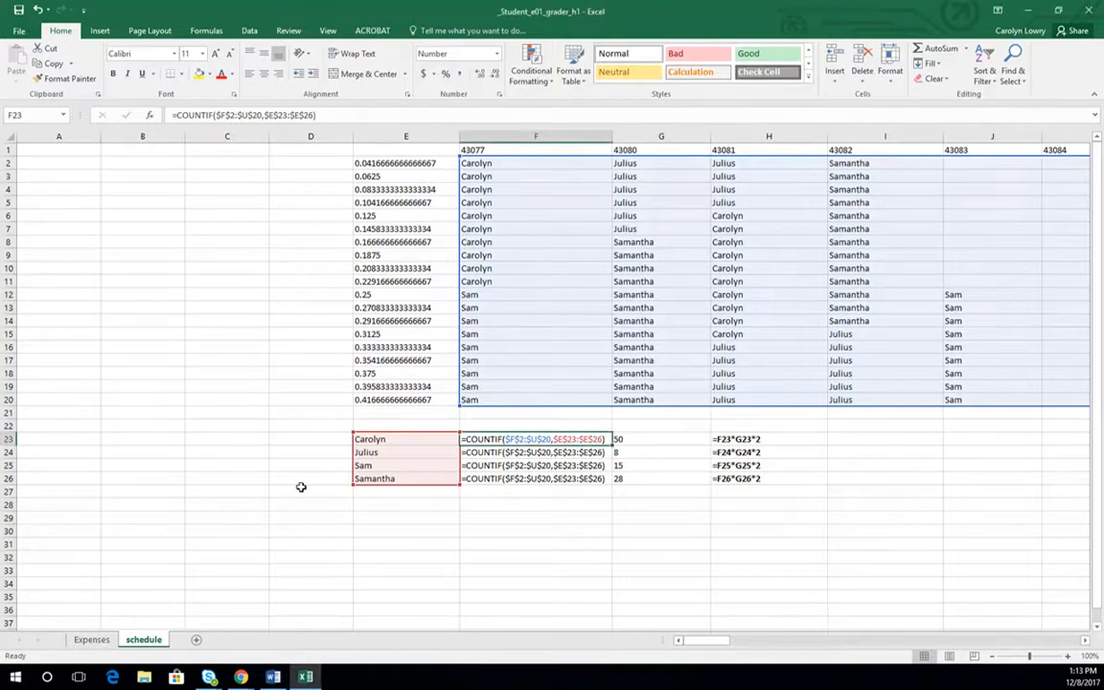
# - Examine which ranges the COUNTIF formula in B51 references and leave the formula unchanged
pyautogui.click(366, 545)
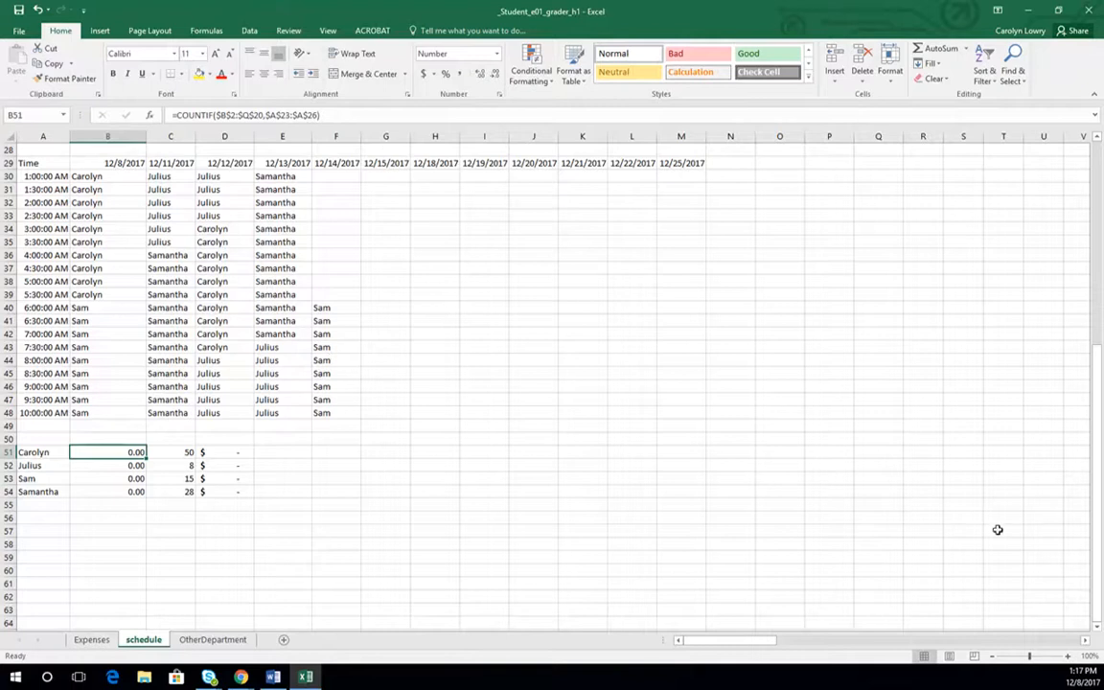
pyautogui.moveTo(1097, 476)
pyautogui.mouseDown()
pyautogui.moveTo(1097, 289)
pyautogui.moveTo(1097, 470)
pyautogui.mouseUp()
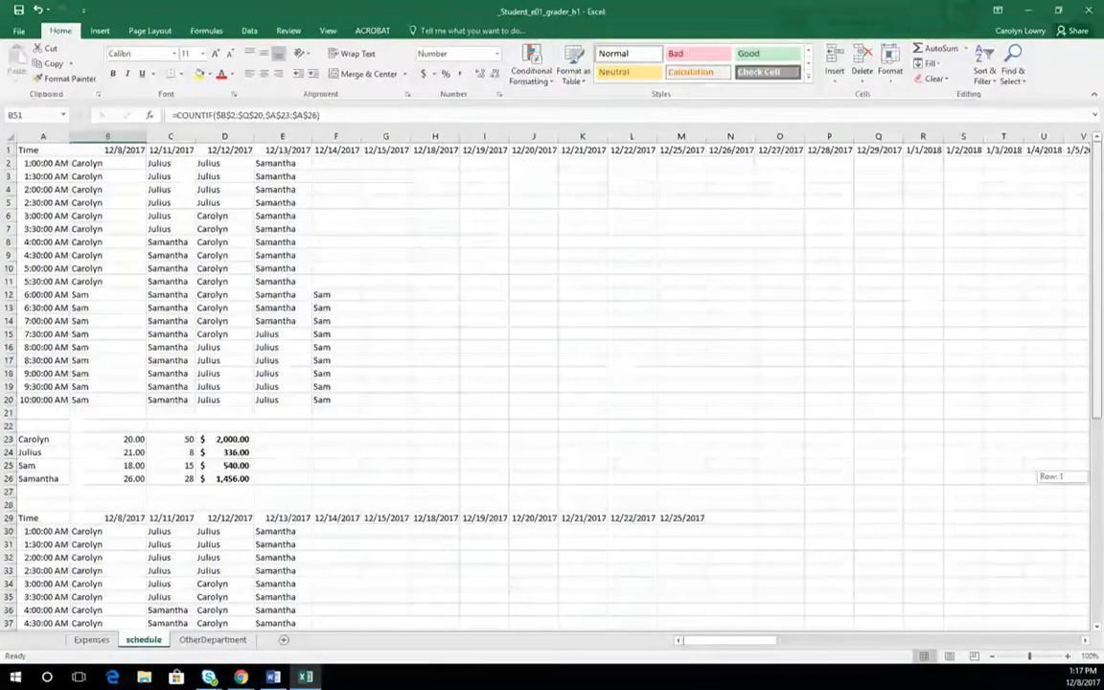
pyautogui.click(316, 115)
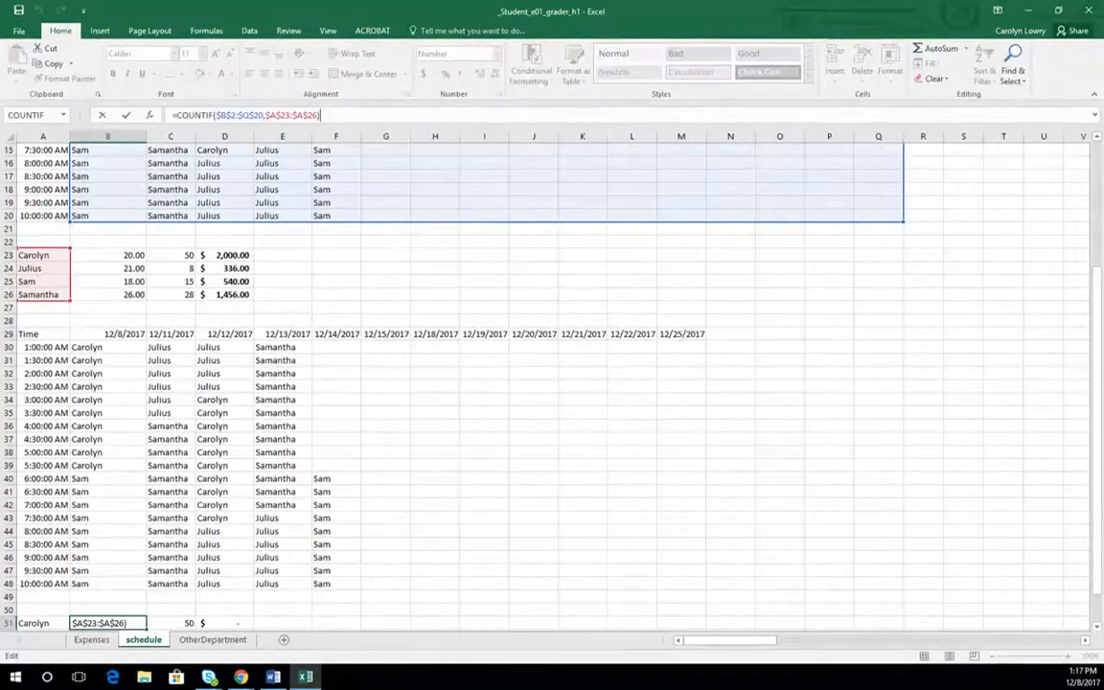
pyautogui.moveTo(1097, 510); pyautogui.dragTo(1097, 536)
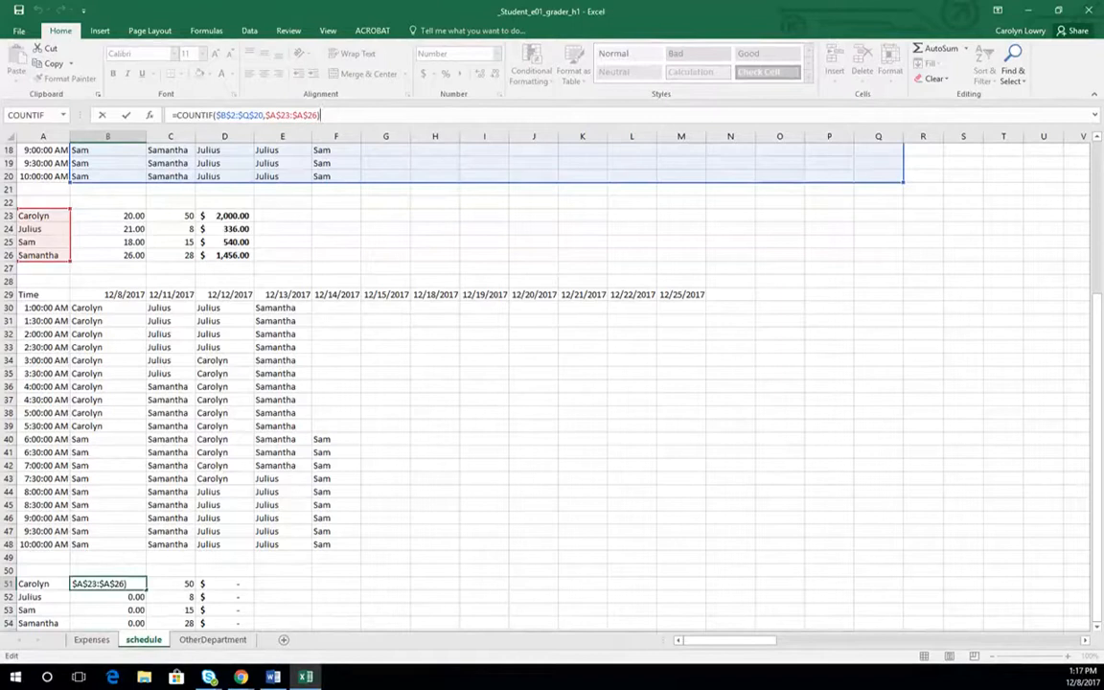
pyautogui.click(110, 623)
pyautogui.click(108, 584)
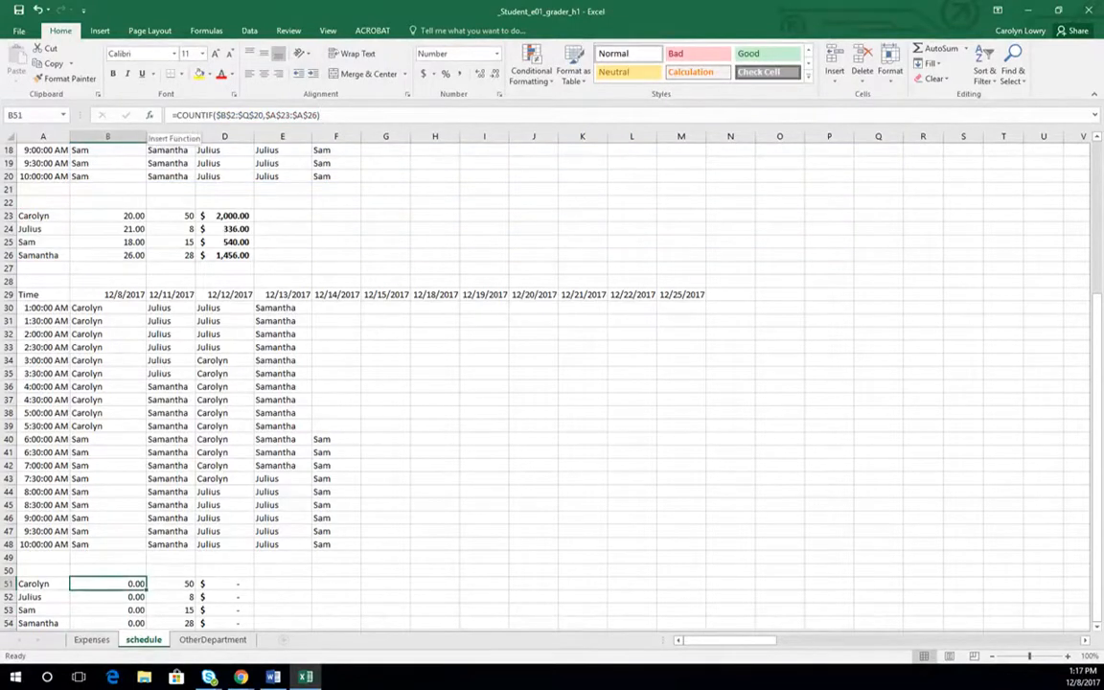
# - Set the range argument of the COUNTIF in B51 to the second schedule block as the absolute reference $B$30:$N$48
pyautogui.click(148, 115)
pyautogui.moveTo(451, 414); pyautogui.dragTo(537, 279)
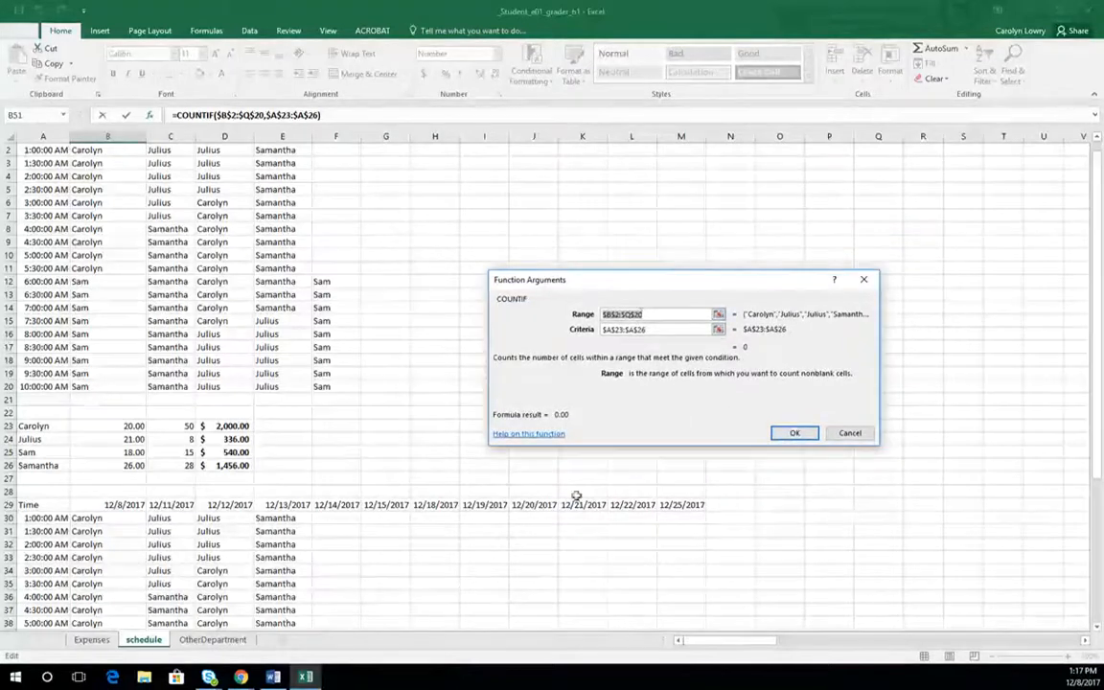
pyautogui.scroll(-4, 496, 527)
pyautogui.scroll(-2, 492, 522)
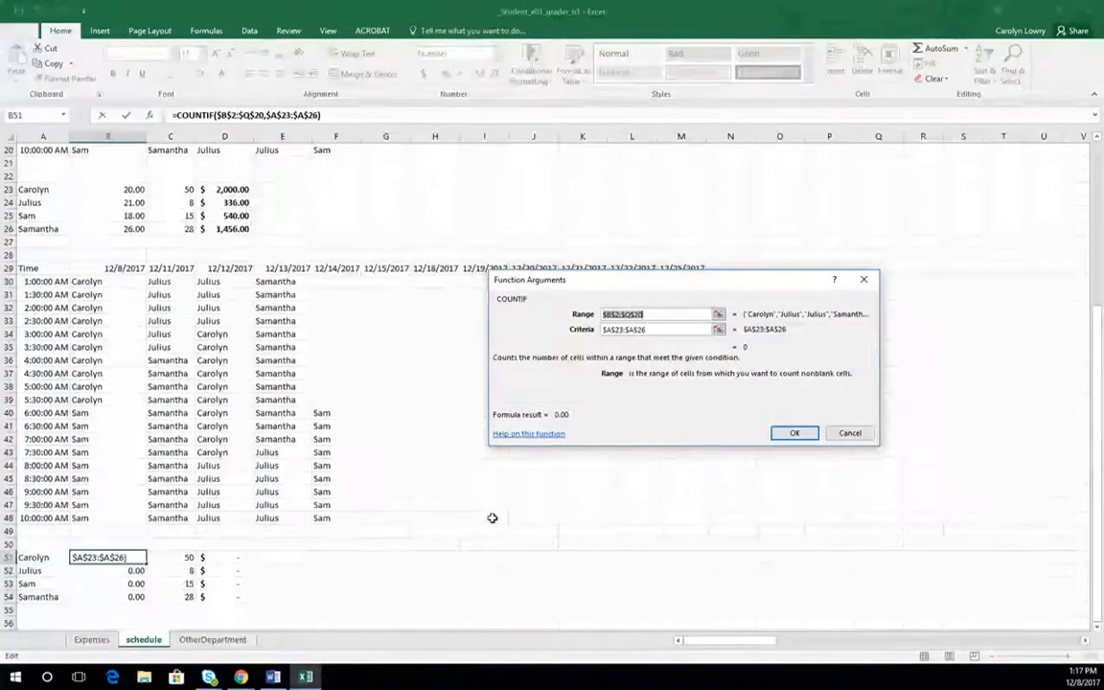
pyautogui.click(93, 281)
pyautogui.moveTo(93, 280); pyautogui.dragTo(716, 519)
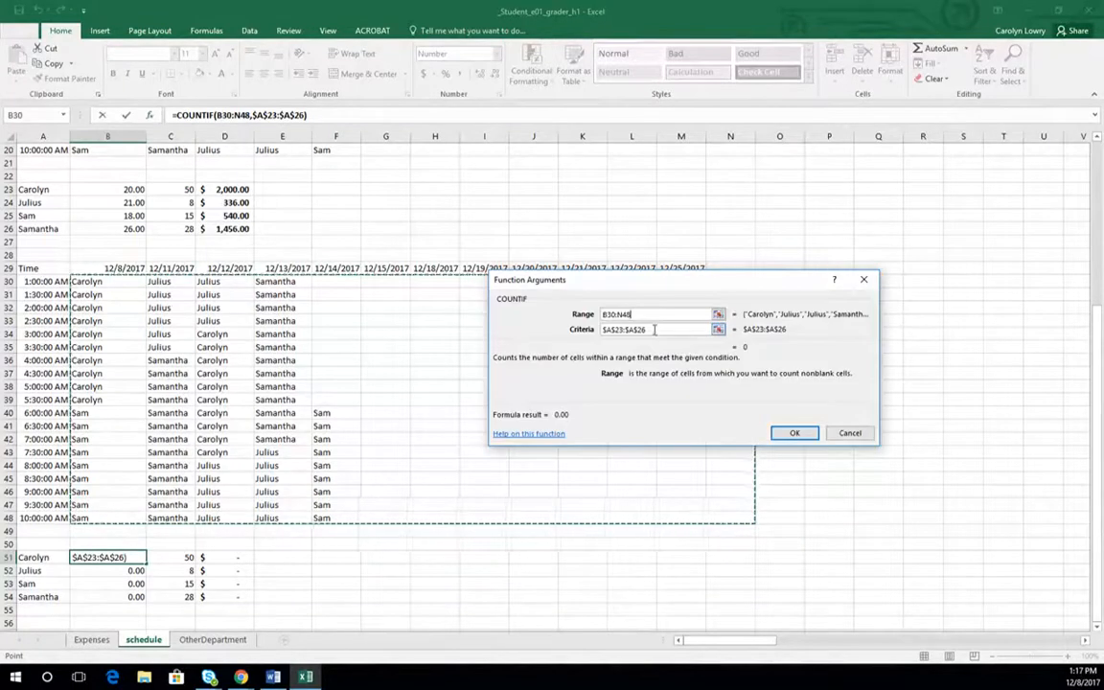
pyautogui.press('F4')
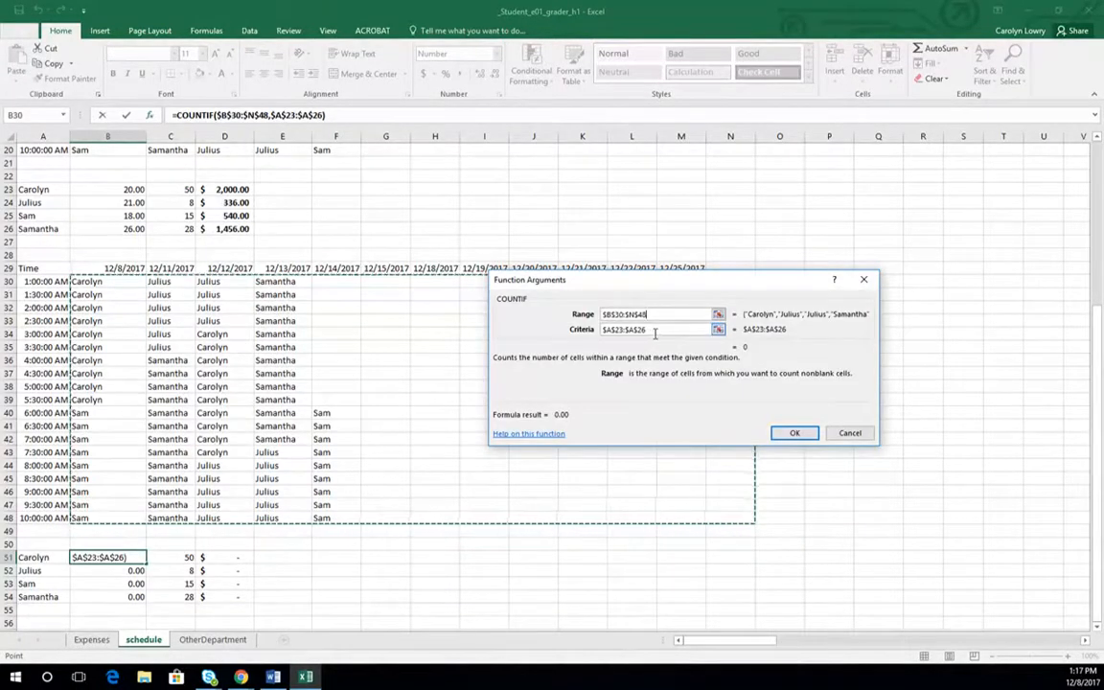
# - Set the criteria of the COUNTIF in B51 to $A$51:$A$54 and fill the formula down through B54
pyautogui.press('Tab')
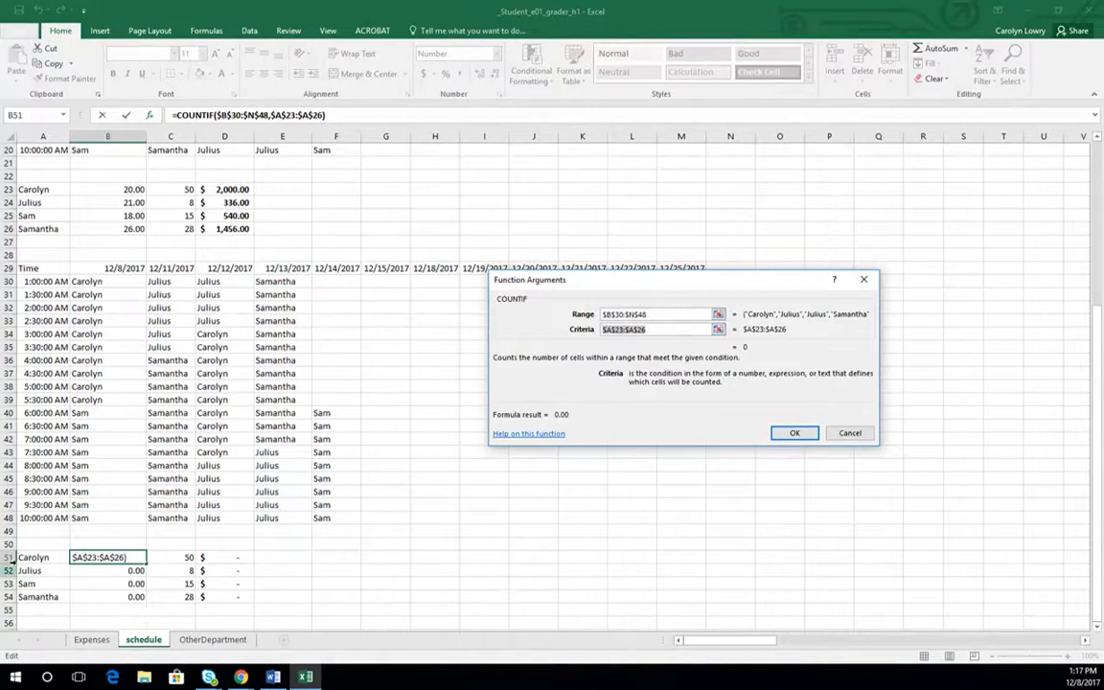
pyautogui.moveTo(34, 556); pyautogui.dragTo(43, 596)
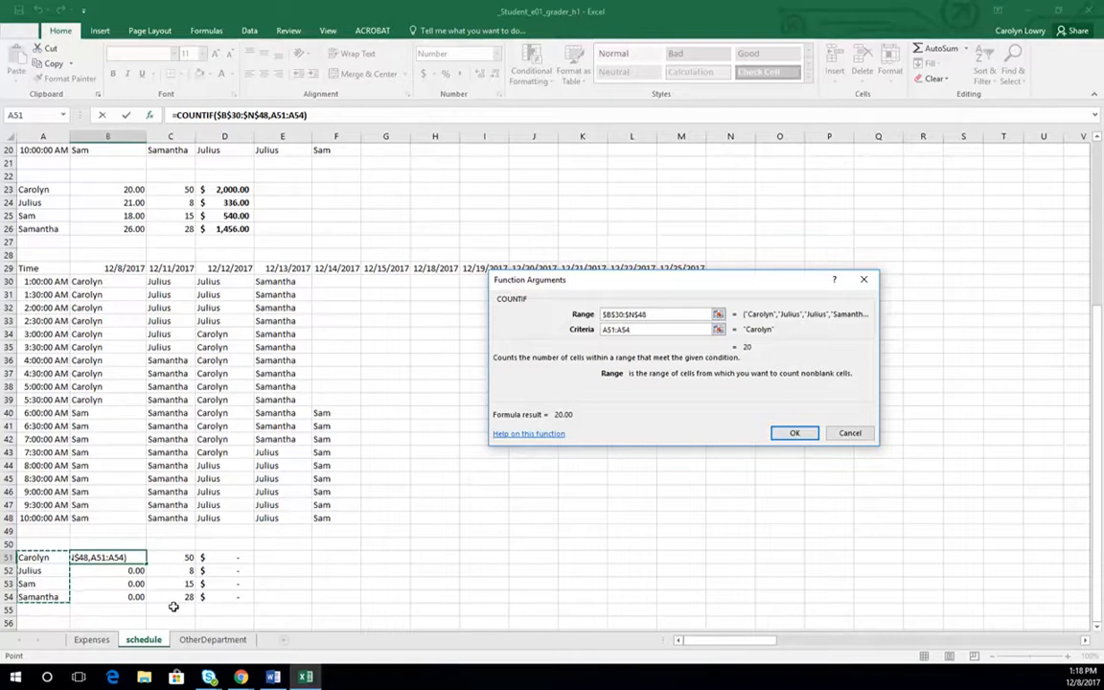
pyautogui.press('F4')
pyautogui.press('Return')
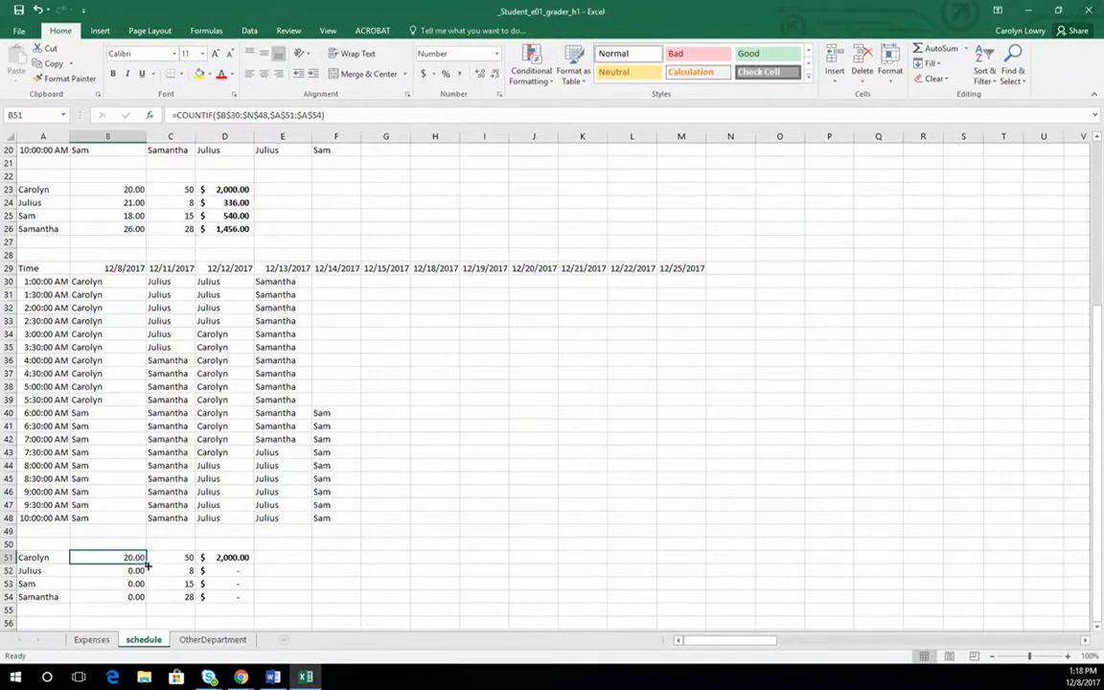
pyautogui.moveTo(146, 563); pyautogui.dragTo(143, 598)
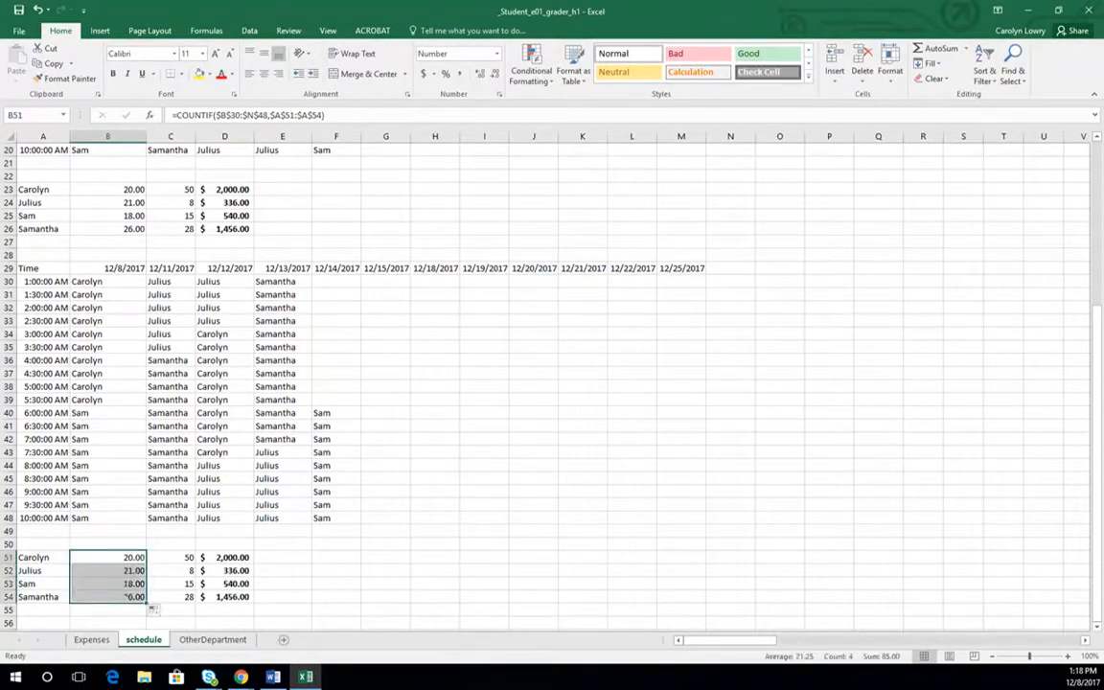
# - Copy the staff name entries in F40:F44 over the shifts in E36:E40
pyautogui.click(274, 347)
pyautogui.moveTo(276, 359); pyautogui.dragTo(333, 464)
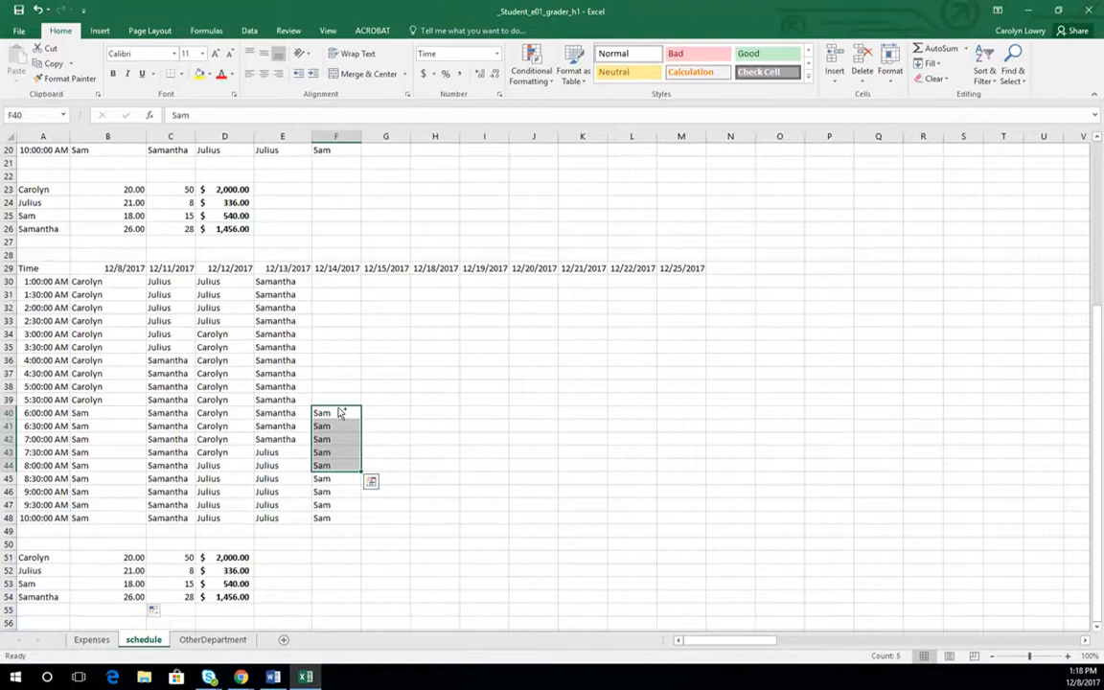
pyautogui.moveTo(339, 412); pyautogui.dragTo(278, 359)
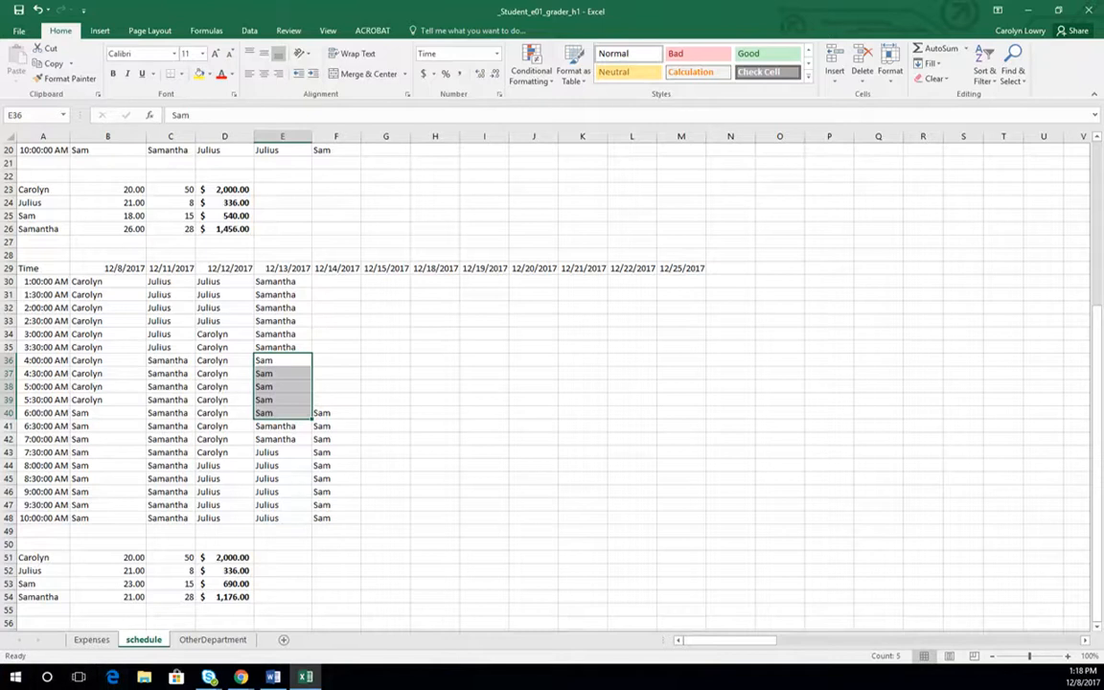
# - Copy the staff pay summary in A51:D54 and paste it with its formulas at A26 on the Expenses sheet
pyautogui.click(273, 677)
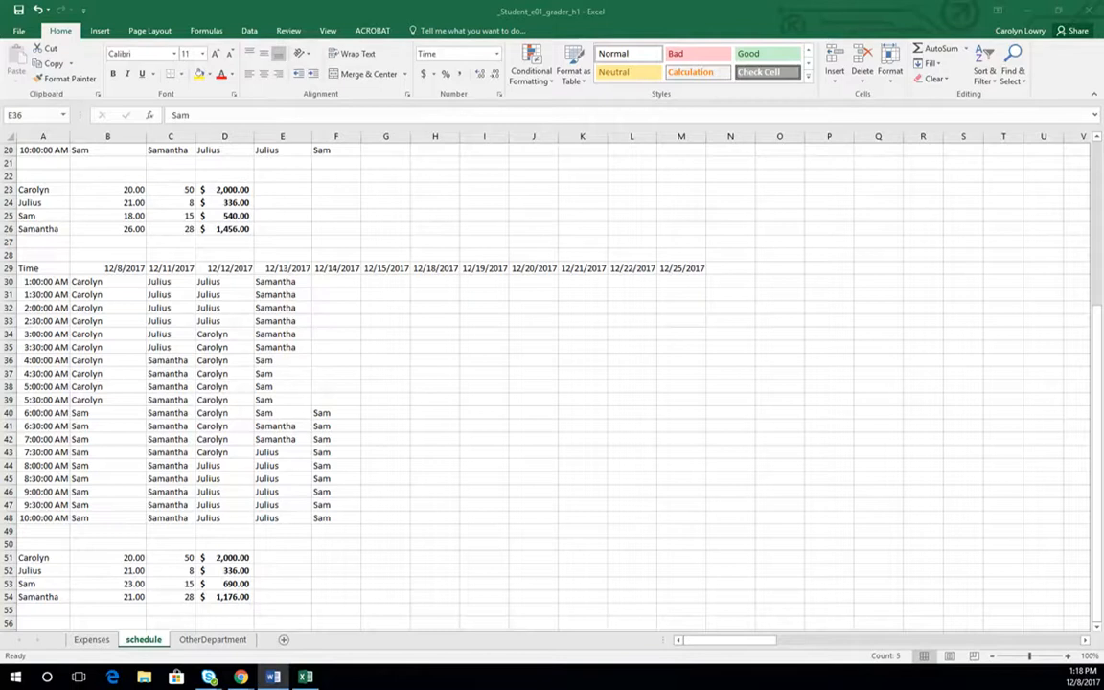
pyautogui.moveTo(35, 557); pyautogui.dragTo(229, 596)
pyautogui.rightClick(228, 594)
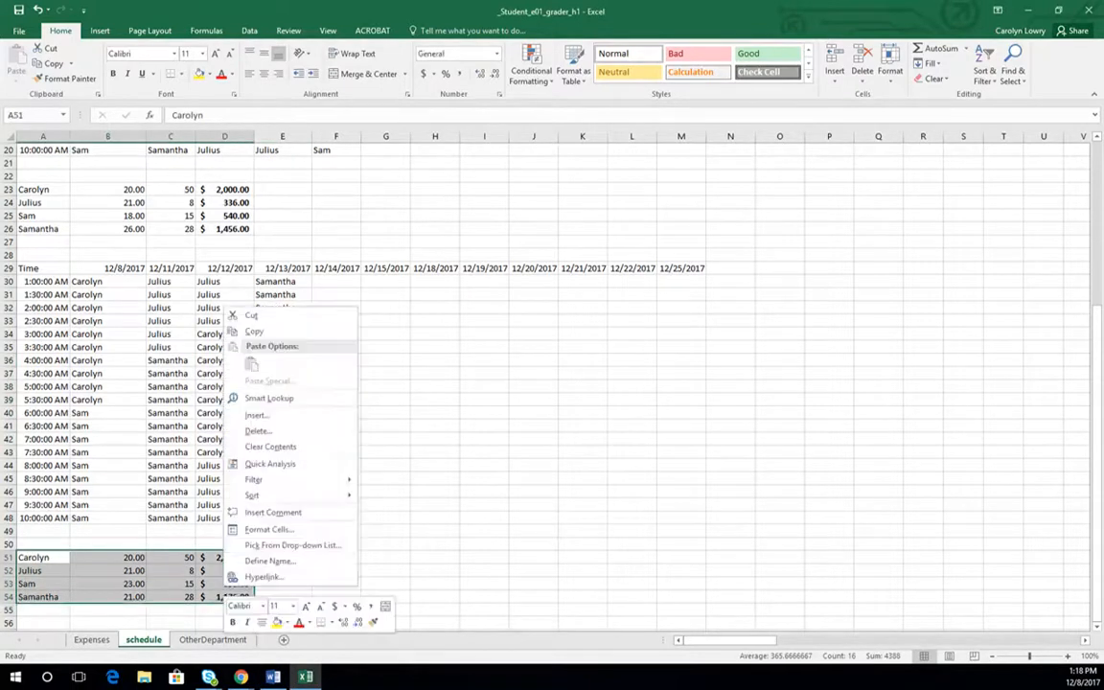
pyautogui.click(254, 331)
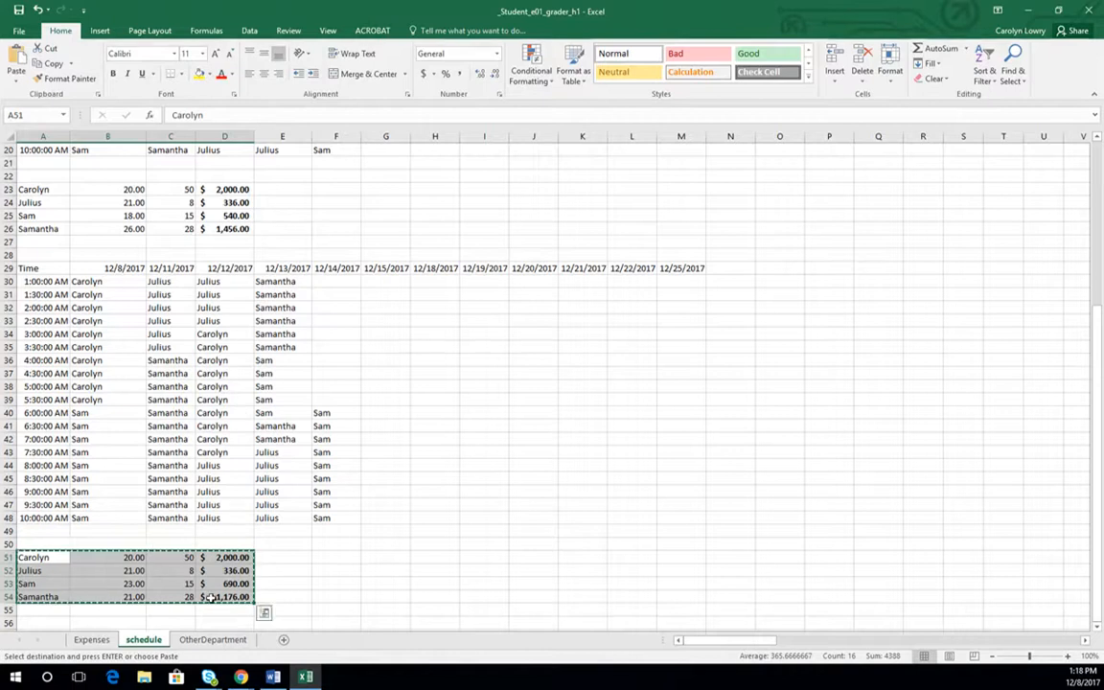
pyautogui.click(92, 639)
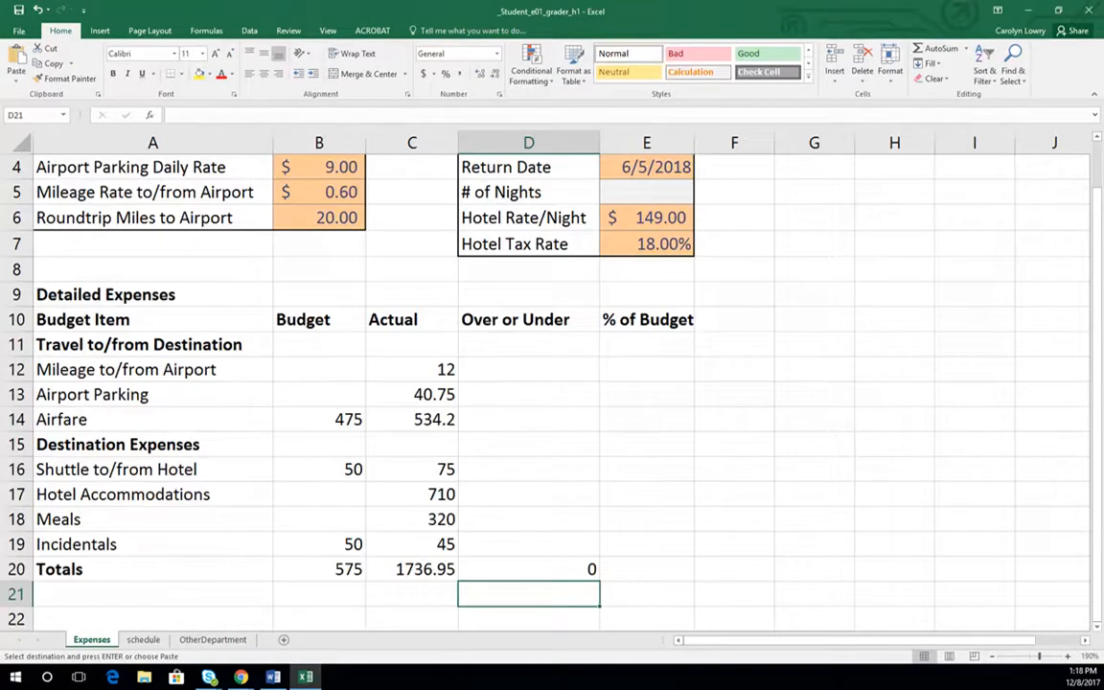
pyautogui.scroll(-3, 79, 476)
pyautogui.click(53, 492)
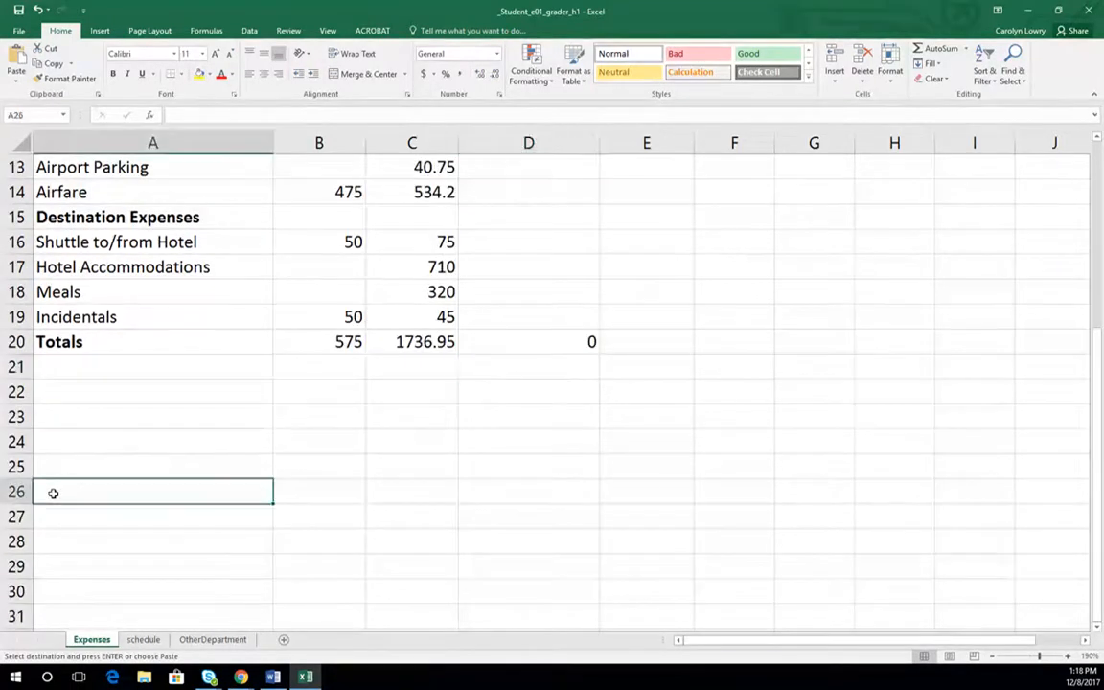
pyautogui.hotkey('ctrl', 'v')
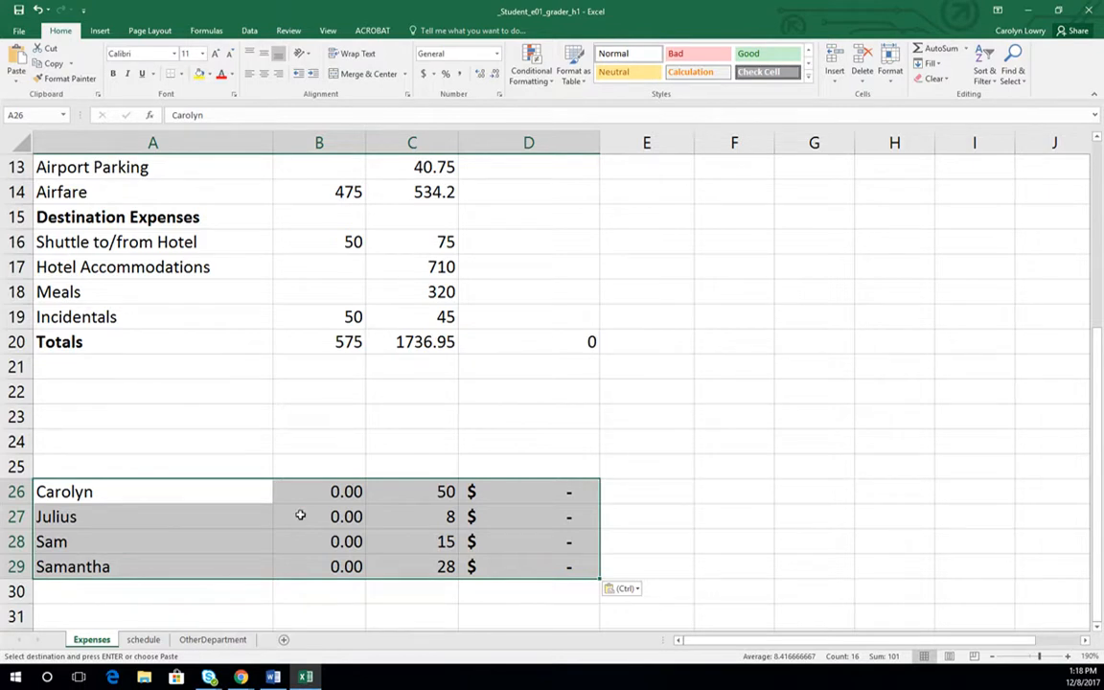
# - Clear the pasted summary in A26:D29 and paste the copied block there again as values only
pyautogui.press('Delete')
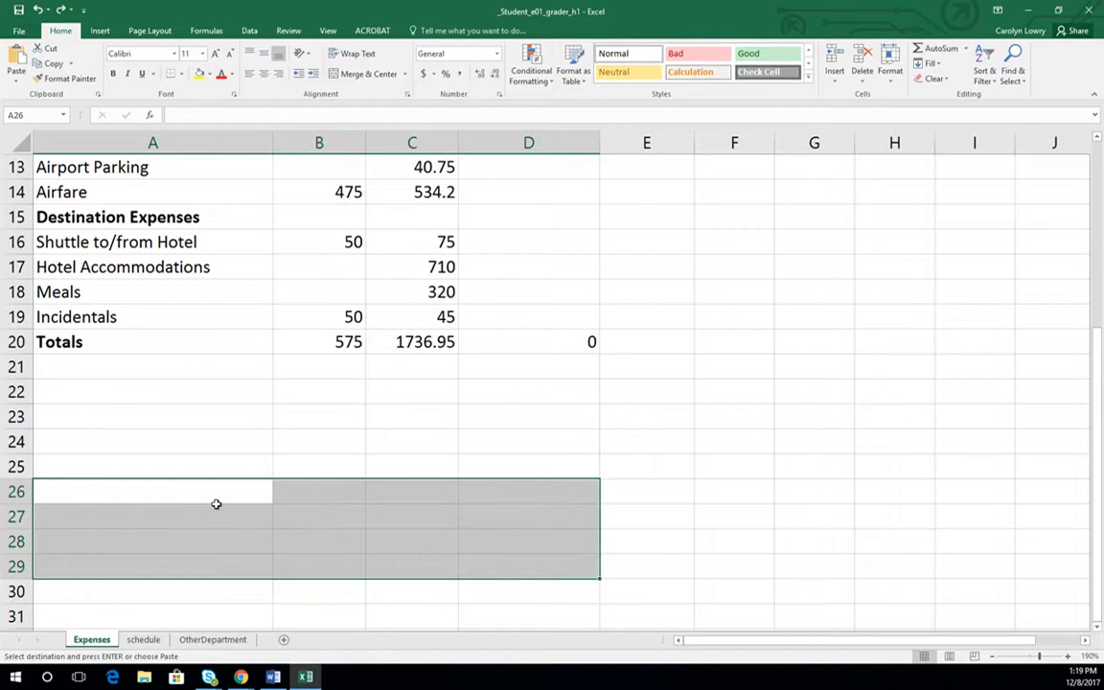
pyautogui.rightClick(51, 488)
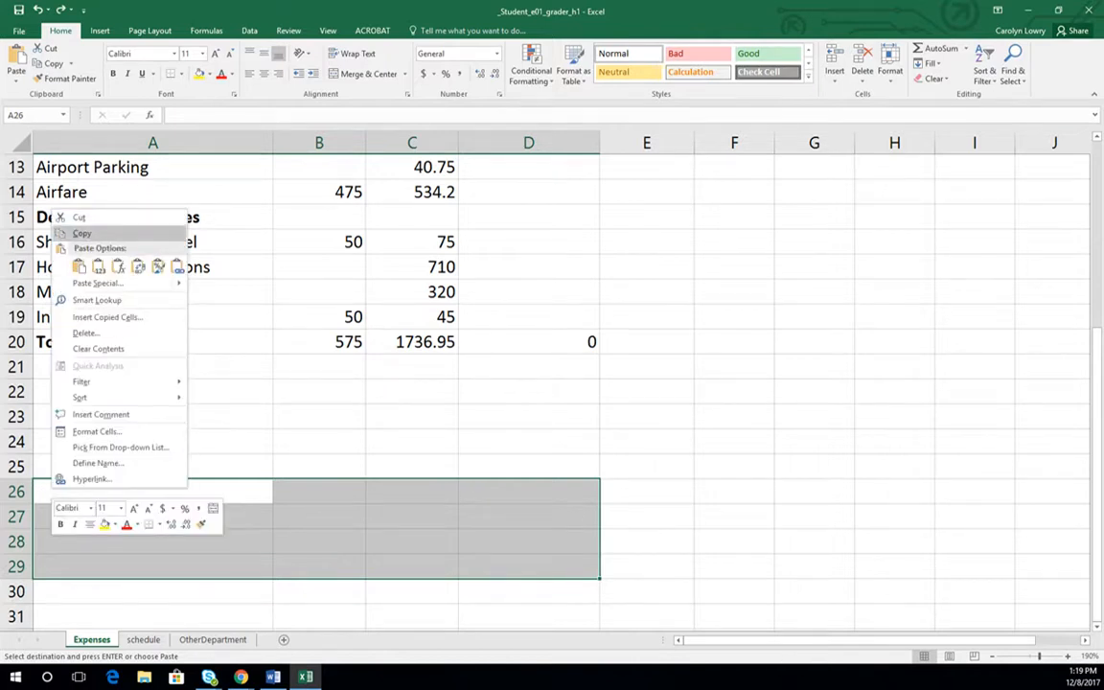
pyautogui.click(79, 267)
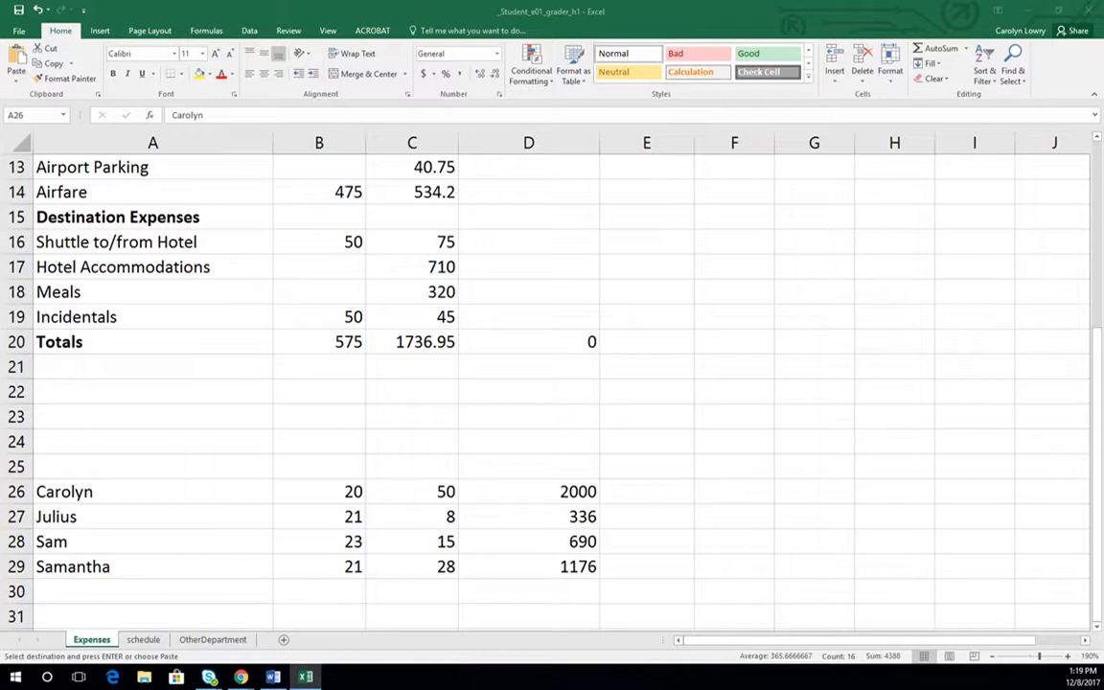
# - Delete the pasted values in A26:D29 on the Expenses sheet and deselect the block
pyautogui.moveTo(49, 490); pyautogui.dragTo(575, 567)
pyautogui.press('Delete')
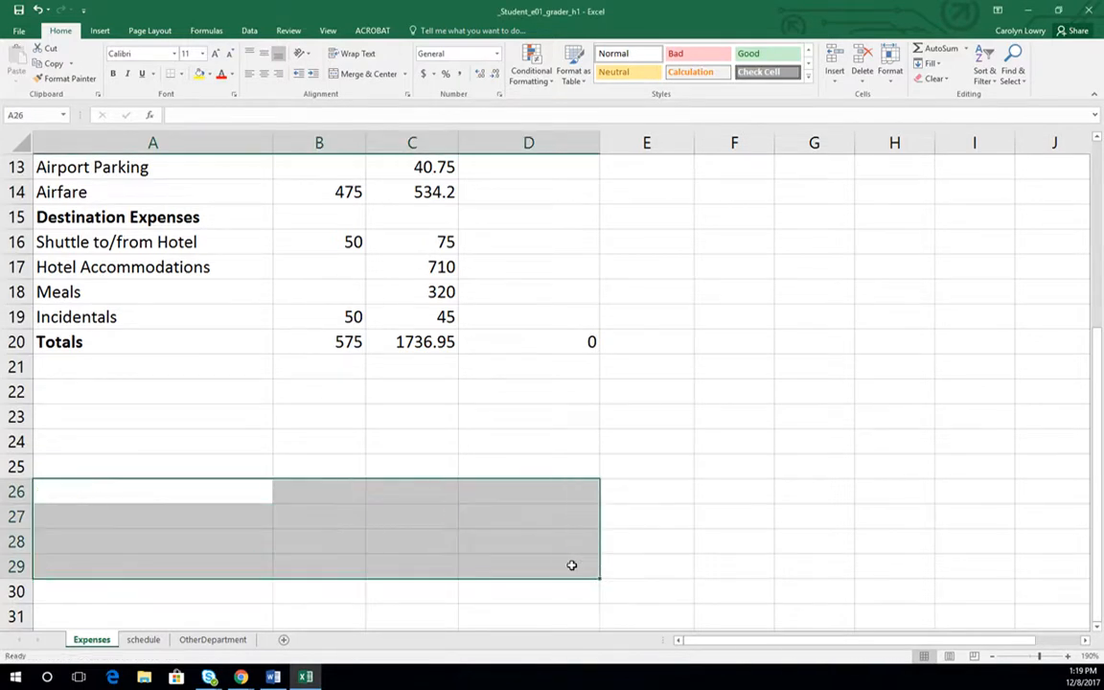
pyautogui.scroll(-4, 567, 530)
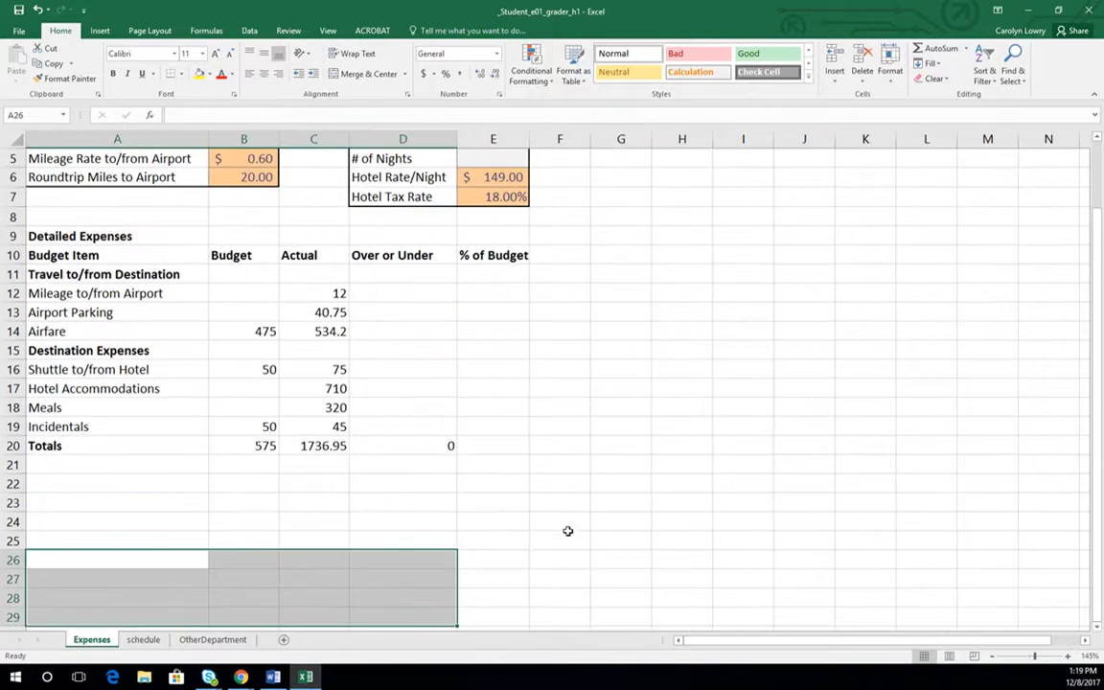
pyautogui.scroll(-3, 536, 521)
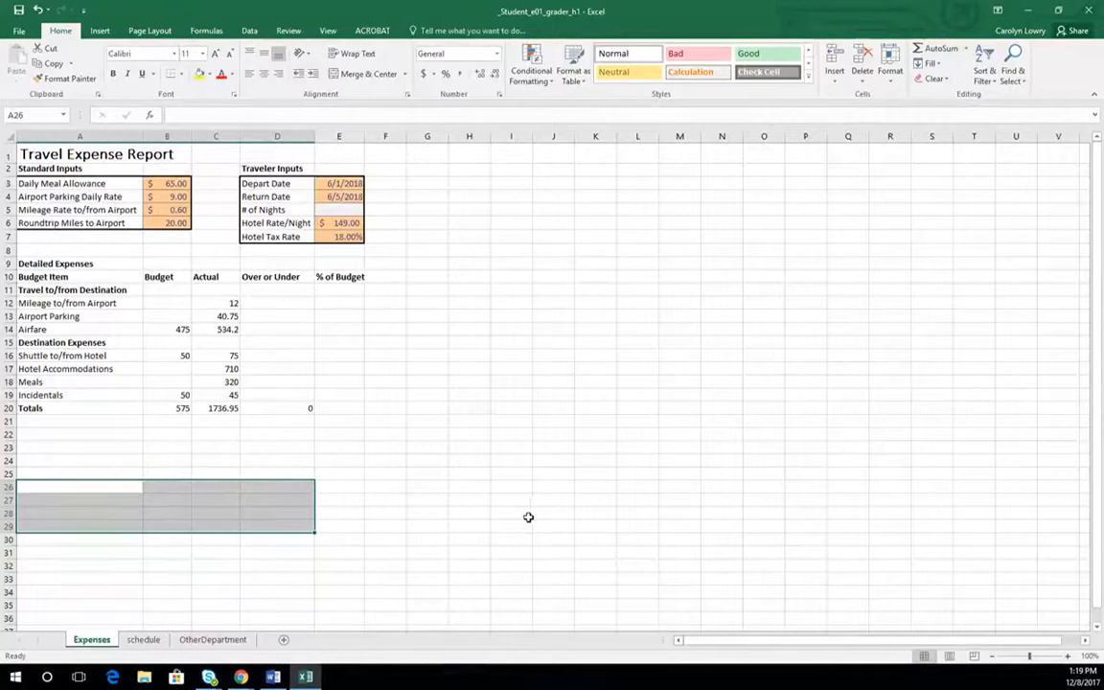
pyautogui.click(291, 469)
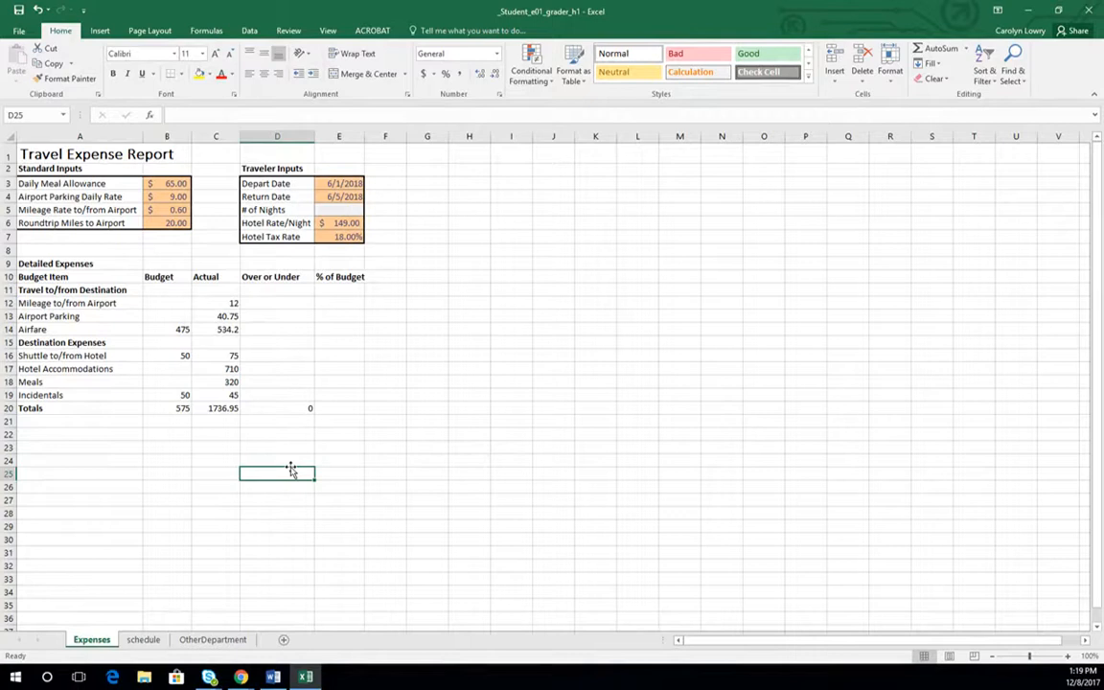
# - Go to cell ZZ400 on the Expenses sheet and enter 22
pyautogui.click(44, 115)
pyautogui.write('zz400')
pyautogui.press('Return')
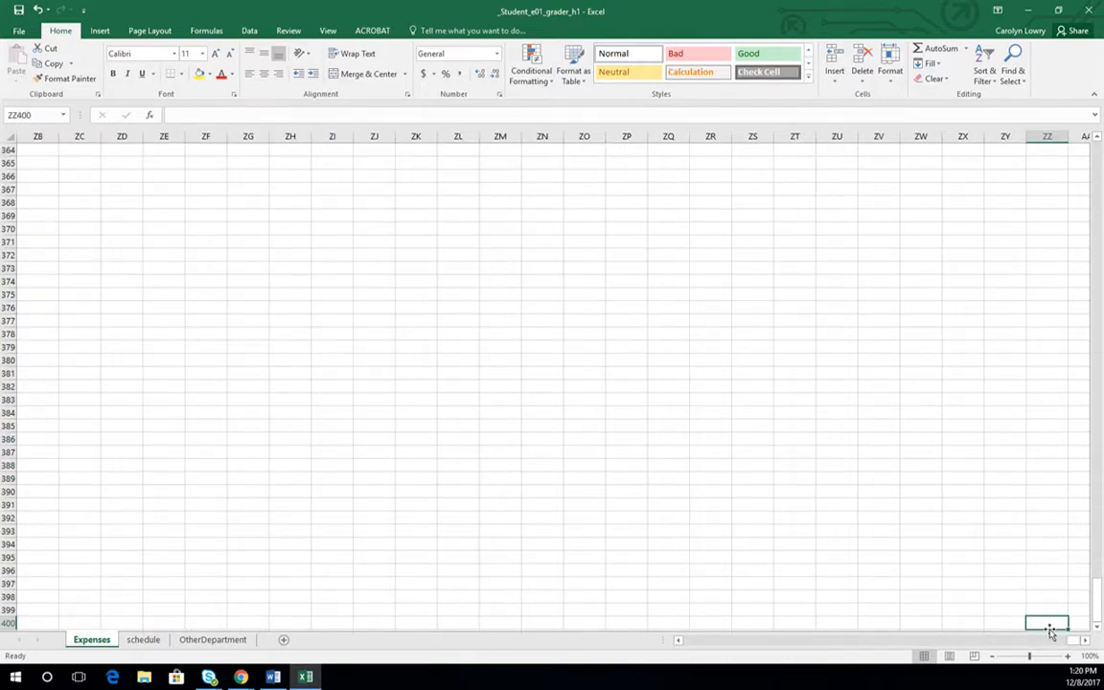
pyautogui.write('22')
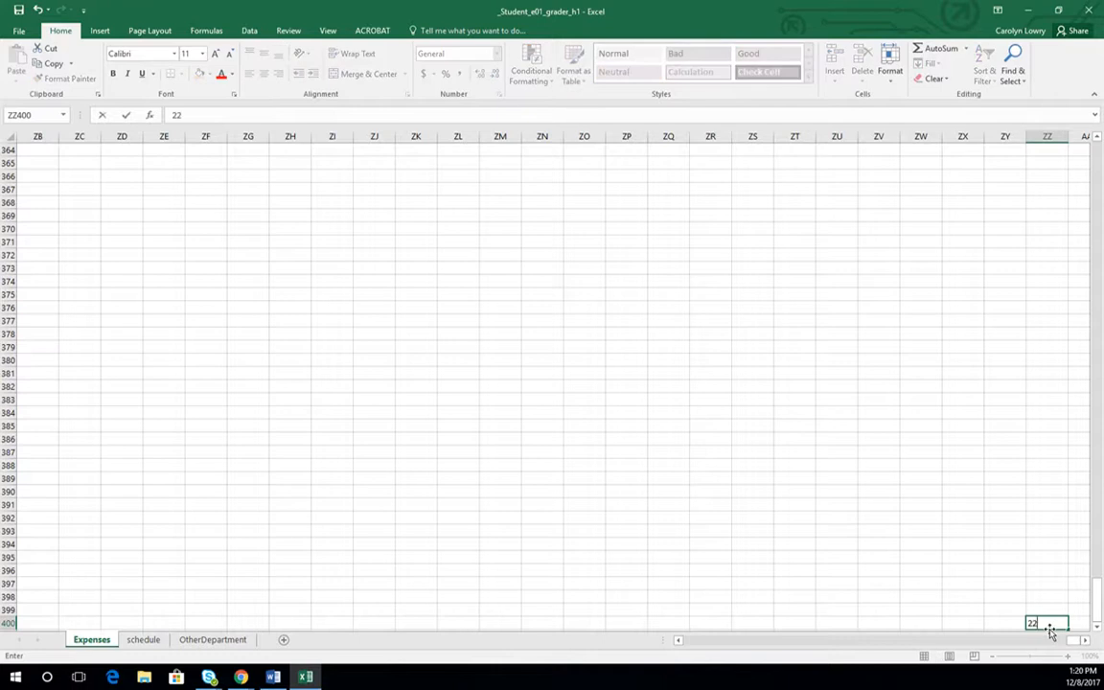
pyautogui.press('Return')
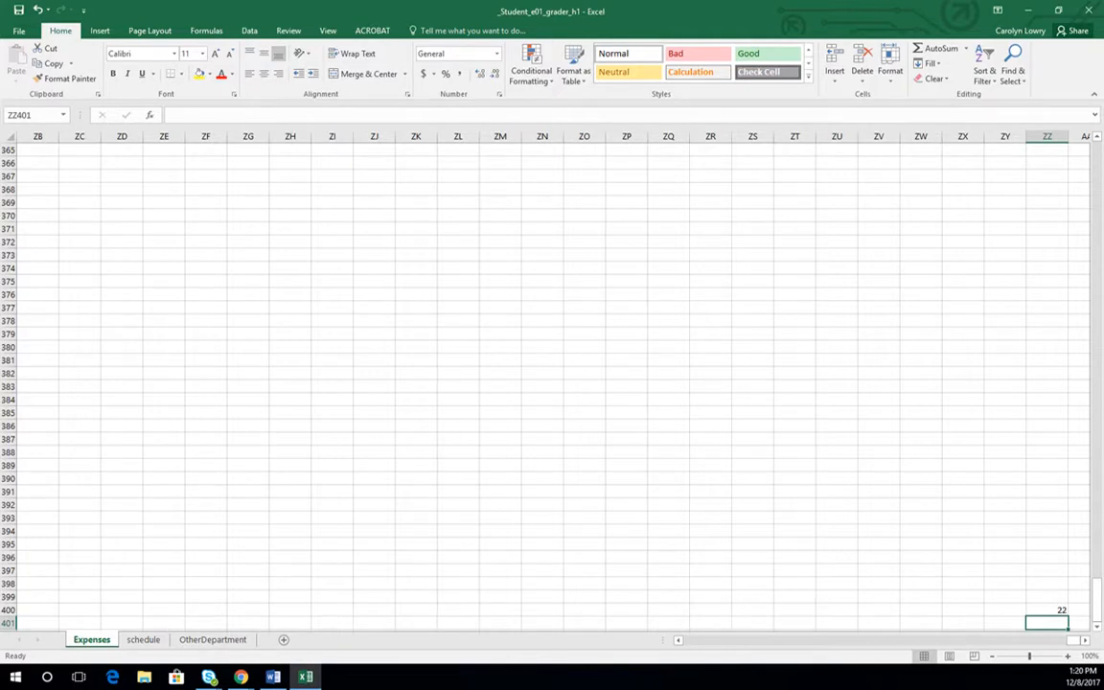
# - Return to cell A1 and show the print preview of the Expenses sheet
pyautogui.hotkey('ctrl', 'Home')
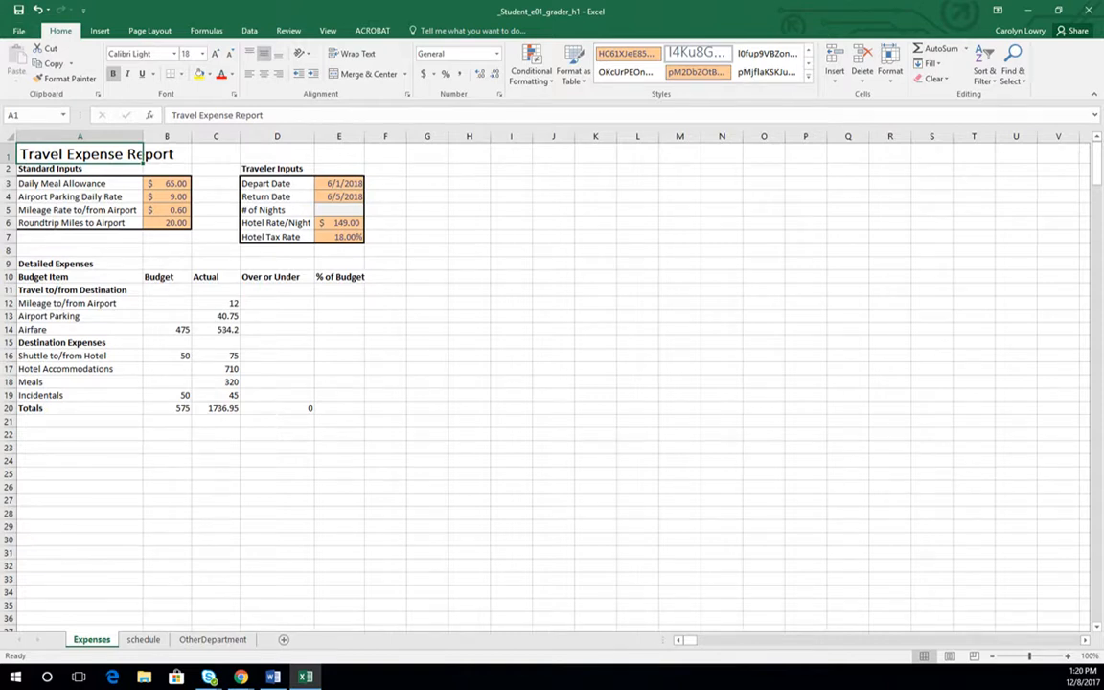
pyautogui.click(20, 32)
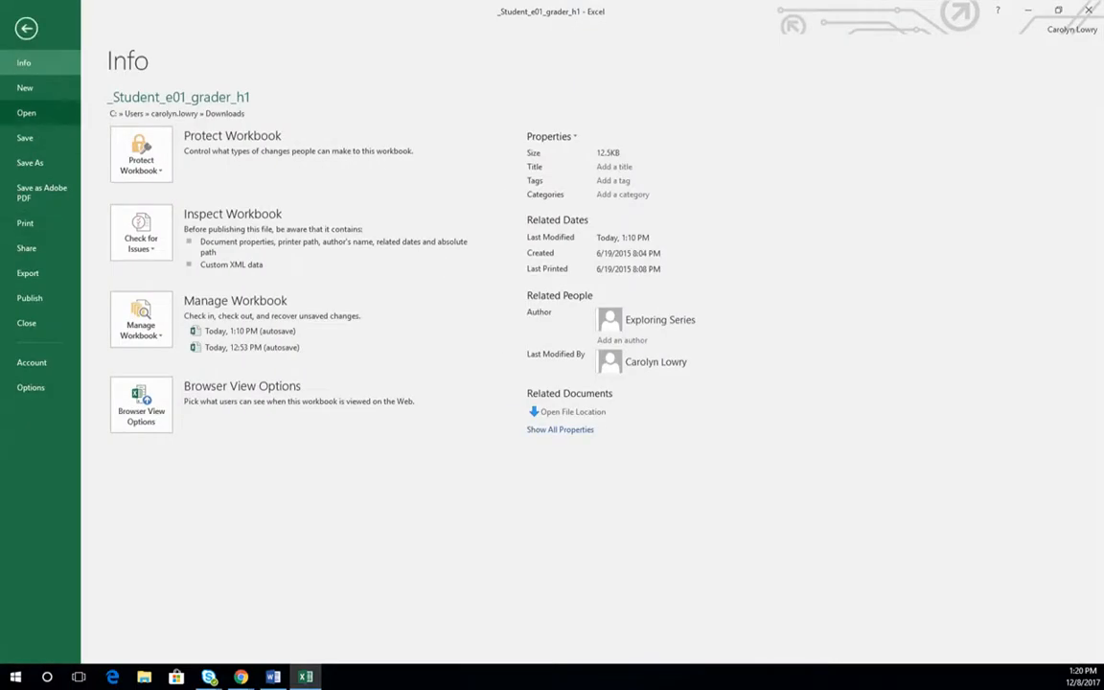
pyautogui.click(25, 223)
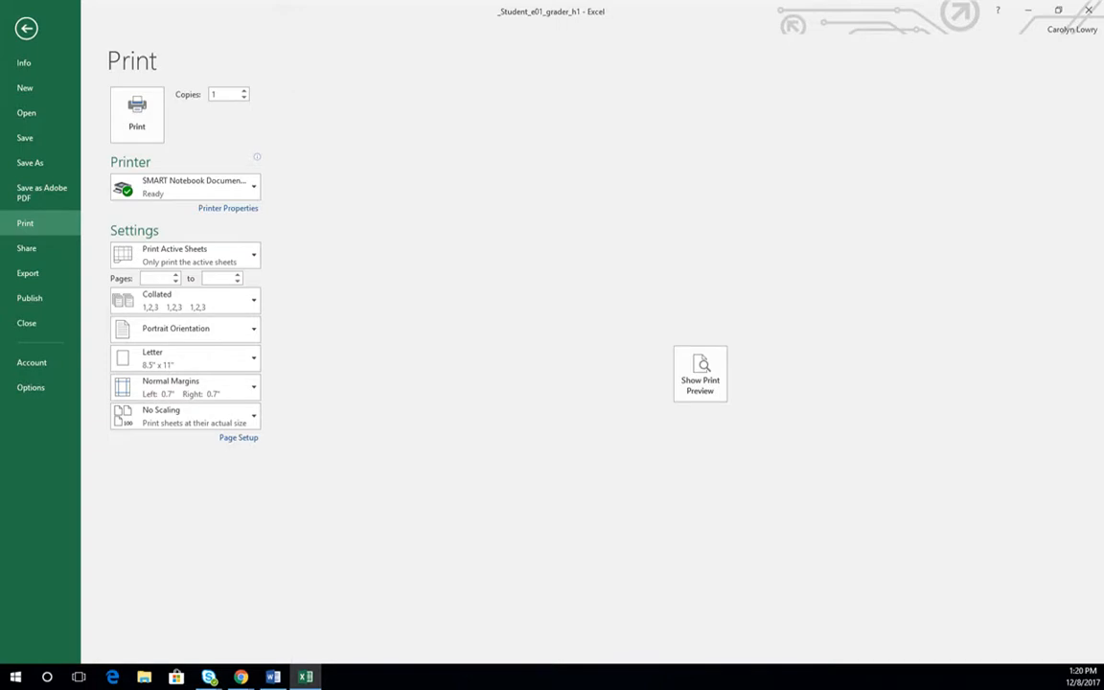
pyautogui.click(701, 373)
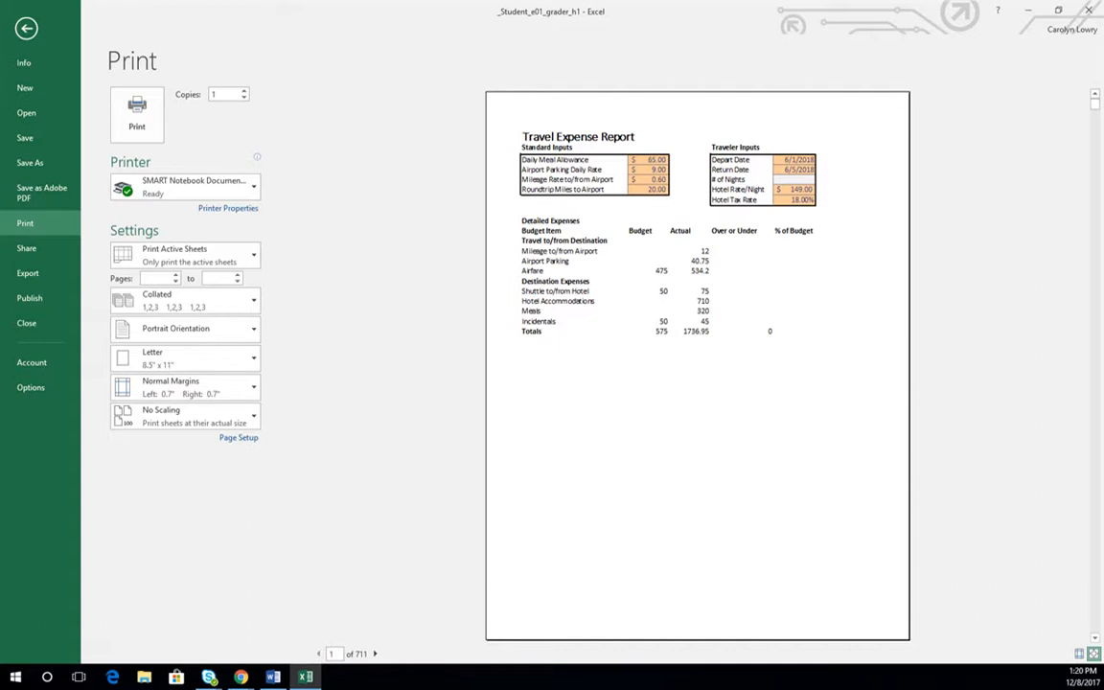
# - Leave the print preview, clear the stray entry in the sheet's last used cell, ZZ400, and return to A1
pyautogui.click(26, 27)
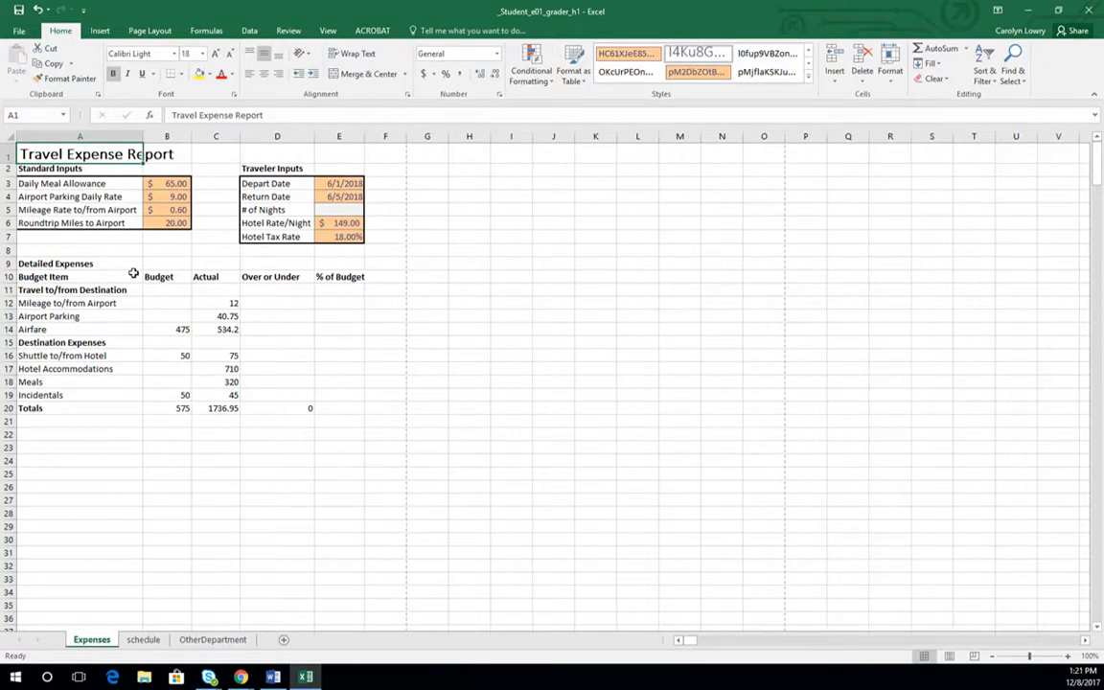
pyautogui.hotkey('ctrl', 'End')
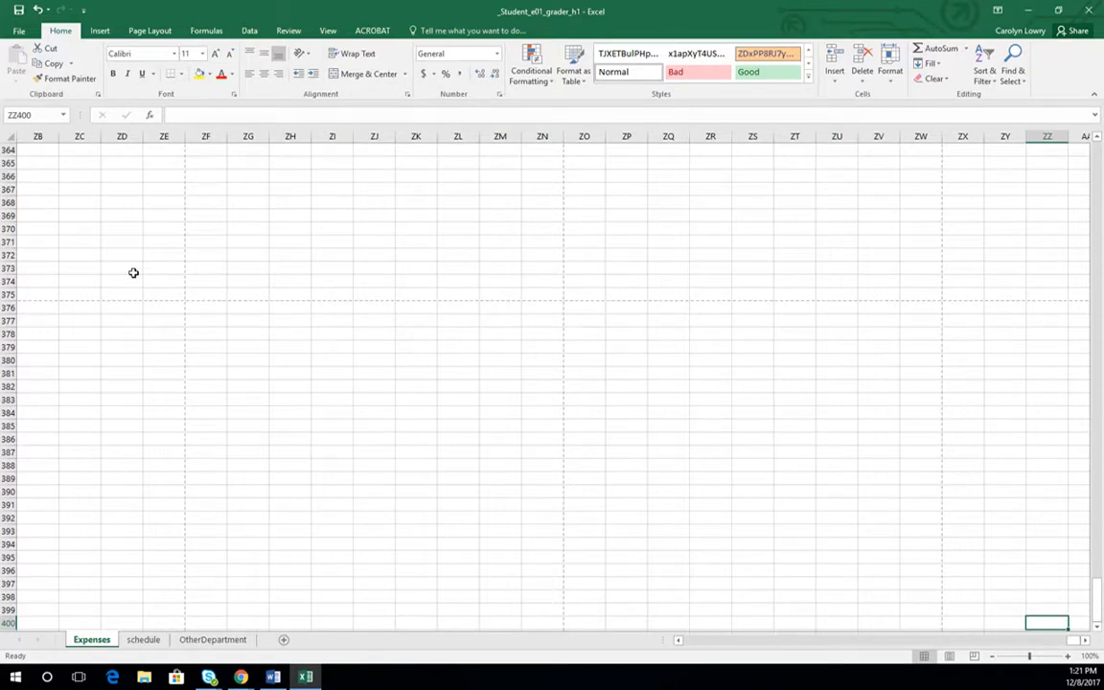
pyautogui.hotkey('ctrl', 'Home')
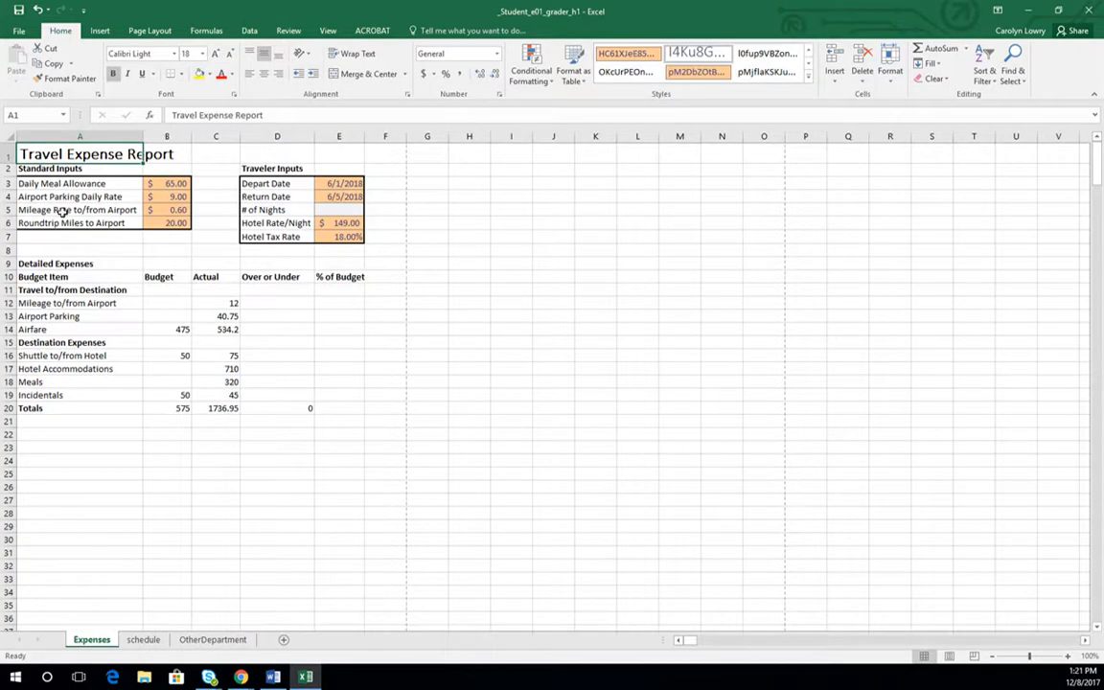
# - Check the Expenses sheet's print preview again and go back to the worksheet
pyautogui.hotkey('ctrl', 'p')
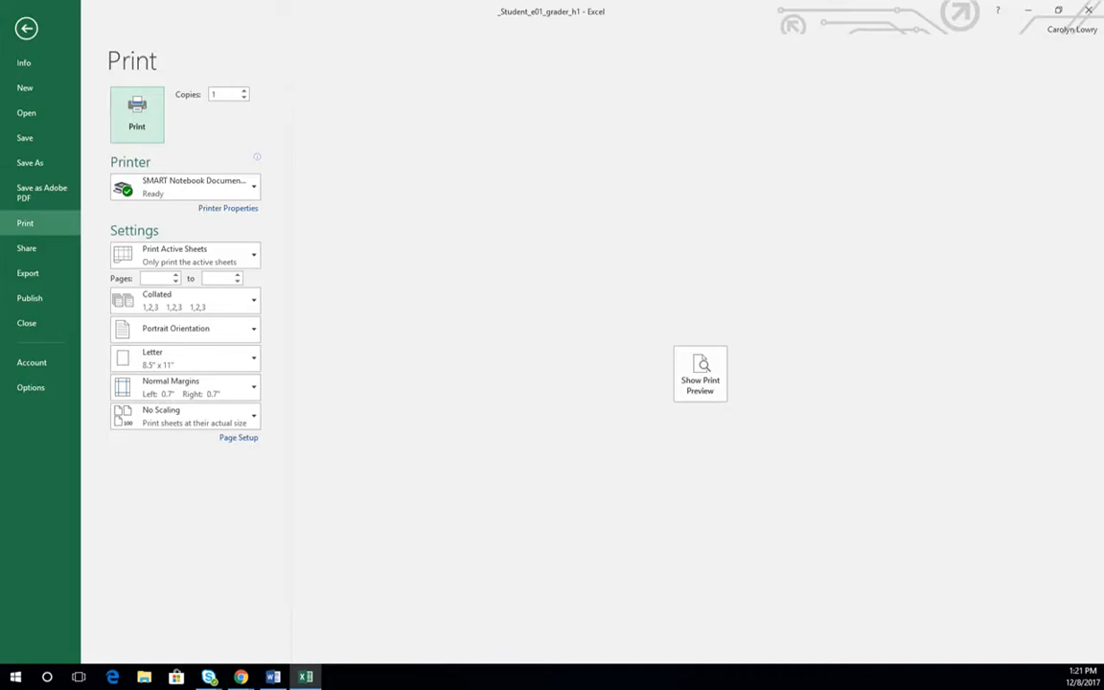
pyautogui.click(700, 373)
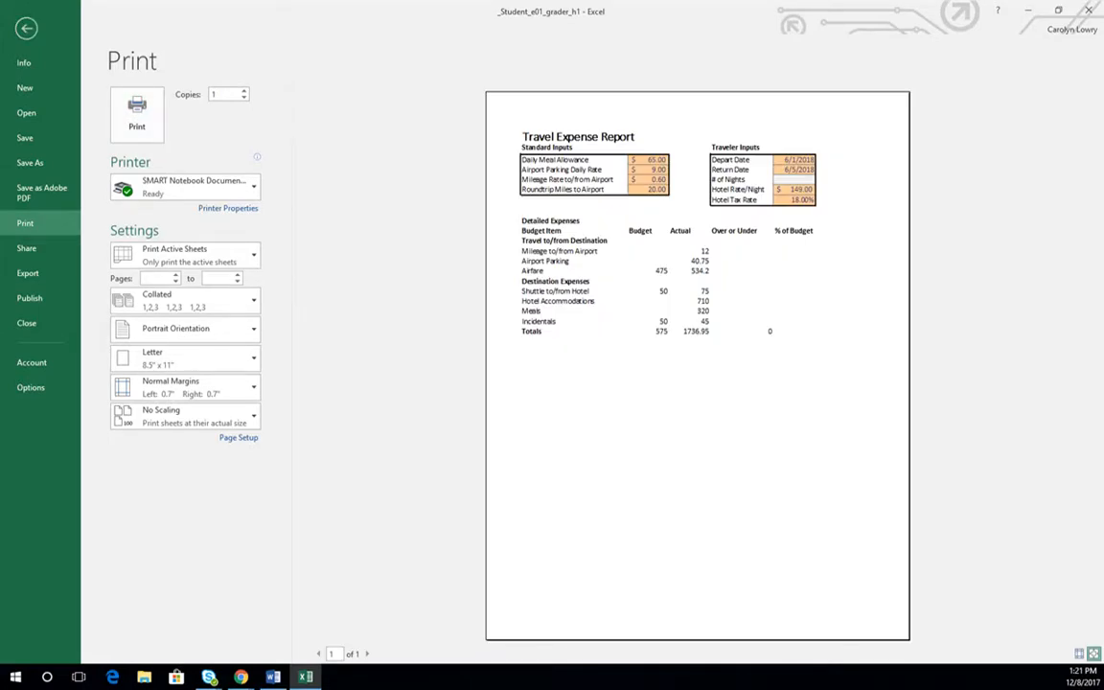
pyautogui.click(26, 28)
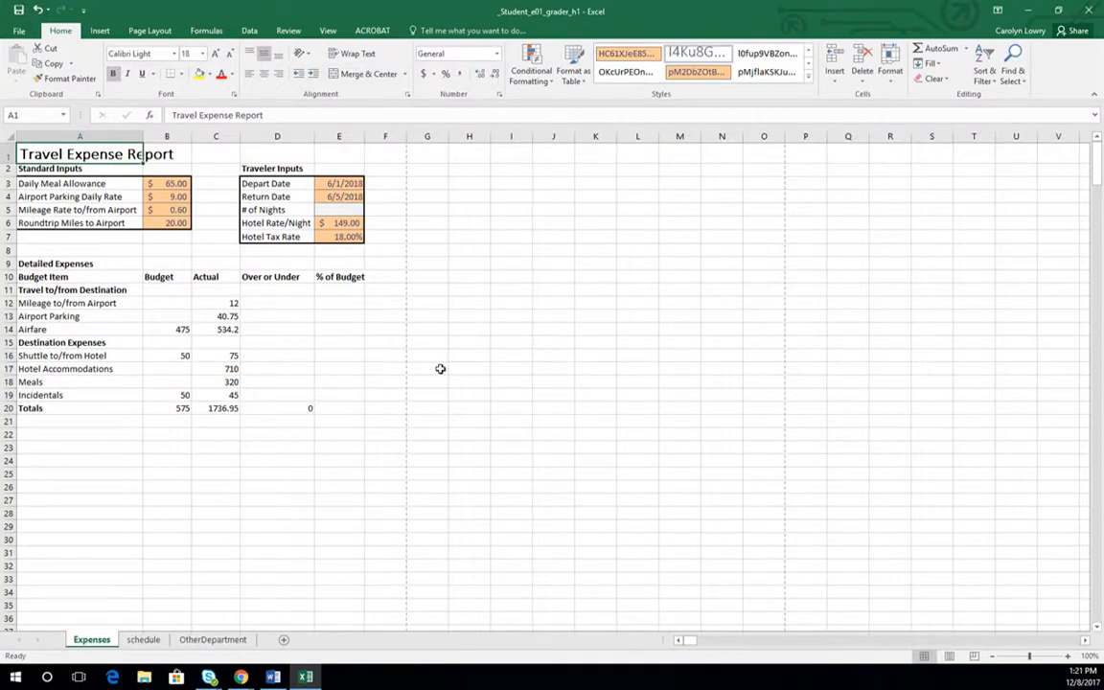
# - Set A1:E21 on the Expenses sheet as the print area
pyautogui.moveTo(26, 153); pyautogui.dragTo(361, 421)
pyautogui.click(149, 29)
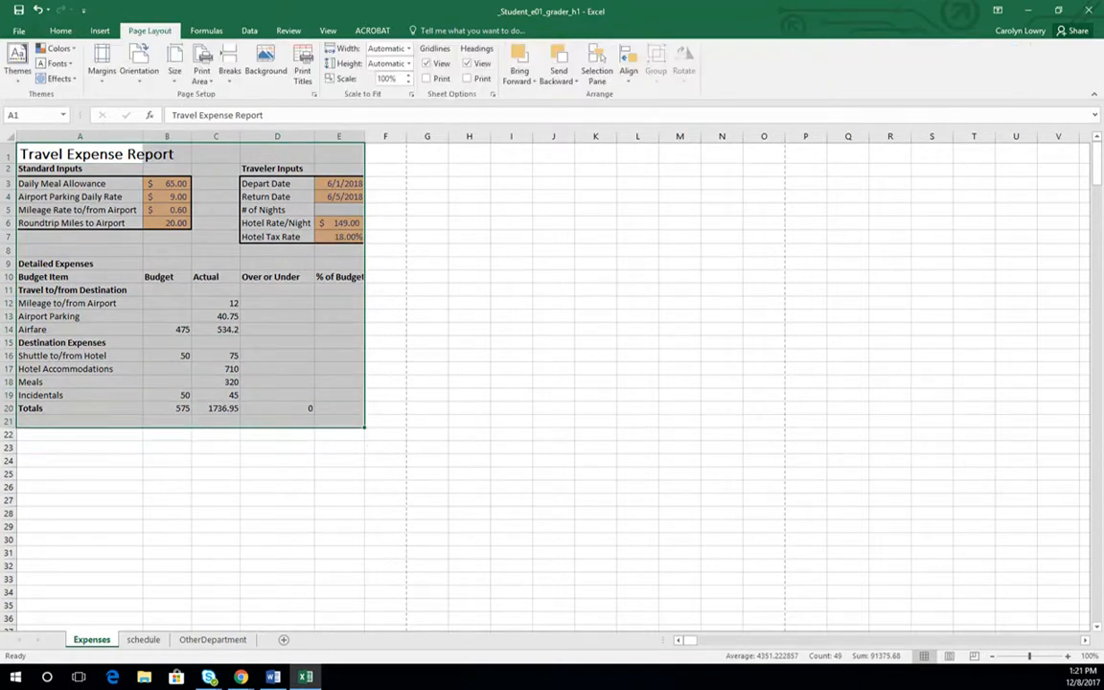
pyautogui.click(201, 73)
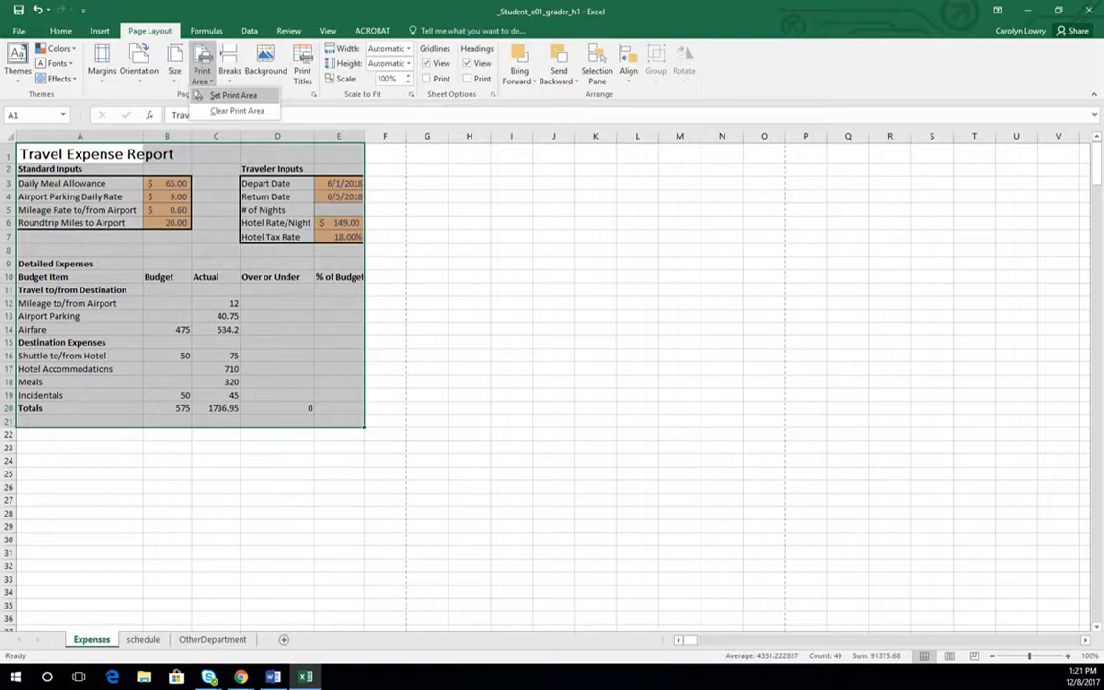
pyautogui.click(220, 85)
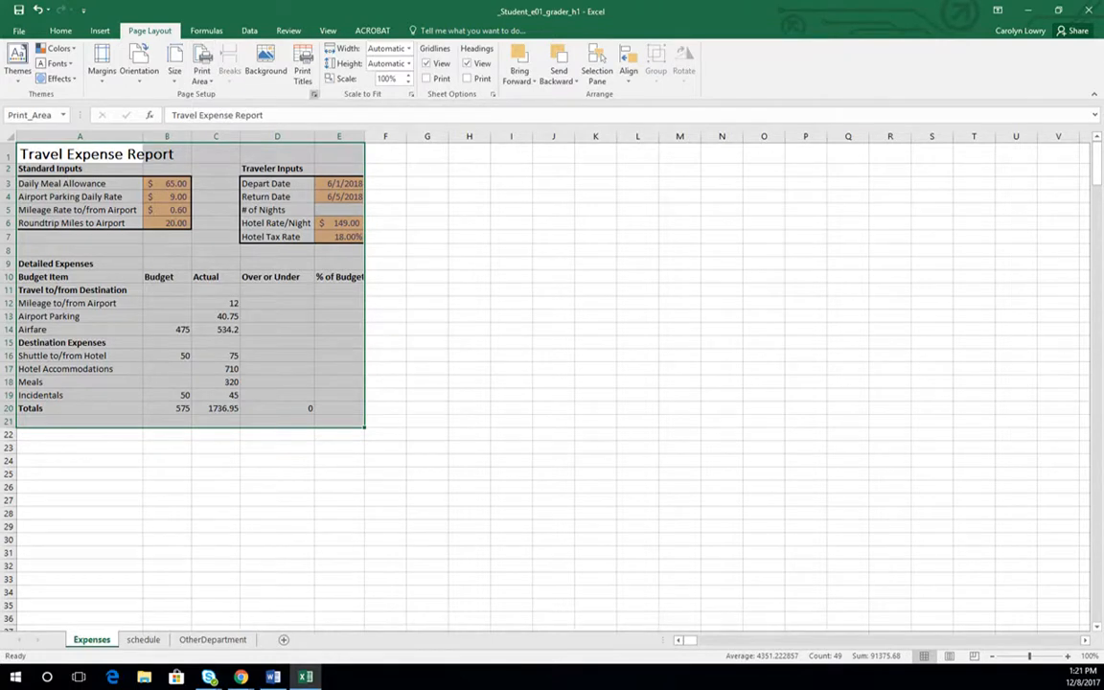
# - In the page setup, scale the printout to fit 1 page wide by 1 tall
pyautogui.click(315, 94)
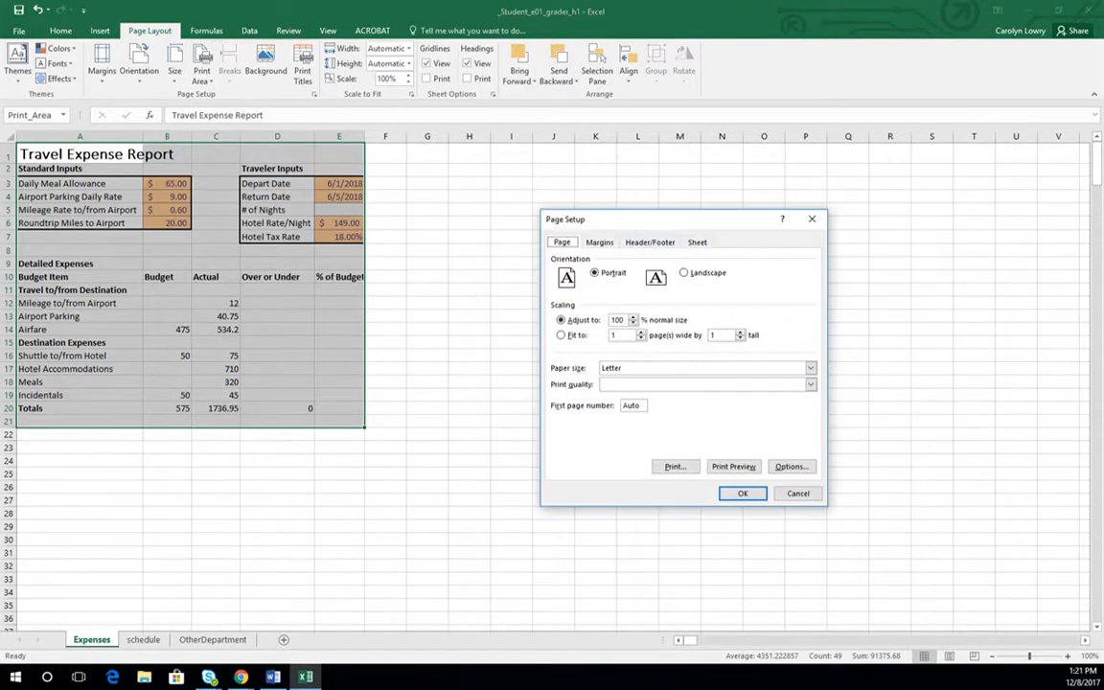
pyautogui.moveTo(652, 219); pyautogui.dragTo(574, 97)
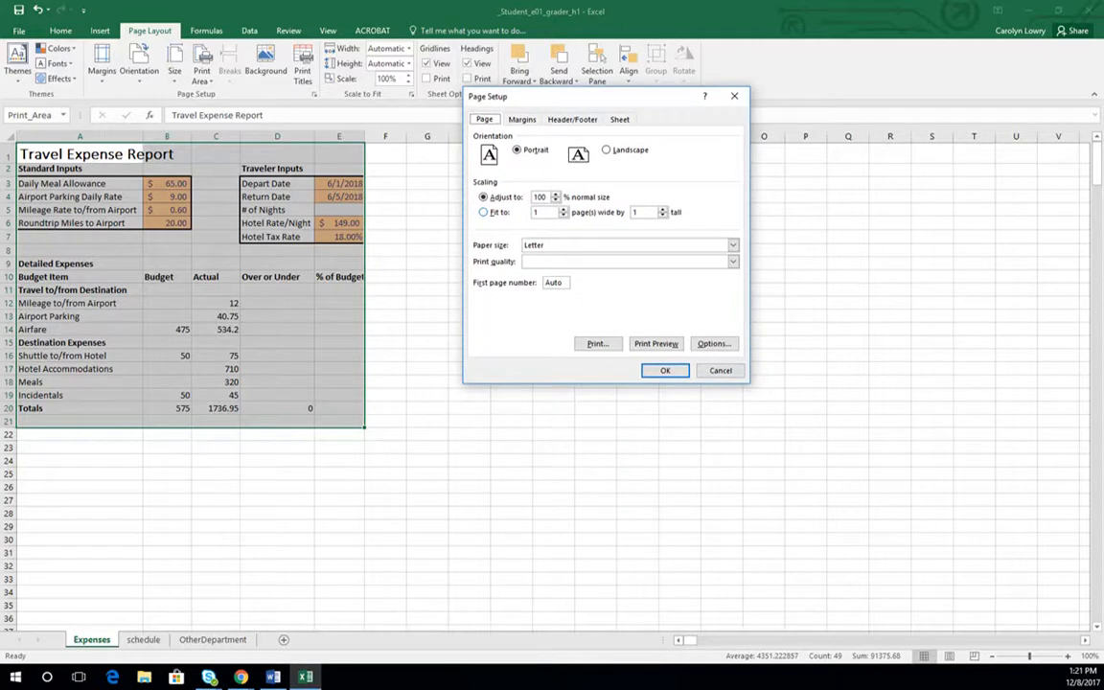
pyautogui.click(482, 212)
# - Set the top, bottom, left and right margins to 0.2 and center the printout horizontally and vertically on the page
pyautogui.click(522, 120)
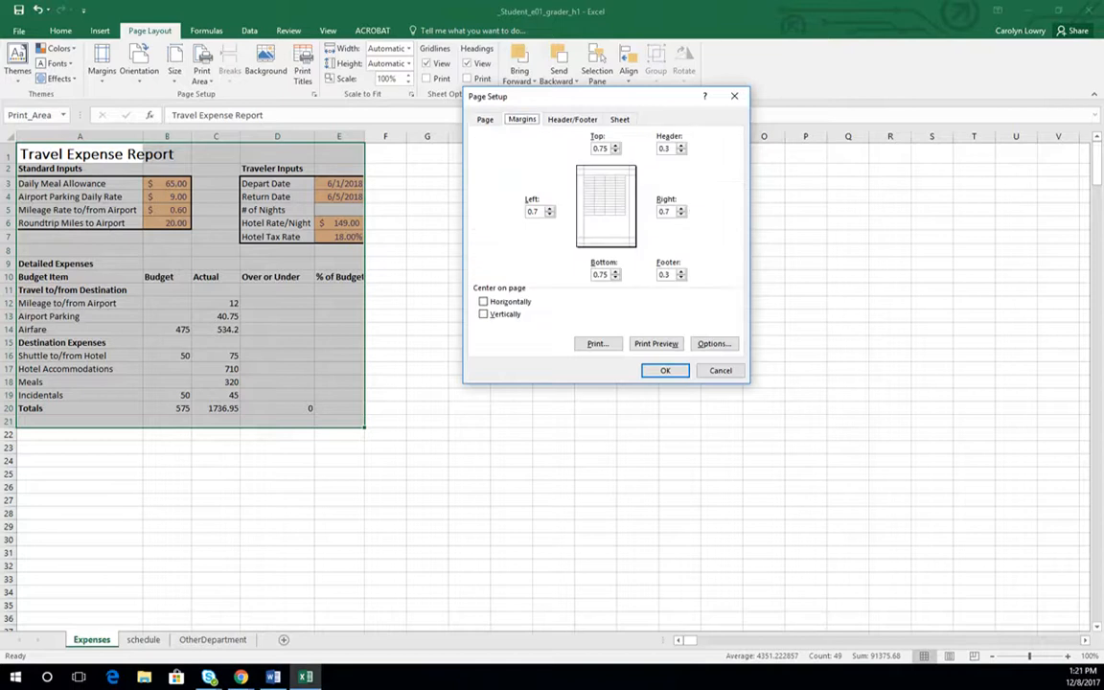
pyautogui.press('Tab')
pyautogui.write('.2')
pyautogui.press('Tab')
pyautogui.write('.2')
pyautogui.press('Tab')
pyautogui.write('.')
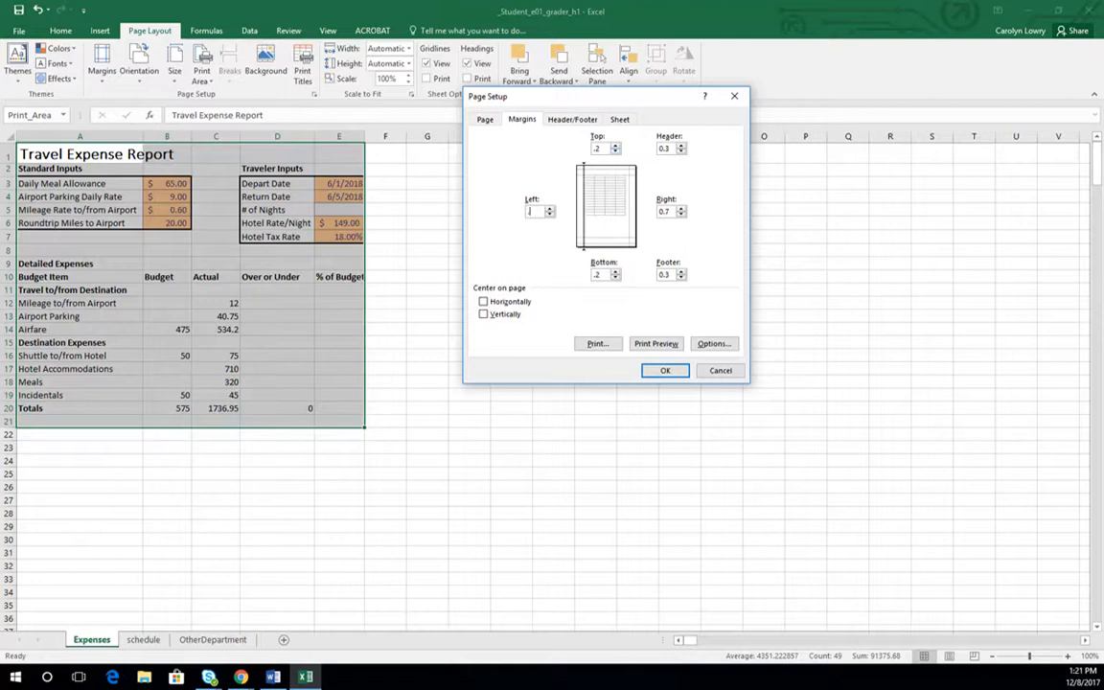
pyautogui.write('2')
pyautogui.press('Tab')
pyautogui.write('.2')
pyautogui.click(484, 302)
pyautogui.click(483, 315)
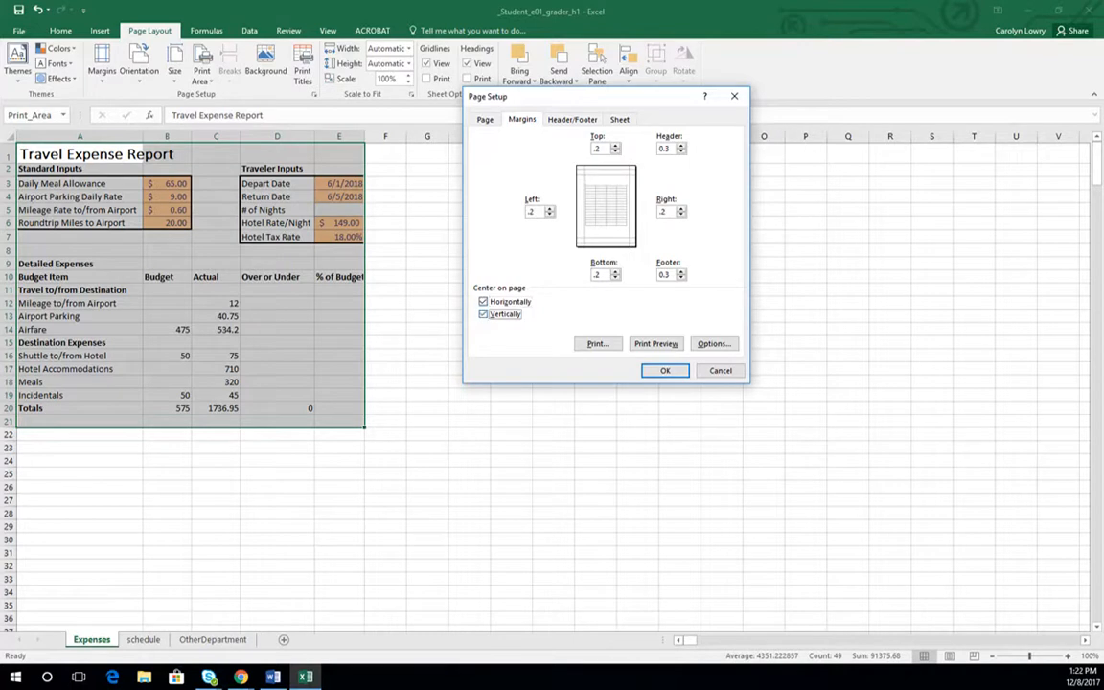
# - Create a custom footer with the file name in the center section and the file path in the left section
pyautogui.click(572, 119)
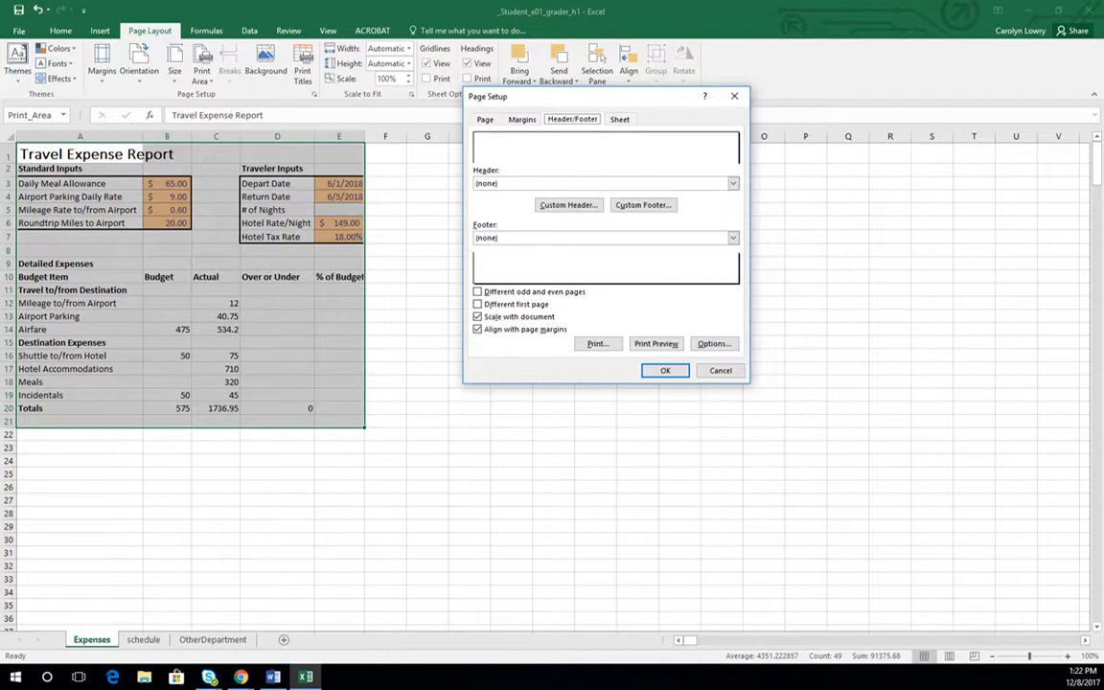
pyautogui.click(643, 205)
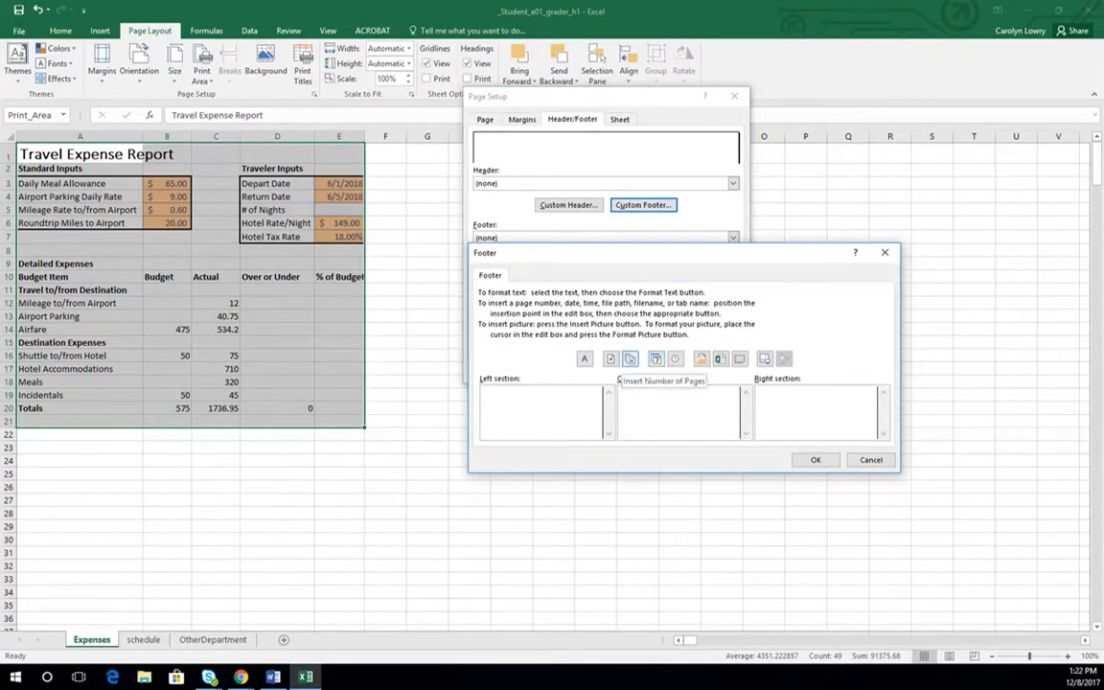
pyautogui.click(679, 398)
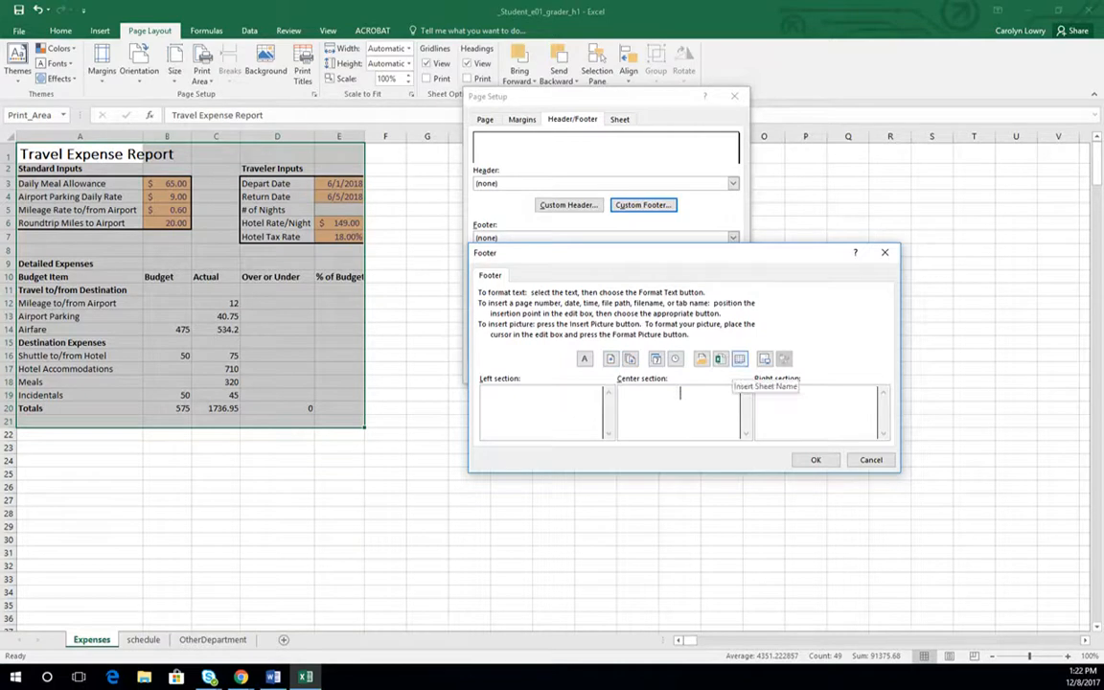
pyautogui.click(719, 360)
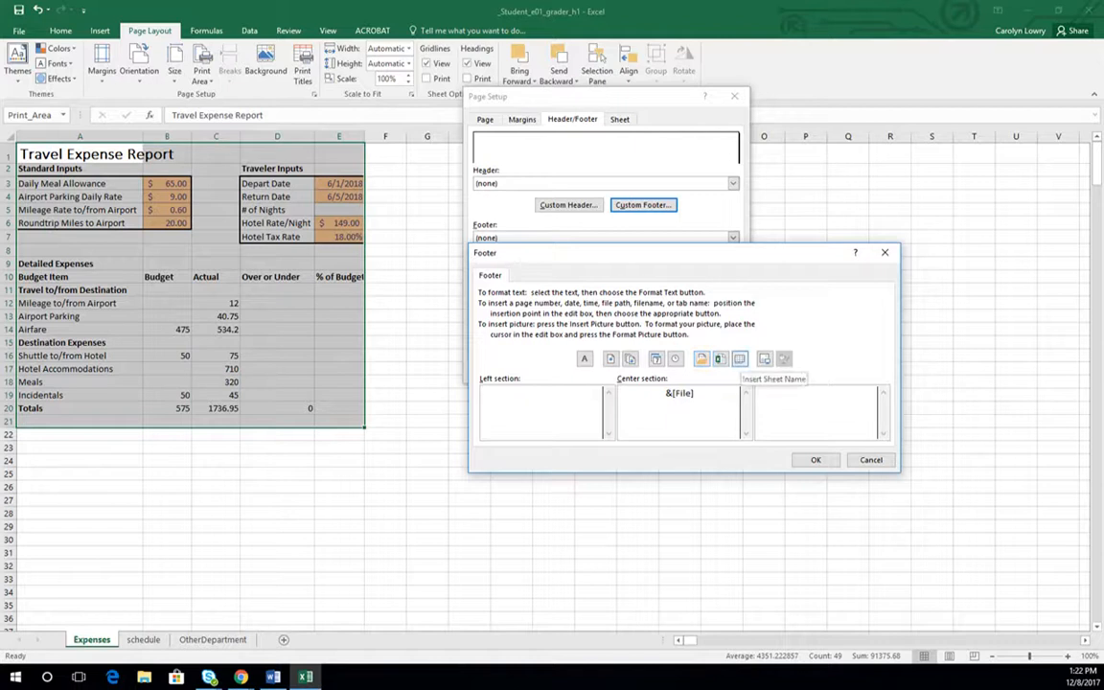
pyautogui.click(536, 407)
pyautogui.click(701, 360)
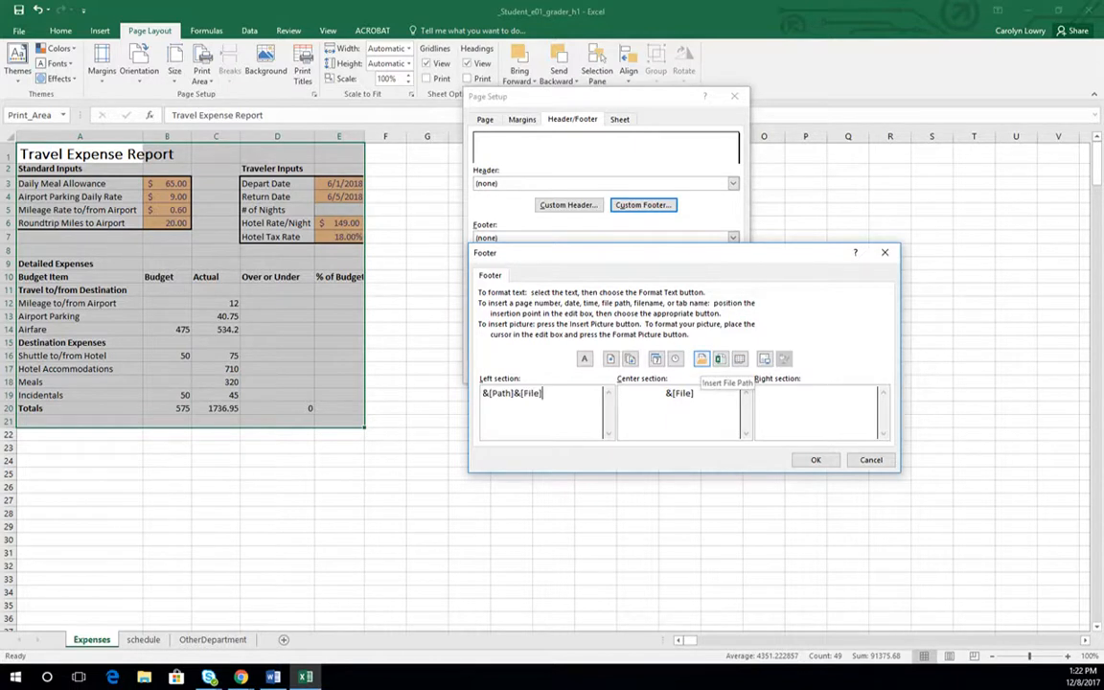
pyautogui.click(815, 460)
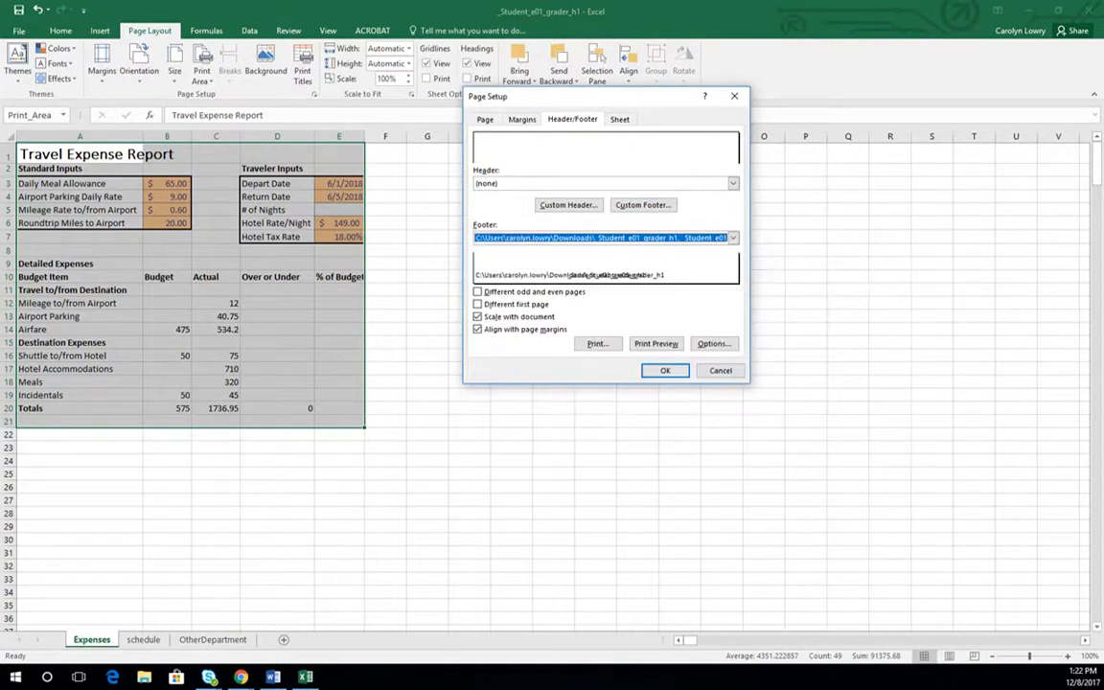
# - Set rows 1 and 2 ($1:$2) as the print title rows to repeat at the top
pyautogui.click(619, 119)
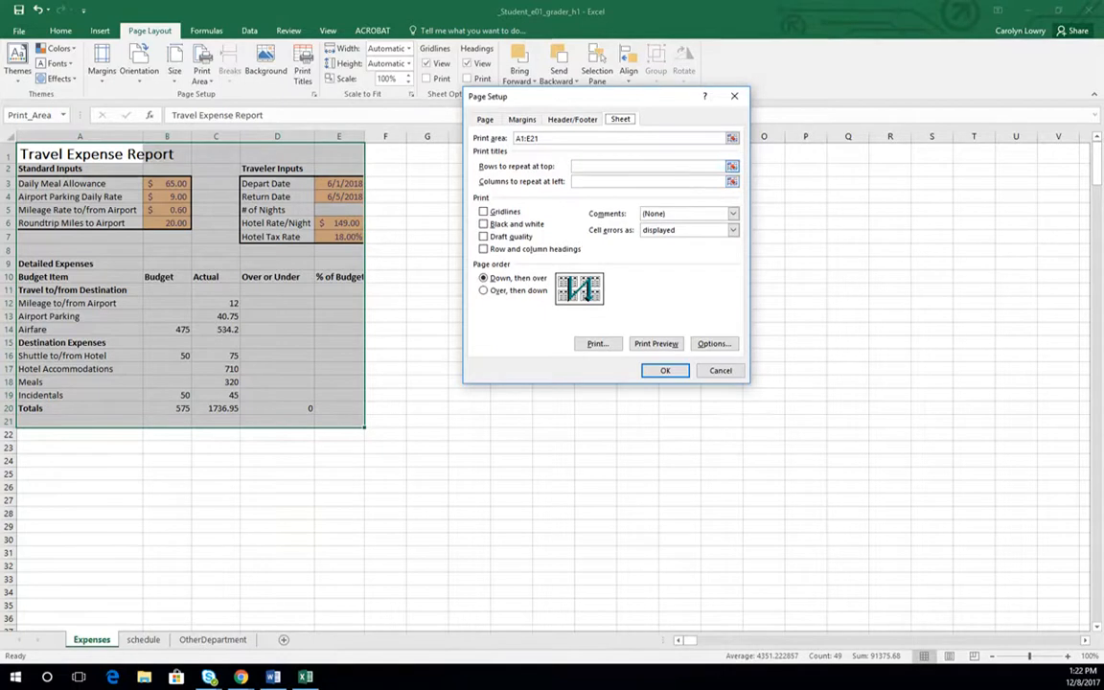
pyautogui.click(732, 166)
pyautogui.click(732, 167)
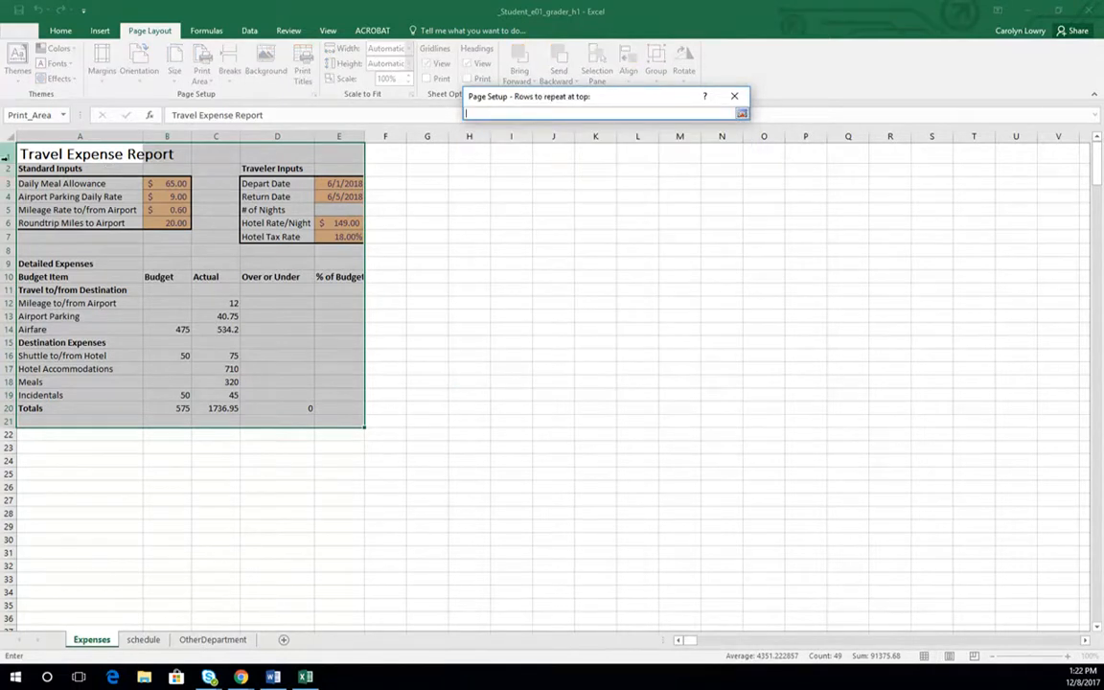
pyautogui.moveTo(6, 154); pyautogui.dragTo(6, 169)
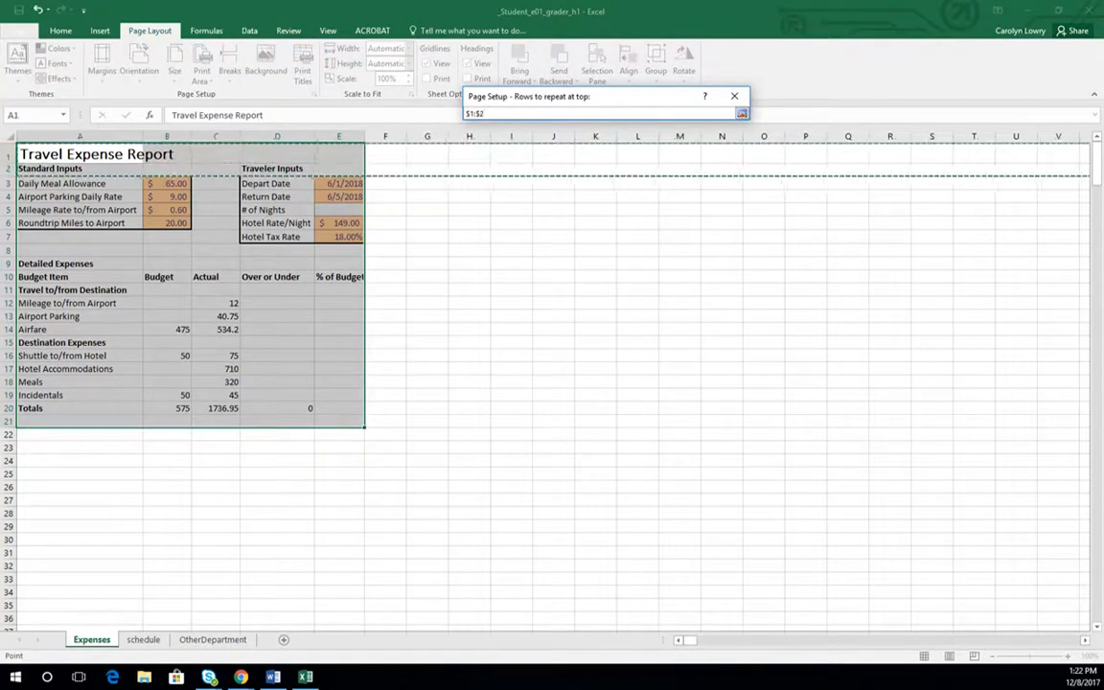
pyautogui.click(742, 113)
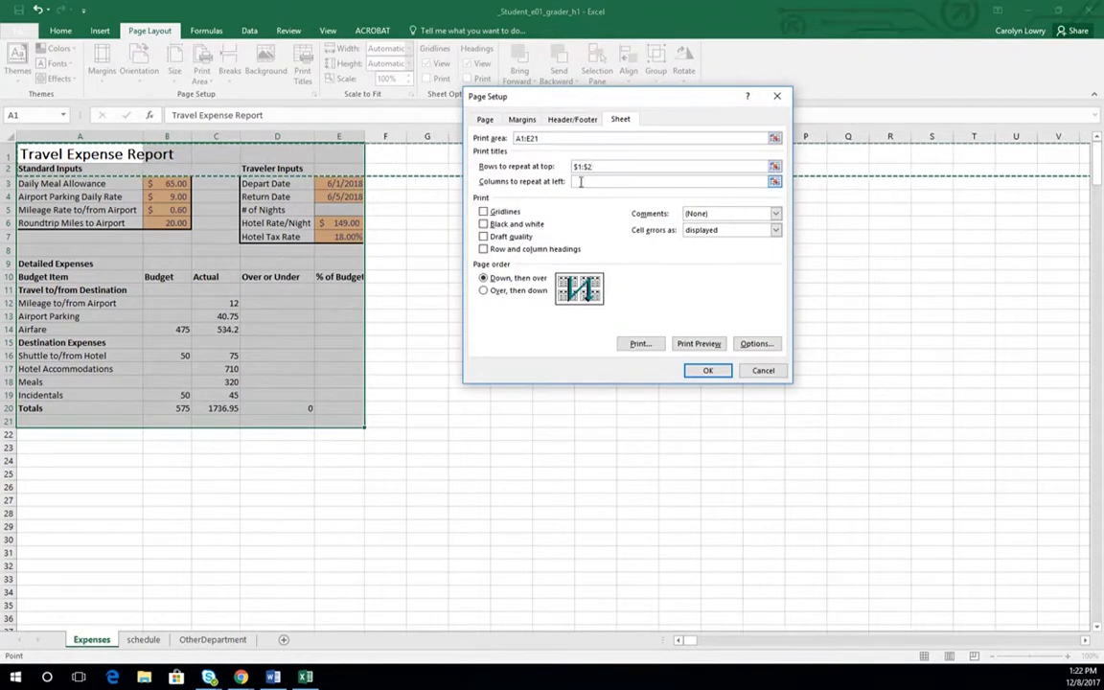
# - Set column A ($A:$A) as the print title column to repeat at the left
pyautogui.click(580, 181)
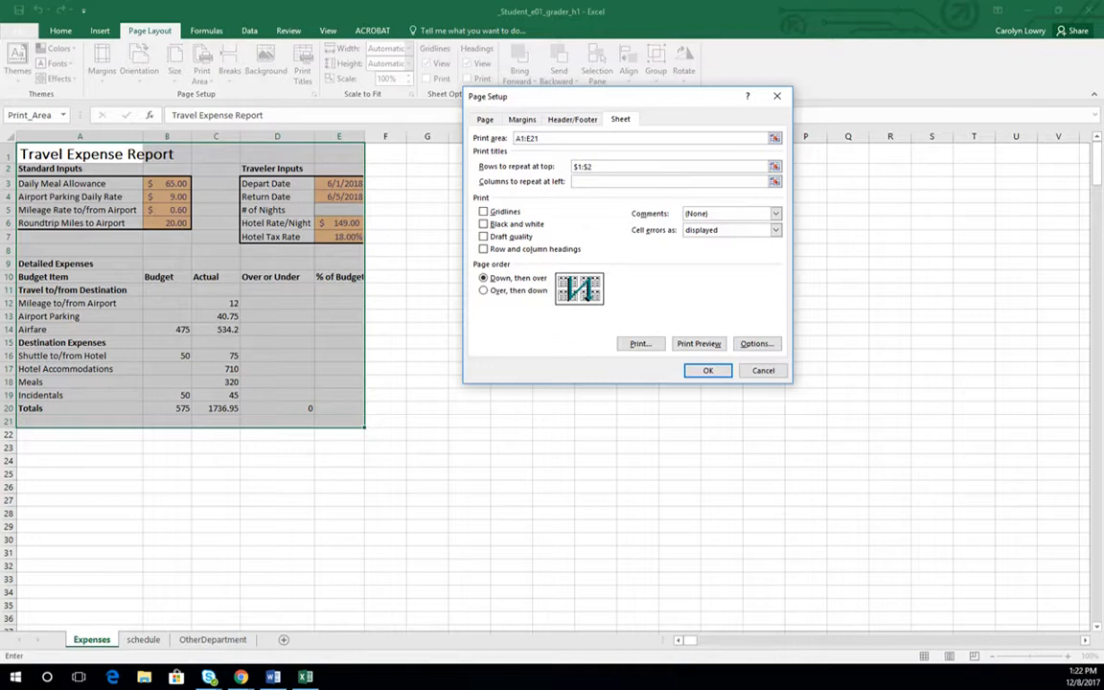
pyautogui.click(774, 182)
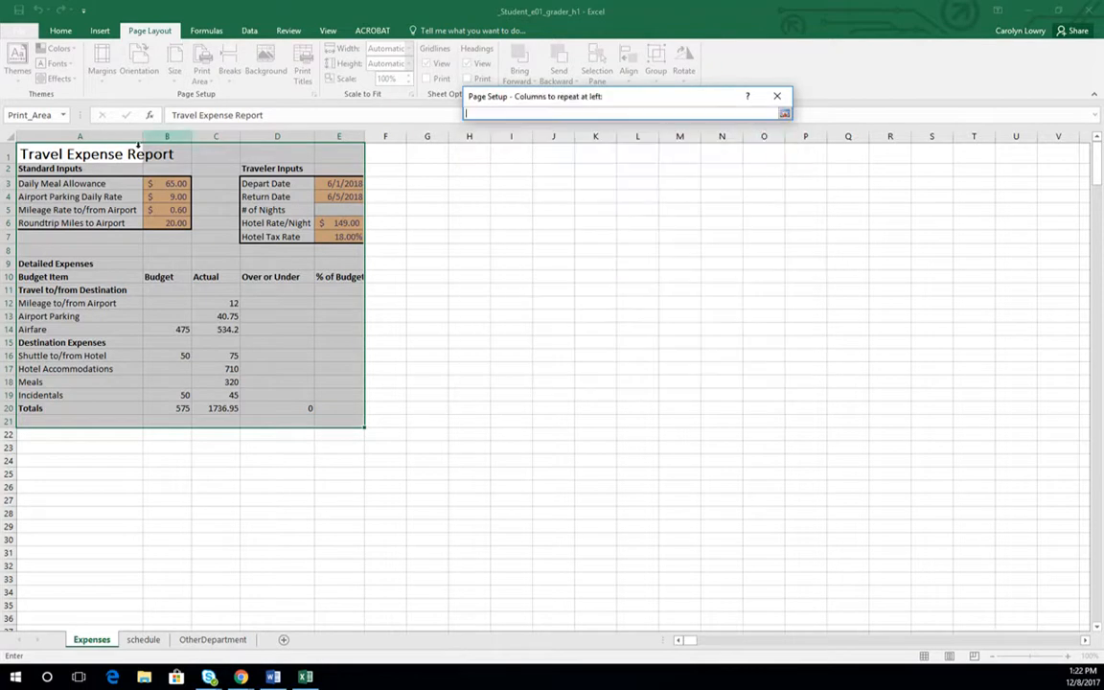
pyautogui.click(20, 135)
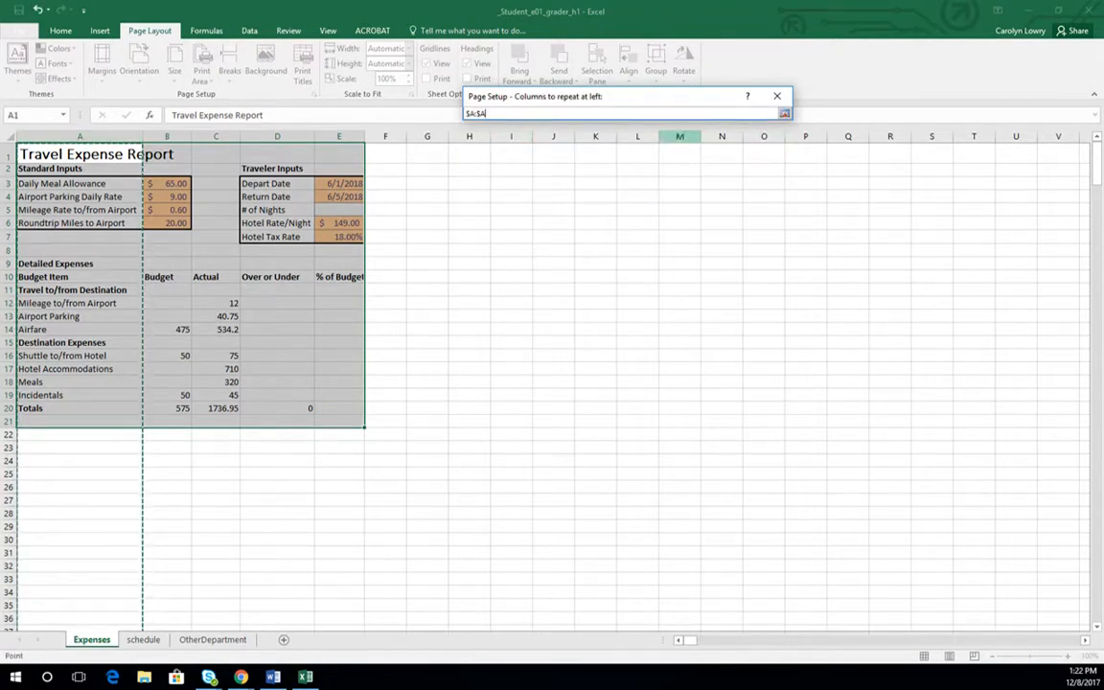
pyautogui.press('Return')
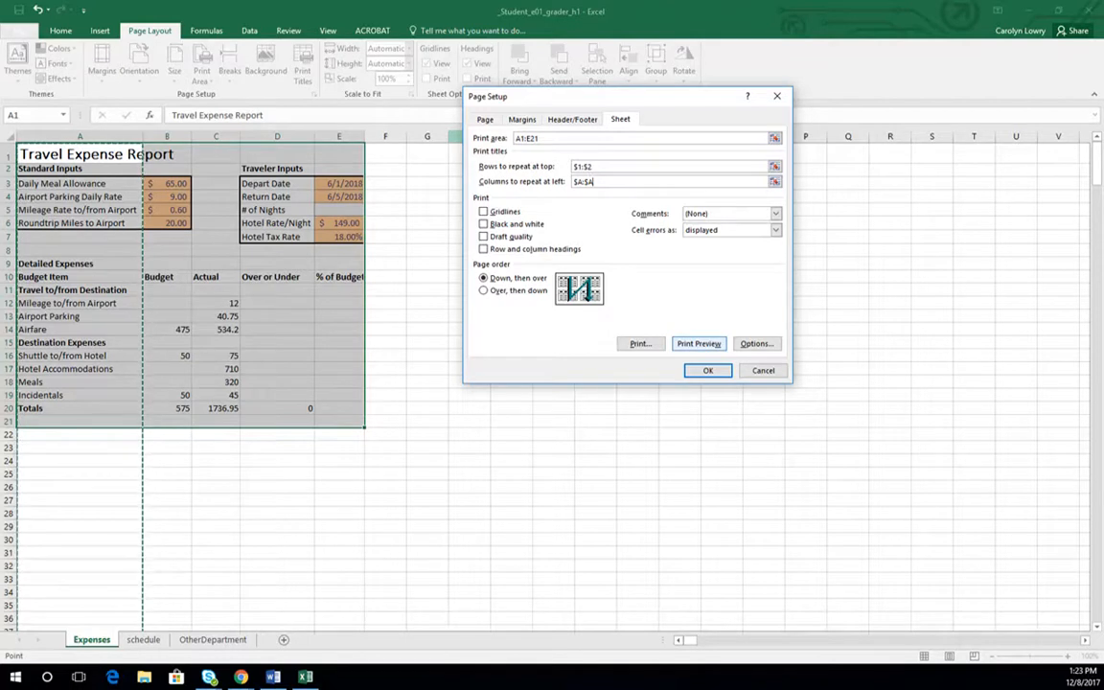
# - Preview the Expenses sheet with the new page setup and print it
pyautogui.click(698, 343)
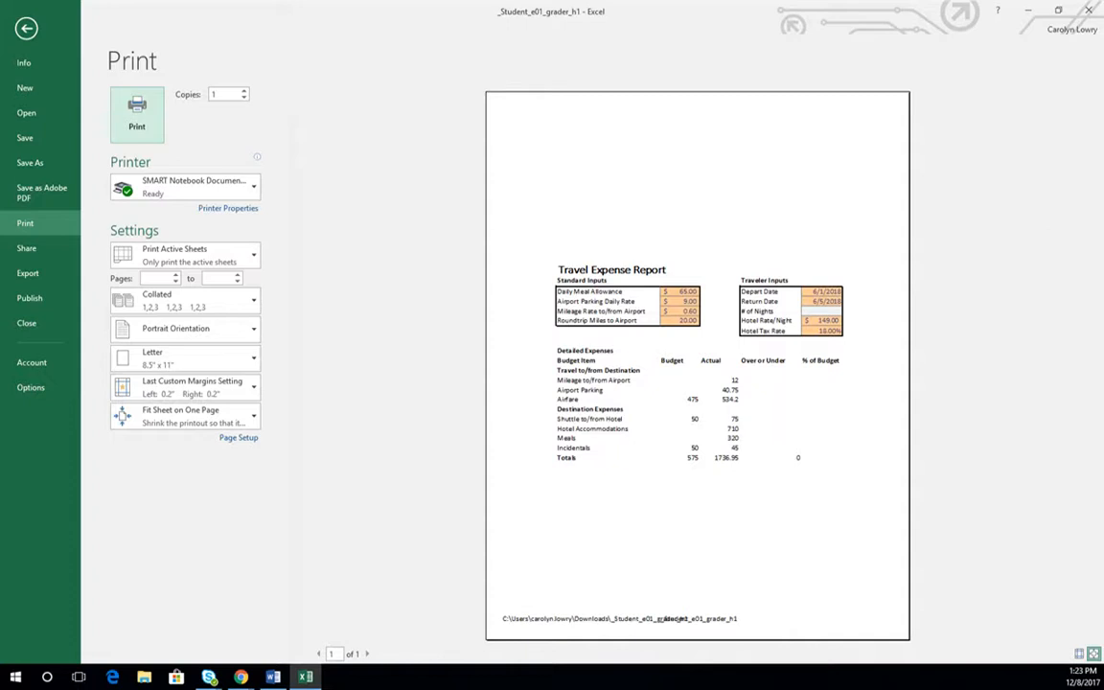
pyautogui.click(137, 115)
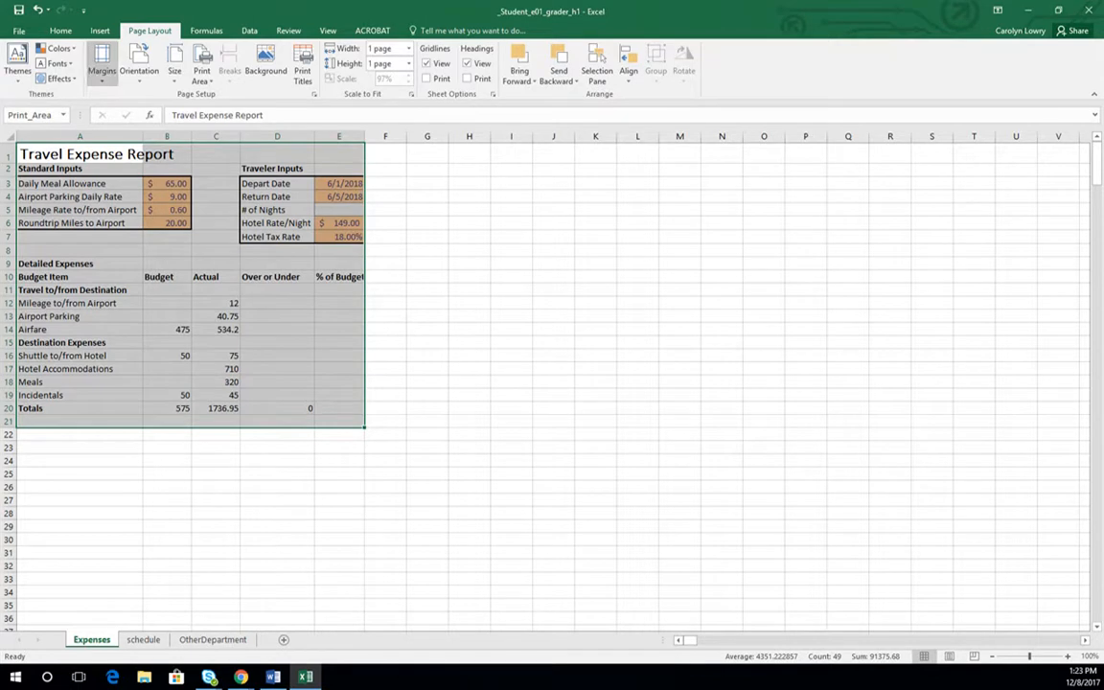
# - View the orientation options, browse the Camera Roll folder for a sheet background picture, cancel, and deselect the range
pyautogui.click(101, 63)
pyautogui.click(139, 63)
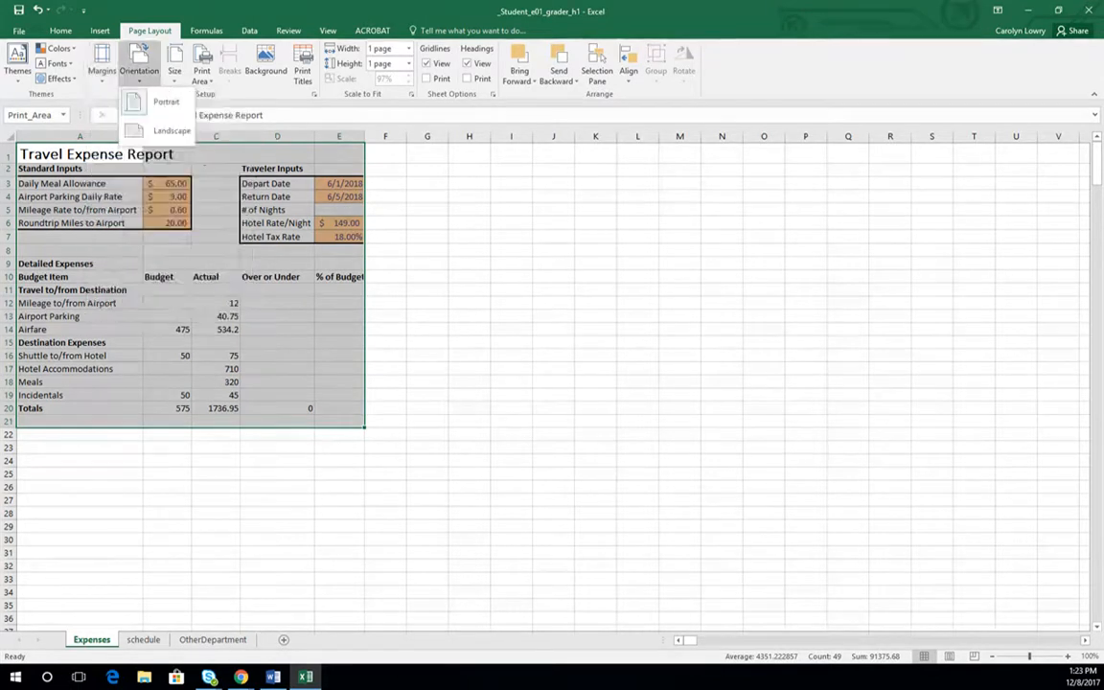
pyautogui.click(265, 63)
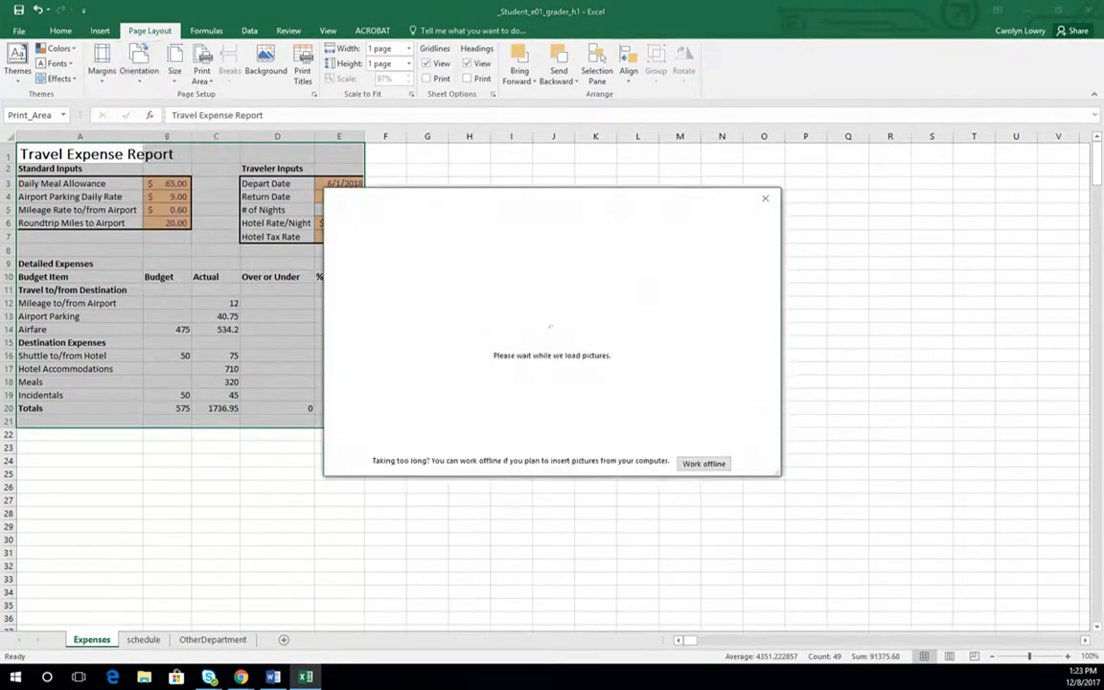
pyautogui.click(605, 265)
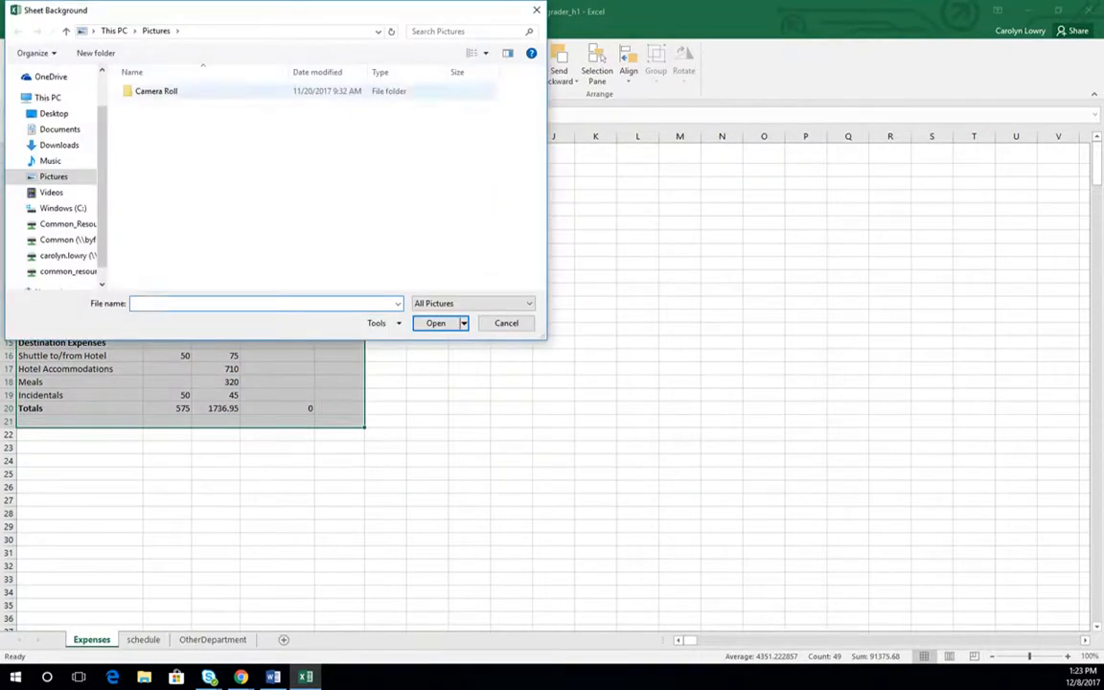
pyautogui.doubleClick(156, 91)
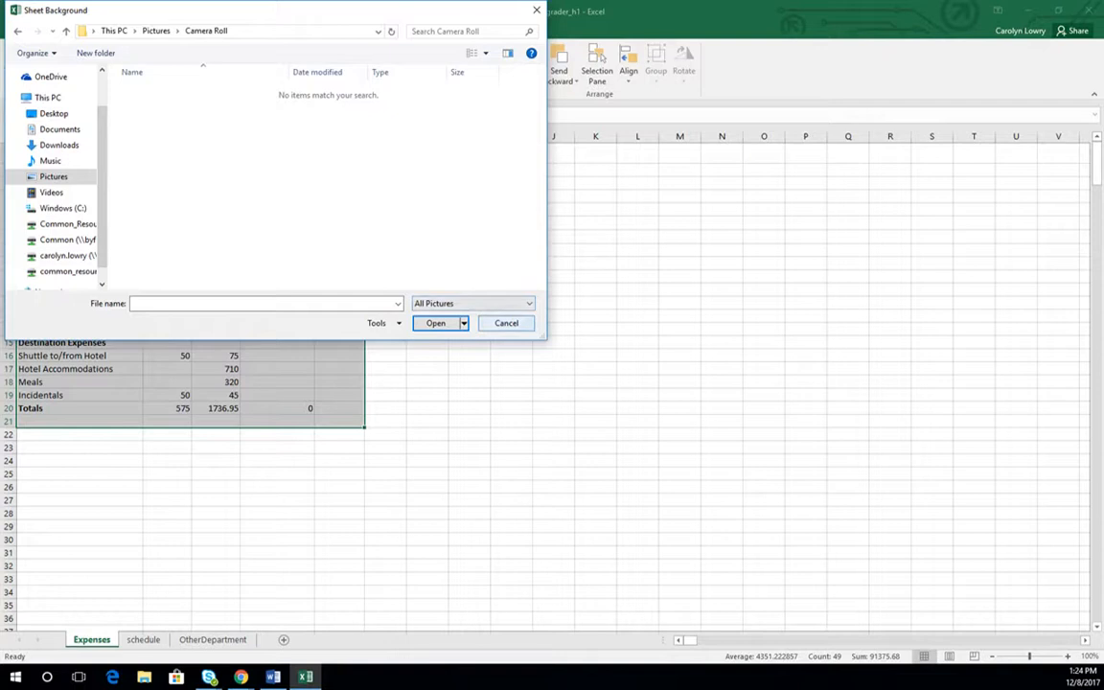
pyautogui.click(500, 323)
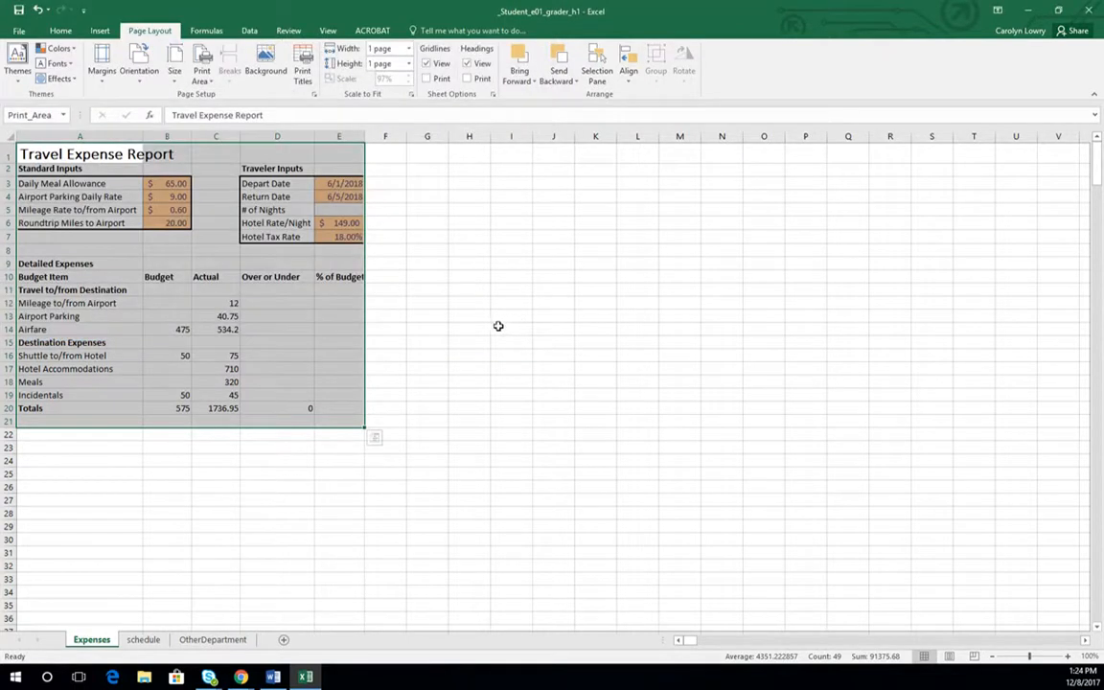
pyautogui.click(419, 318)
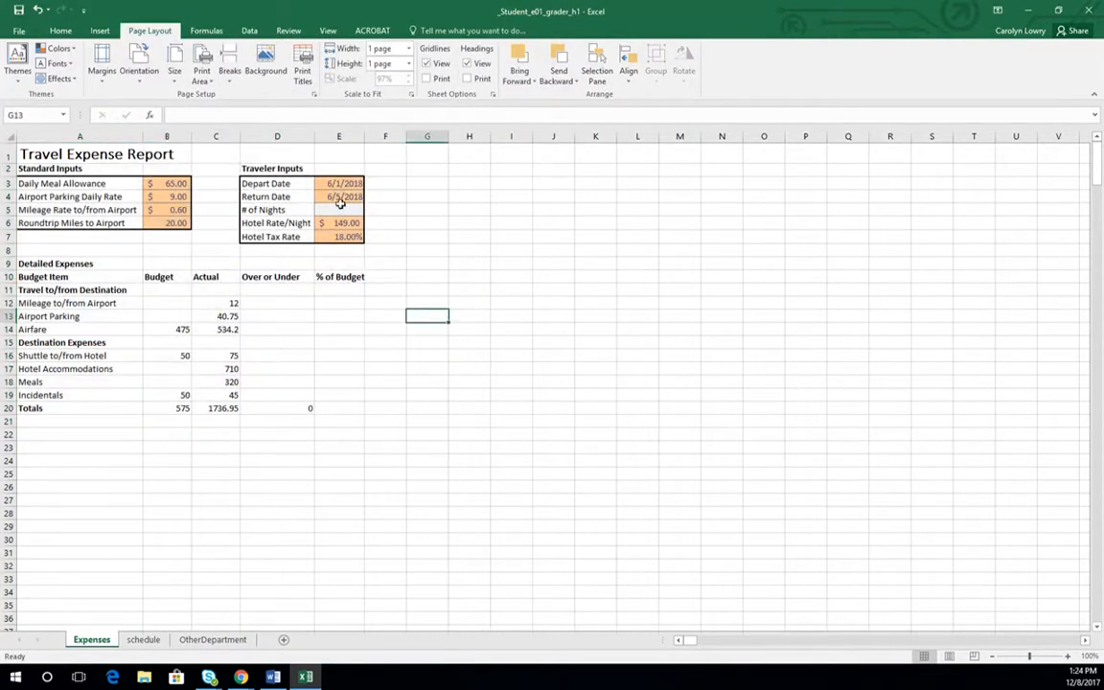